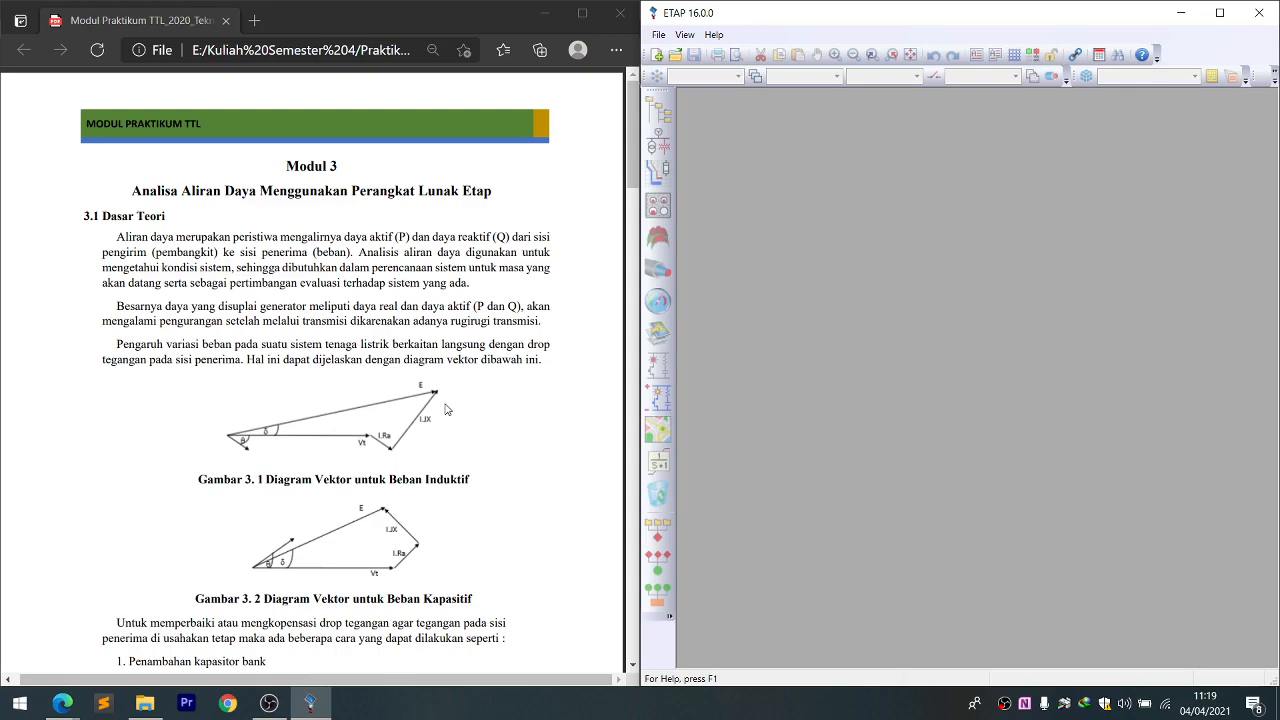
- Read the lab module's experiment objectives and procedure down to the single-line diagram
scroll(447, 409, "down", 5)
scroll(447, 409, "up", 2)
scroll(447, 409, "down", 4)
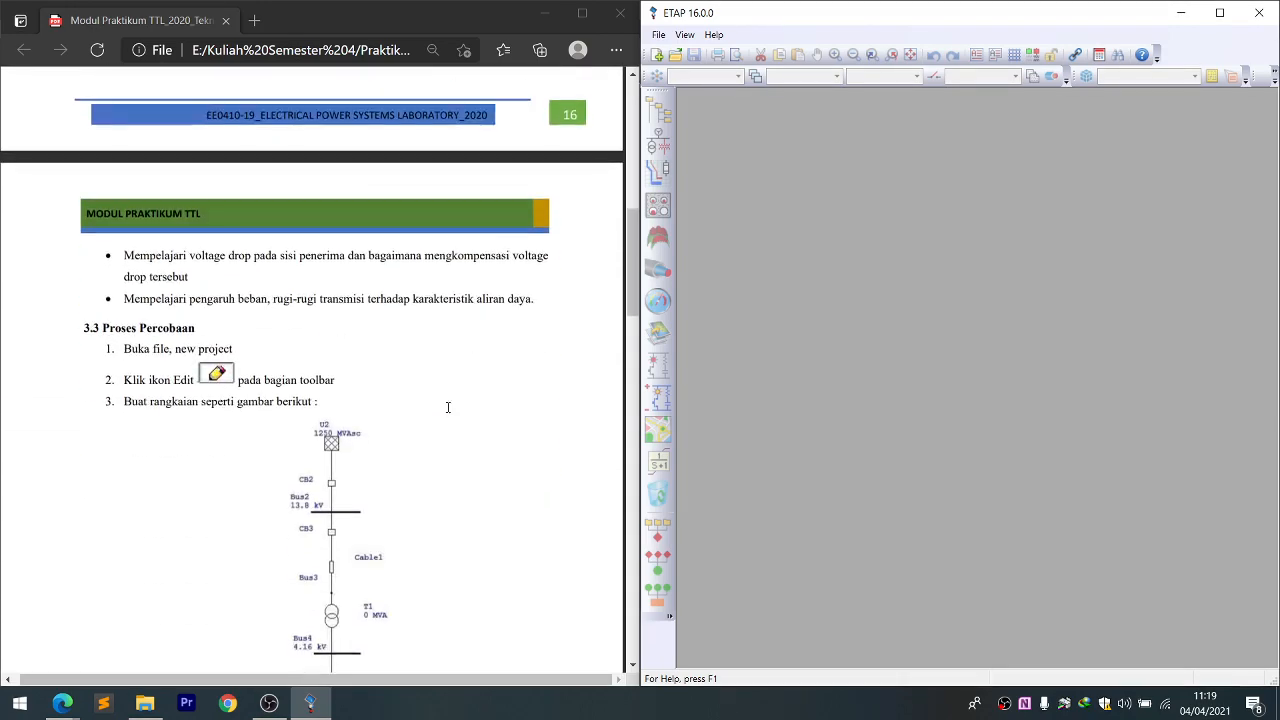
scroll(448, 407, "down", 2)
scroll(448, 407, "up", 2)
scroll(448, 407, "up", 2)
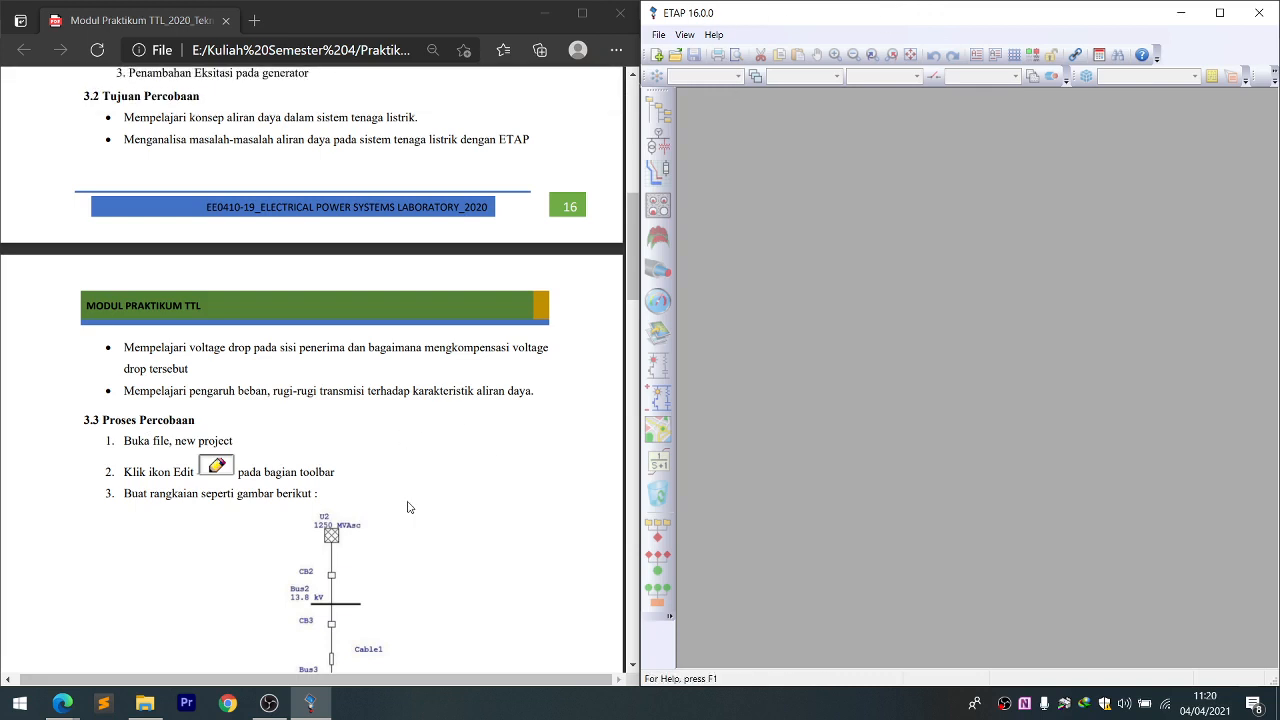
scroll(408, 507, "down", 2)
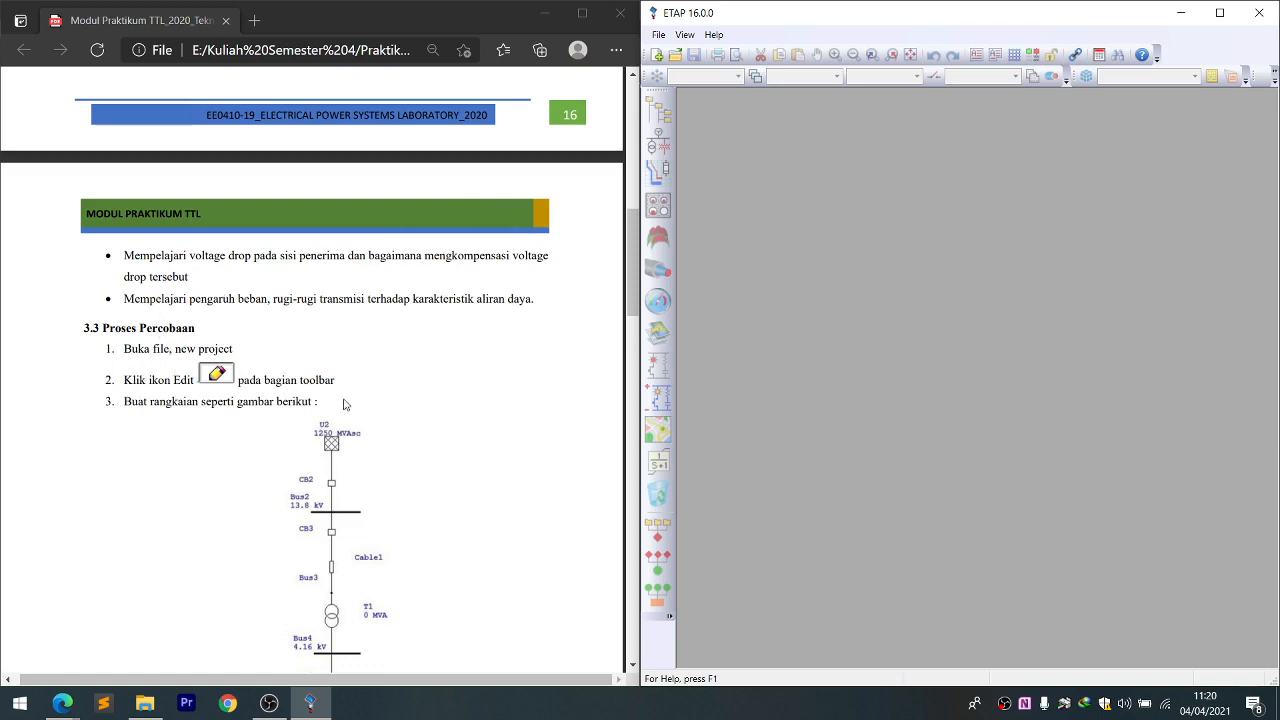
- Create a metric 50 Hz project named "Perc 1" with the default user information, and maximize its one-line diagram window
left_click(656, 38)
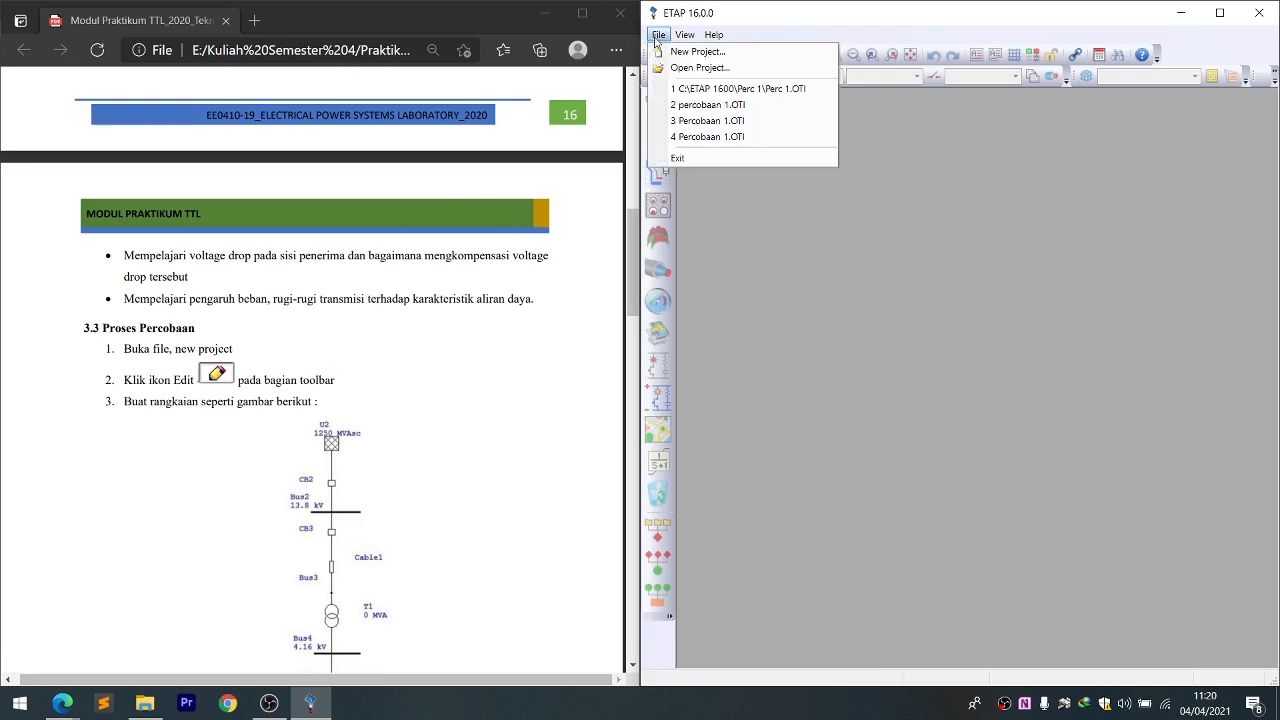
left_click(740, 54)
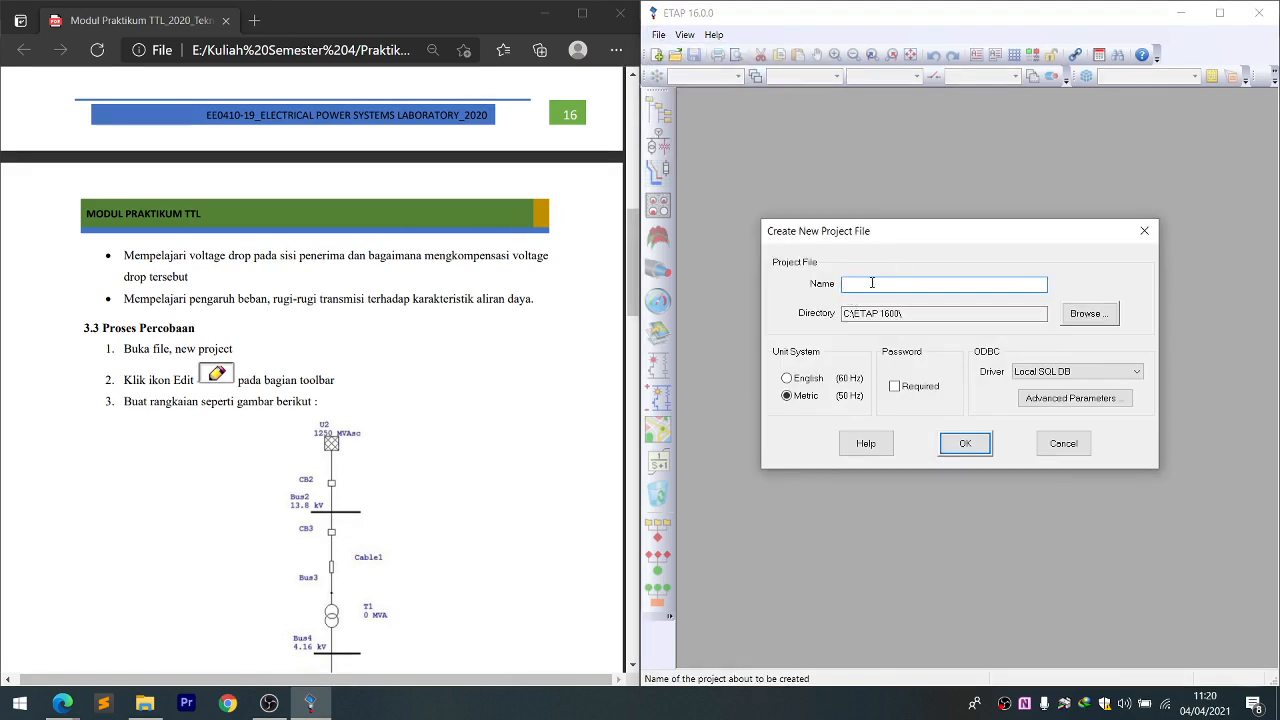
type("Perc 1")
left_click(960, 447)
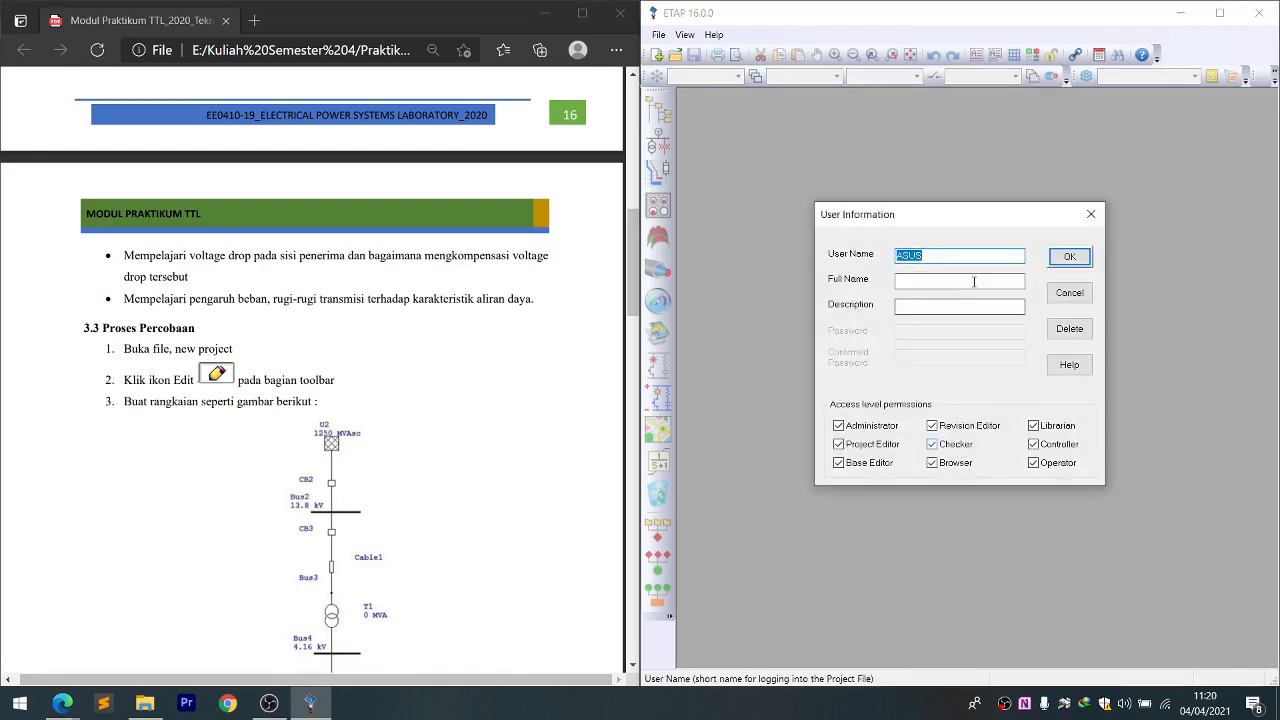
left_click(1068, 257)
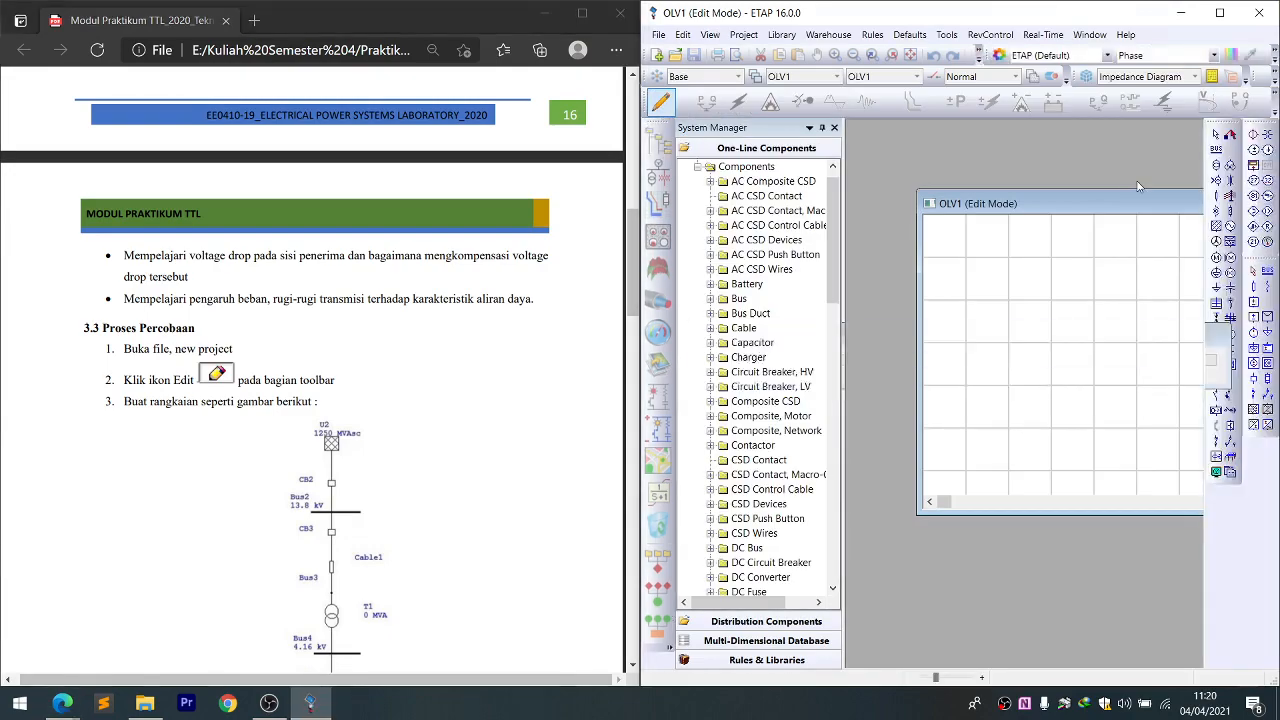
left_click(1219, 12)
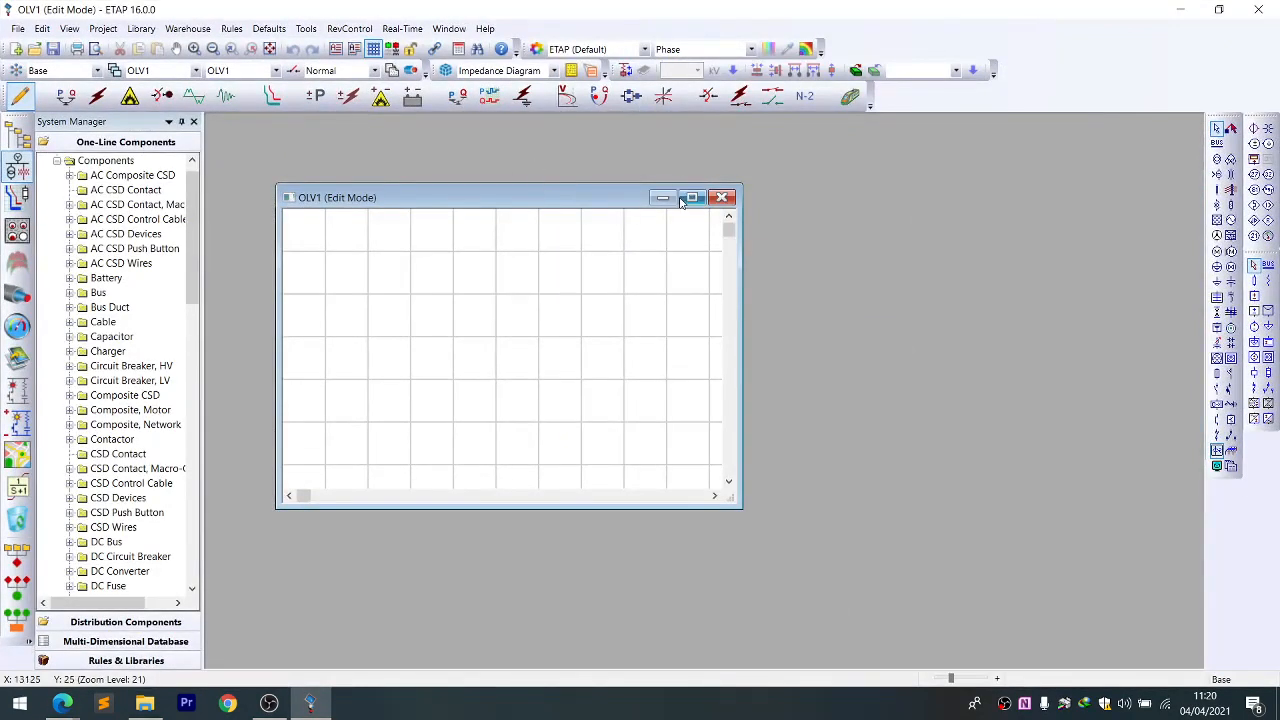
left_click(690, 198)
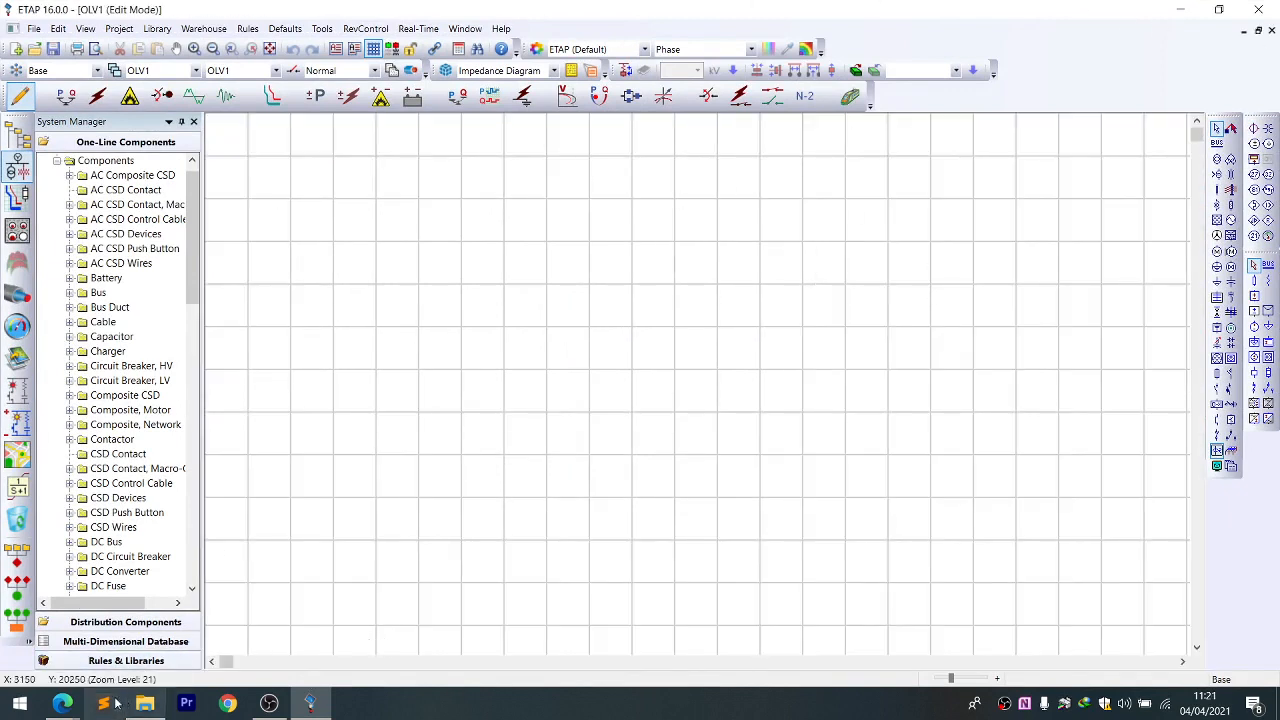
- Switch to the module PDF in Edge and examine the single-line diagram in Gambar 3.3 and the component ratings listed below it
mouse_move(62, 703)
left_click(52, 672)
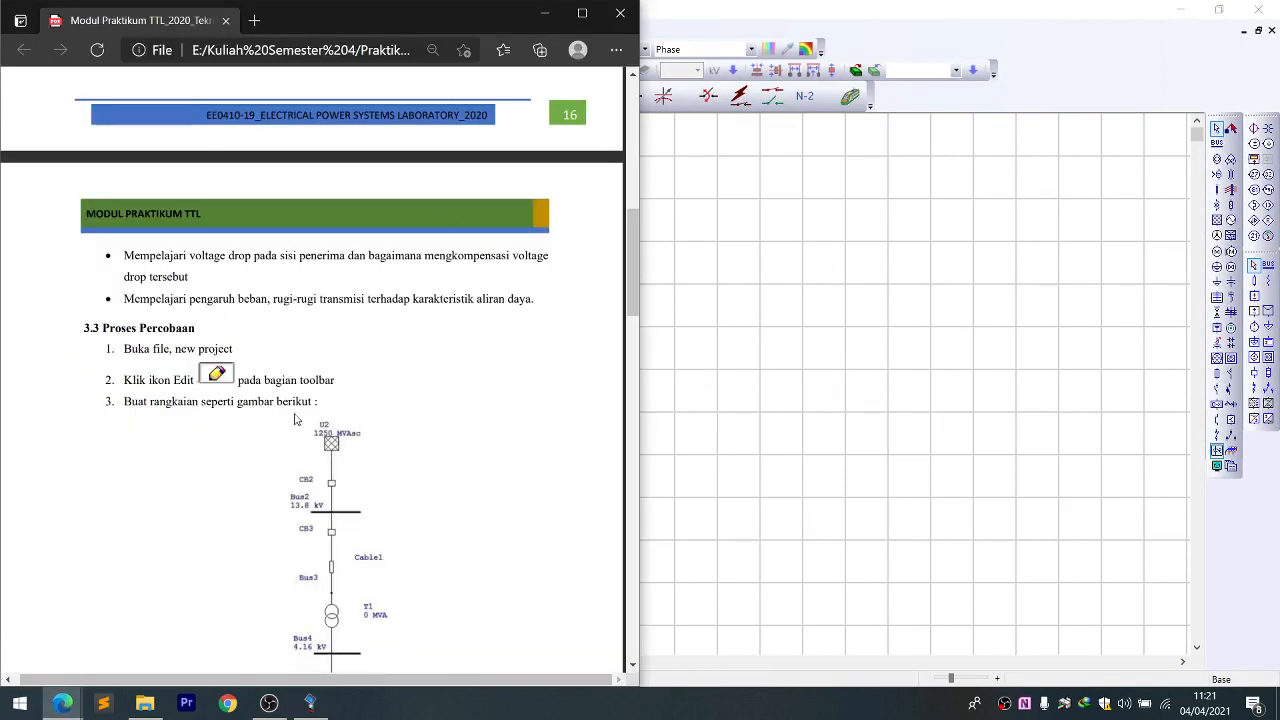
scroll(307, 461, "up", 2)
scroll(307, 461, "down", 4)
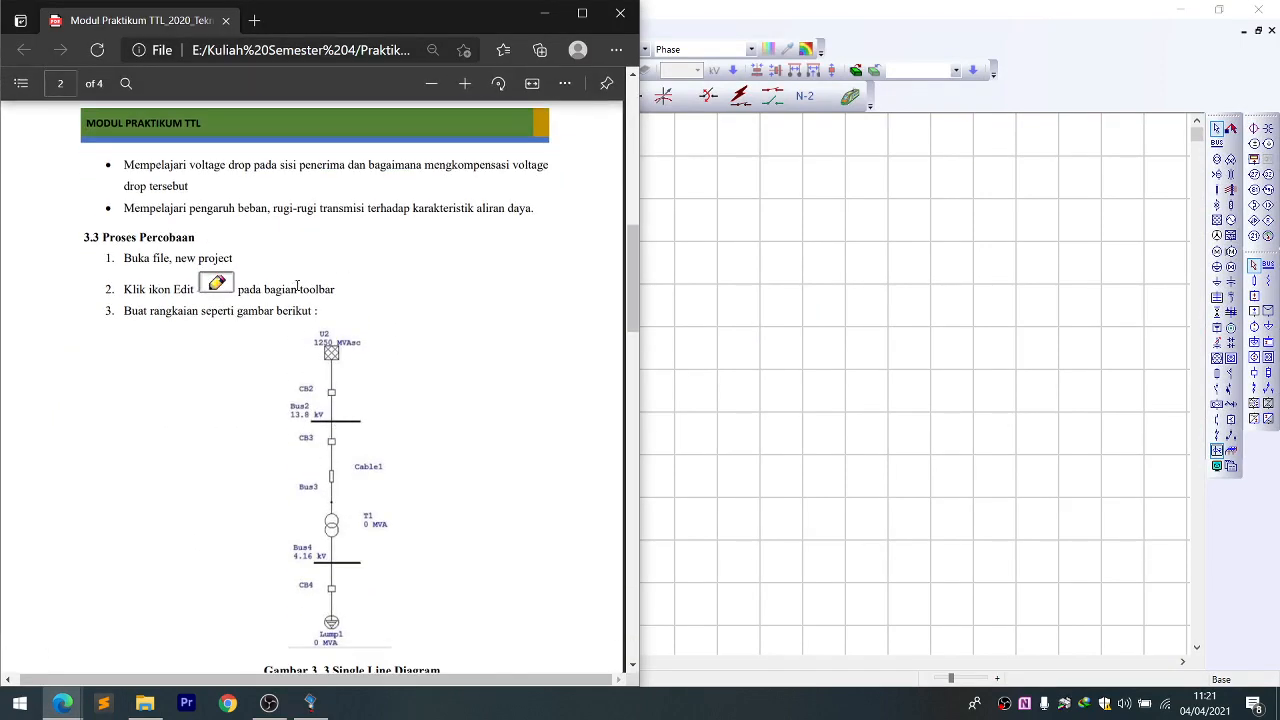
scroll(301, 300, "down", 2)
scroll(413, 347, "up", 8)
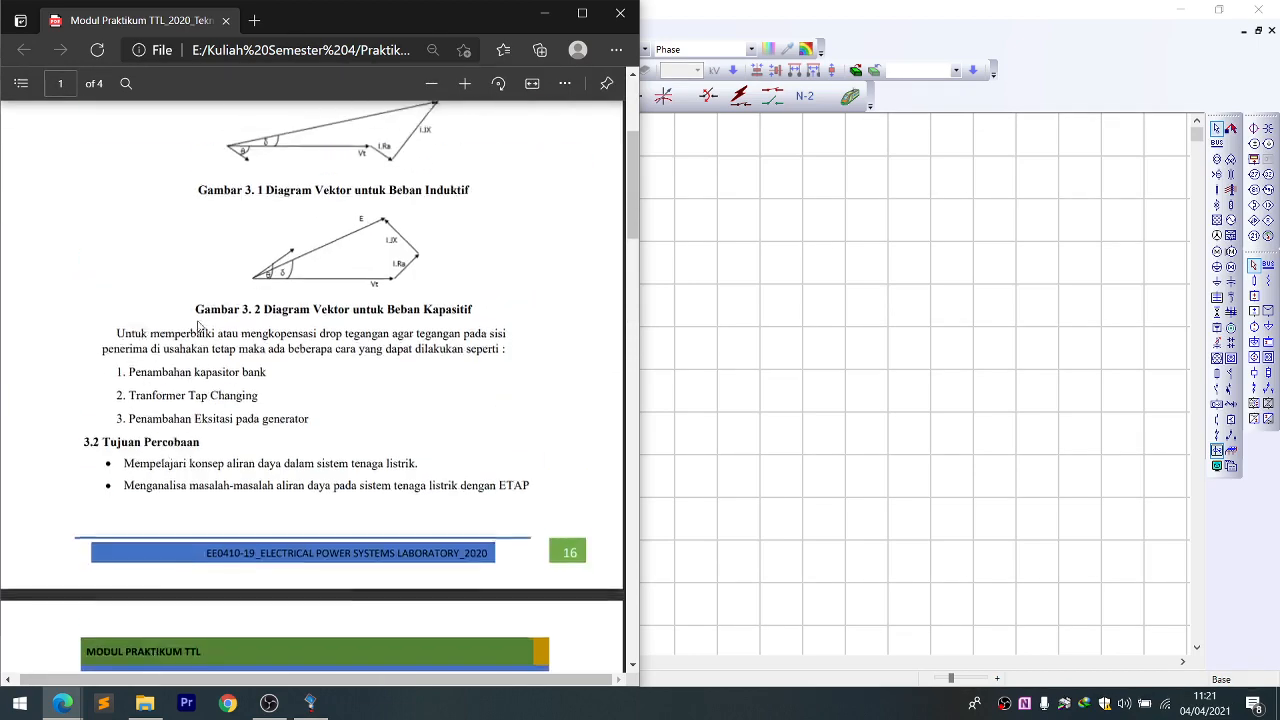
scroll(364, 351, "down", 7)
scroll(364, 351, "down", 2)
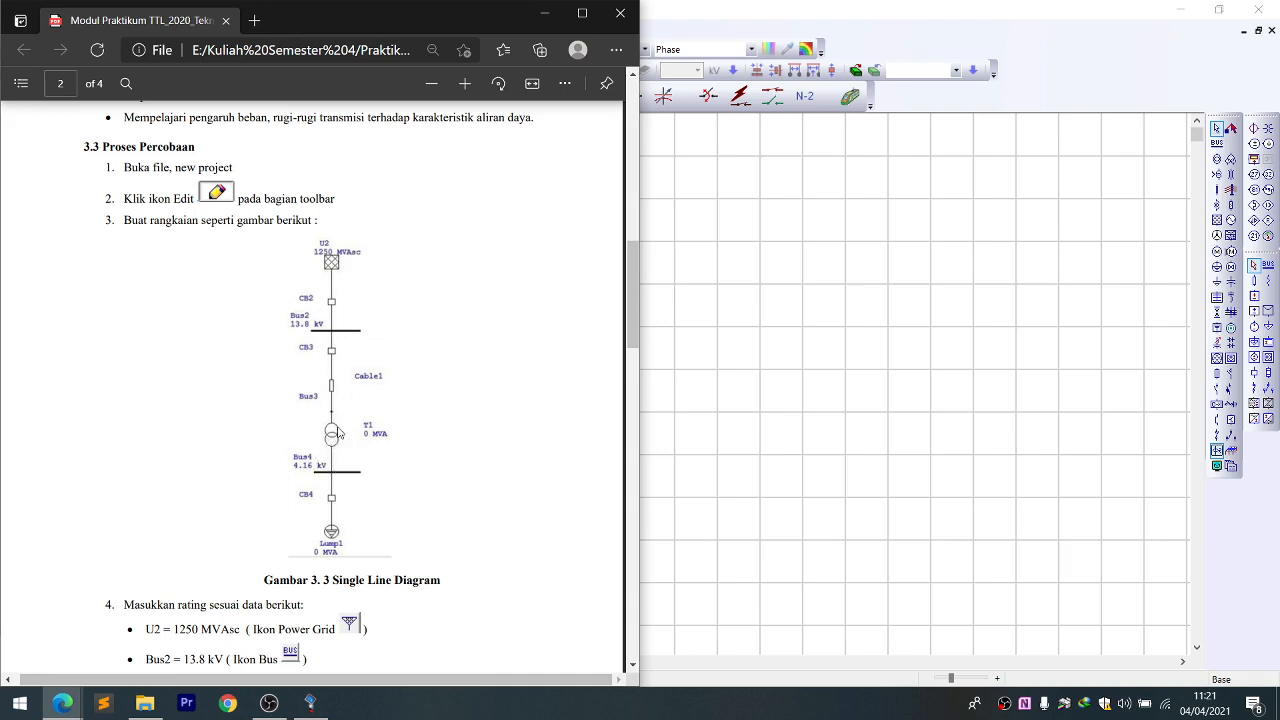
scroll(366, 451, "down", 2)
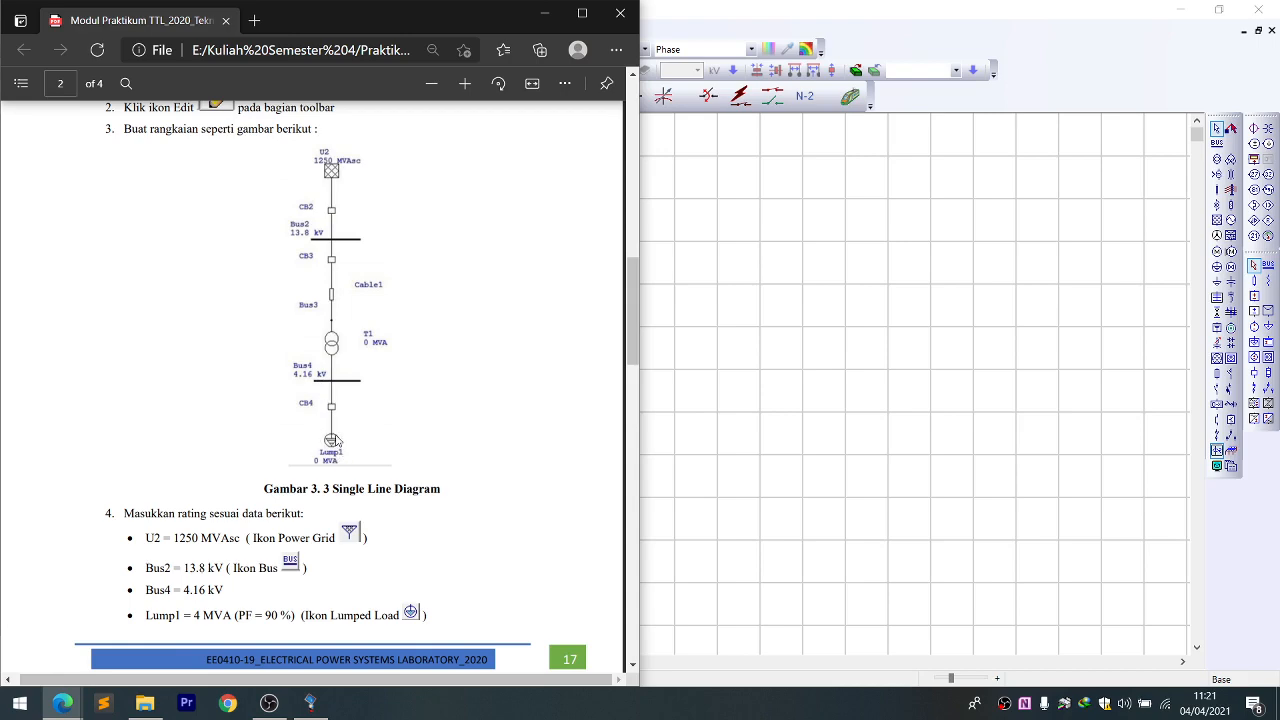
scroll(357, 464, "up", 3)
scroll(312, 565, "down", 2)
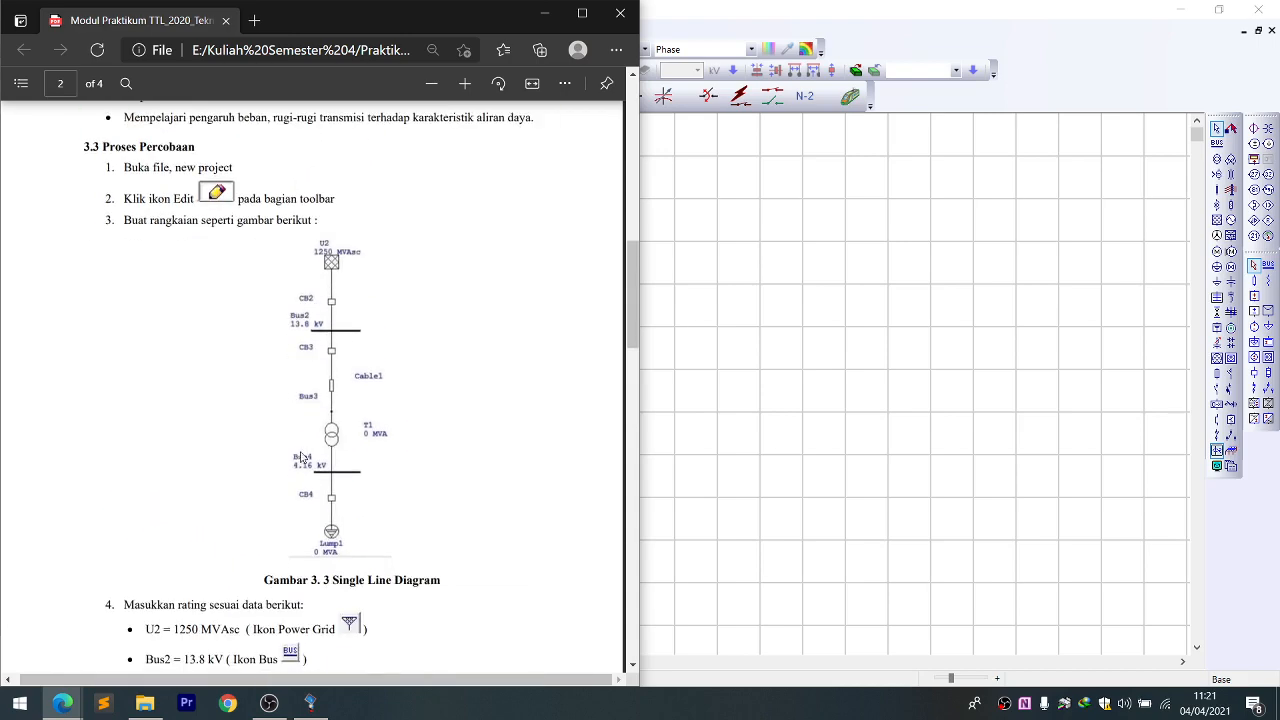
scroll(312, 565, "up", 1)
- Place a power grid near the top of ETAP's one-line diagram and arrange the ETAP window beside the module PDF
left_click(1216, 221)
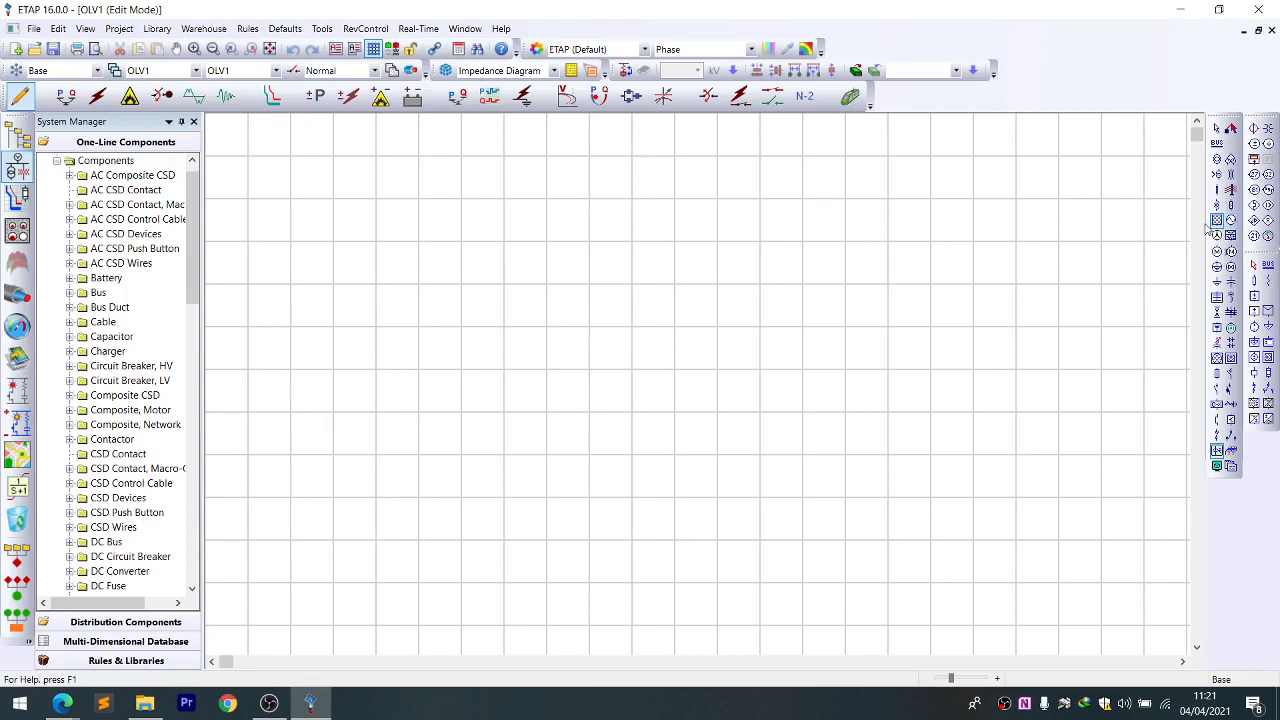
left_click(1216, 220)
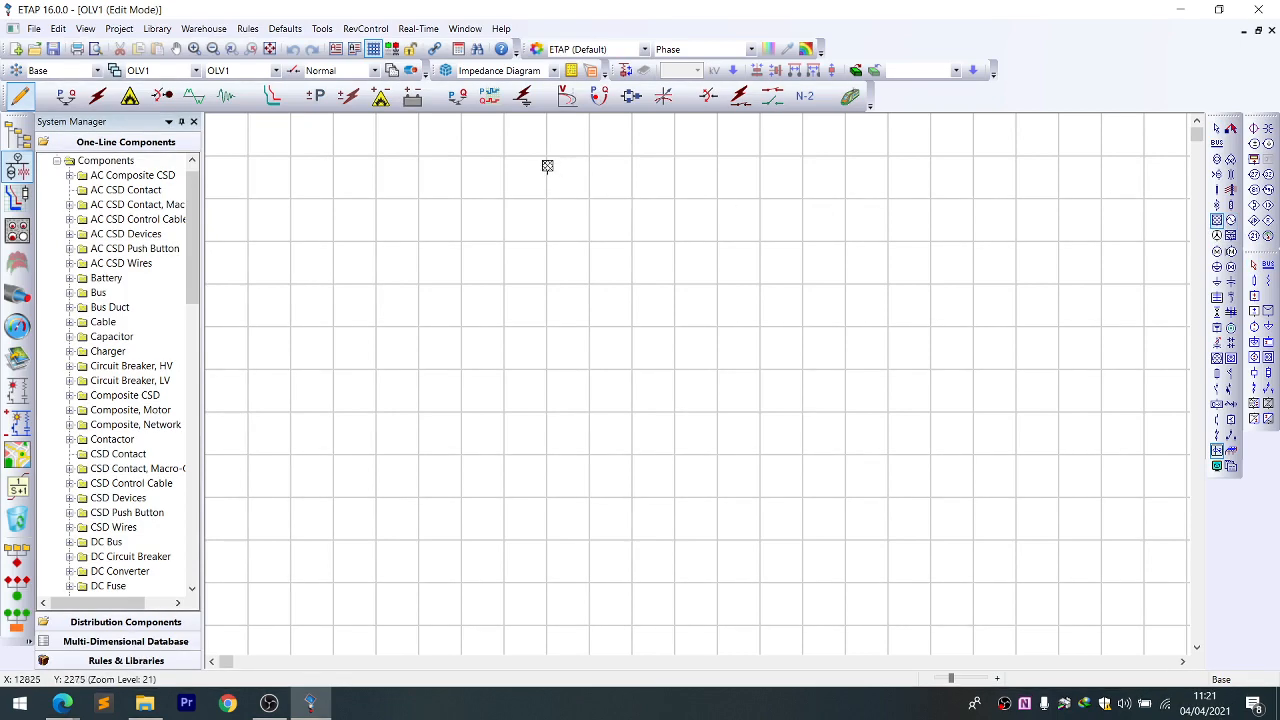
left_click(546, 166)
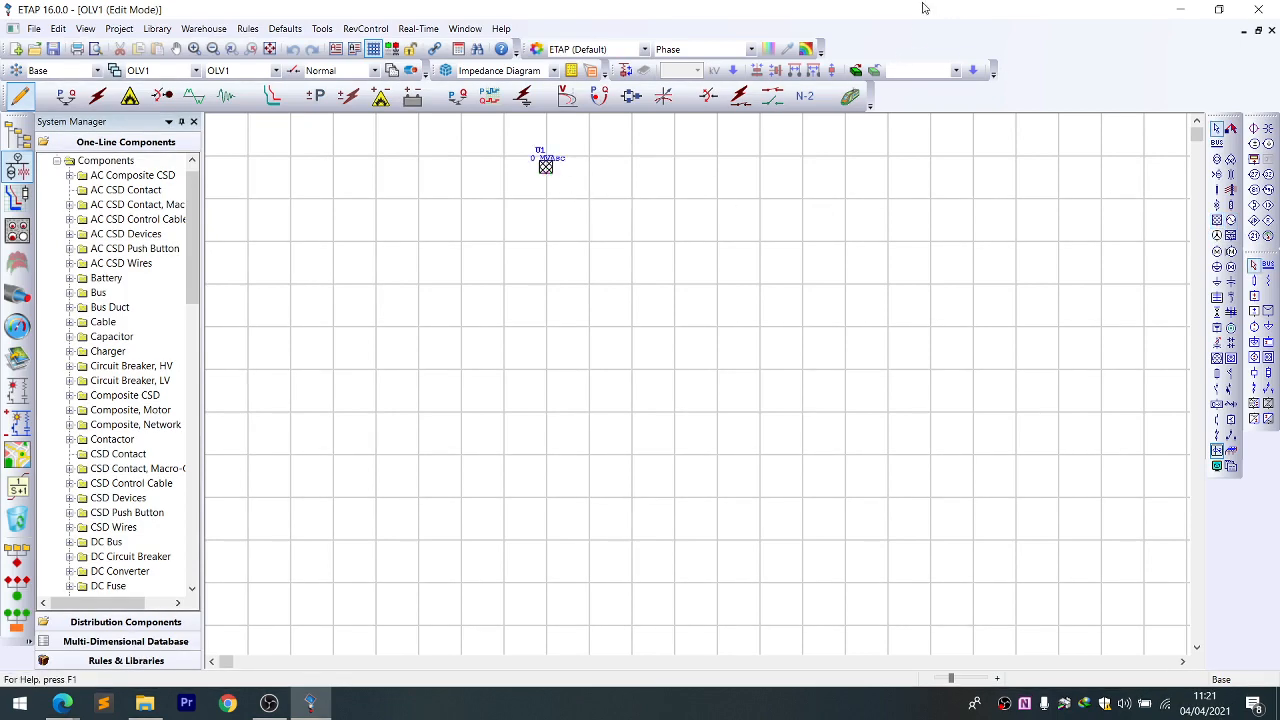
left_click_drag(924, 8, 1272, 112)
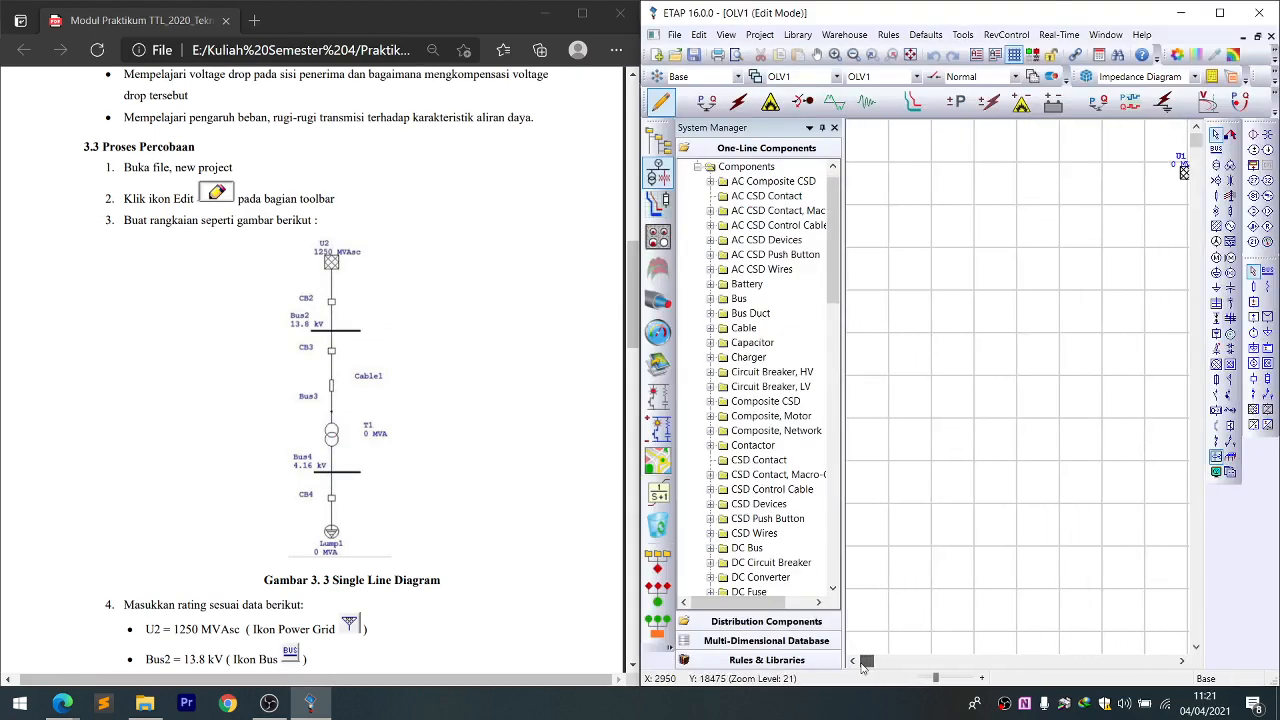
scroll(864, 668, "left", 3)
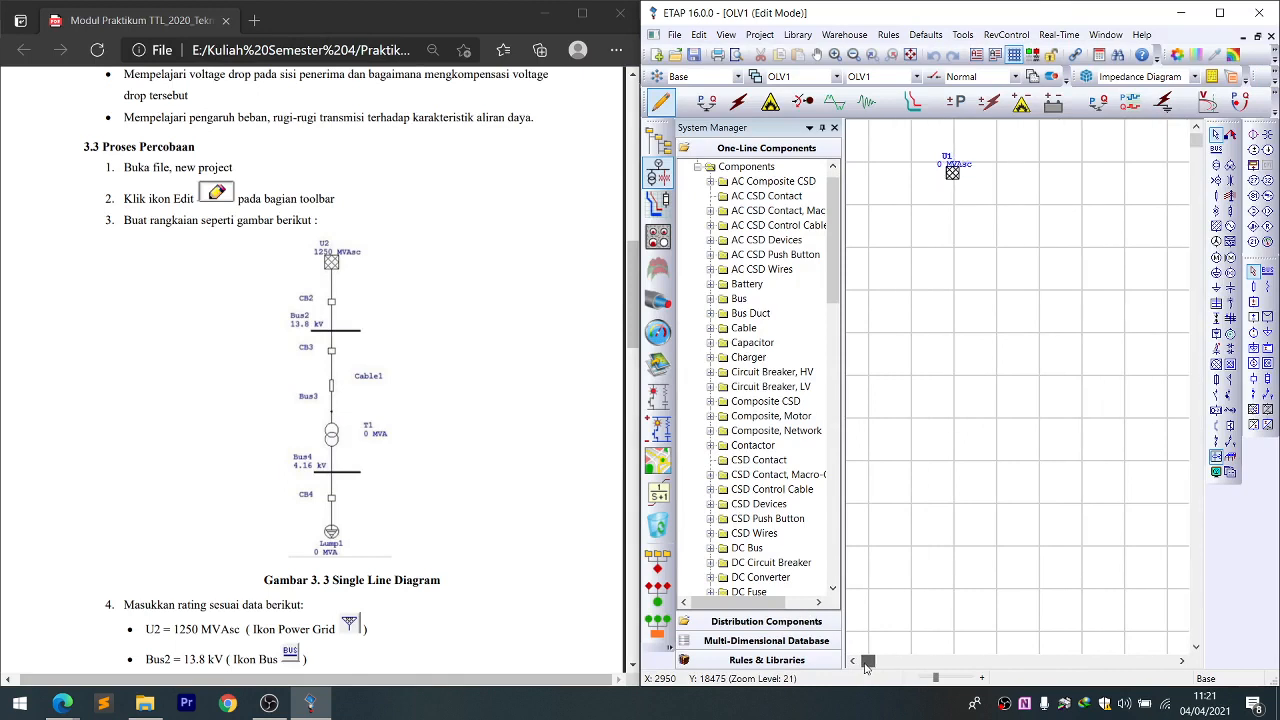
left_click(243, 321)
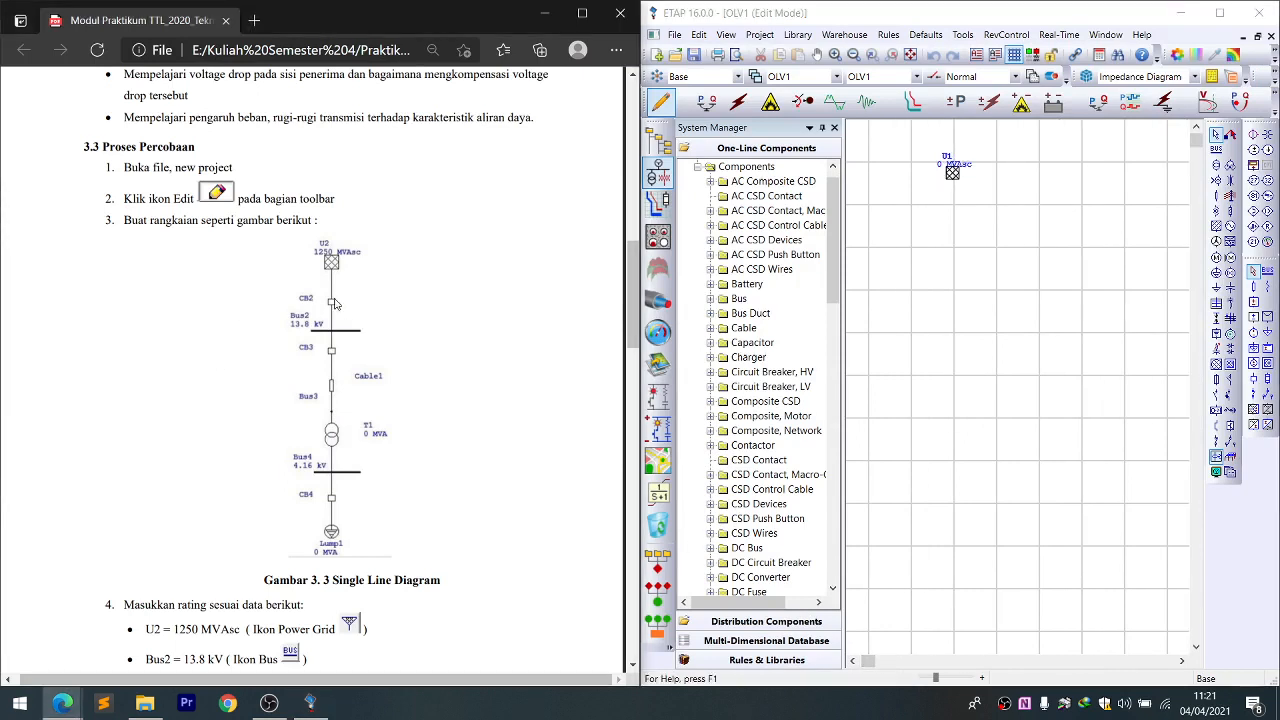
- Place a high-voltage circuit breaker below the power grid and a bus beneath that breaker
left_click(1219, 399)
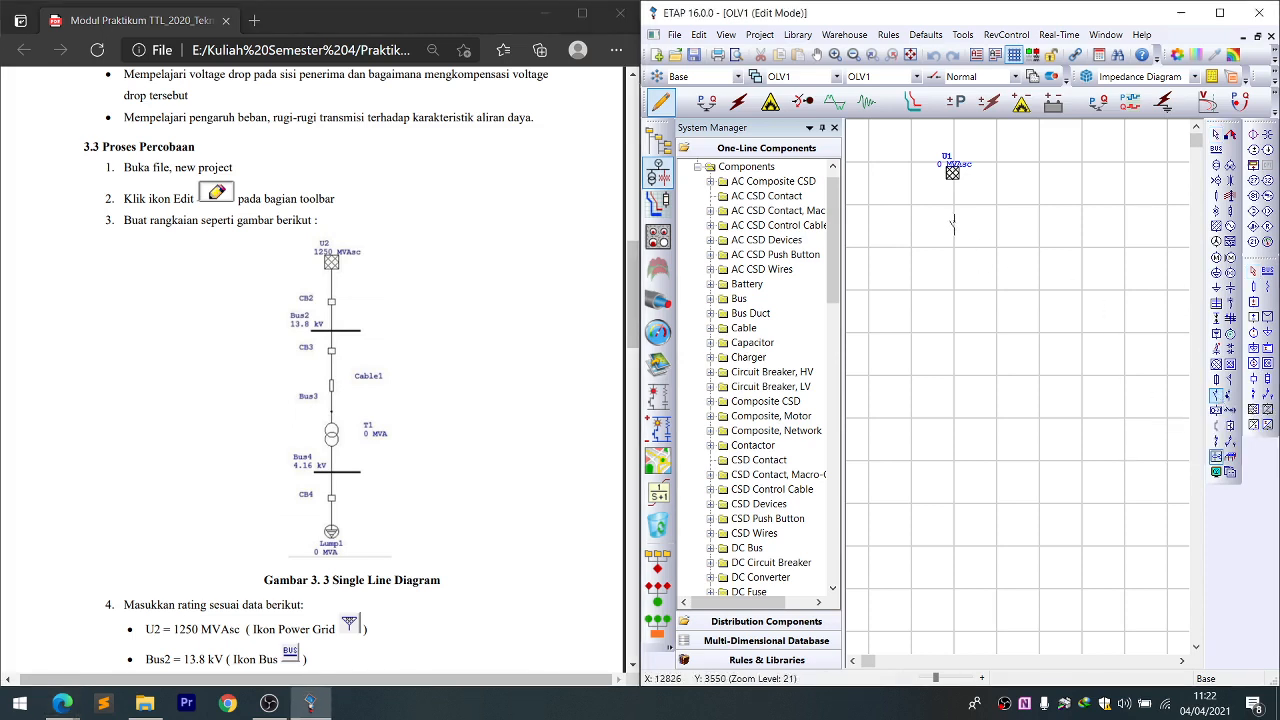
left_click(953, 222)
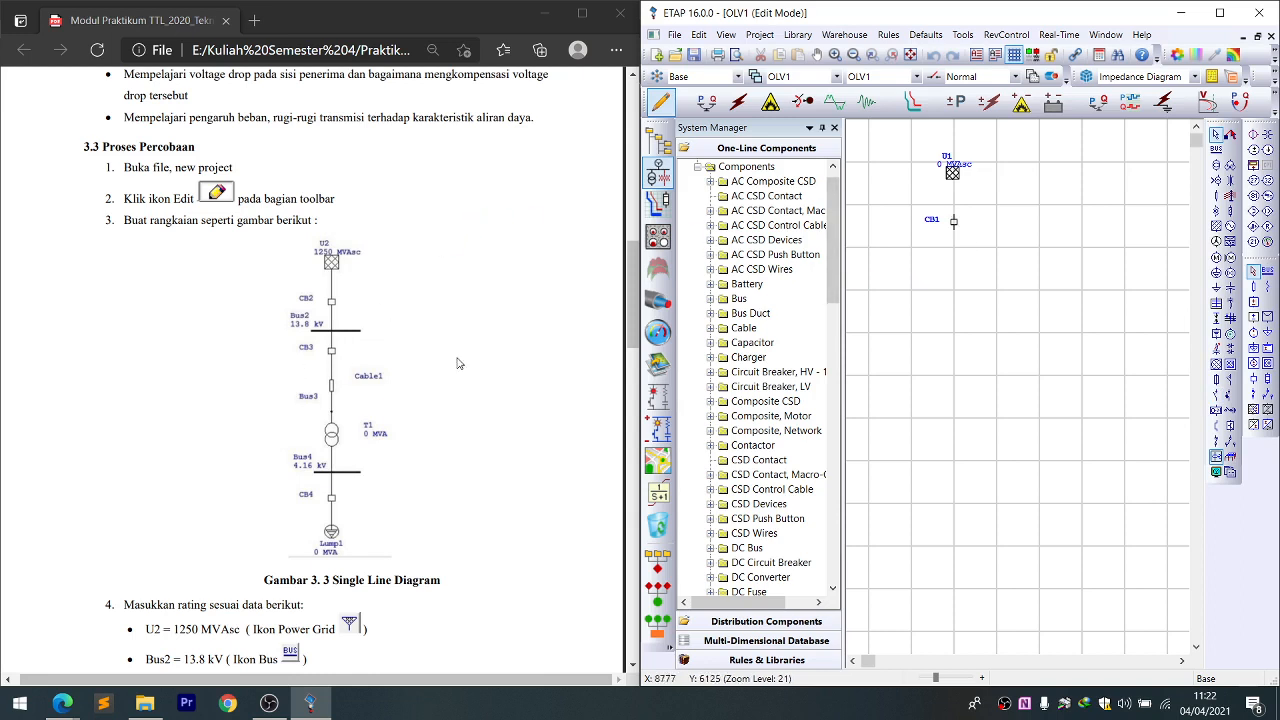
left_click(1216, 149)
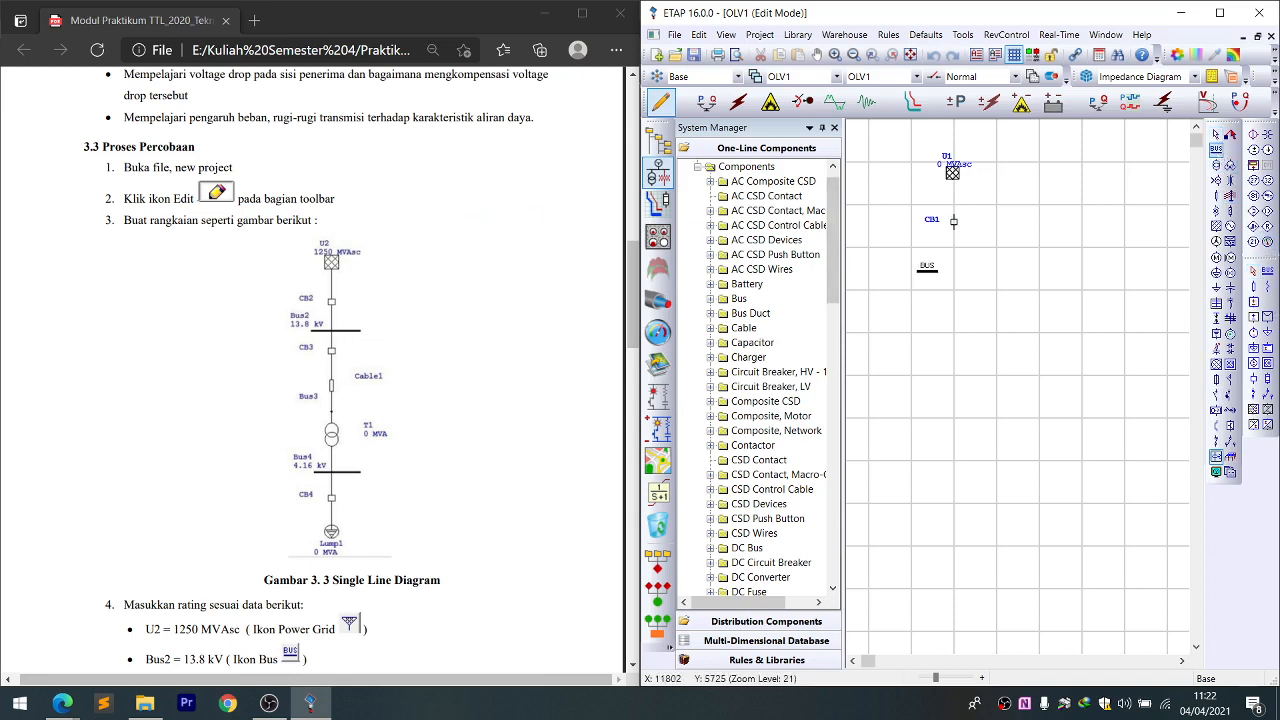
left_click(940, 271)
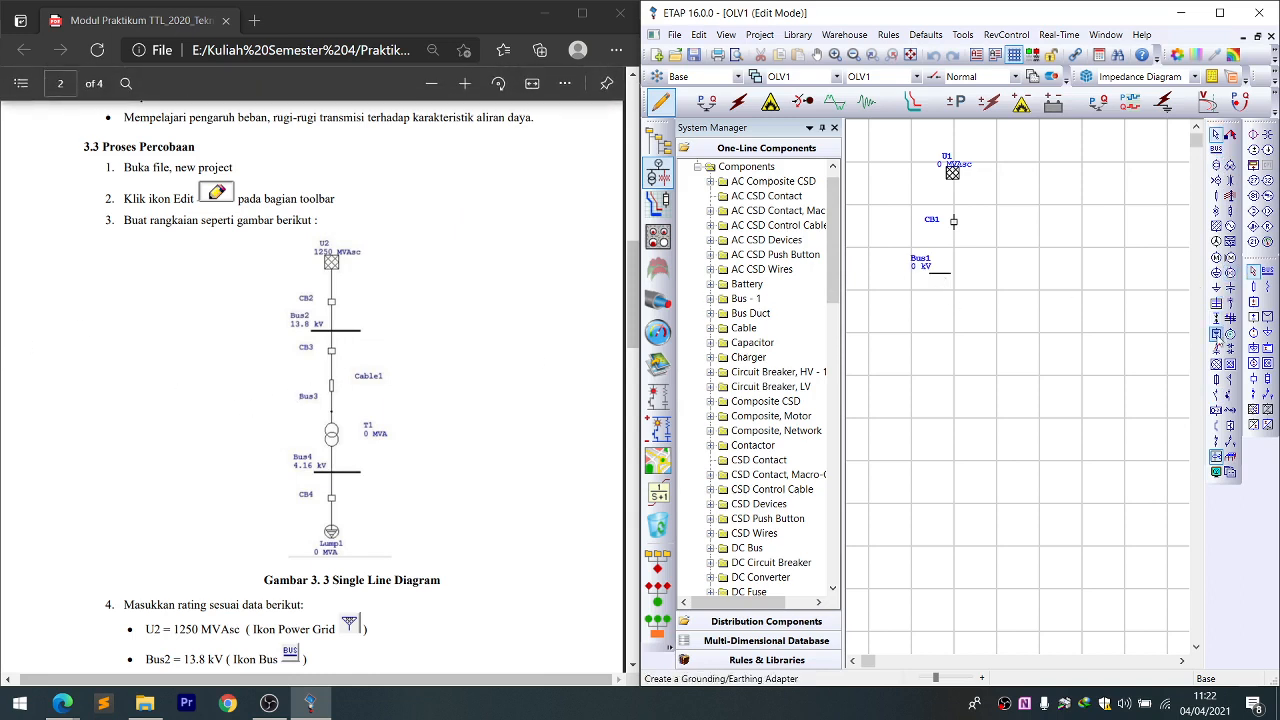
- Place a second high-voltage circuit breaker below the bus and a cable beneath that breaker
left_click(1216, 395)
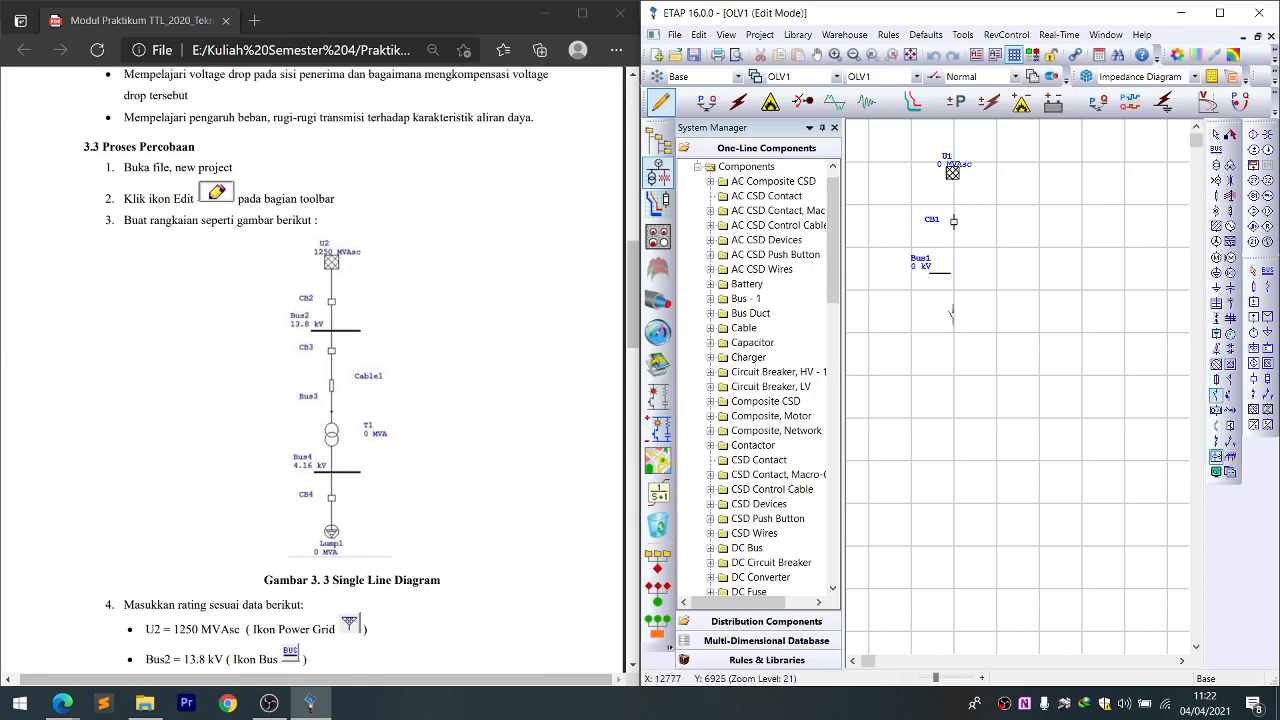
left_click(951, 312)
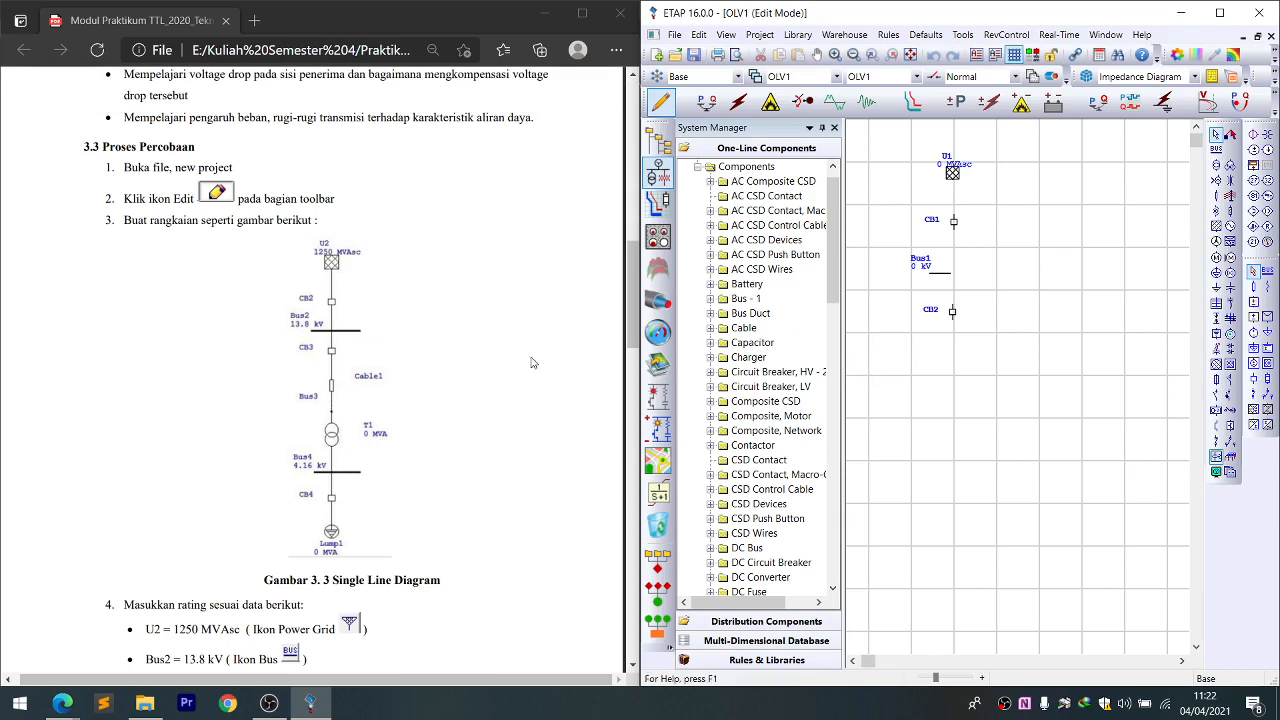
left_click(1217, 196)
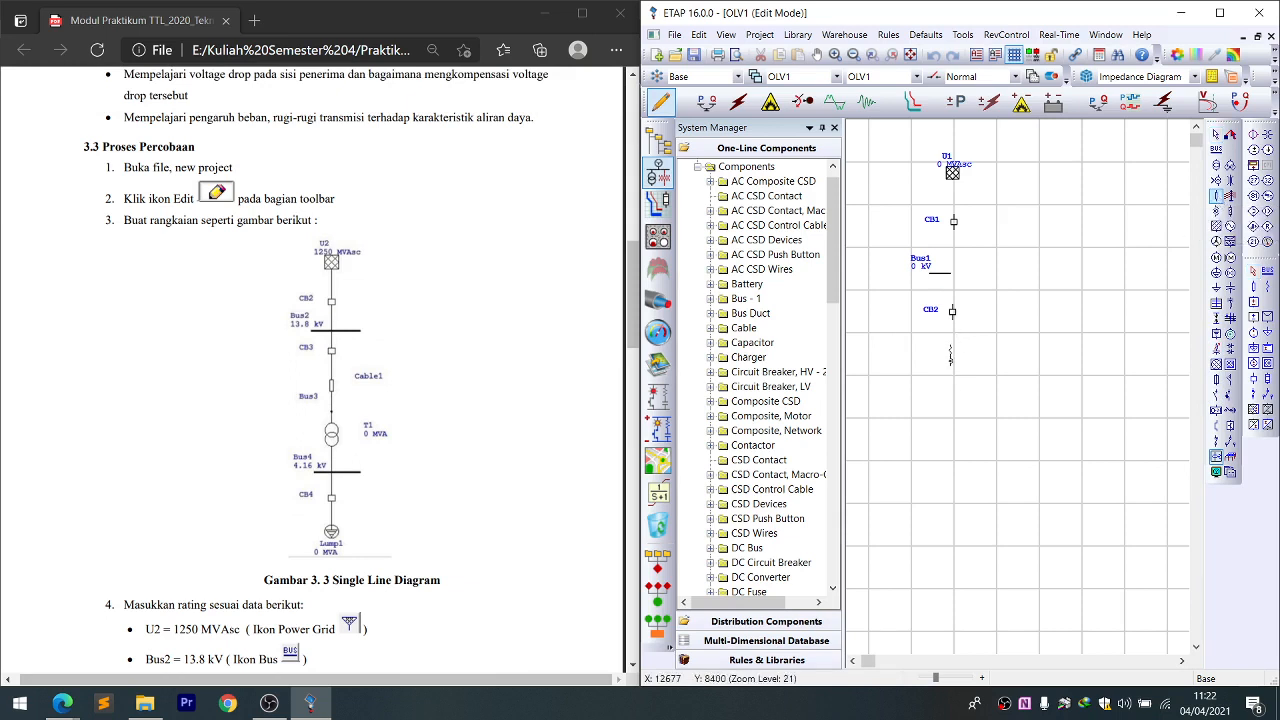
left_click(953, 360)
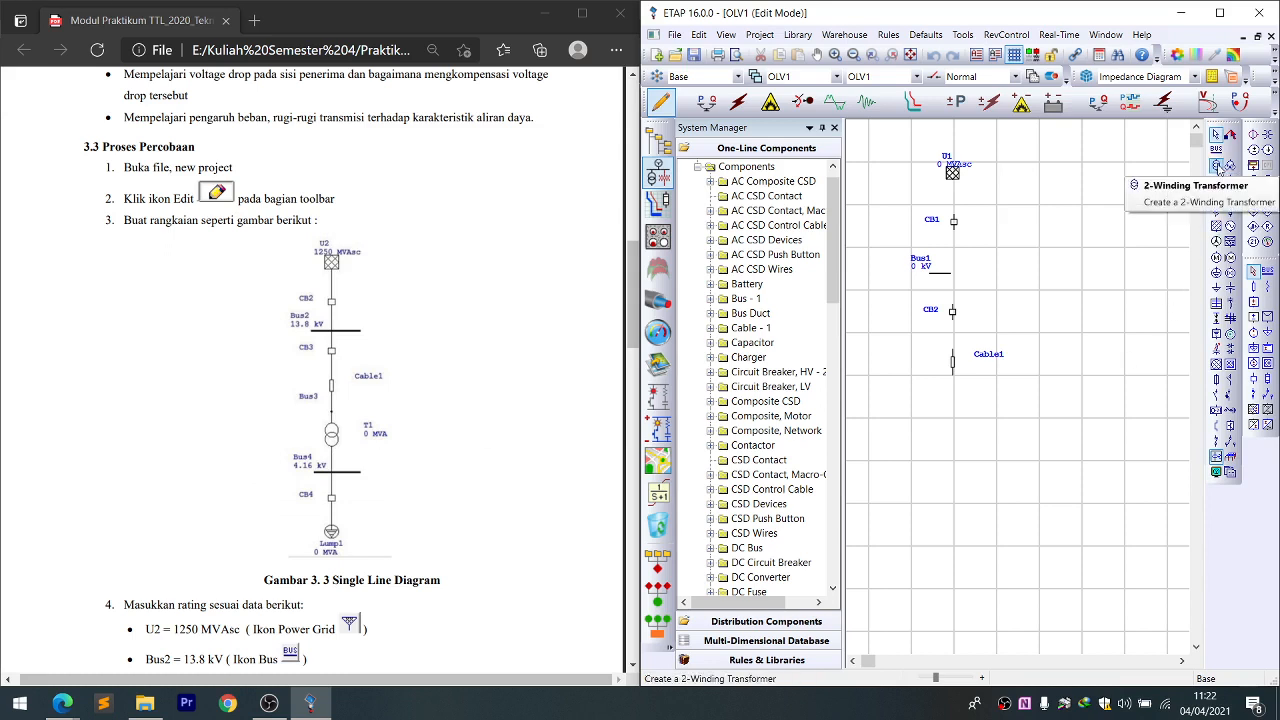
- Place a 2-winding transformer below the cable and a second bus beneath the transformer
left_click(1218, 165)
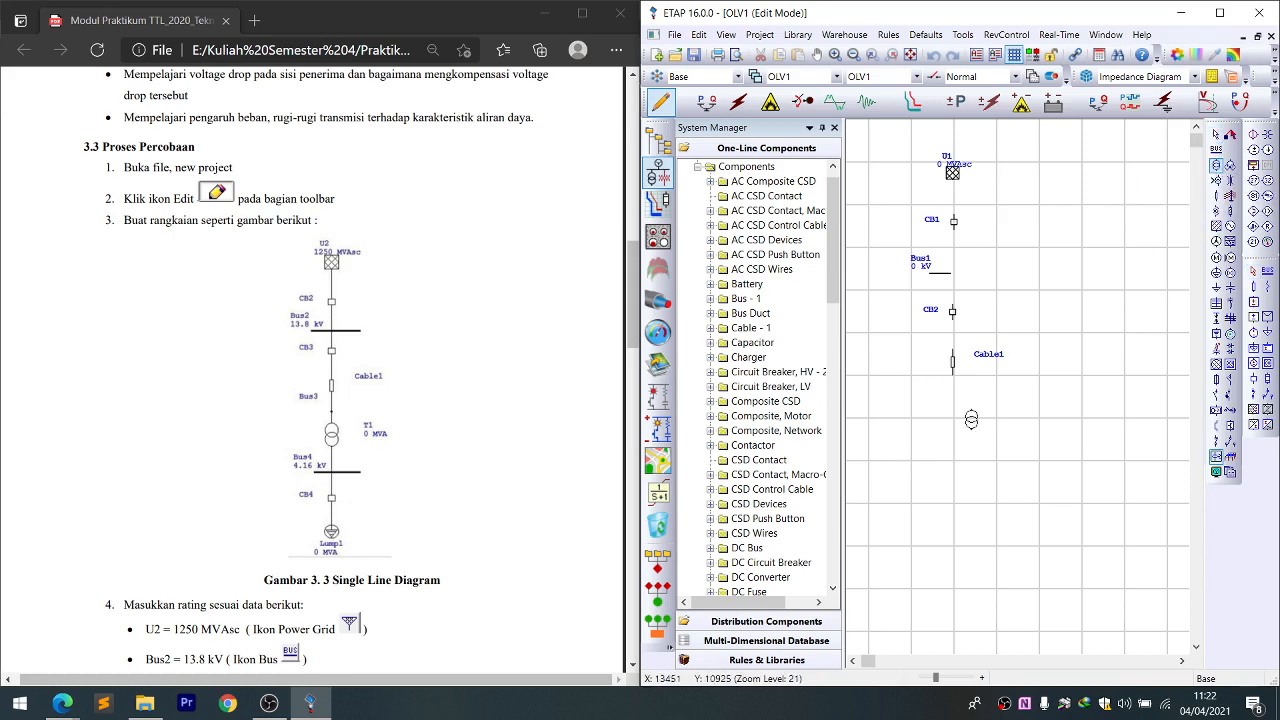
left_click(952, 413)
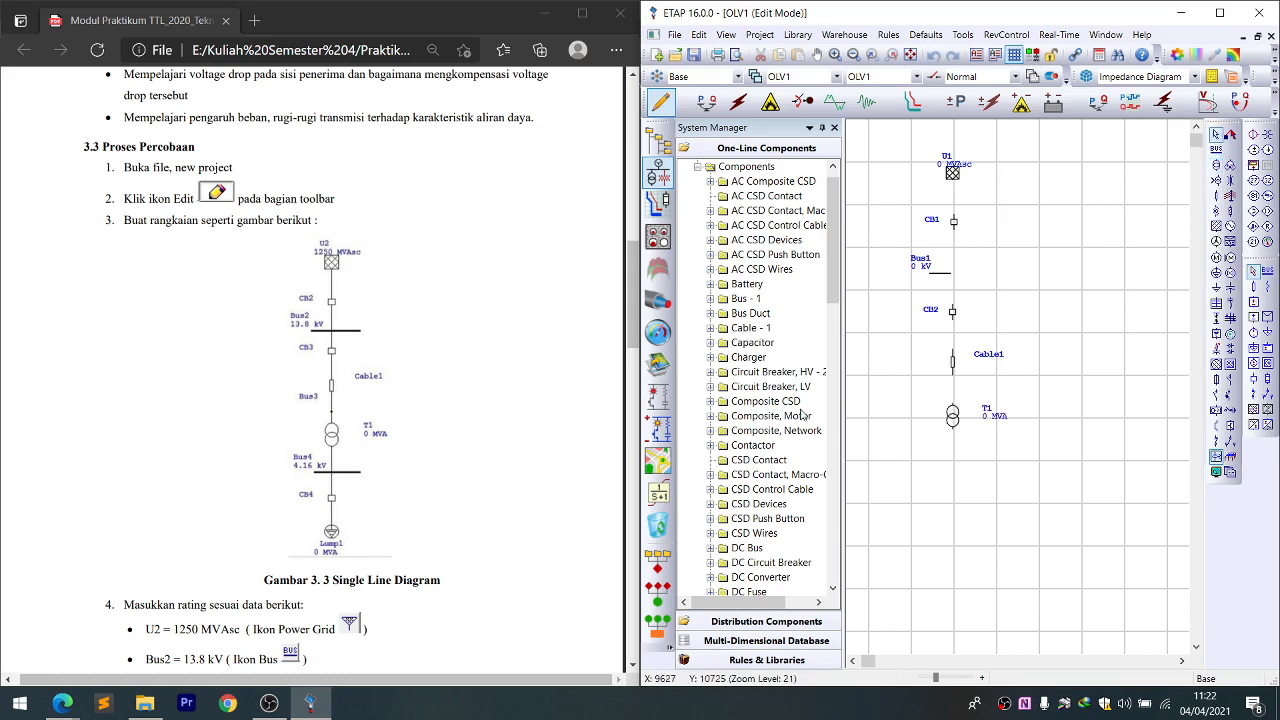
scroll(283, 454, "down", 2)
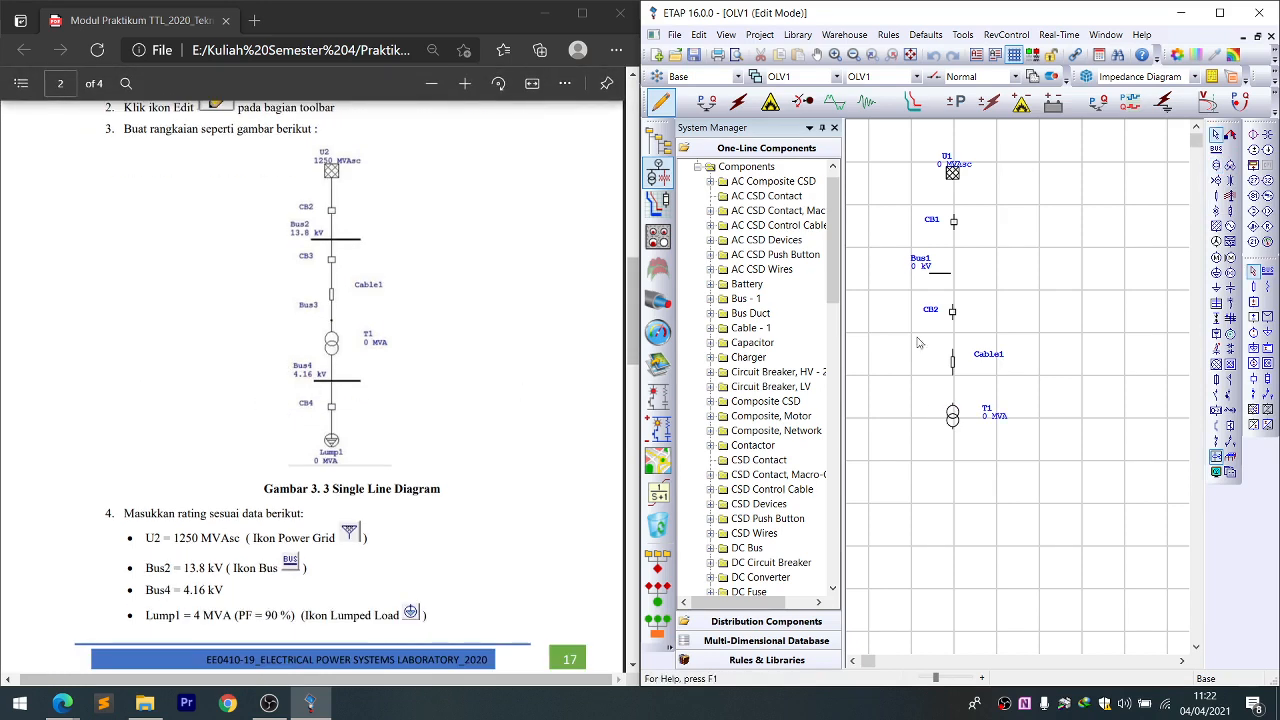
left_click(1216, 148)
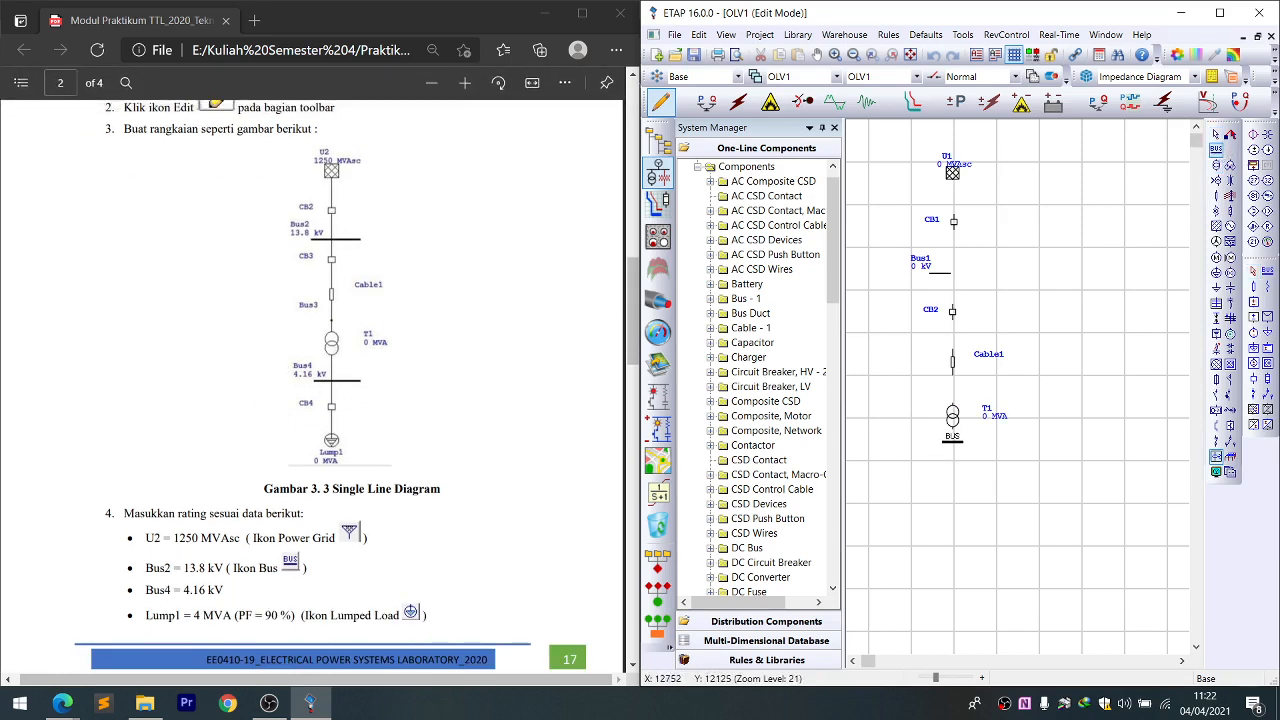
left_click(940, 462)
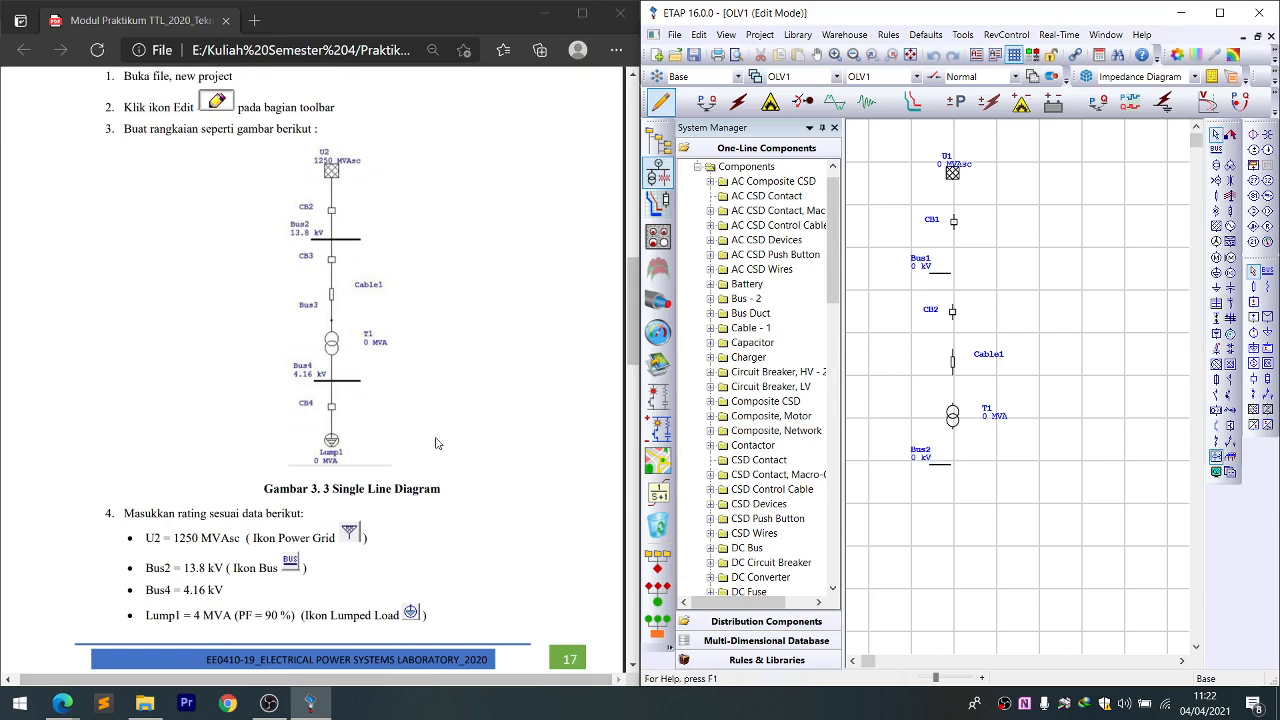
- Place a third high-voltage circuit breaker below the lower bus and a lumped load beneath that breaker
left_click(1216, 395)
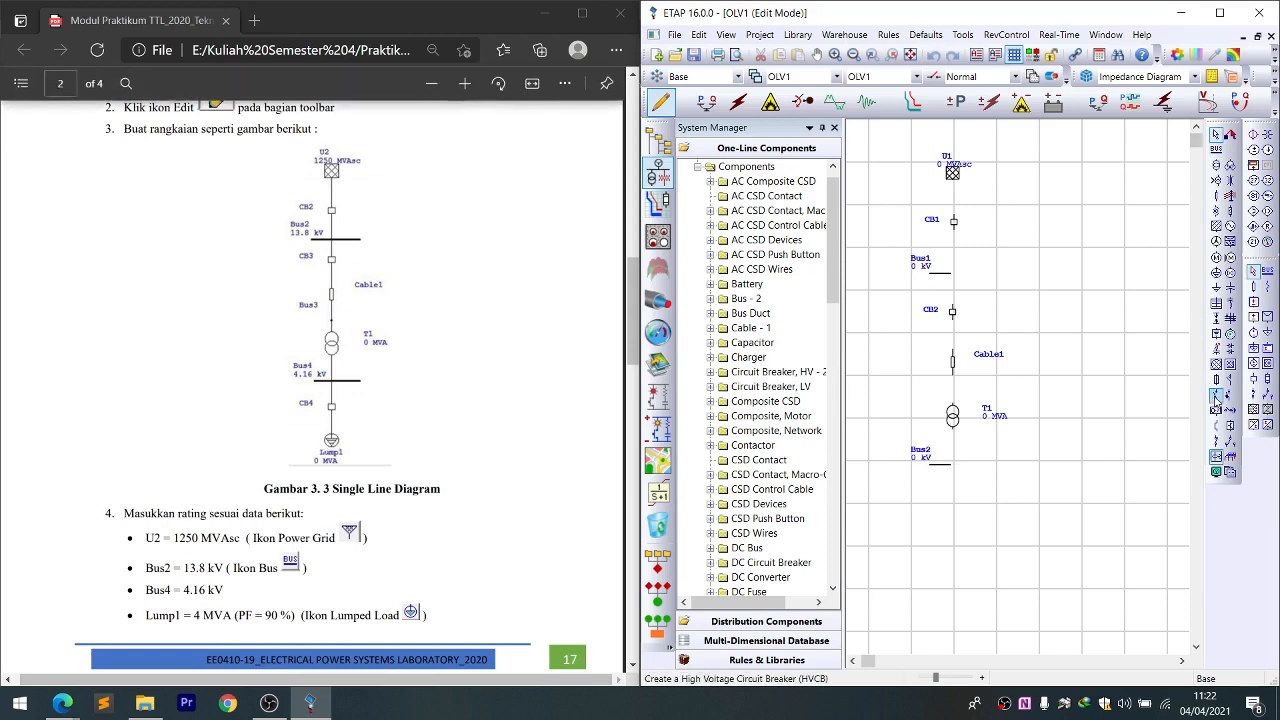
left_click(953, 505)
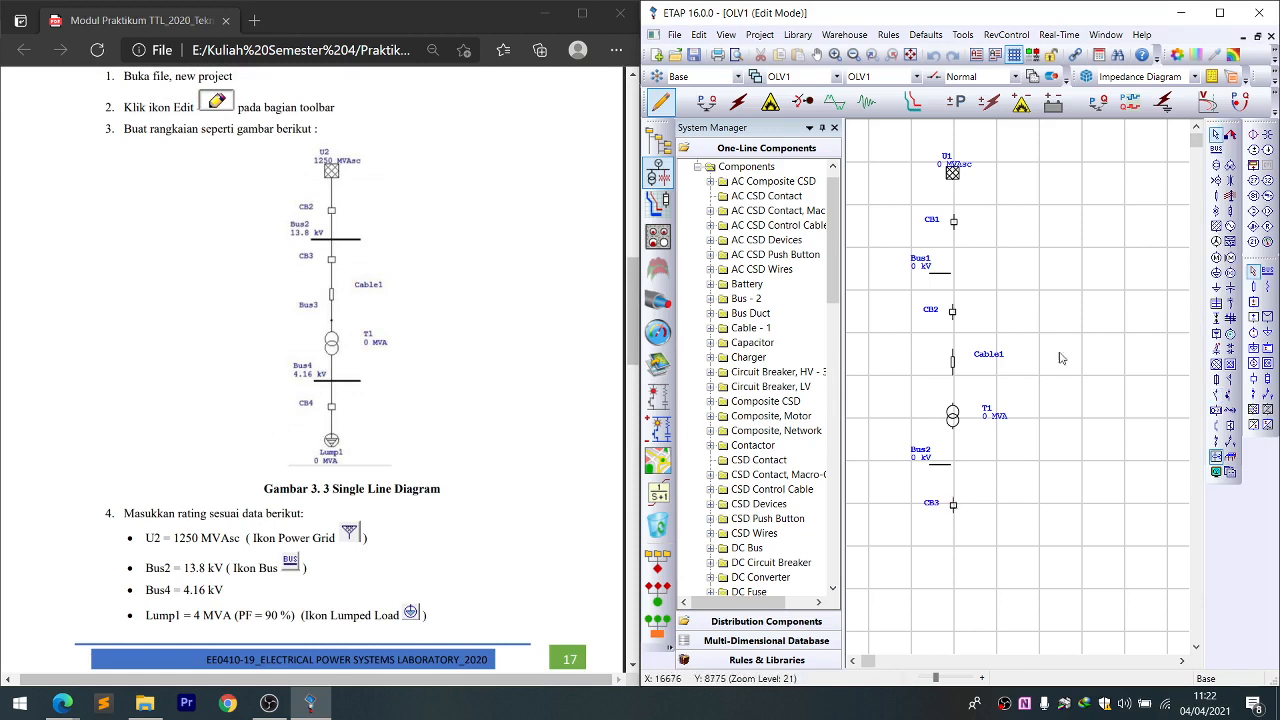
left_click(1218, 273)
left_click(954, 563)
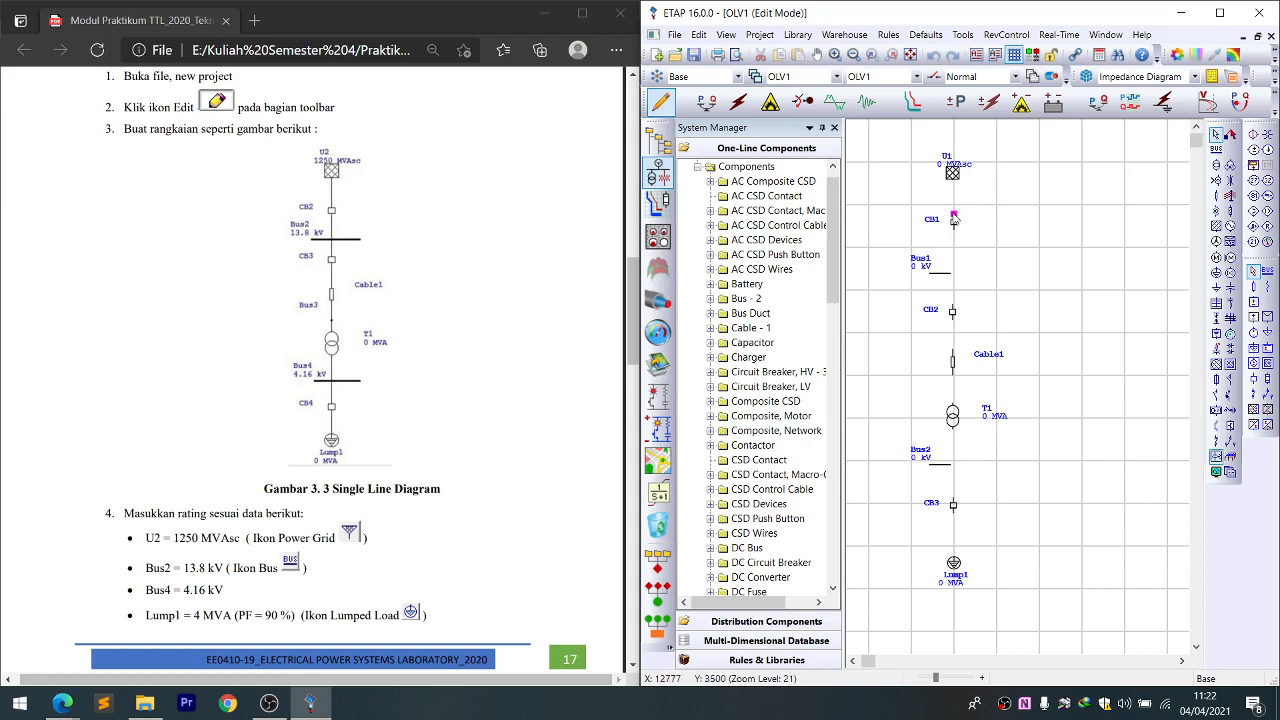
- Connect the power grid, breakers, buses, cable, transformer and lumped load in series from top to bottom
left_click_drag(954, 214, 953, 181)
left_click_drag(954, 229, 953, 276)
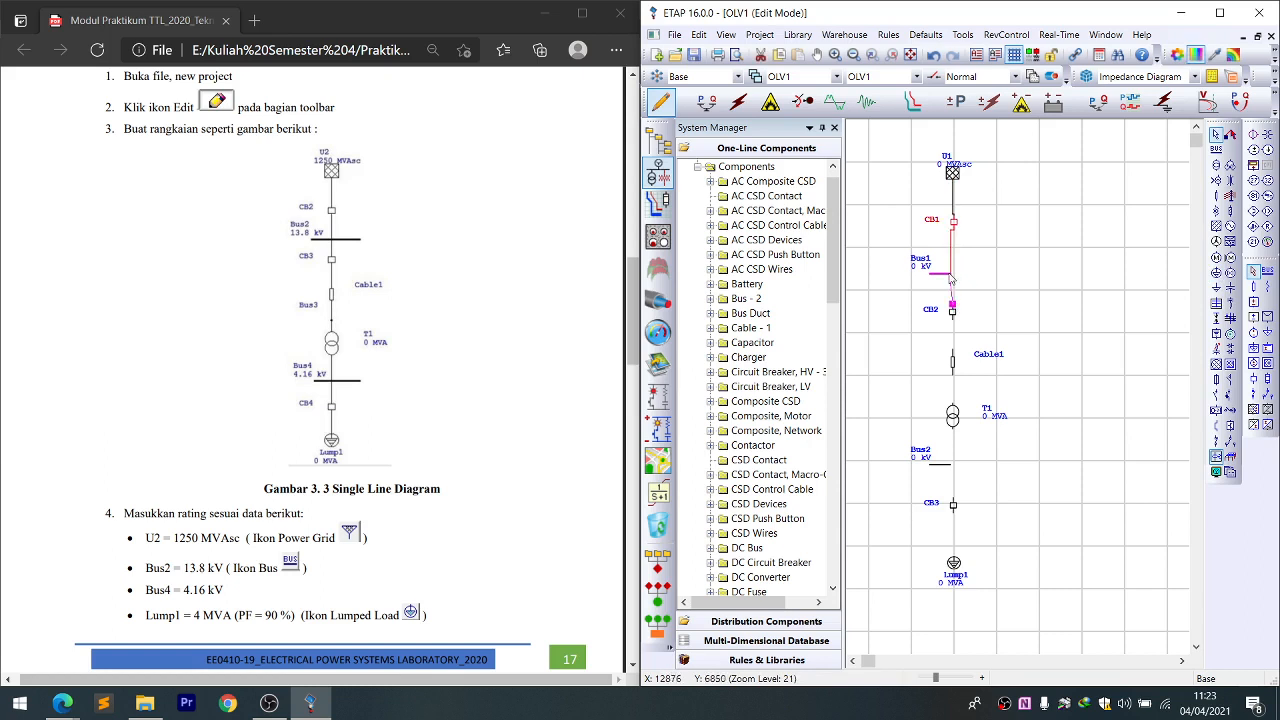
left_click_drag(953, 321, 956, 465)
left_click_drag(953, 471, 953, 464)
left_click_drag(953, 512, 955, 562)
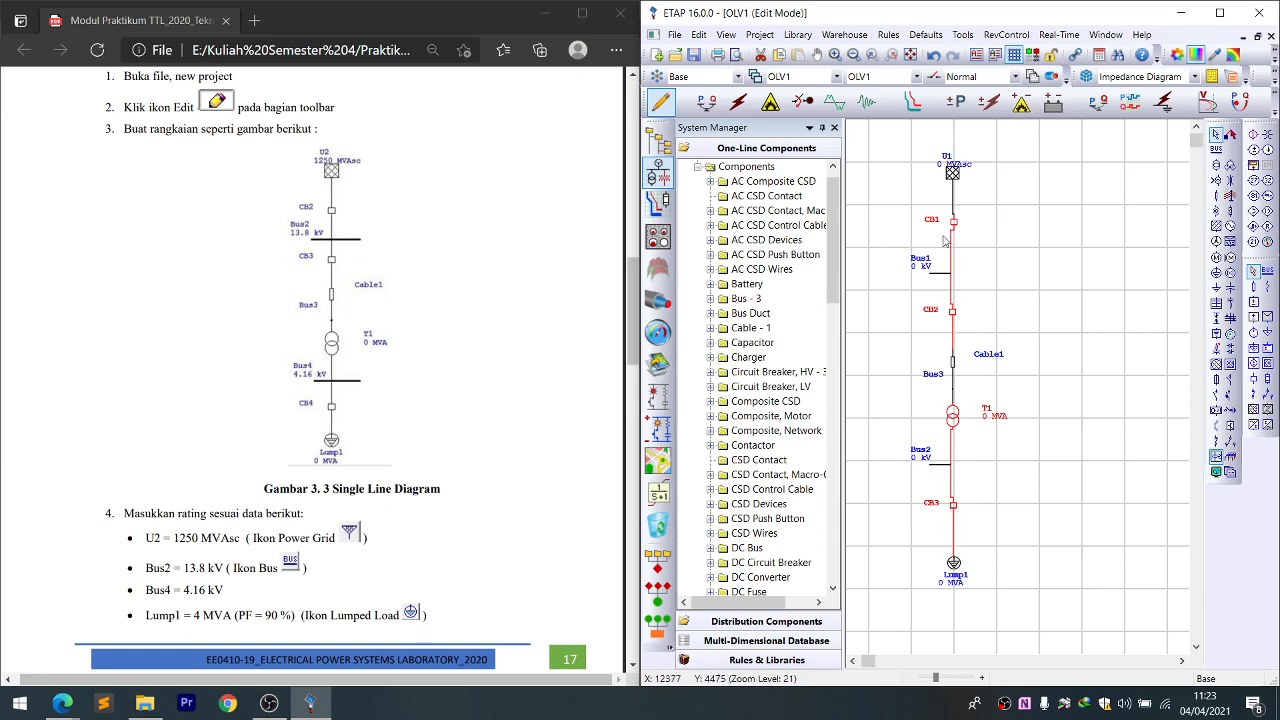
- Nudge CB1, Bus1 and CB2 so their connecting lines run straight down from the power grid
scroll(955, 212, "up", 3)
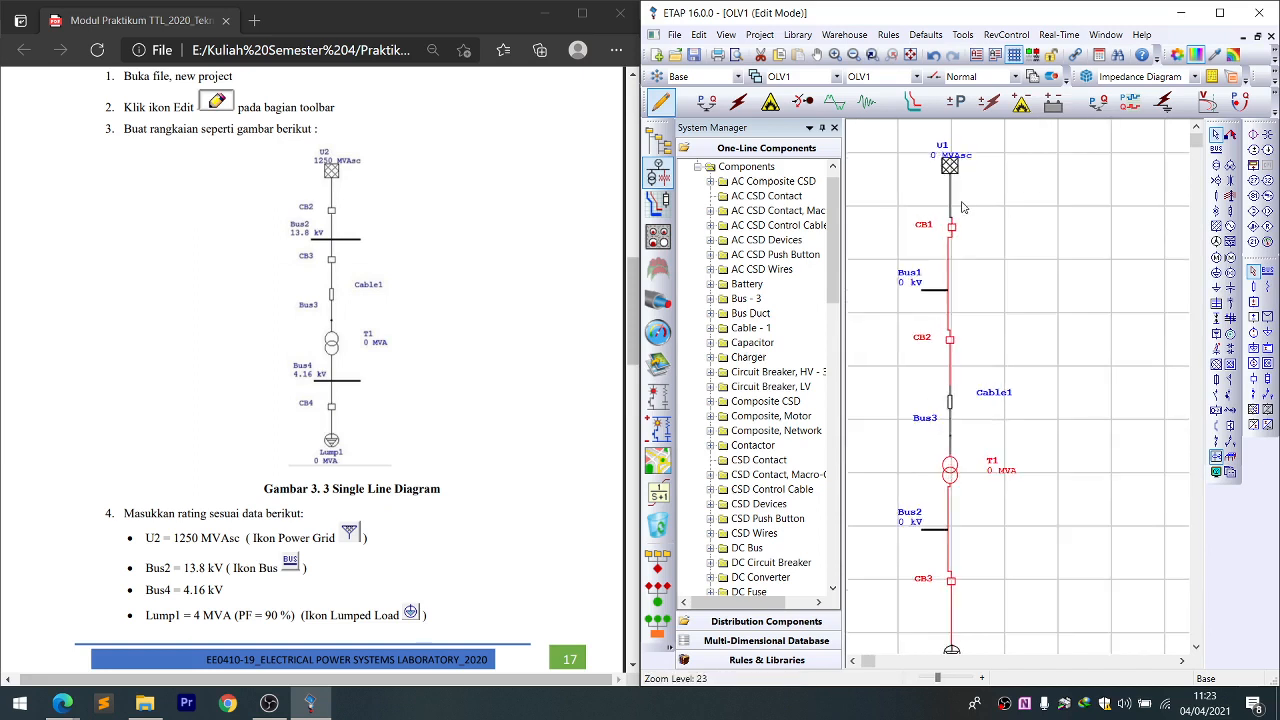
left_click_drag(951, 237, 948, 235)
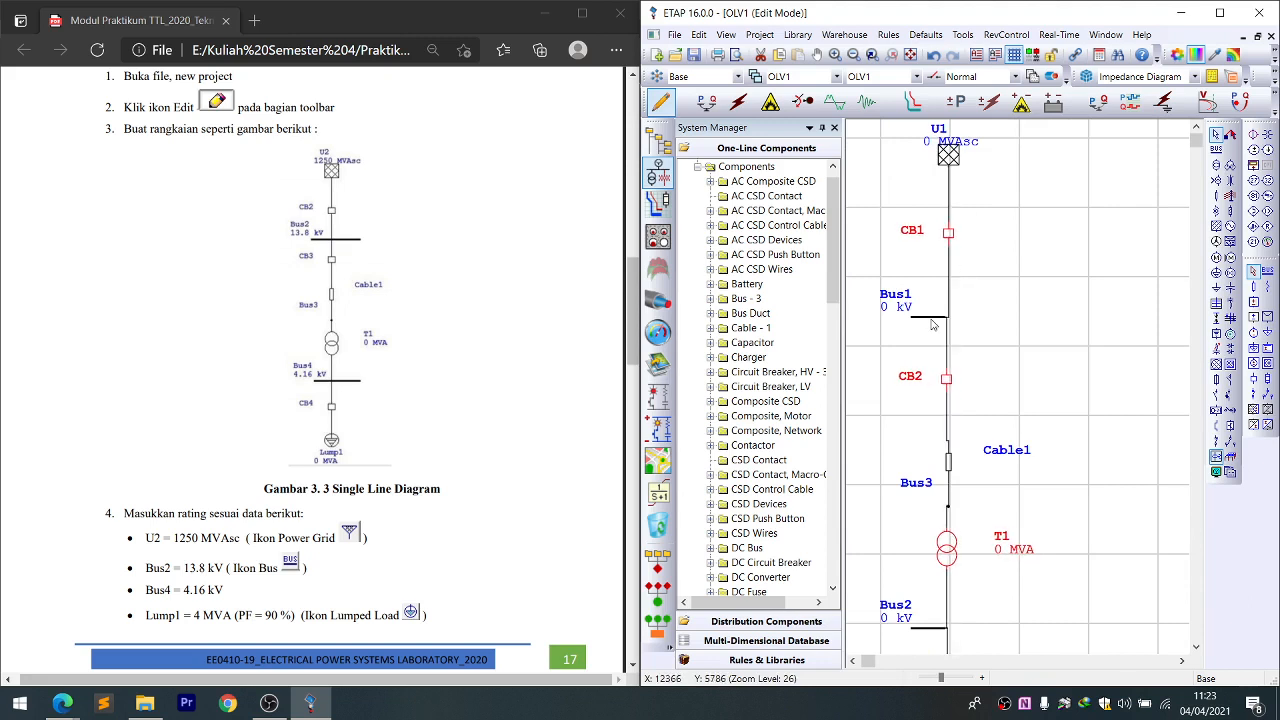
left_click_drag(935, 317, 937, 321)
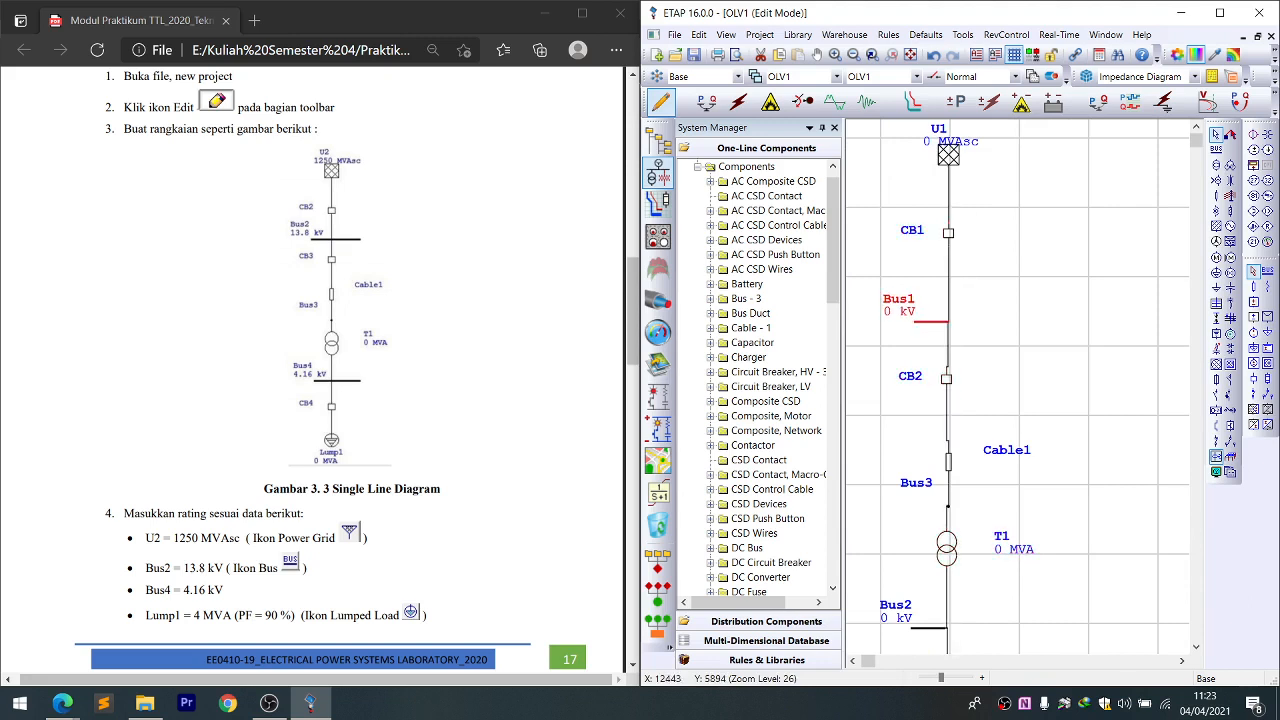
left_click_drag(947, 379, 949, 384)
- Nudge transformer T1, Bus2 and CB3 so the lower connecting lines run straight down to the lumped load
scroll(930, 420, "down", 5)
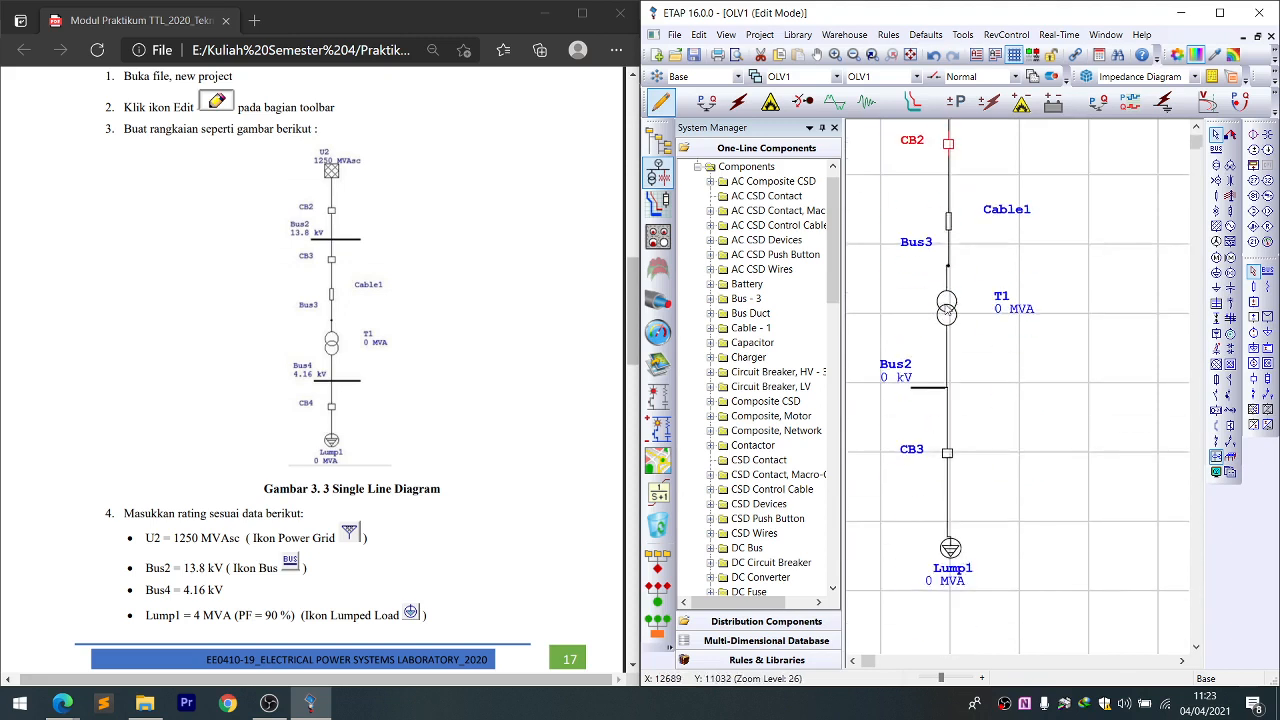
left_click_drag(958, 312, 962, 320)
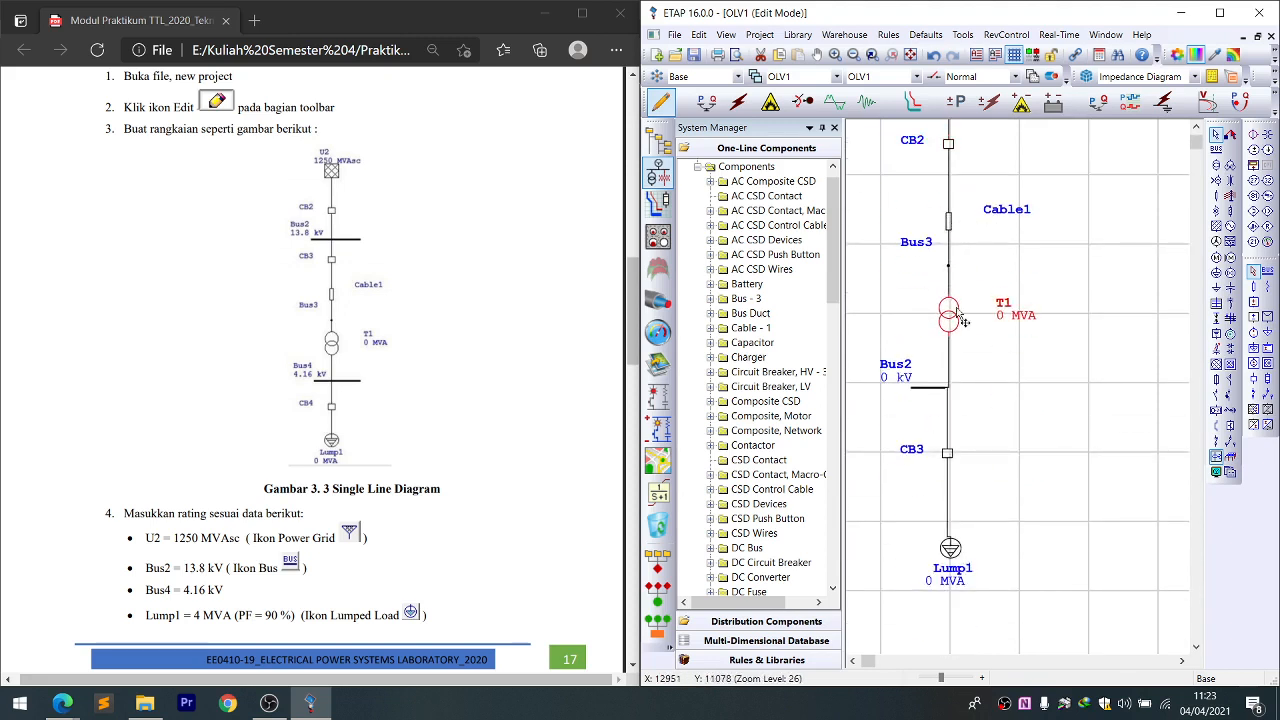
scroll(962, 320, "down", 3)
left_click(925, 228)
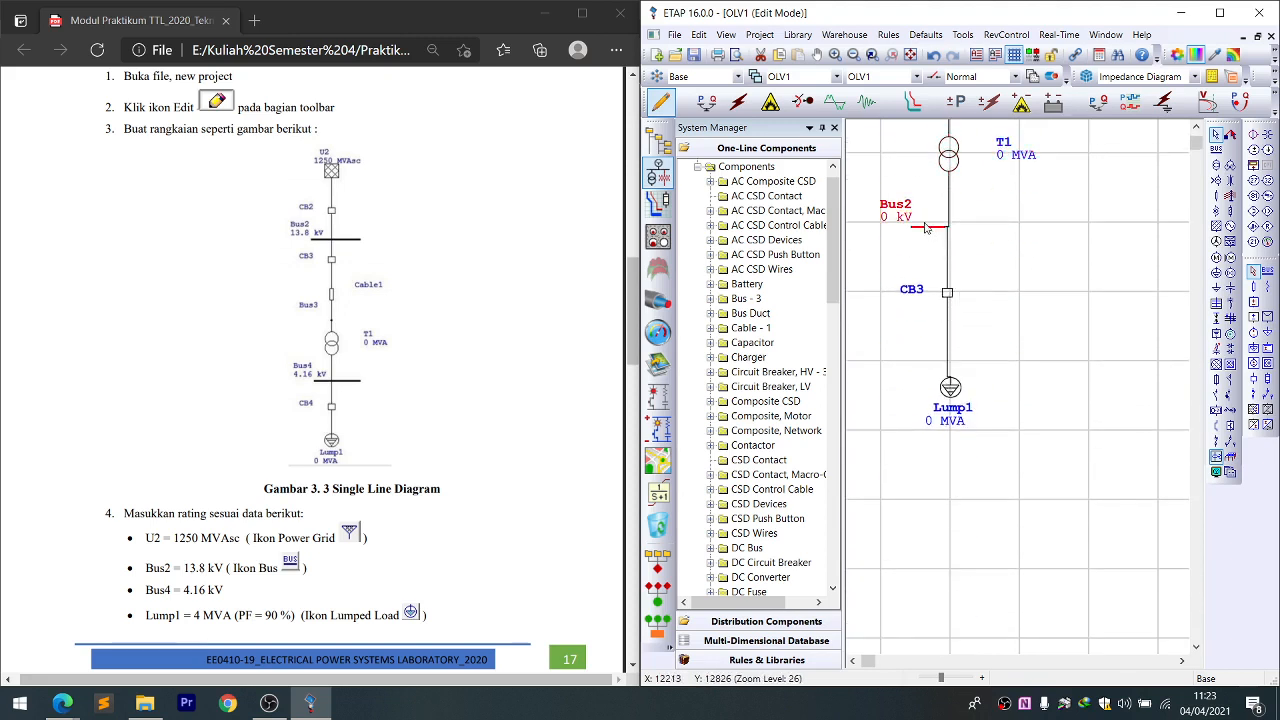
left_click_drag(925, 228, 927, 231)
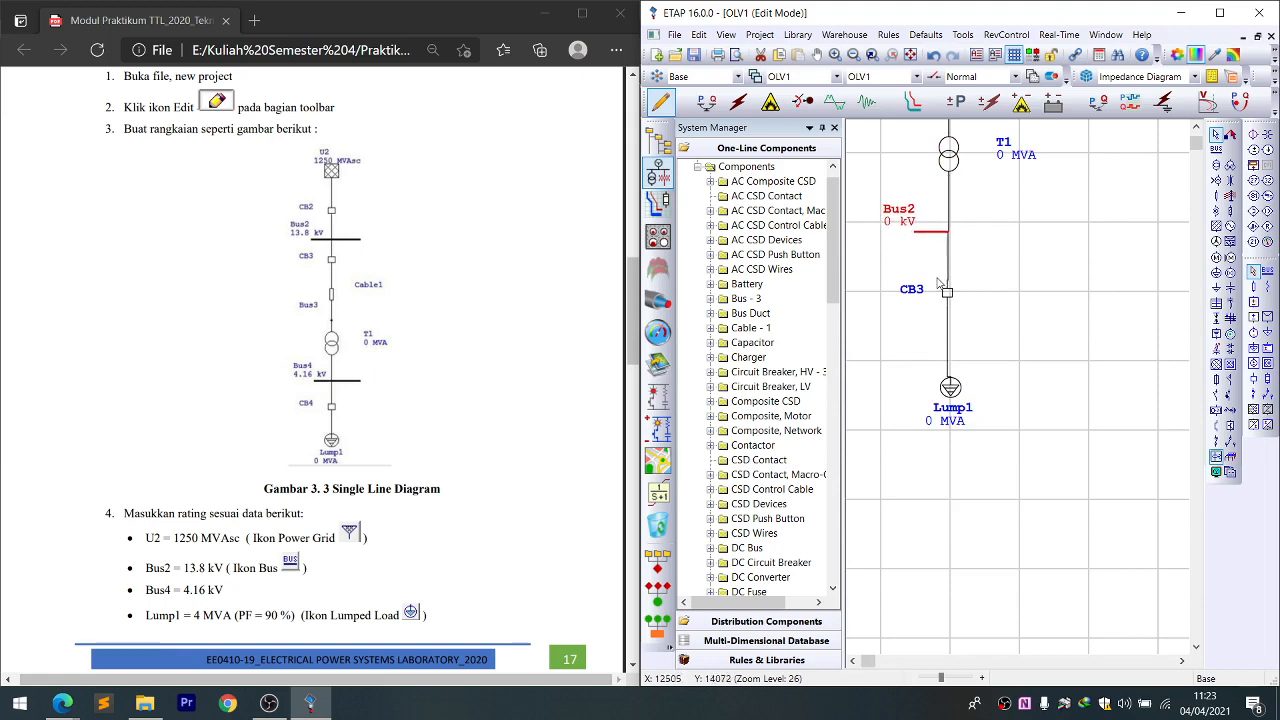
left_click_drag(948, 293, 949, 293)
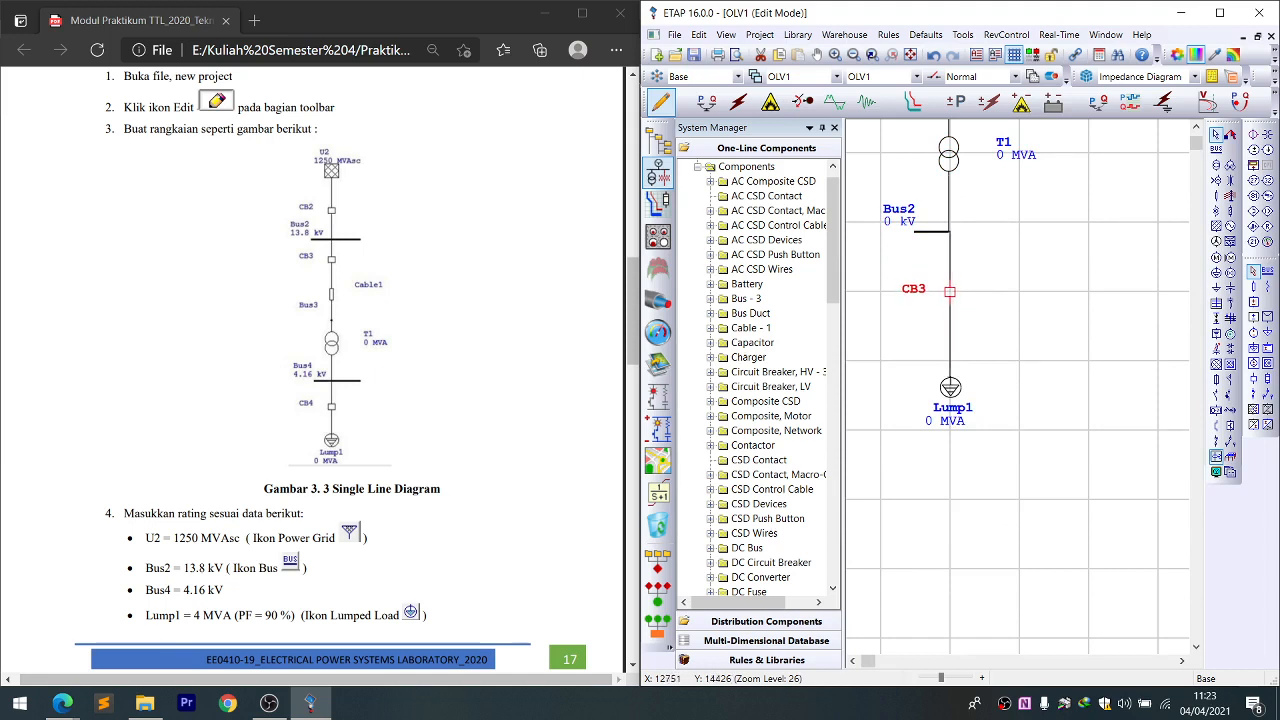
left_click(1028, 270)
scroll(1000, 262, "up", 5)
scroll(1000, 250, "down", 5)
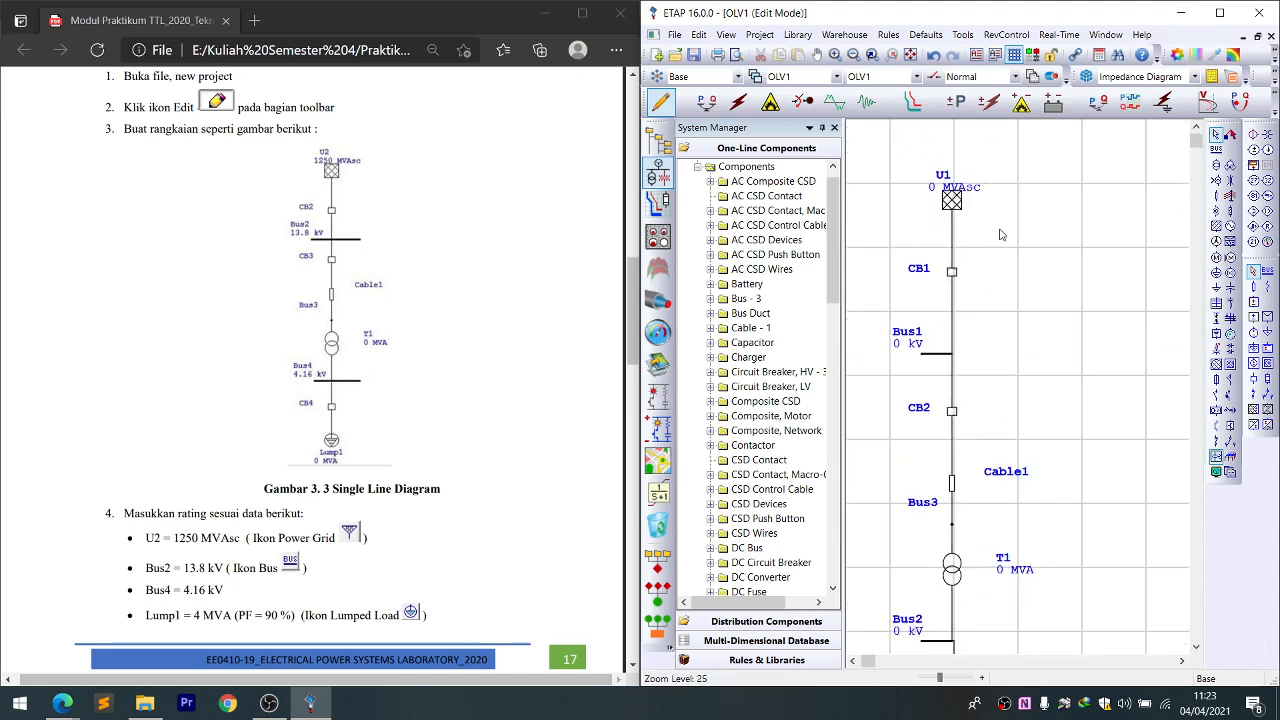
scroll(1005, 228, "up", 4)
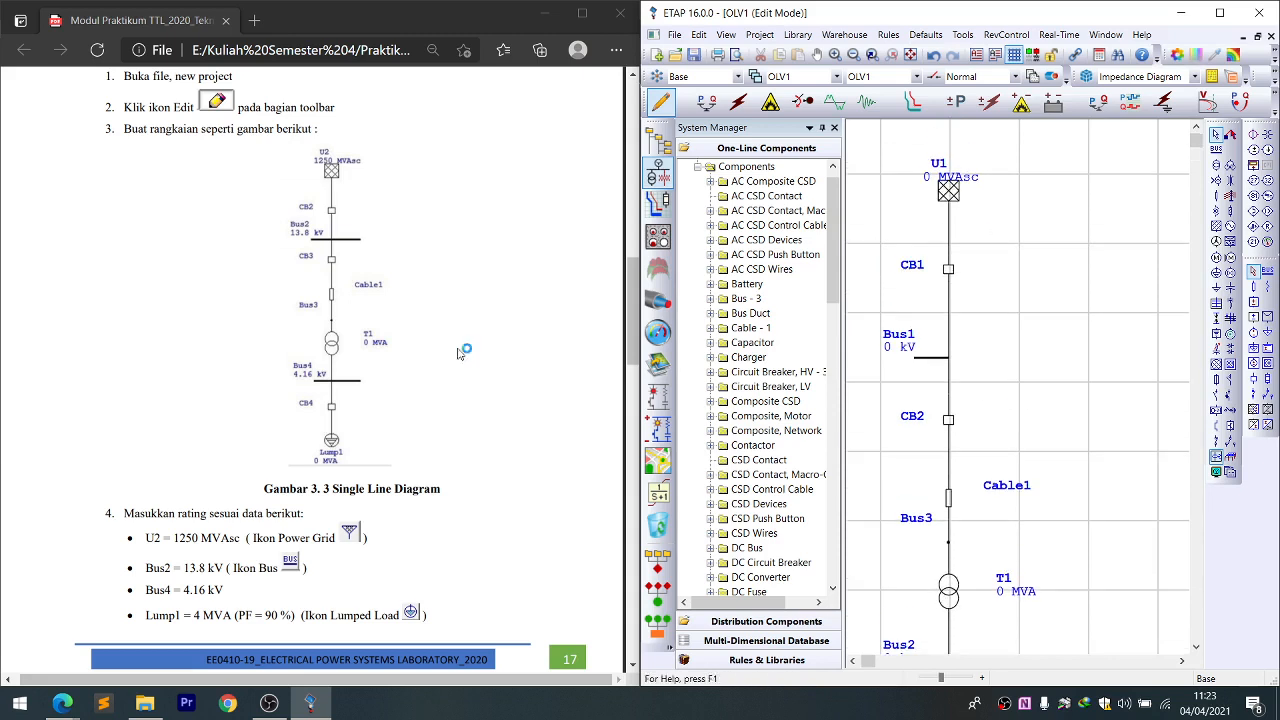
- Check the power grid rating in the module PDF, then open power grid U1's properties in ETAP and select Swing operation mode
left_click(431, 431)
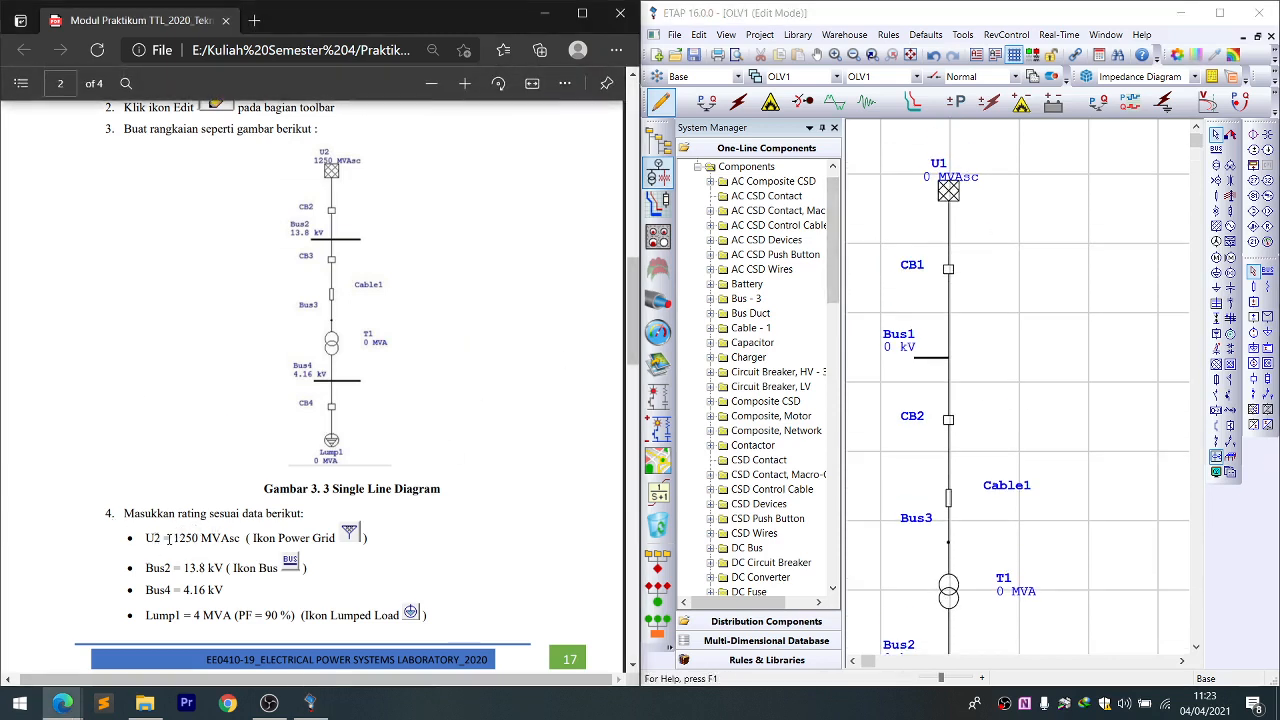
left_click_drag(169, 538, 240, 538)
left_click(280, 540)
left_click(951, 190)
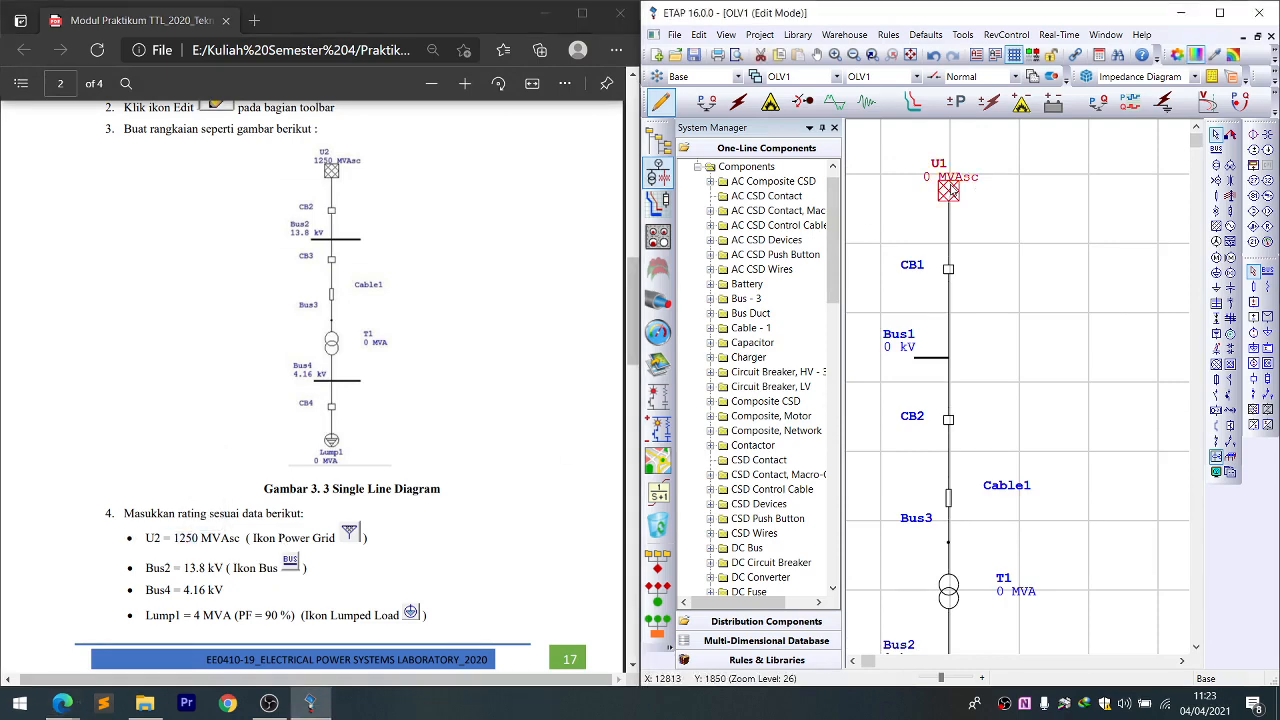
double_click(951, 190)
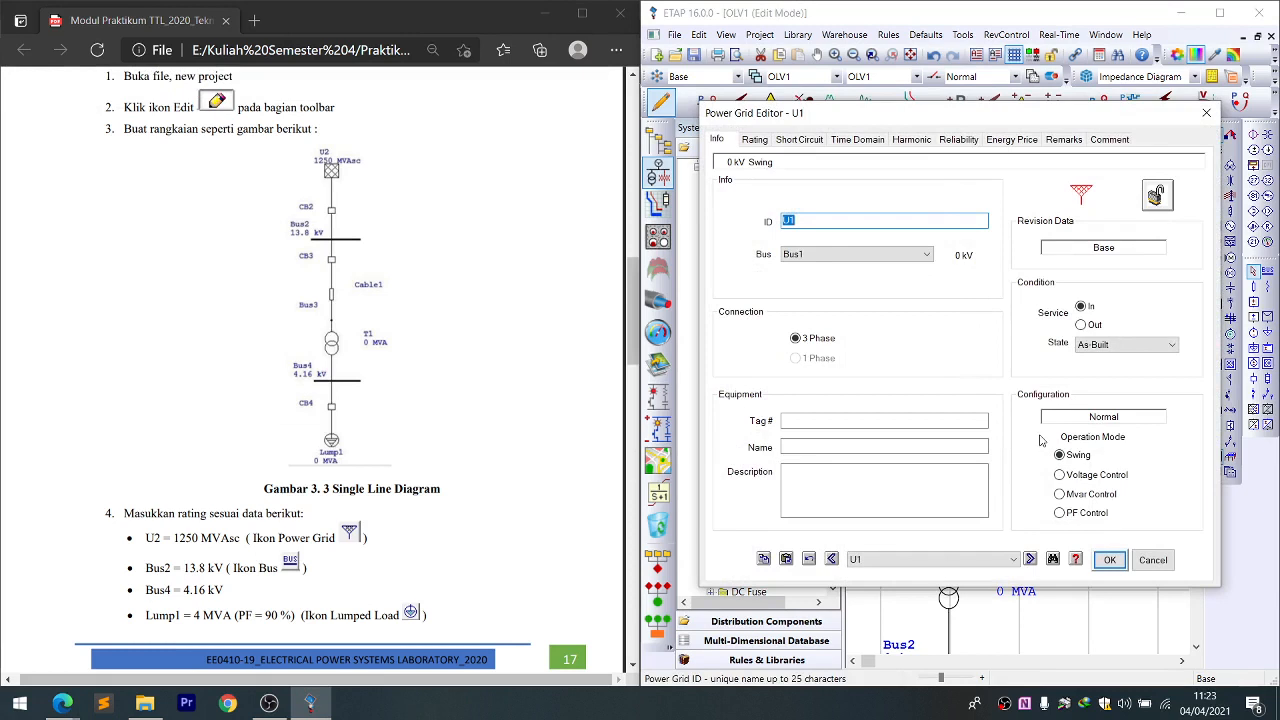
left_click(1078, 458)
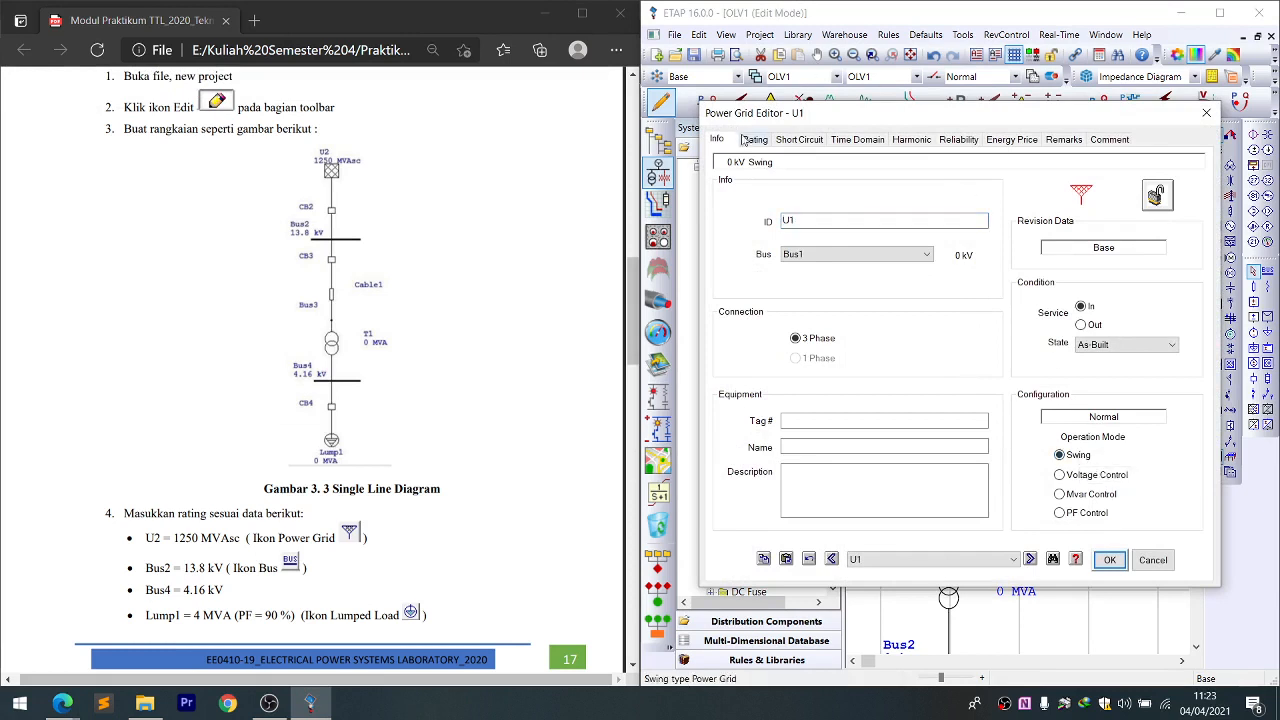
- Set power grid U1's 3-phase short-circuit rating to 1250 MVAsc and save the changes
left_click(750, 140)
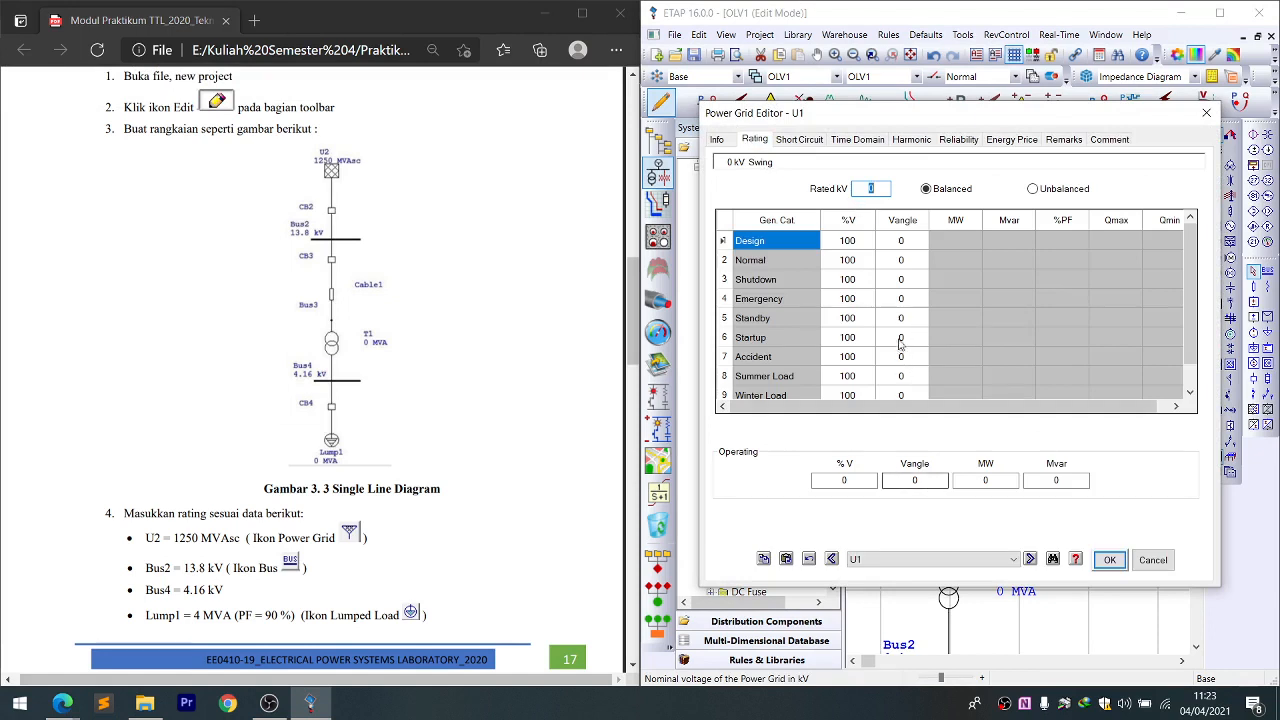
left_click(797, 140)
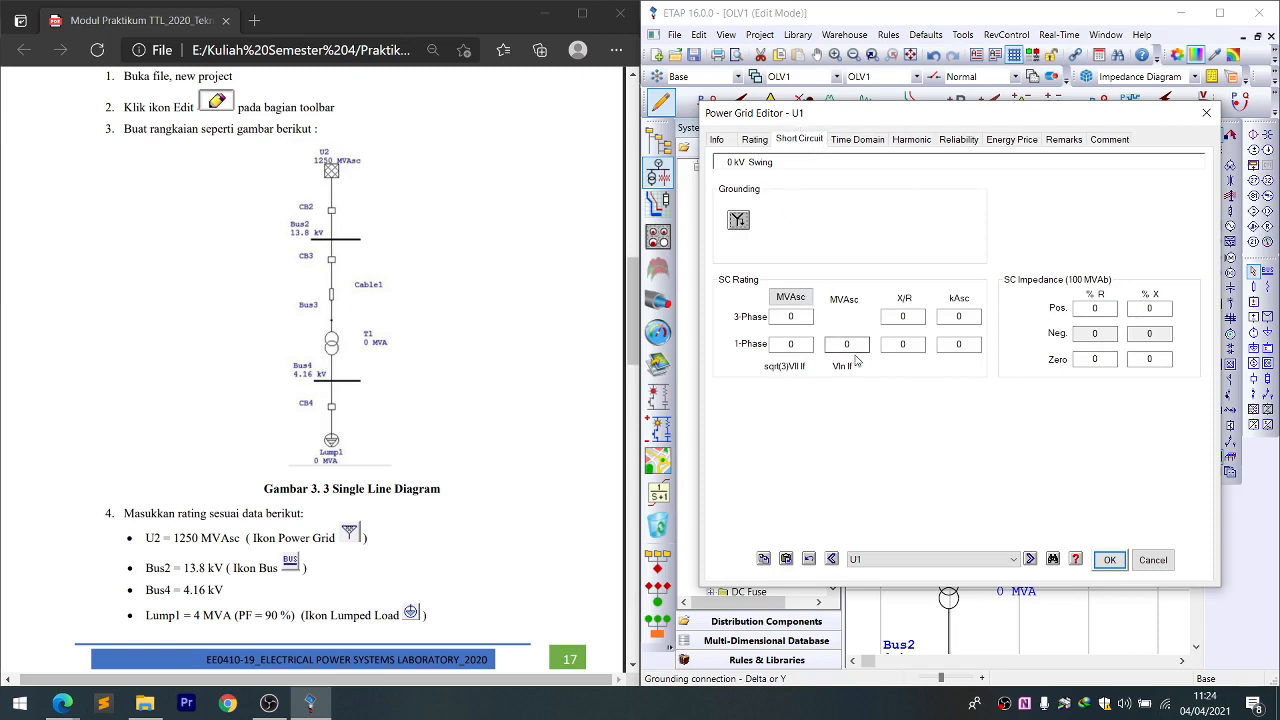
left_click(802, 317)
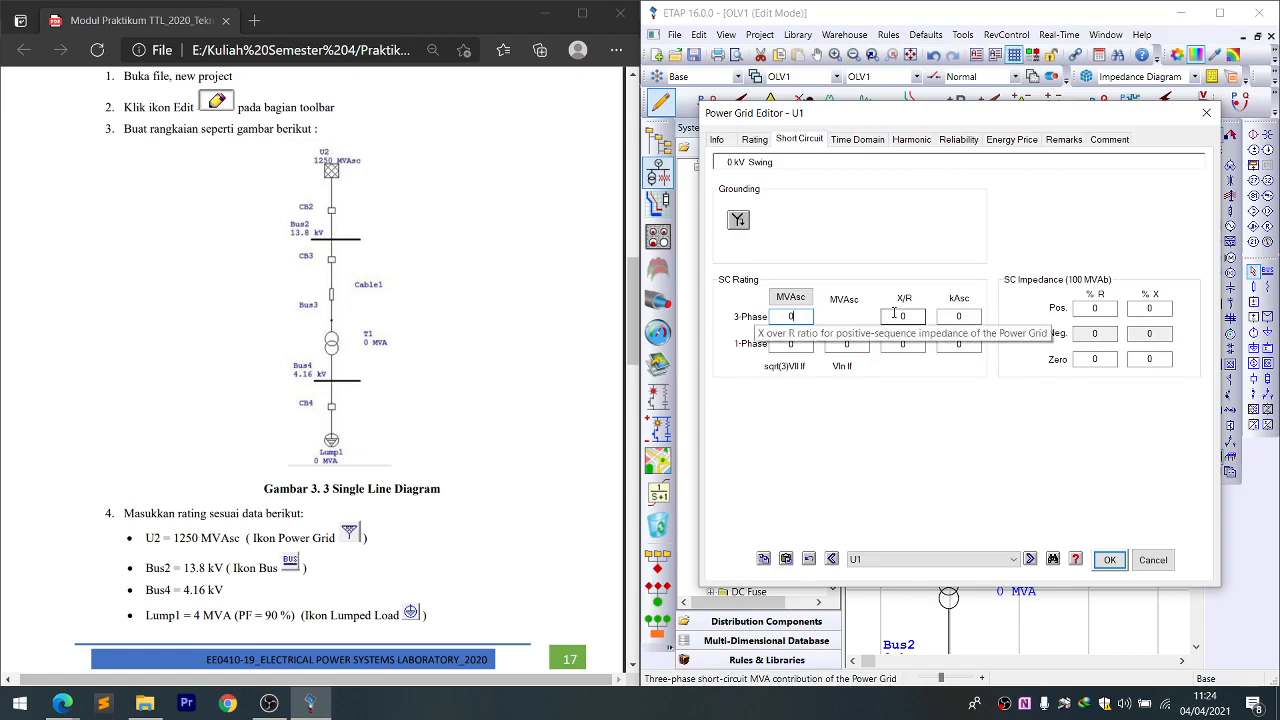
key("BackSpace")
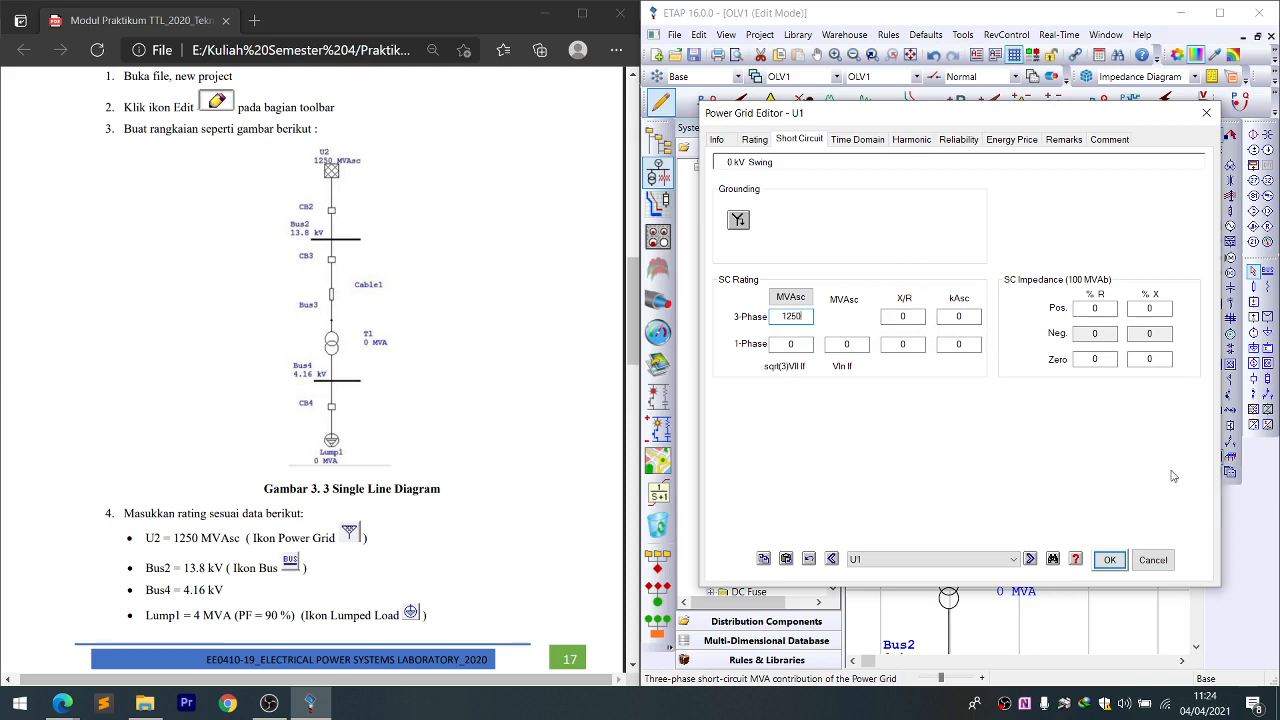
left_click(1109, 560)
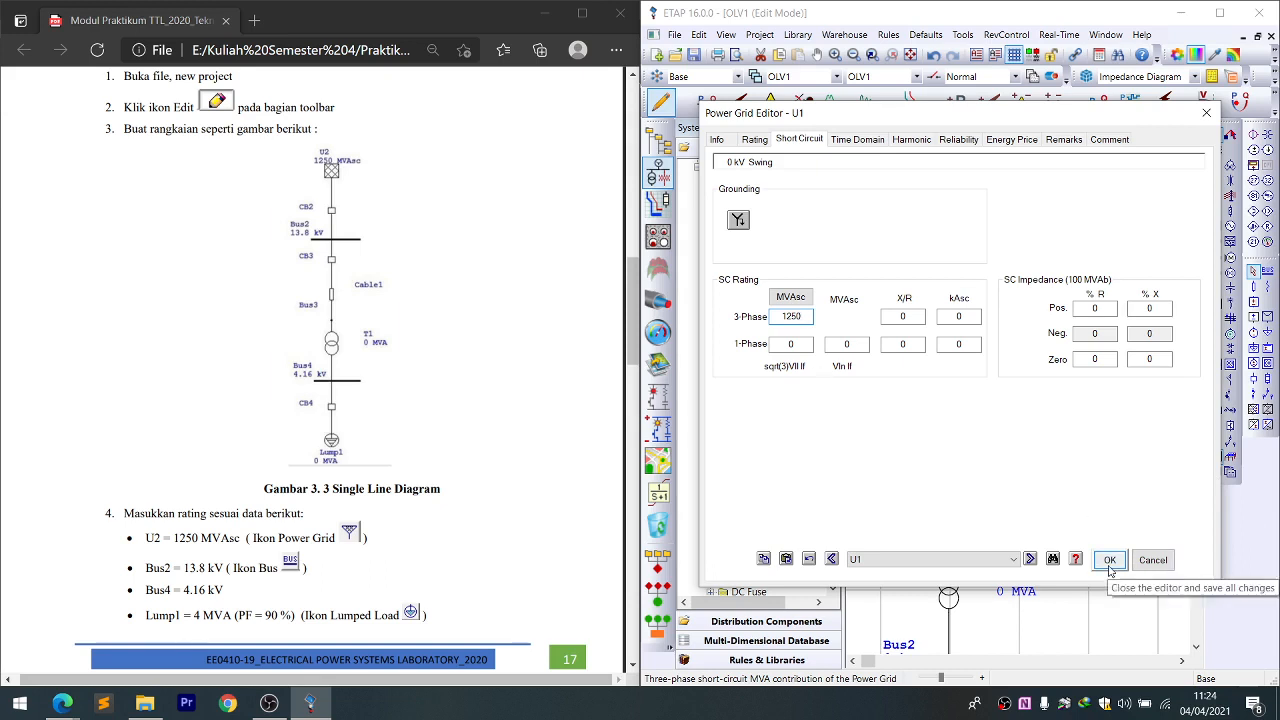
left_click(1109, 562)
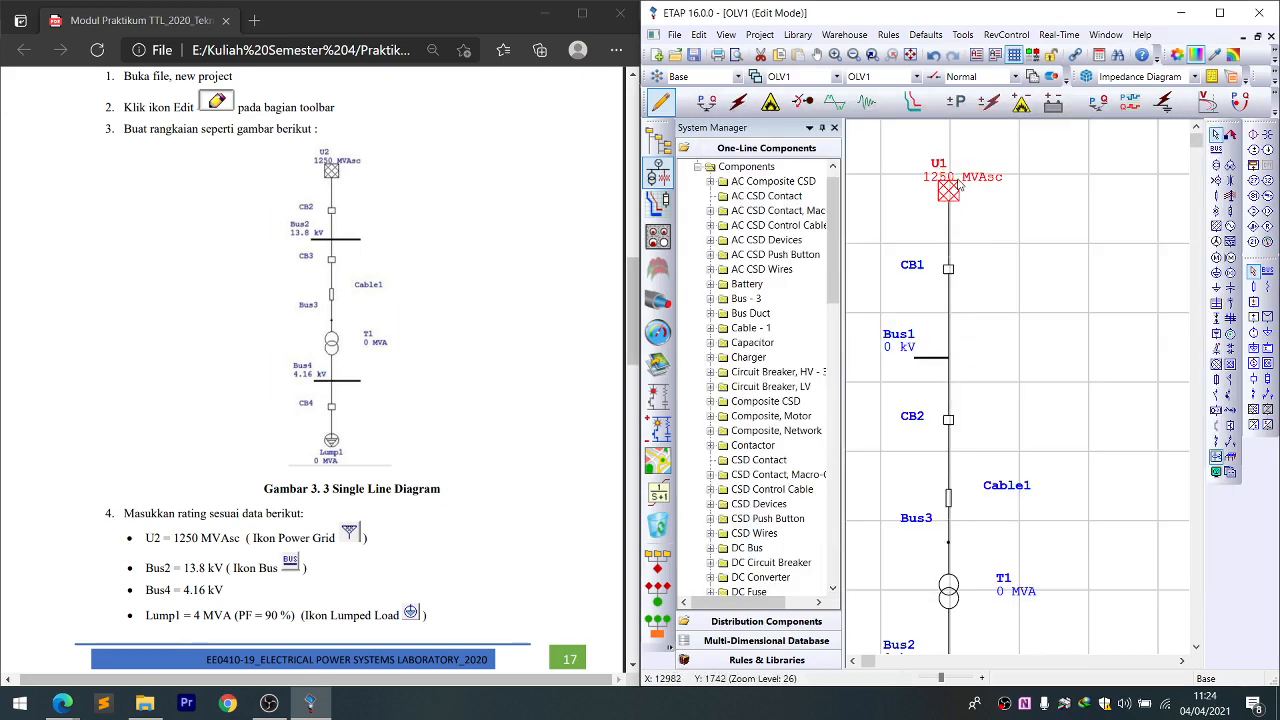
left_click(1049, 227)
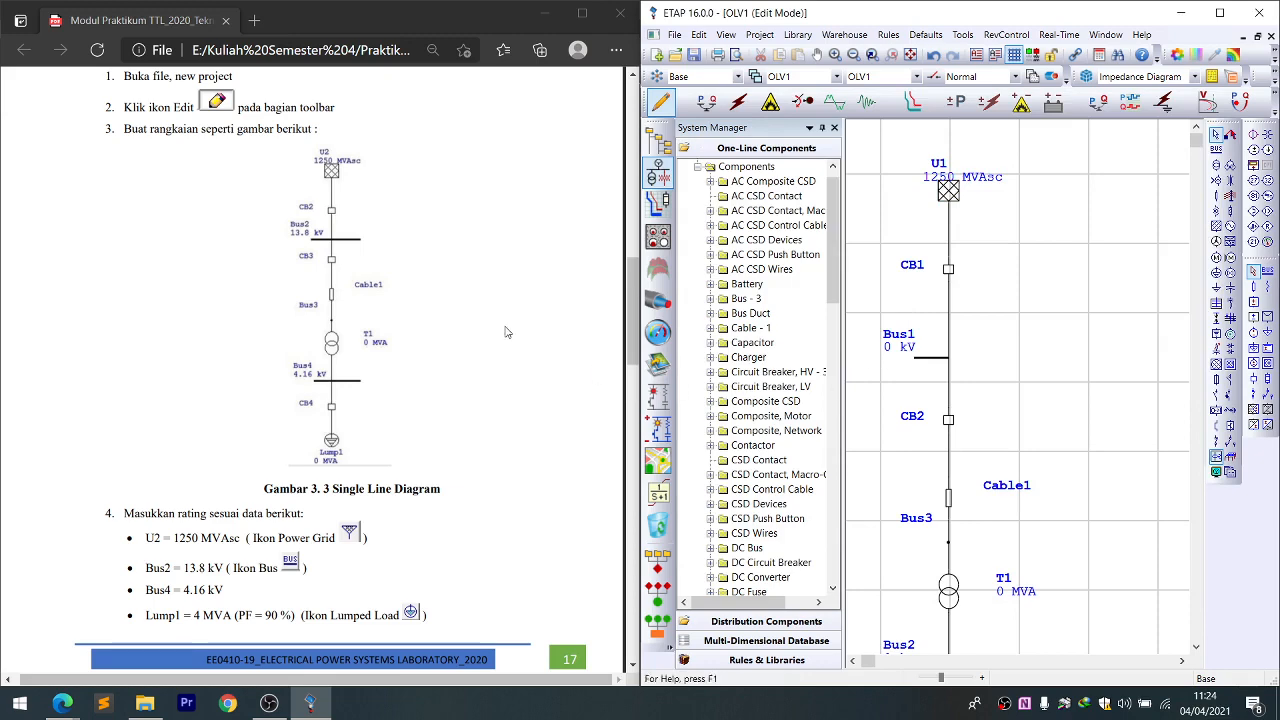
- Check the bus ratings in the module PDF and set Bus1's nominal voltage to 13.8 kV in ETAP
scroll(268, 468, "down", 1)
left_click(138, 478)
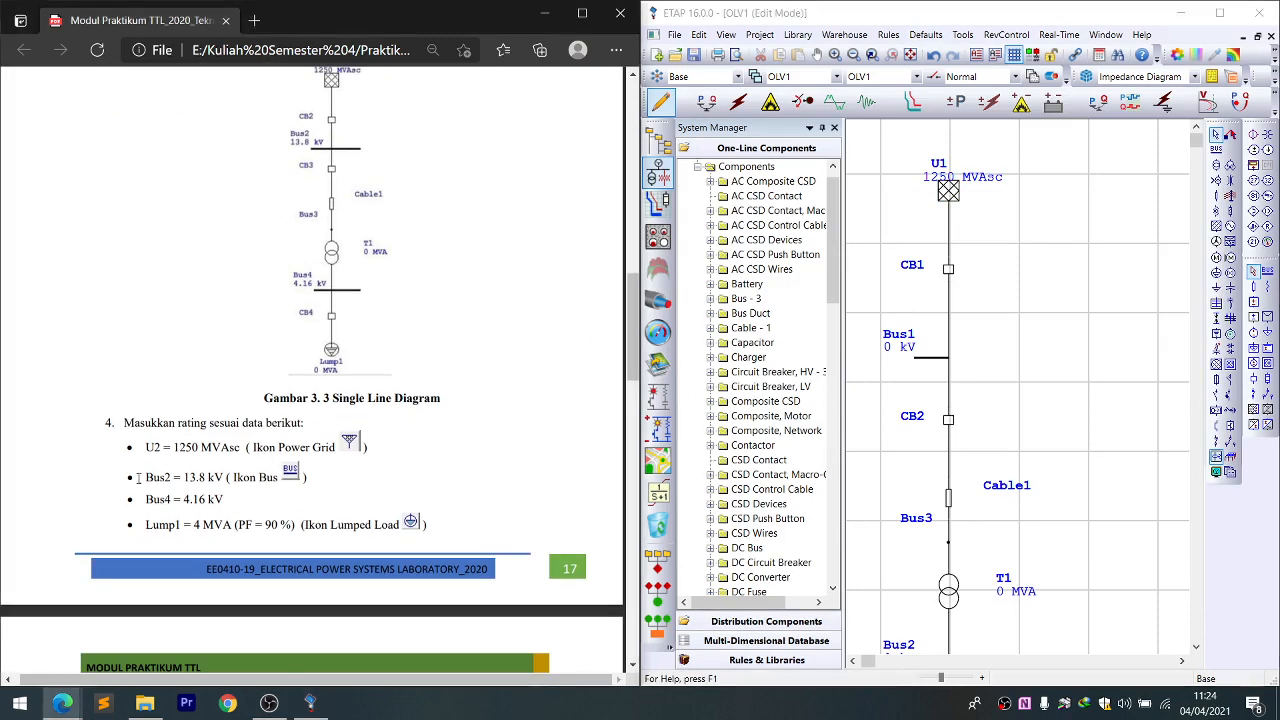
scroll(182, 477, "down", 1)
scroll(164, 426, "up", 2)
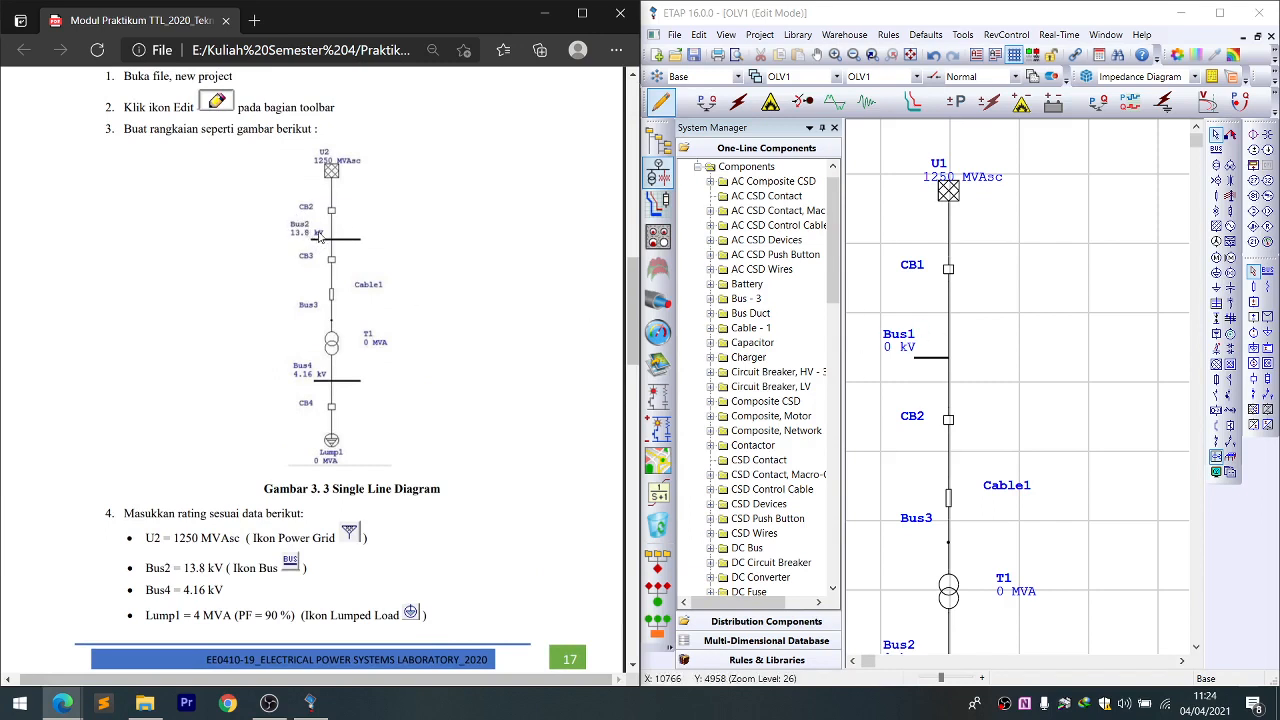
double_click(922, 355)
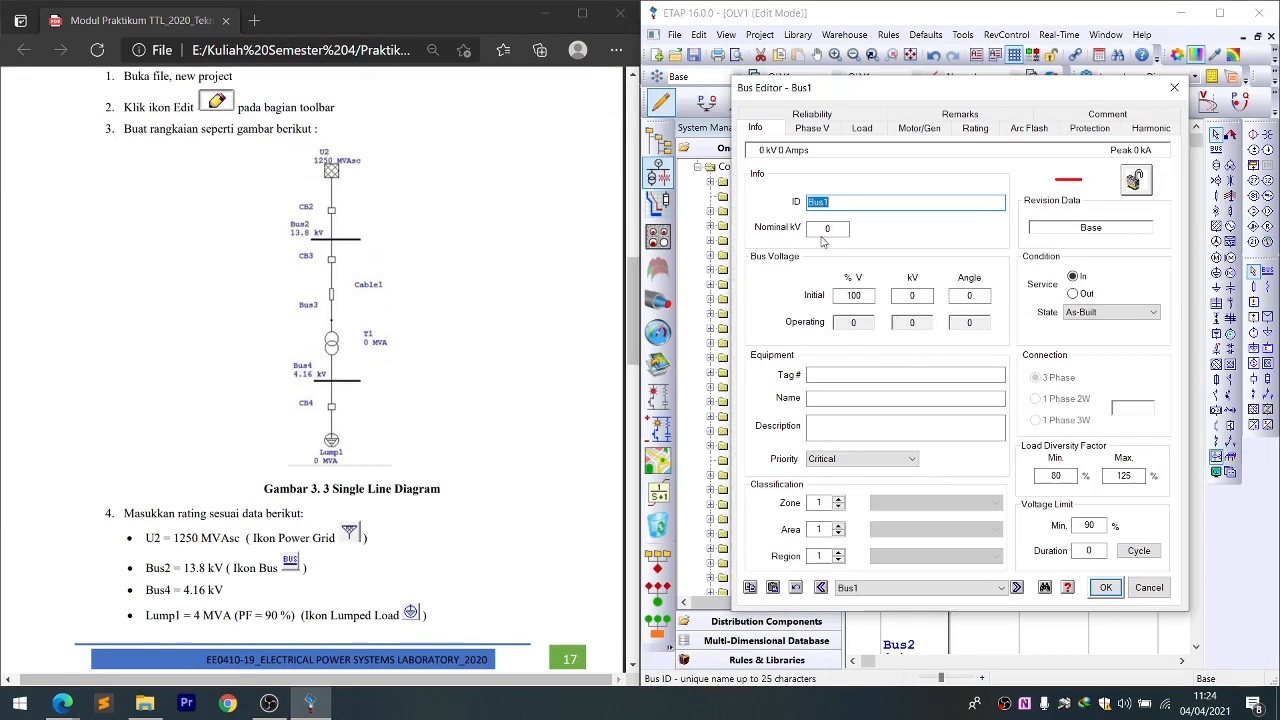
left_click(827, 231)
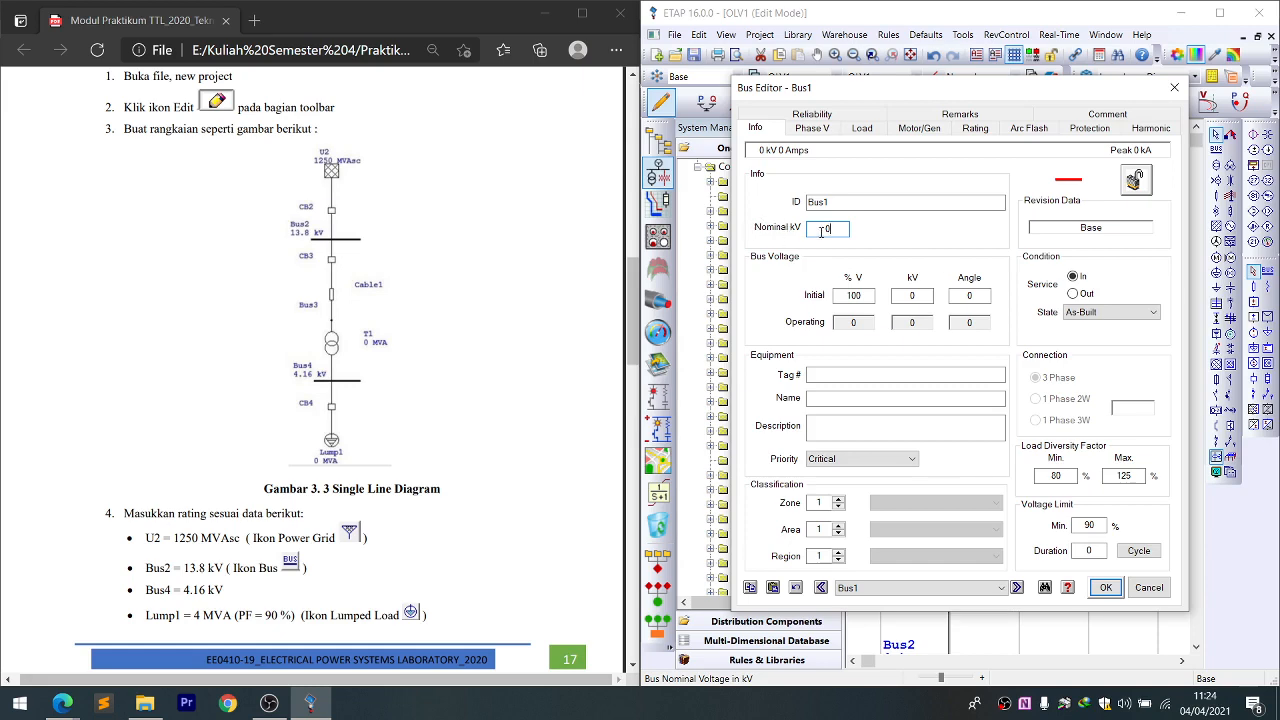
type("13.8")
key("Return")
- Set the nominal voltage of Bus2, below the transformer, to 4.16 kV
scroll(950, 338, "down", 3)
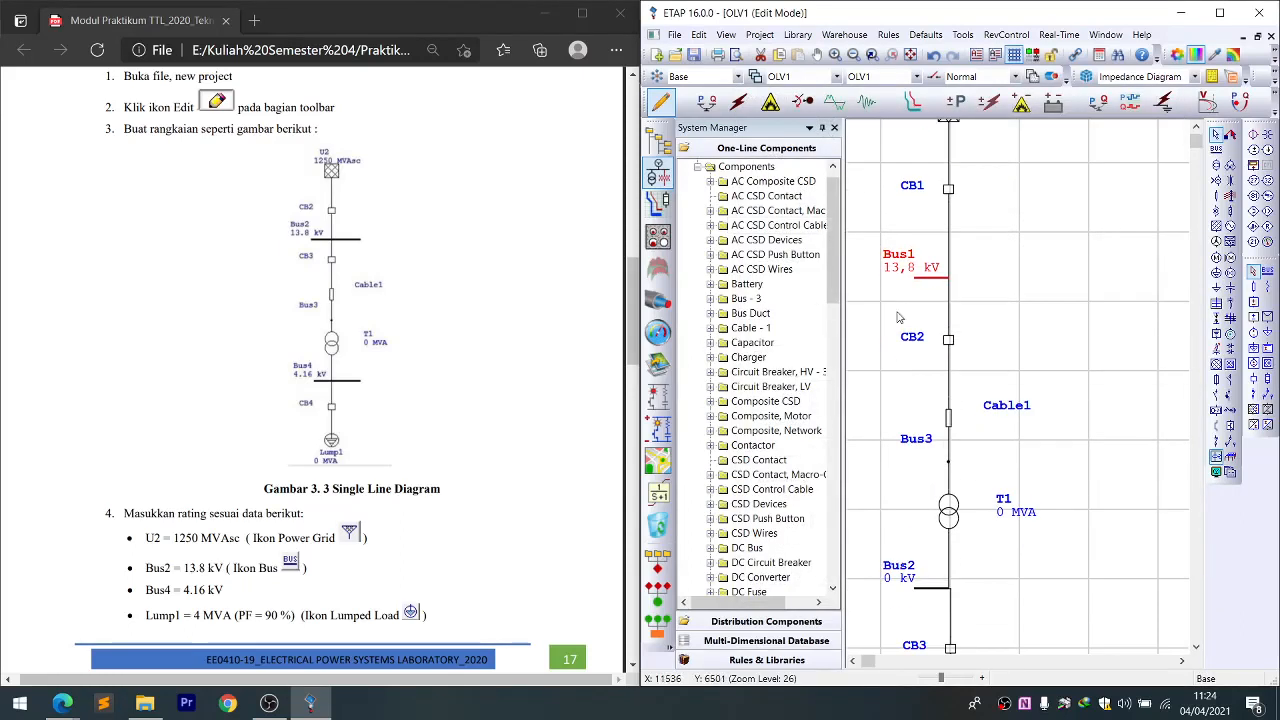
scroll(950, 340, "down", 3)
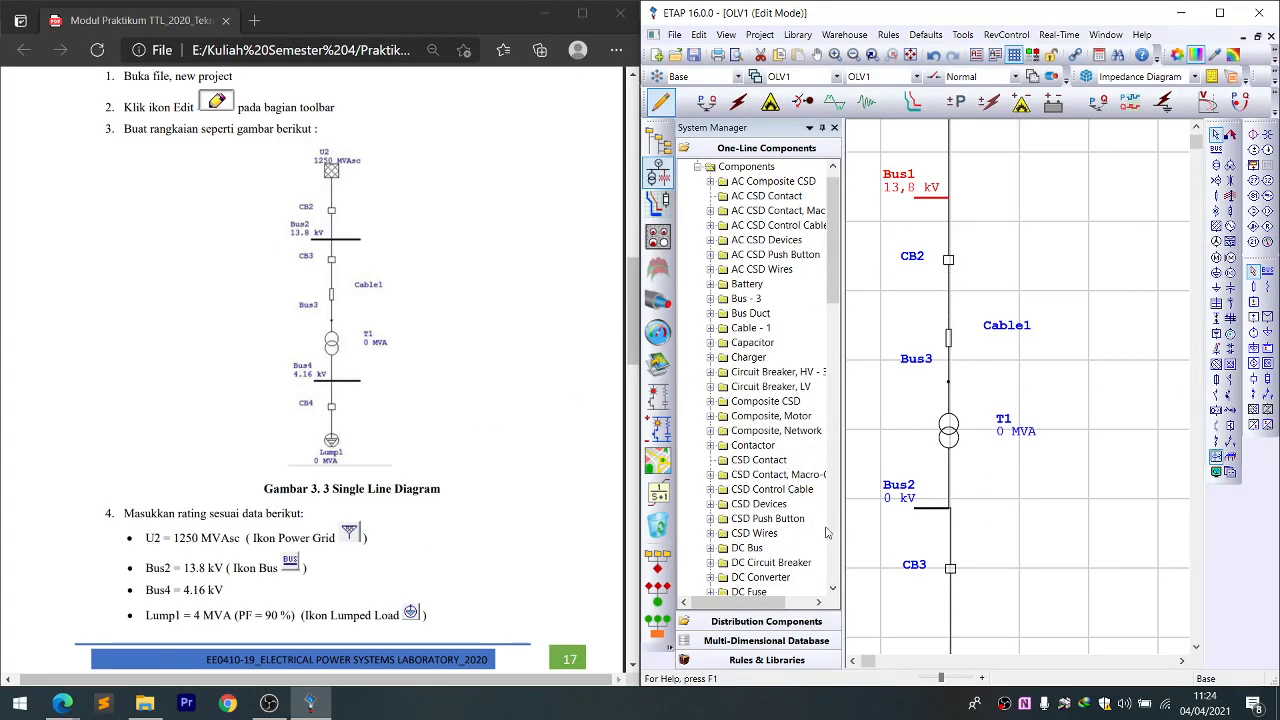
double_click(903, 490)
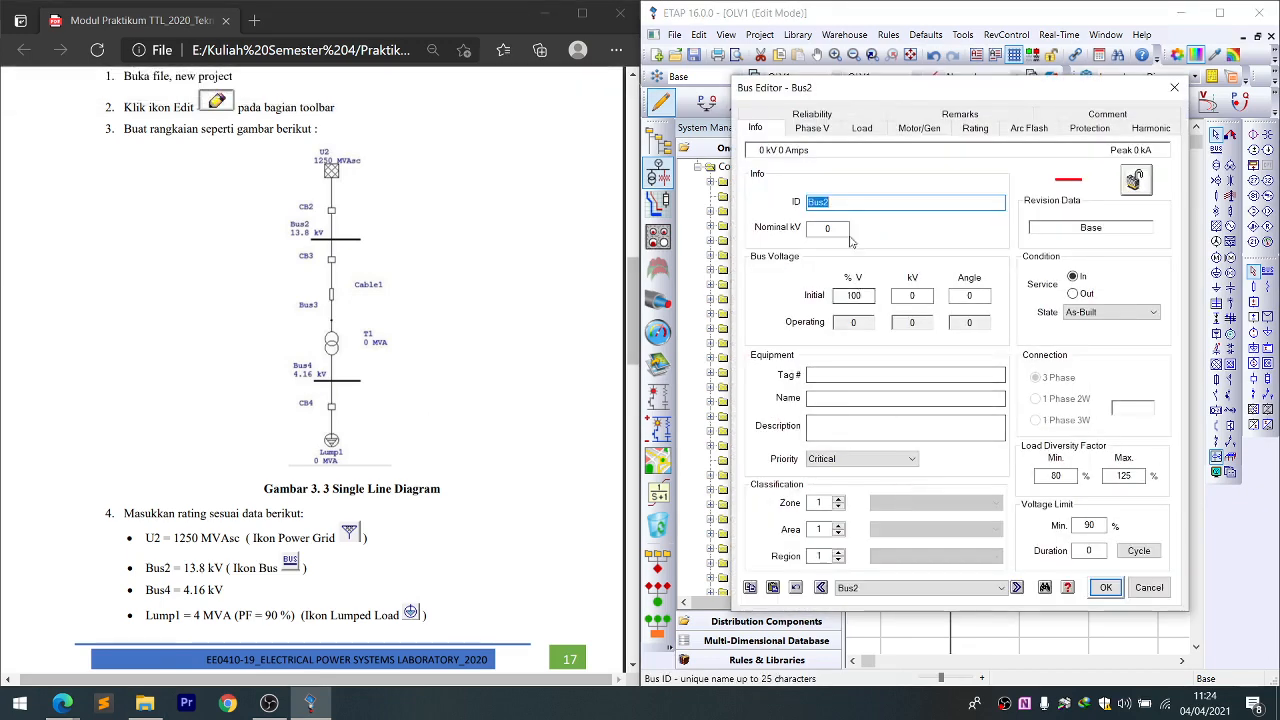
left_click(843, 228)
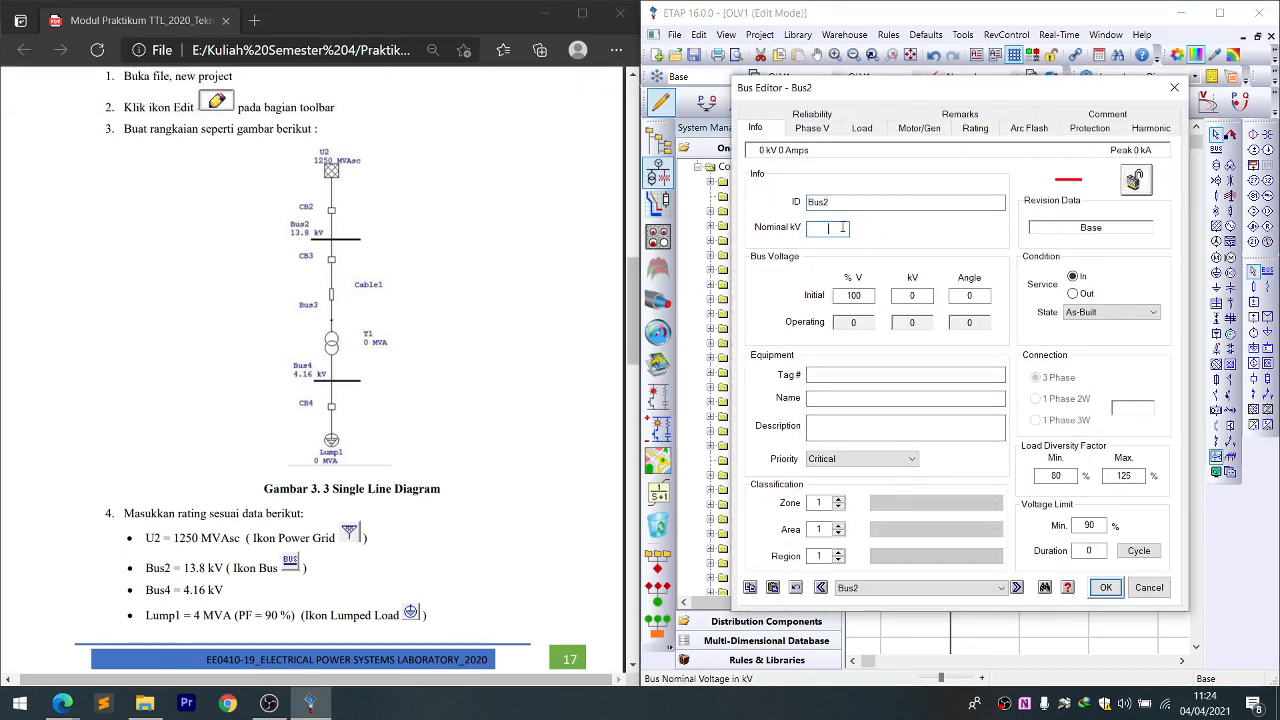
key("Return")
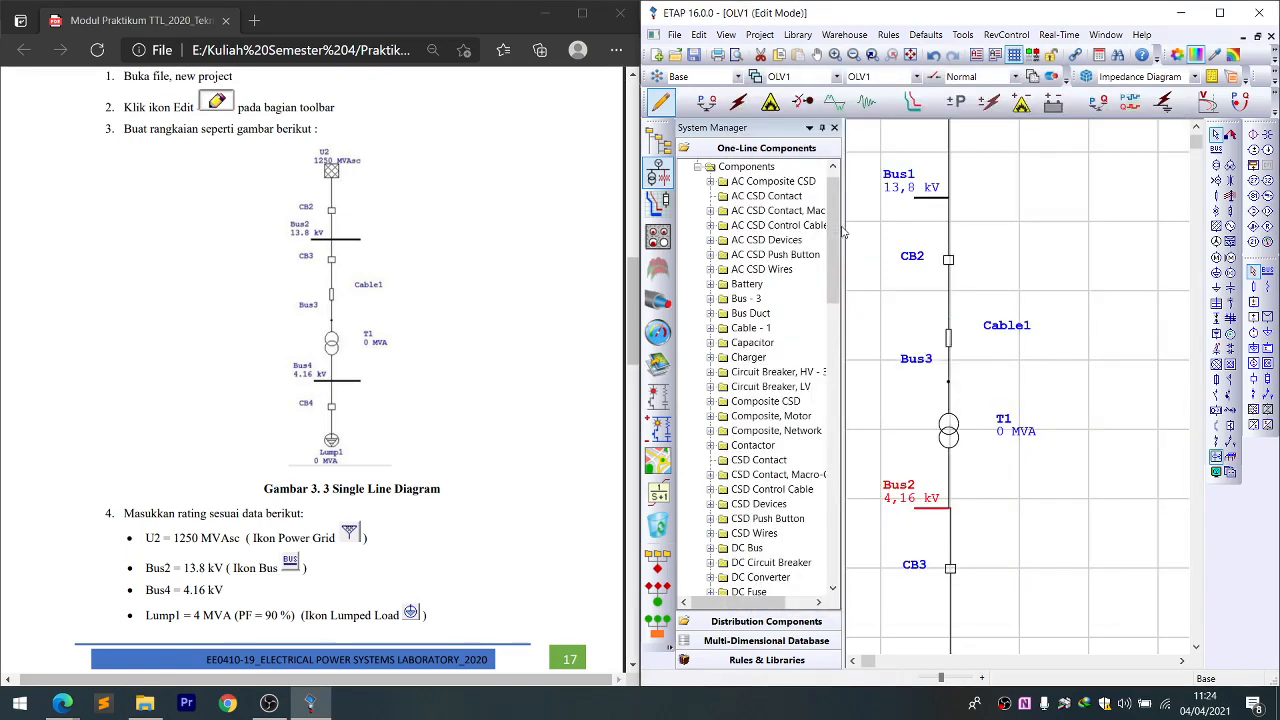
- Check the load rating in the module PDF, then set lumped load Lump1 to 4 MVA with 90% power factor in ETAP and save
scroll(288, 567, "down", 2)
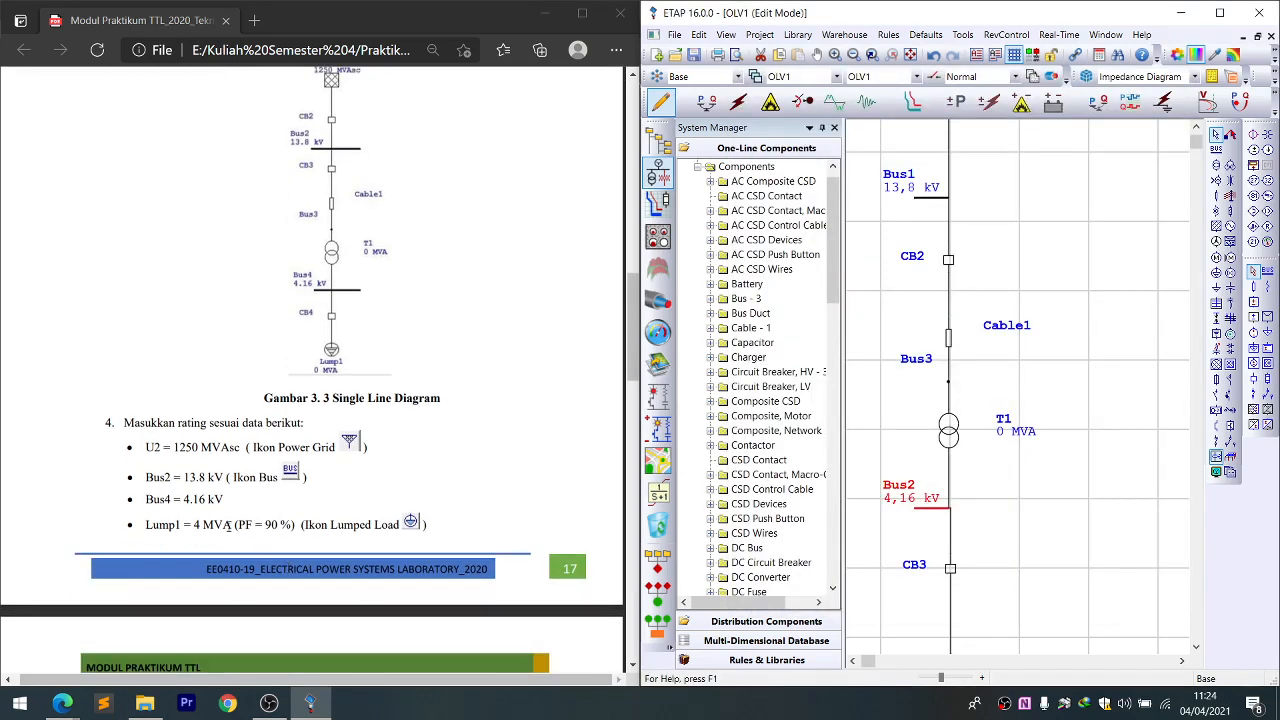
scroll(1100, 557, "down", 1)
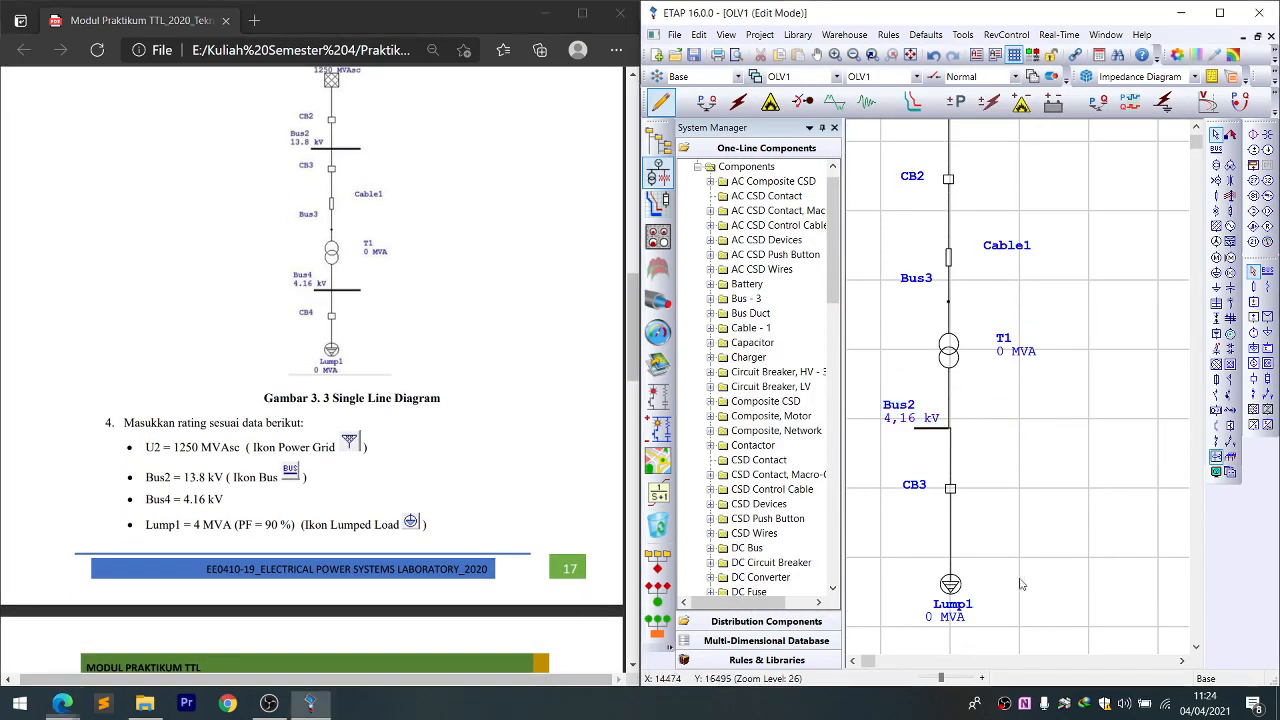
left_click(951, 594)
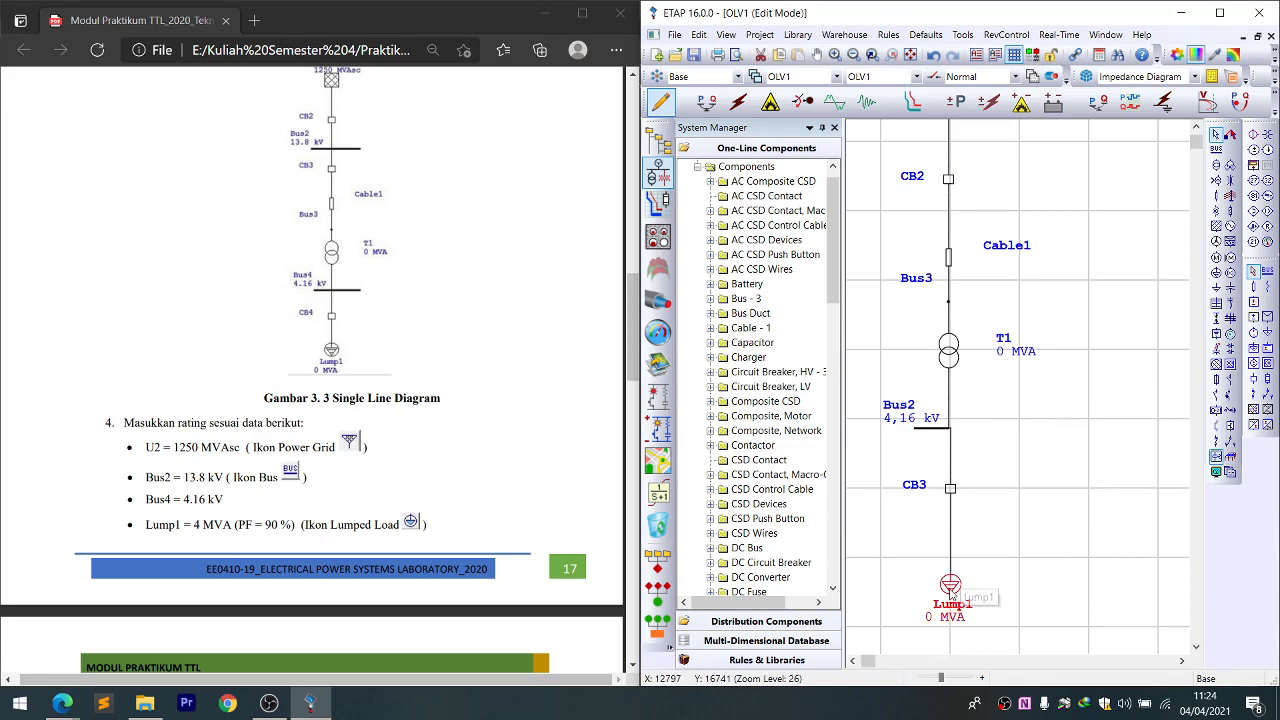
double_click(951, 594)
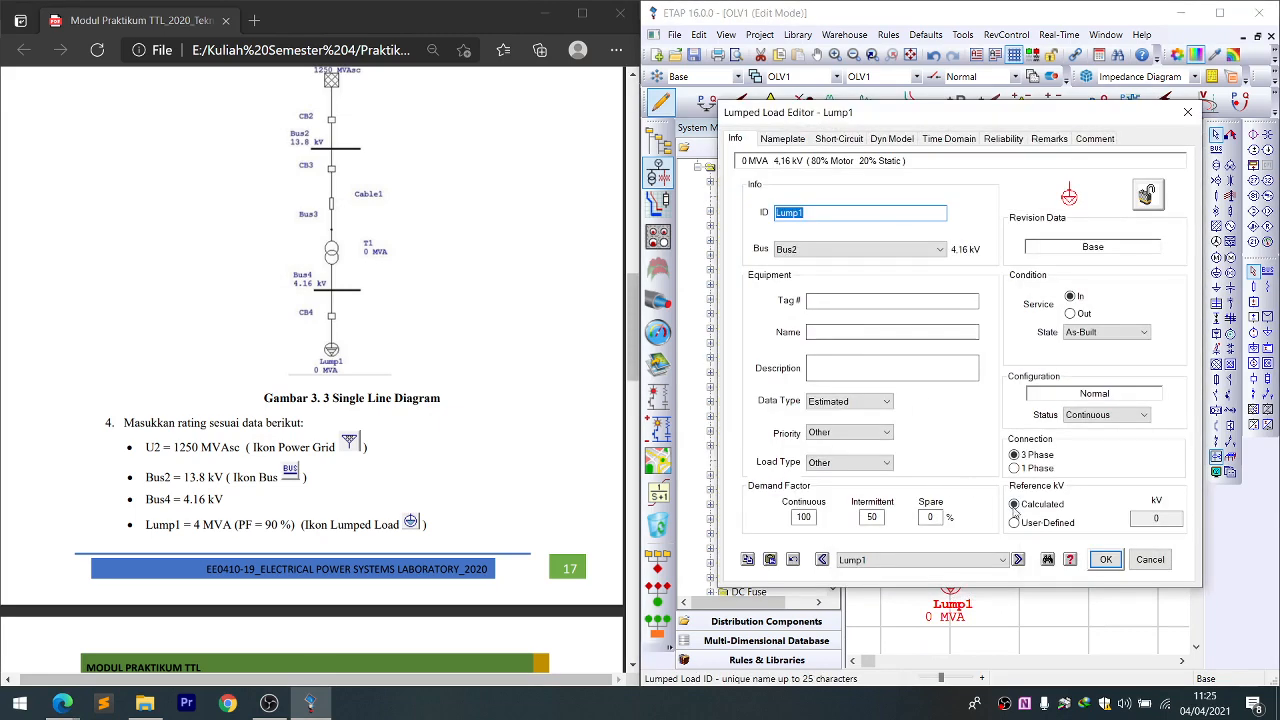
left_click(794, 139)
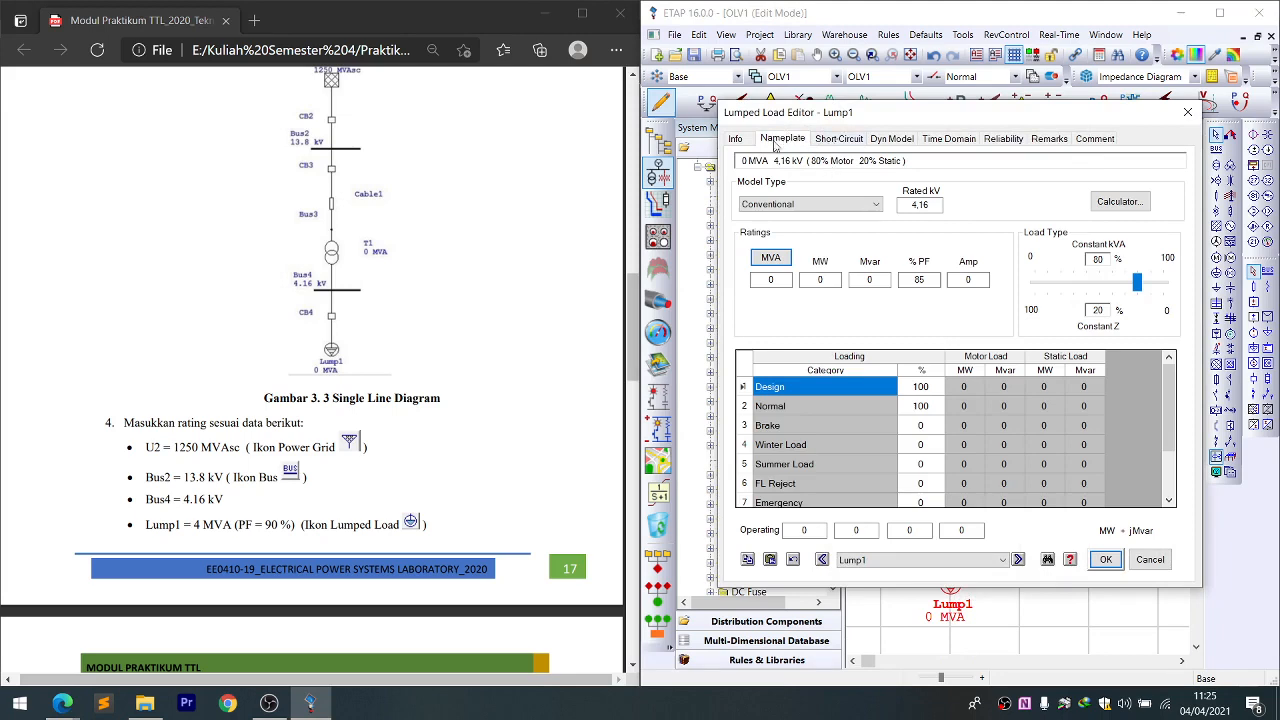
left_click(778, 279)
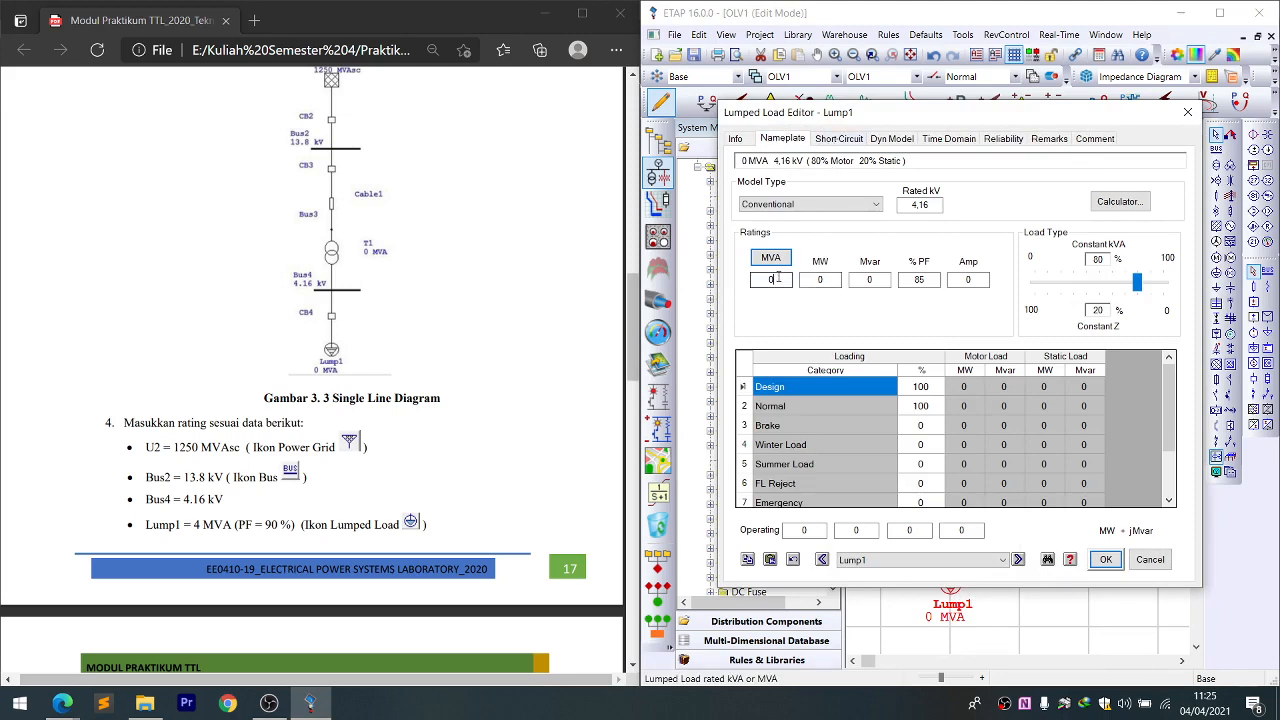
type("4")
left_click(932, 279)
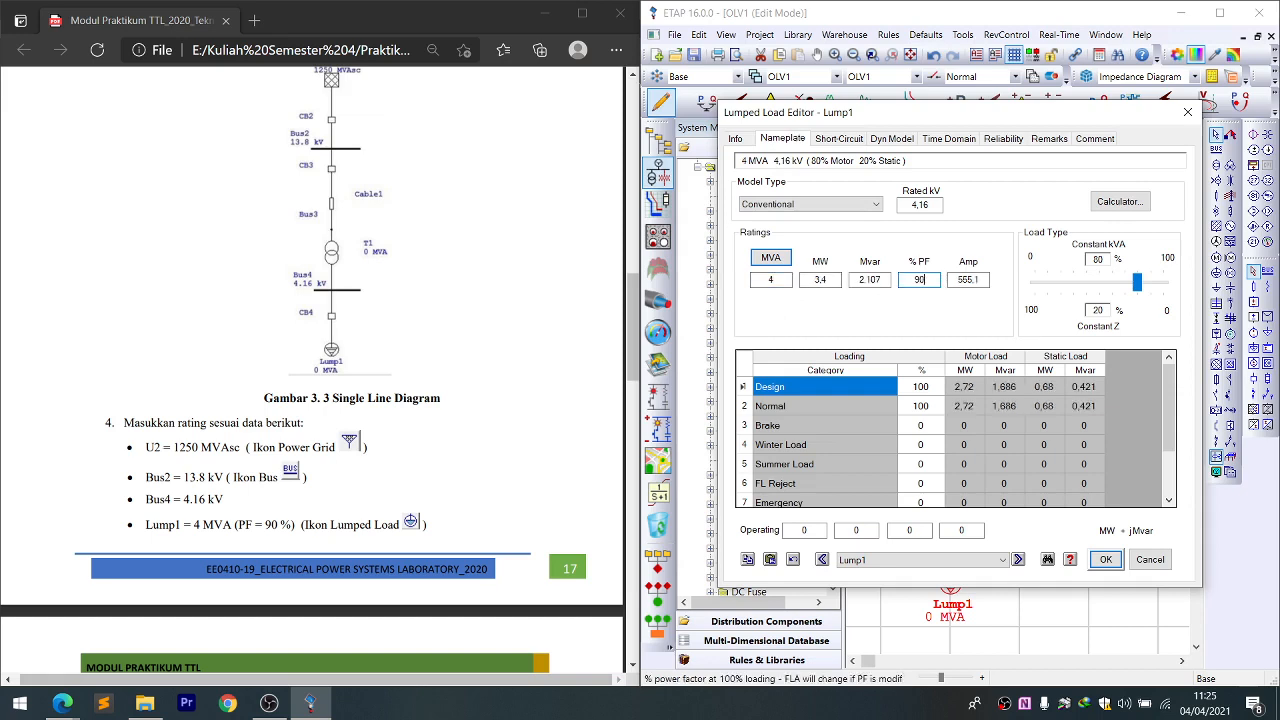
left_click(1105, 562)
- Check the cable data in the module PDF, then set Cable1's length to 1000 m and its tolerance to 5% in ETAP
scroll(212, 350, "down", 5)
left_click(212, 350)
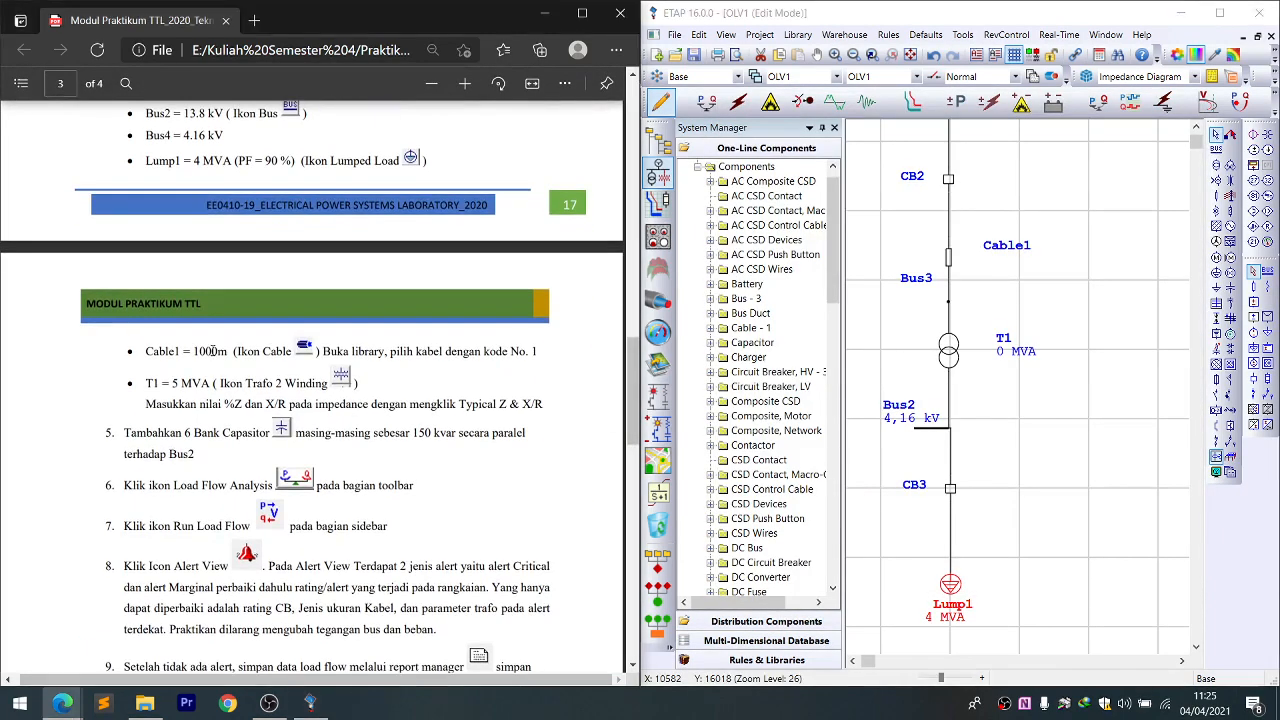
scroll(512, 384, "up", 1)
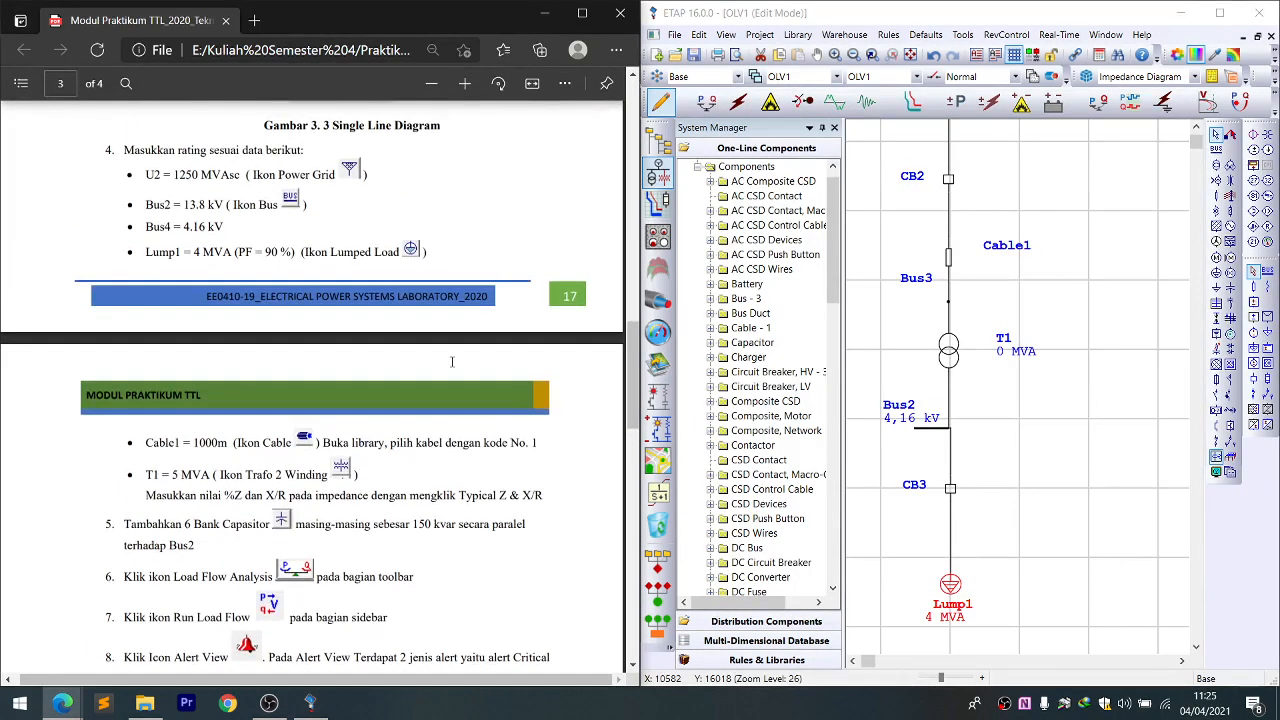
scroll(957, 412, "up", 2)
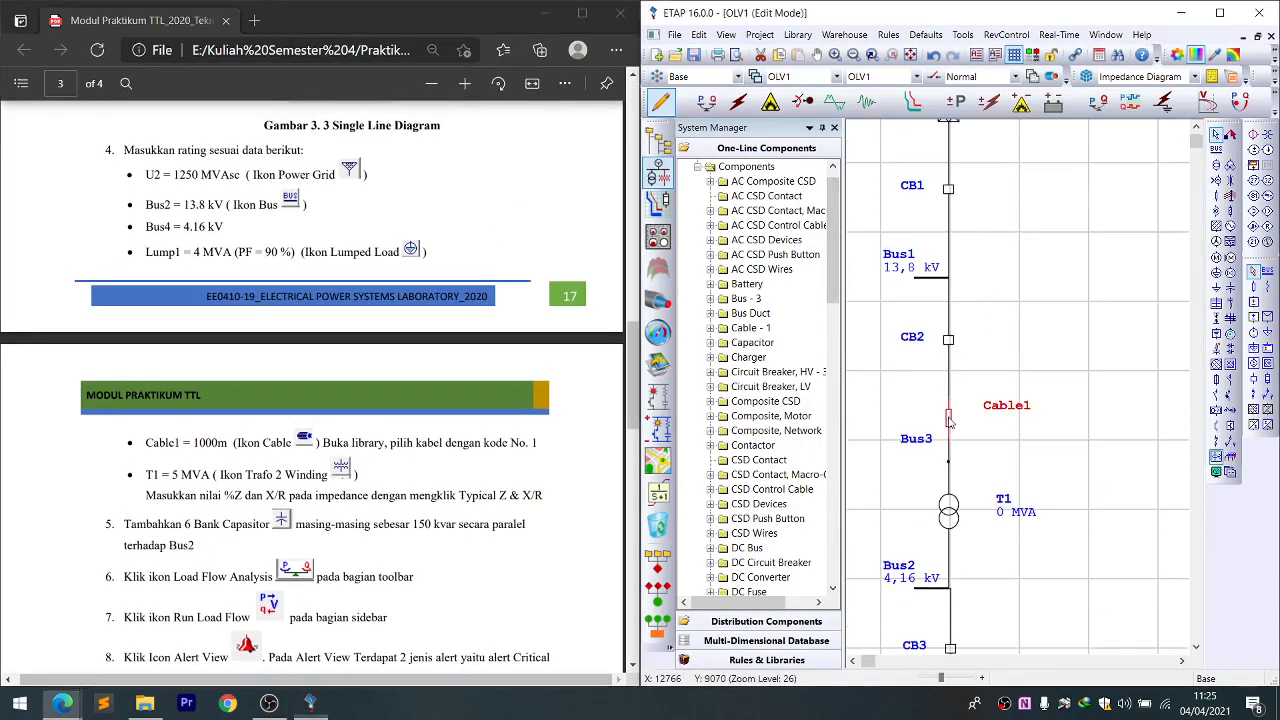
double_click(950, 415)
left_click(820, 527)
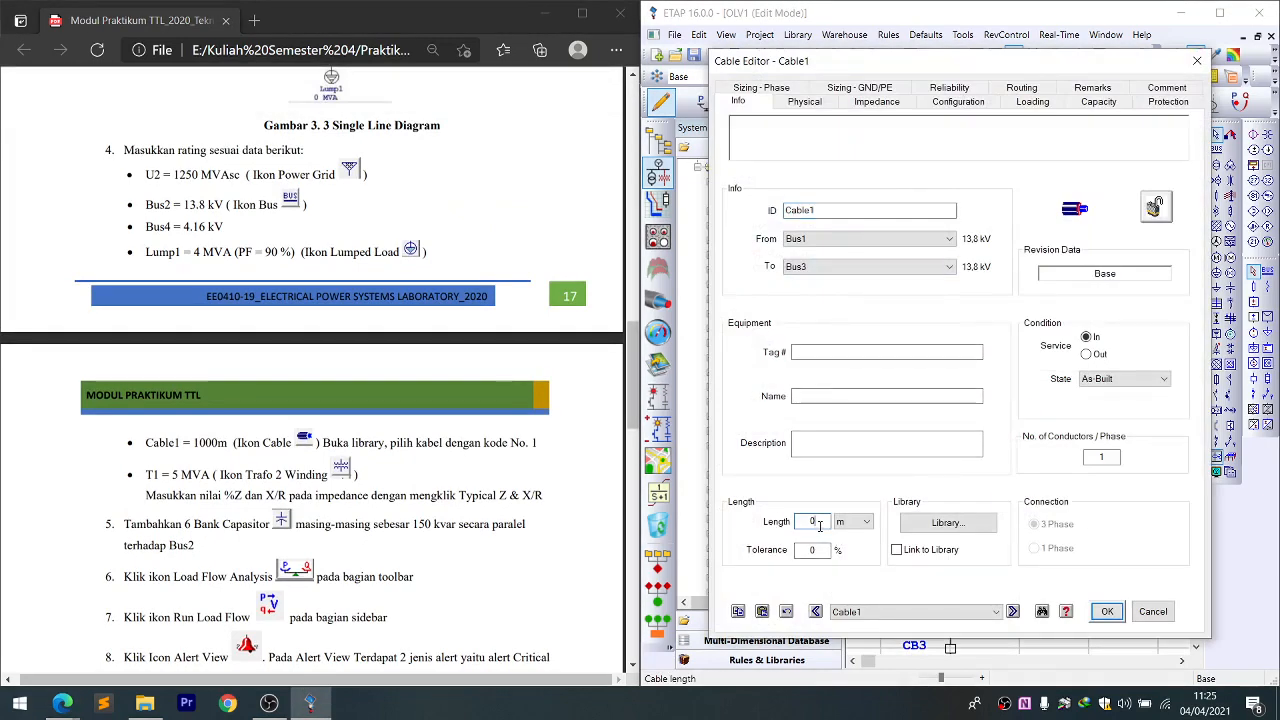
key("BackSpace")
type("1000")
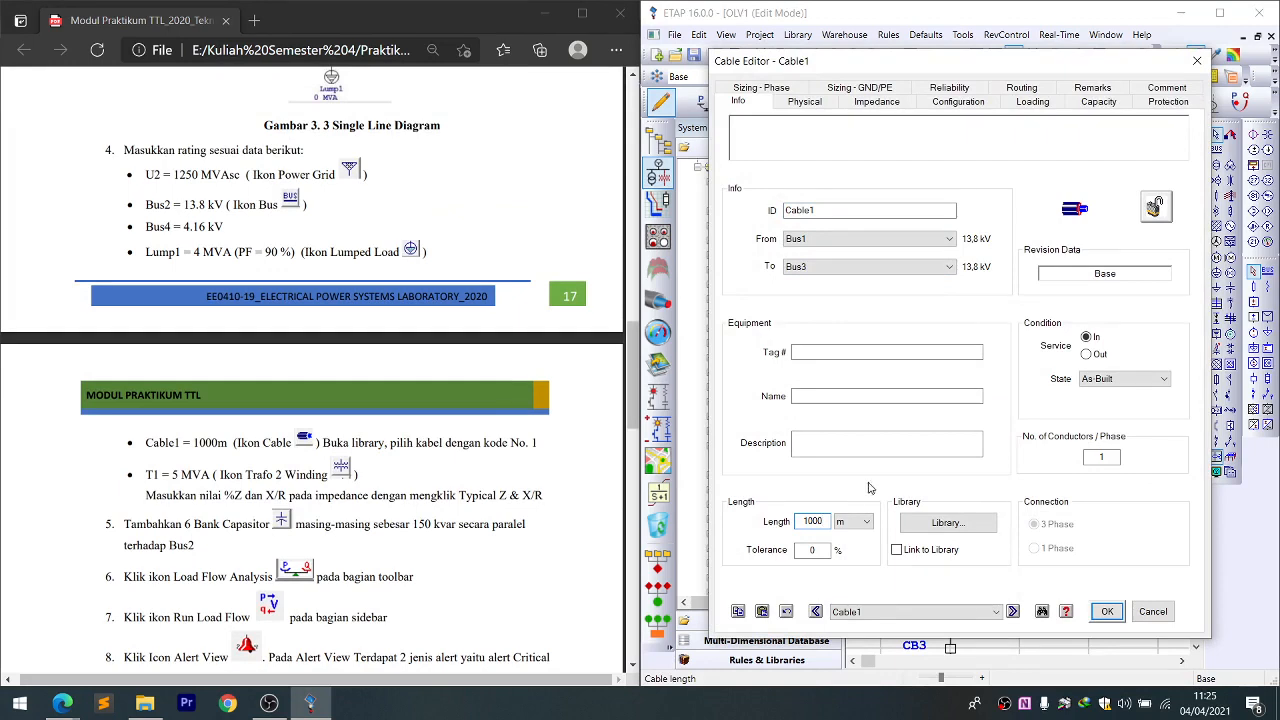
left_click(813, 549)
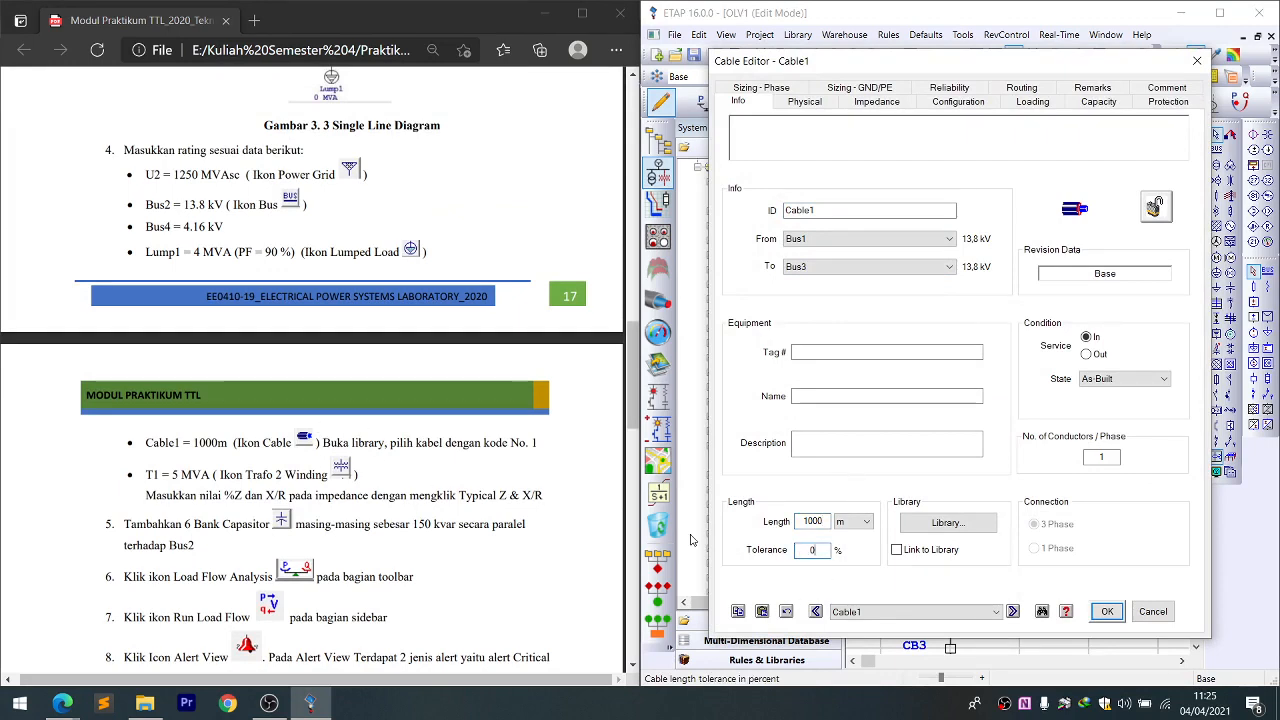
type("5")
- Assign library cable No. 1 (ICEA, 50 Hz, AL, 0.6 kV, 3/C, rubber, Mag.) to Cable1 and save the cable properties
left_click(330, 443)
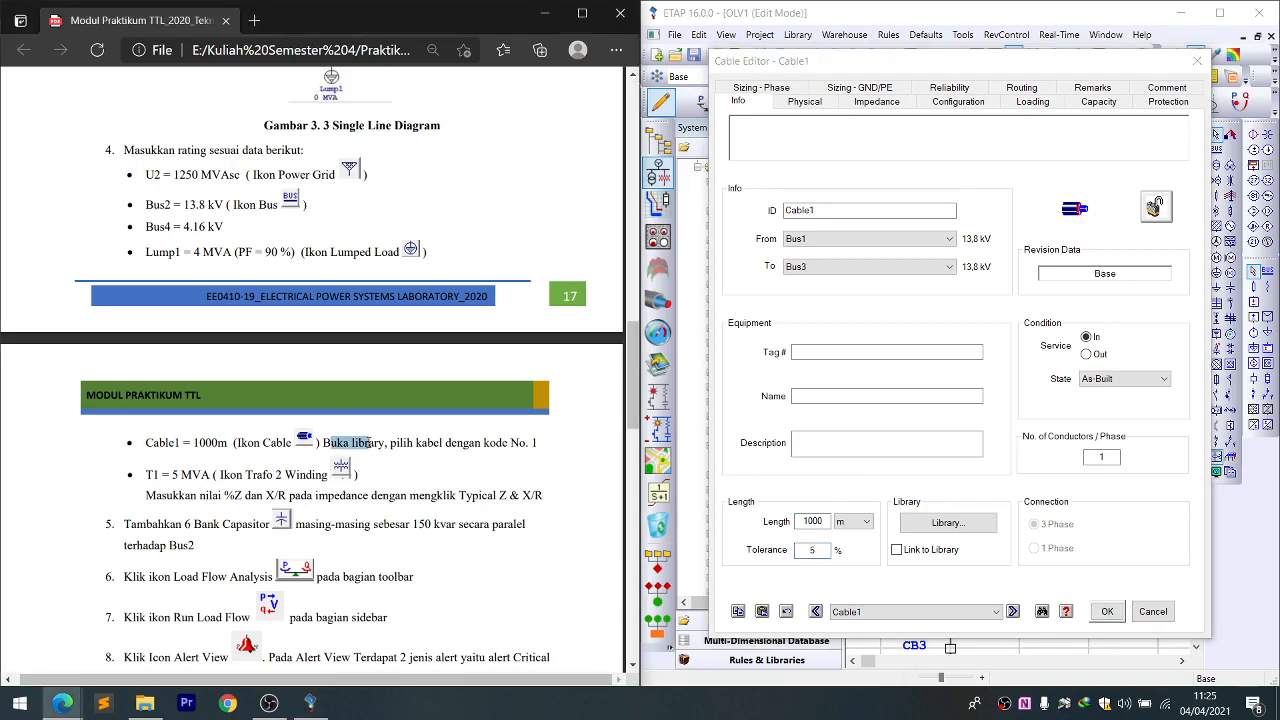
left_click(957, 527)
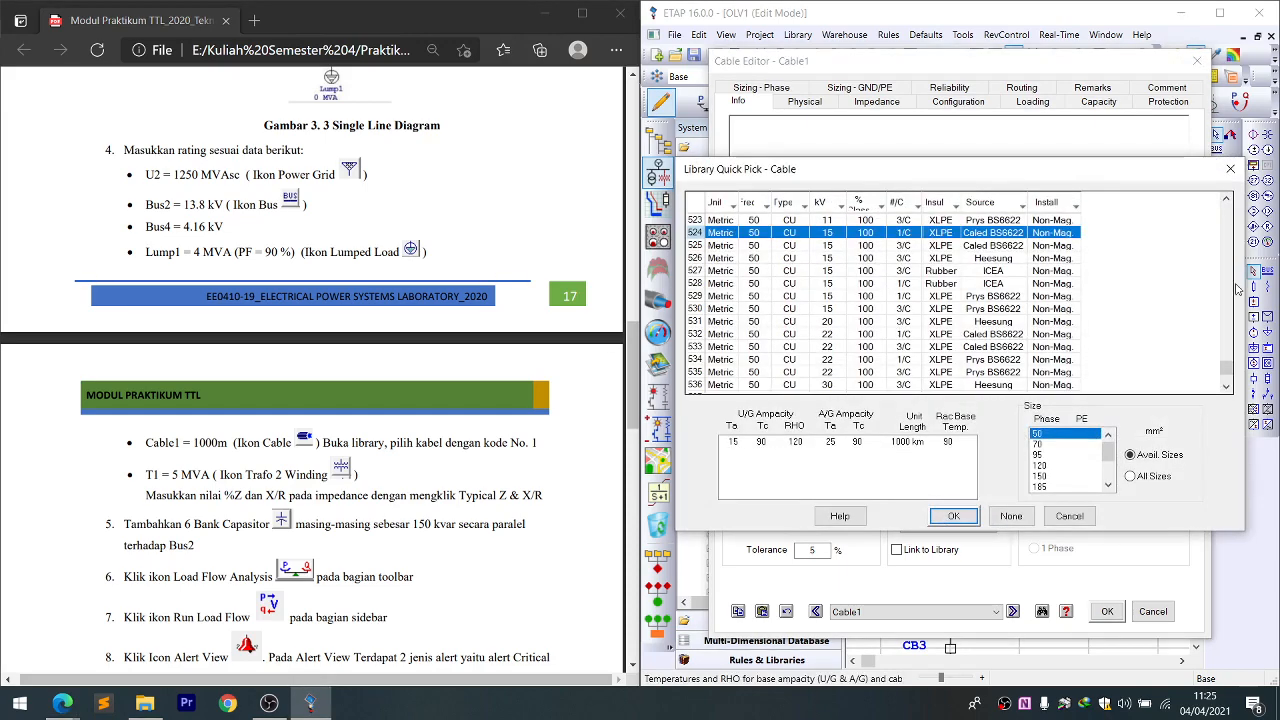
left_click_drag(1226, 367, 1234, 208)
left_click(802, 225)
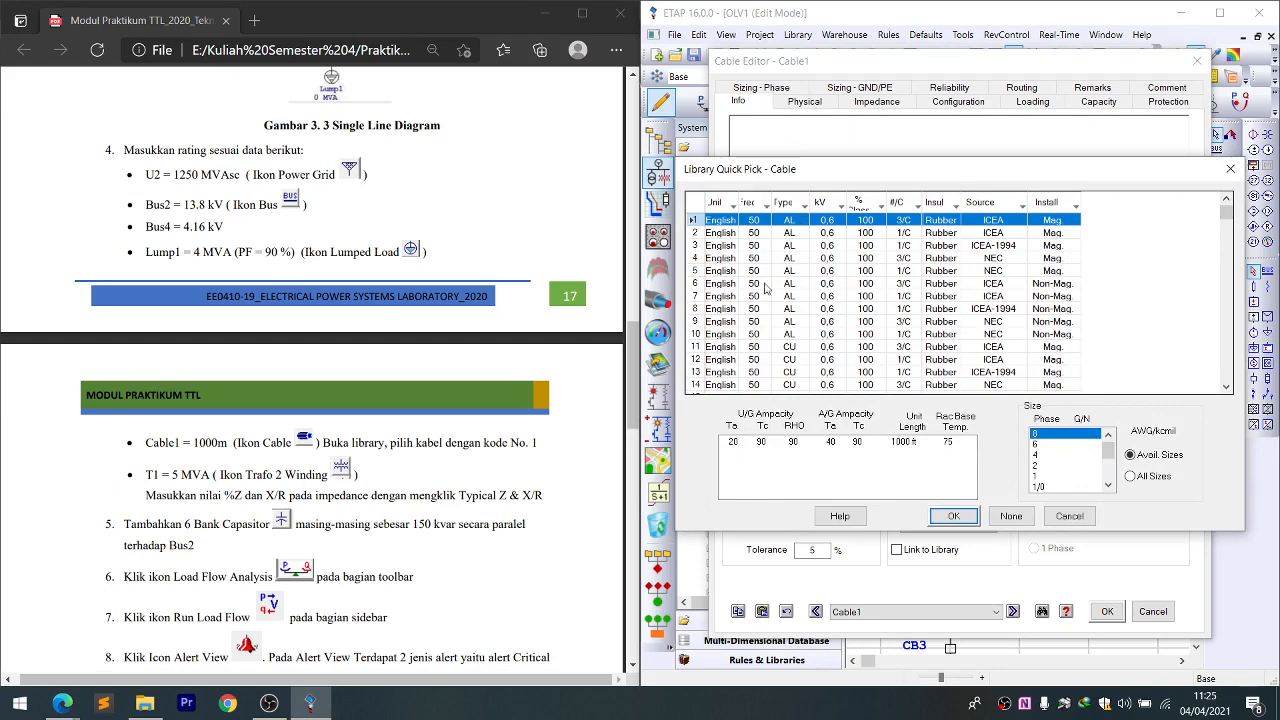
left_click(936, 522)
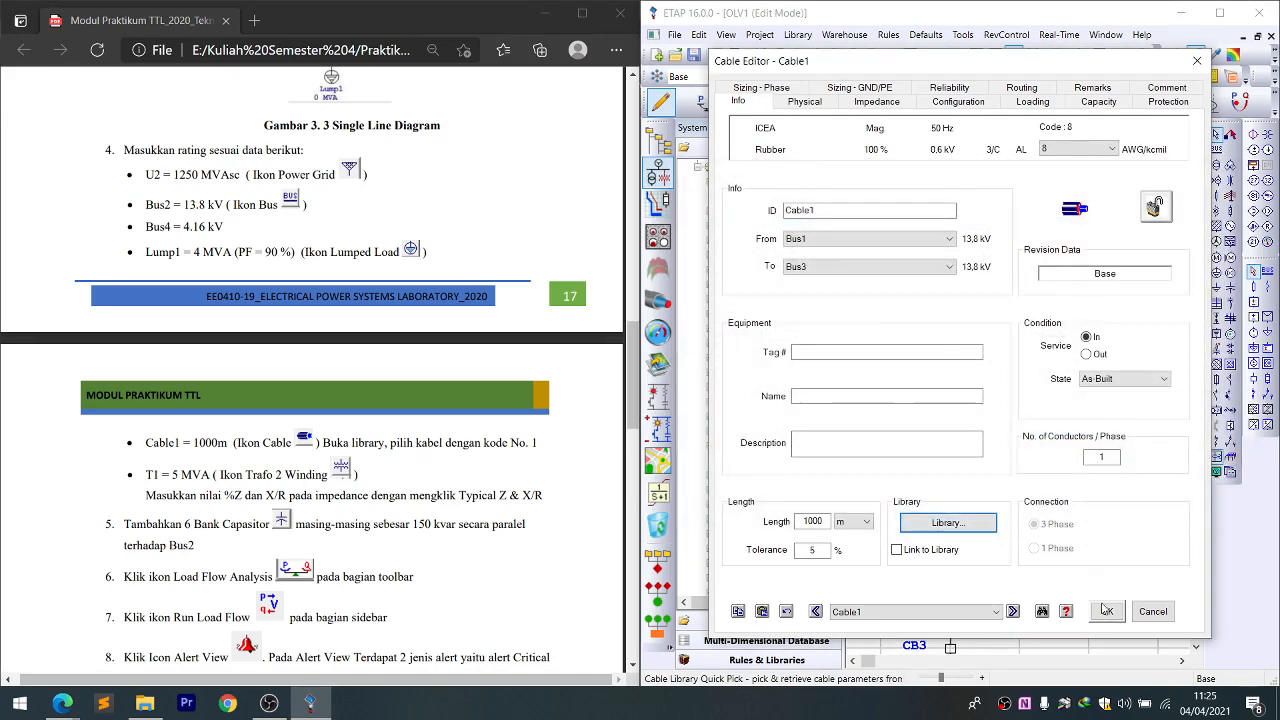
left_click(1106, 610)
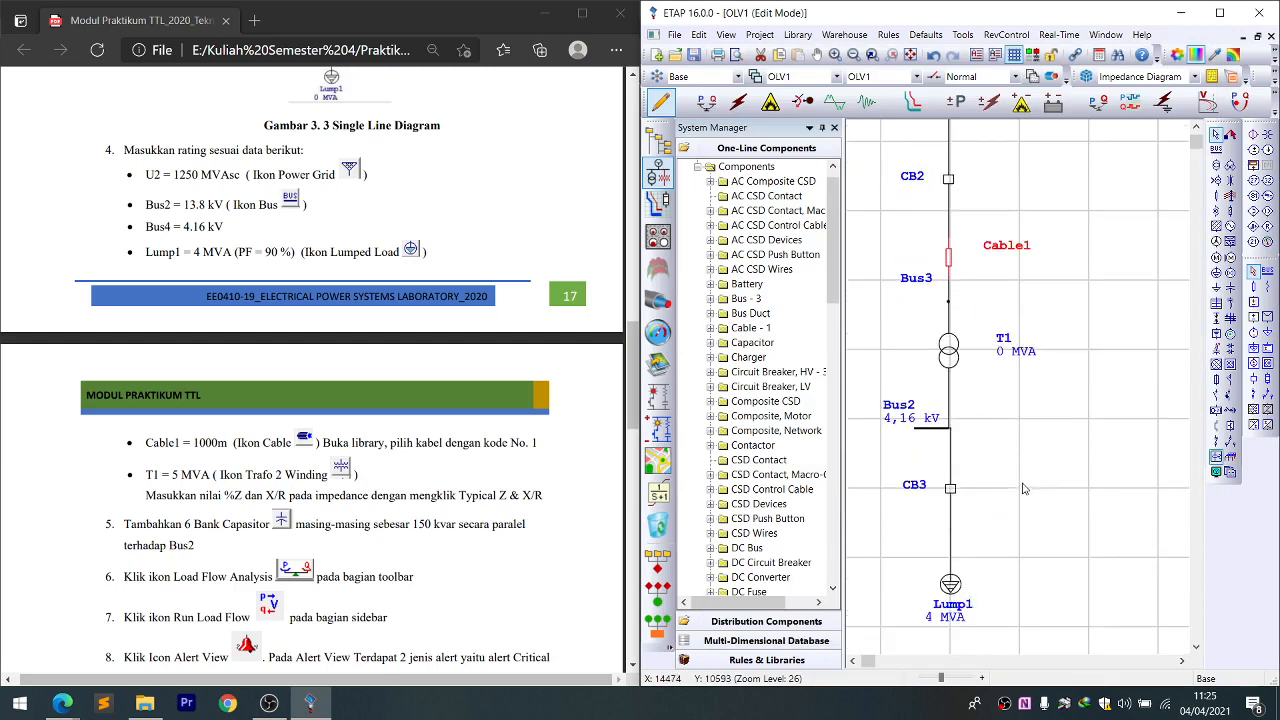
- Check the transformer rating in the module PDF and set transformer T1's rated power to 5 MVA in ETAP
scroll(1024, 488, "down", 1)
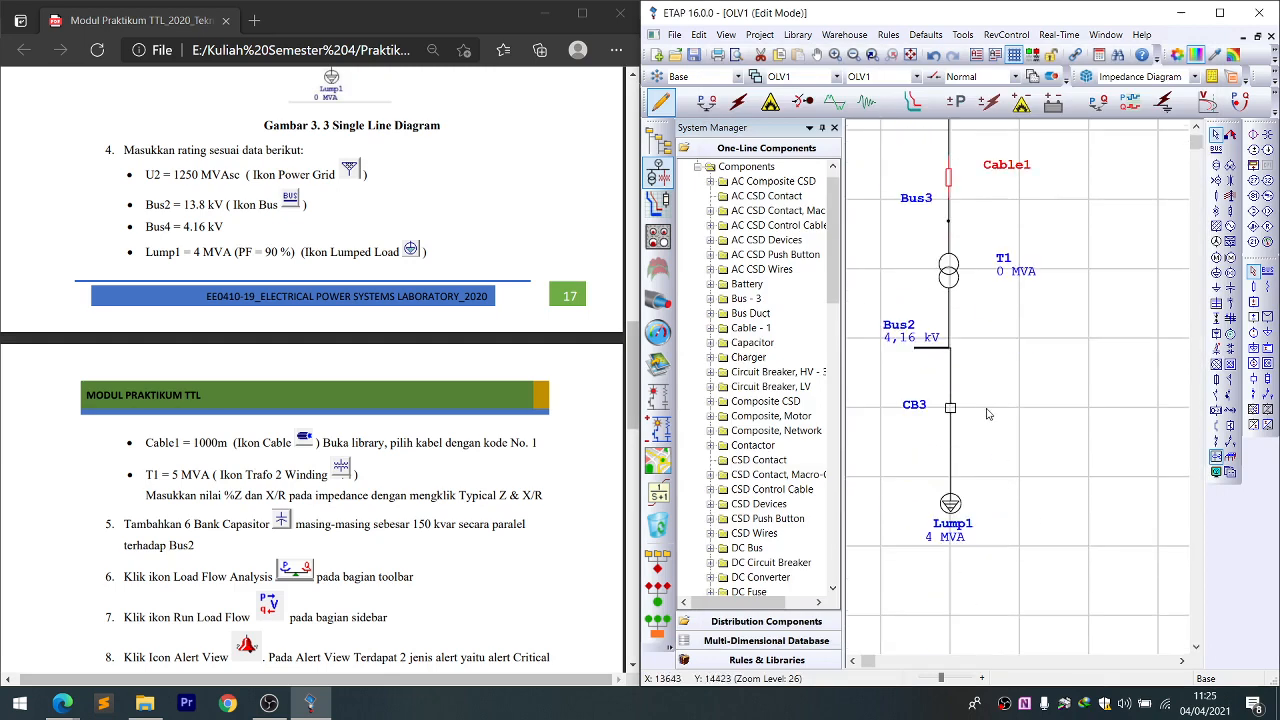
left_click(146, 474)
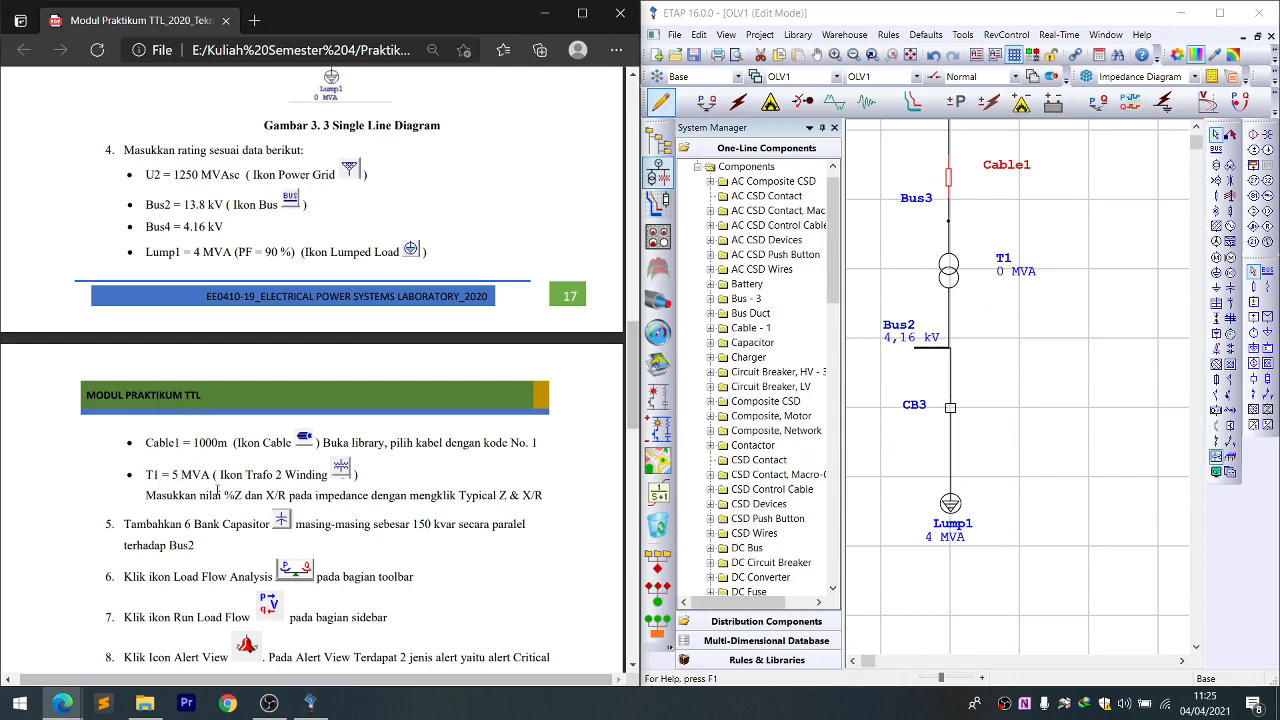
double_click(948, 270)
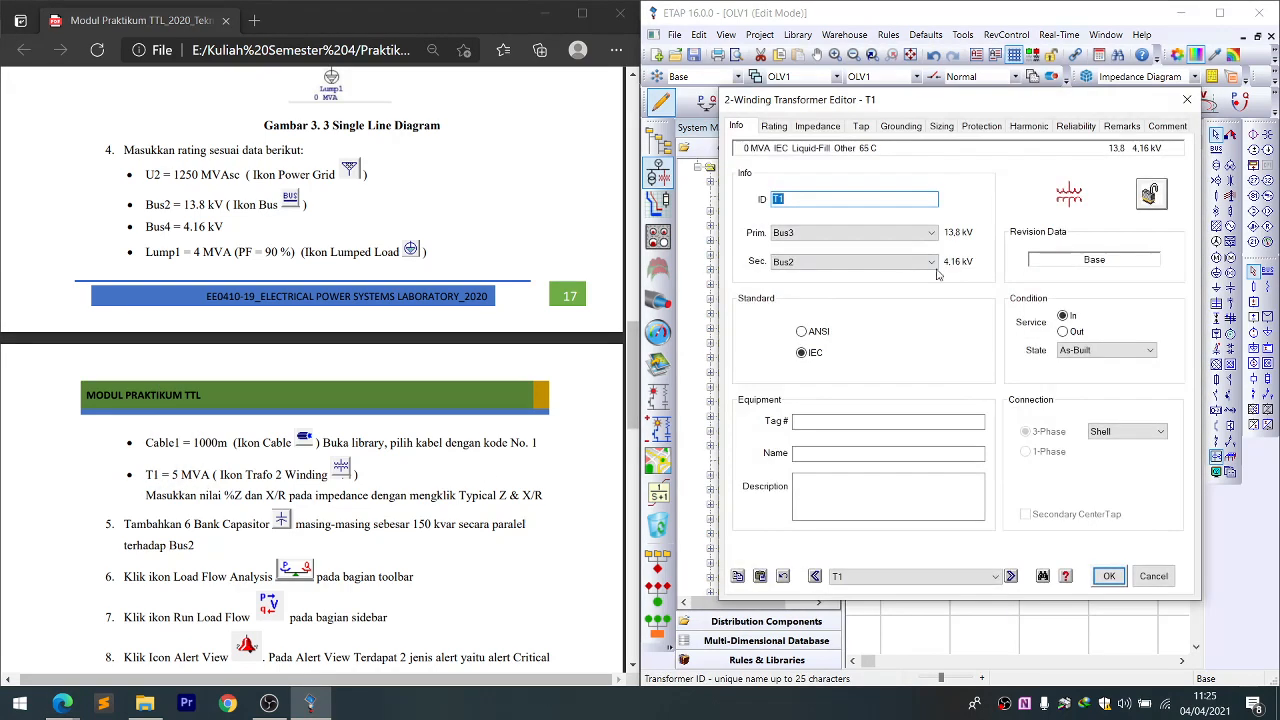
left_click(774, 127)
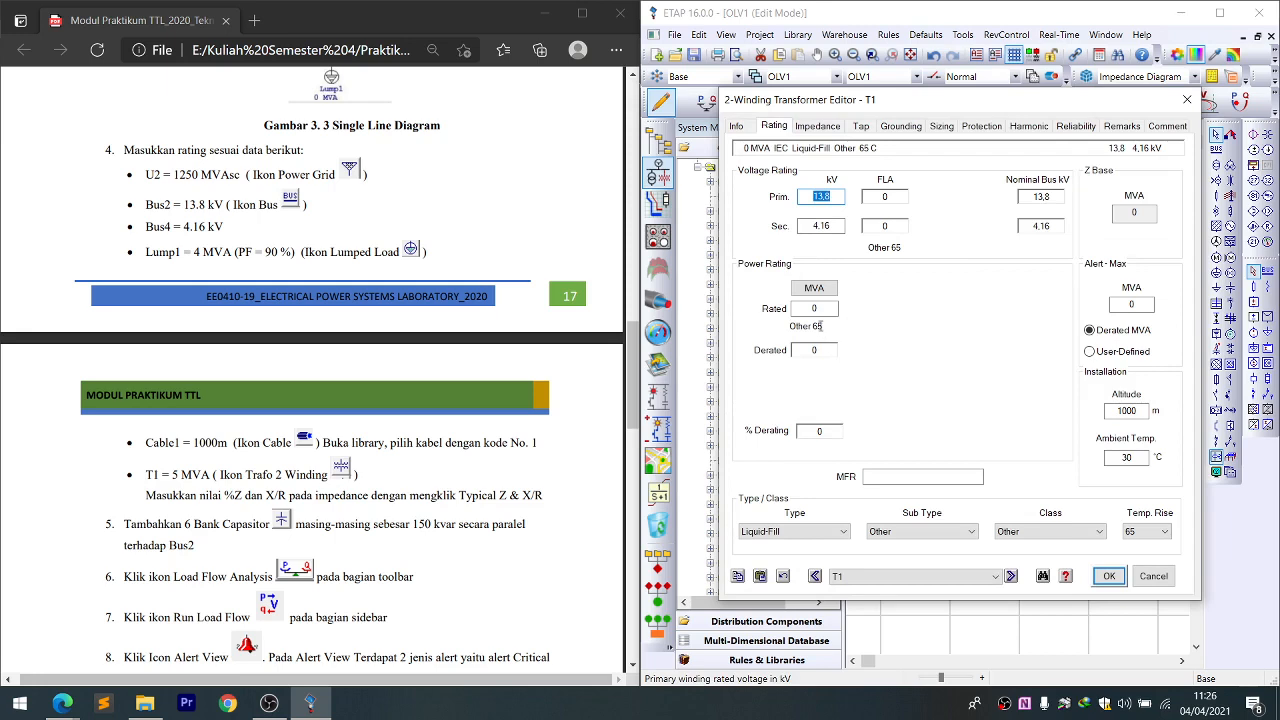
left_click(818, 309)
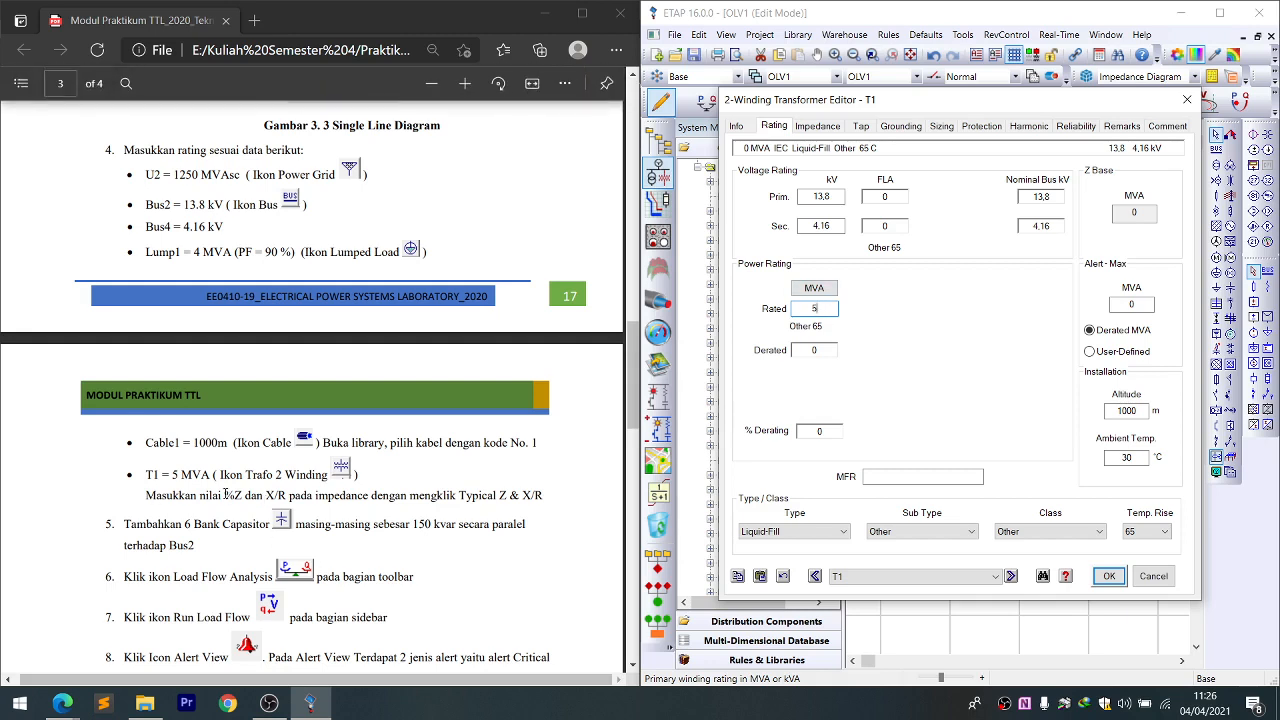
left_click(736, 127)
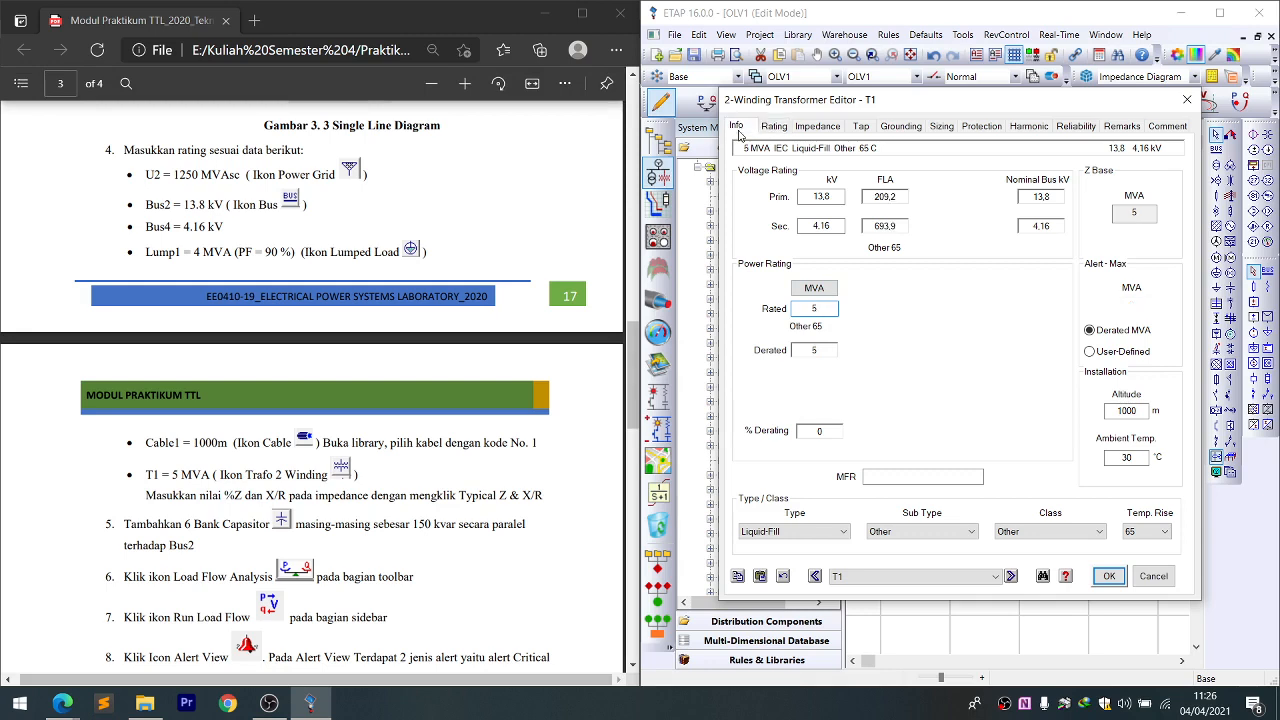
left_click(772, 127)
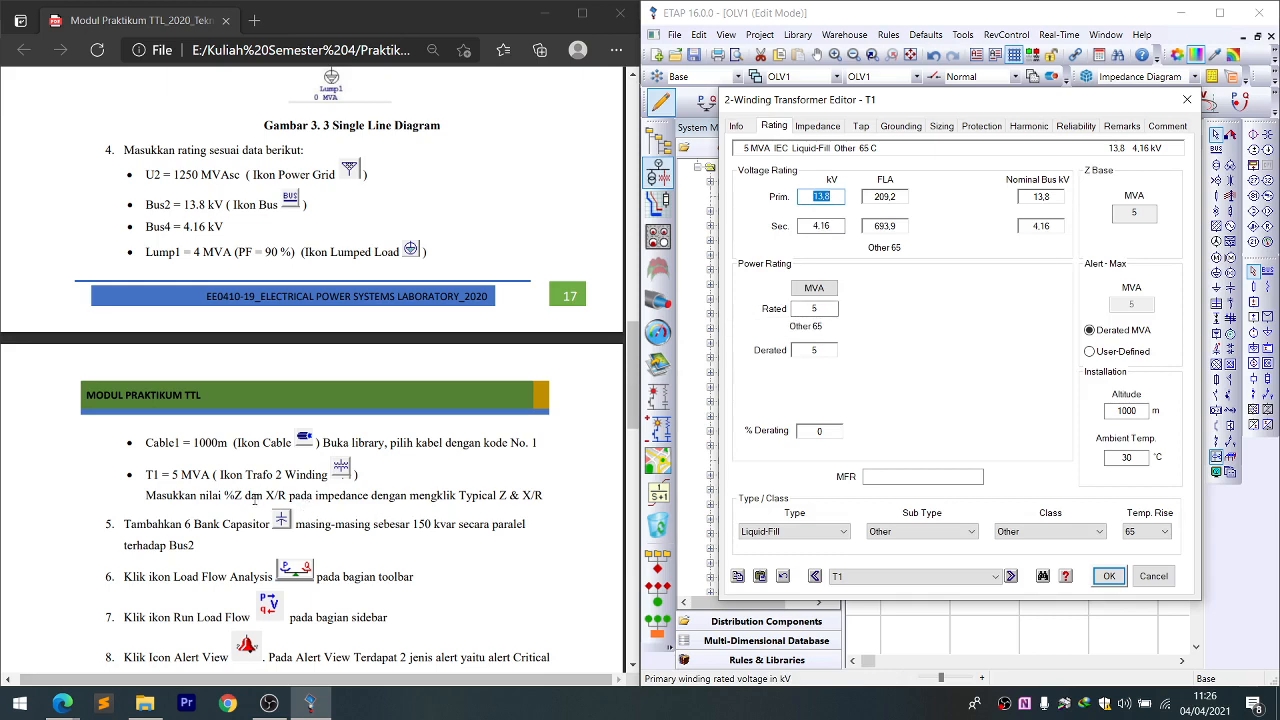
- Apply the typical Z and X/R values to T1's impedance as the module PDF instructs, and save the transformer
left_click(261, 511)
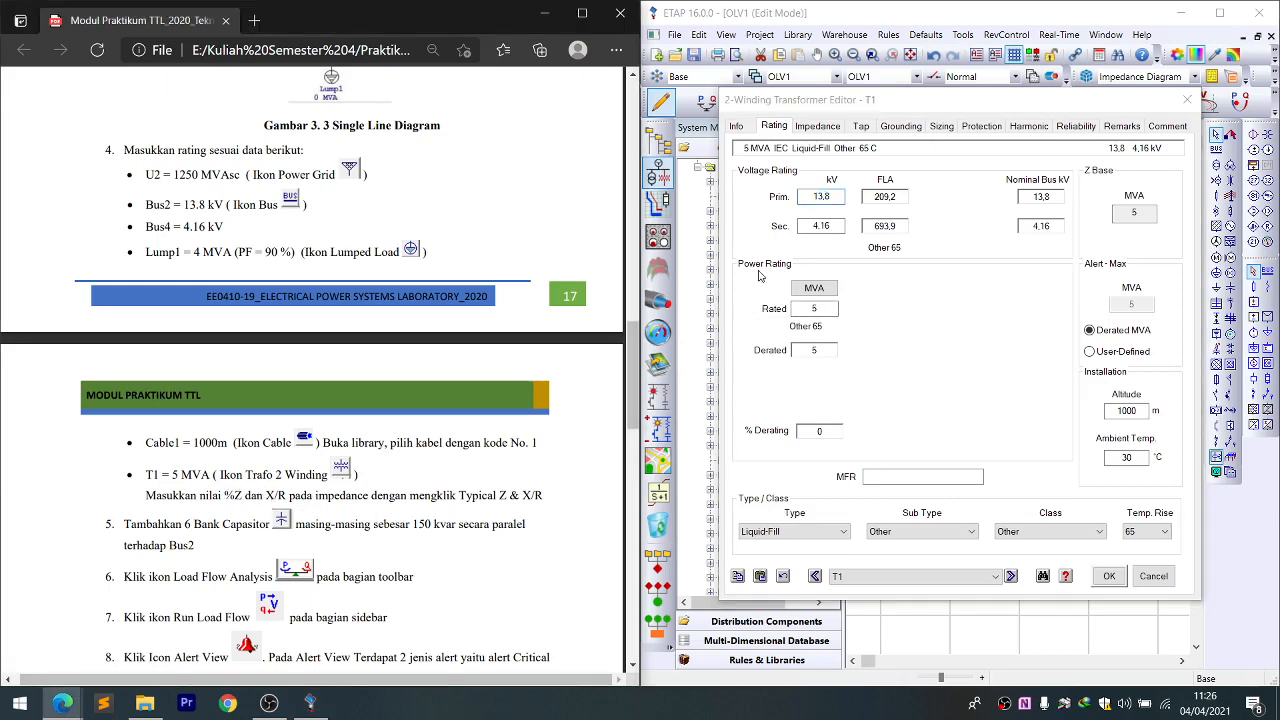
left_click(817, 126)
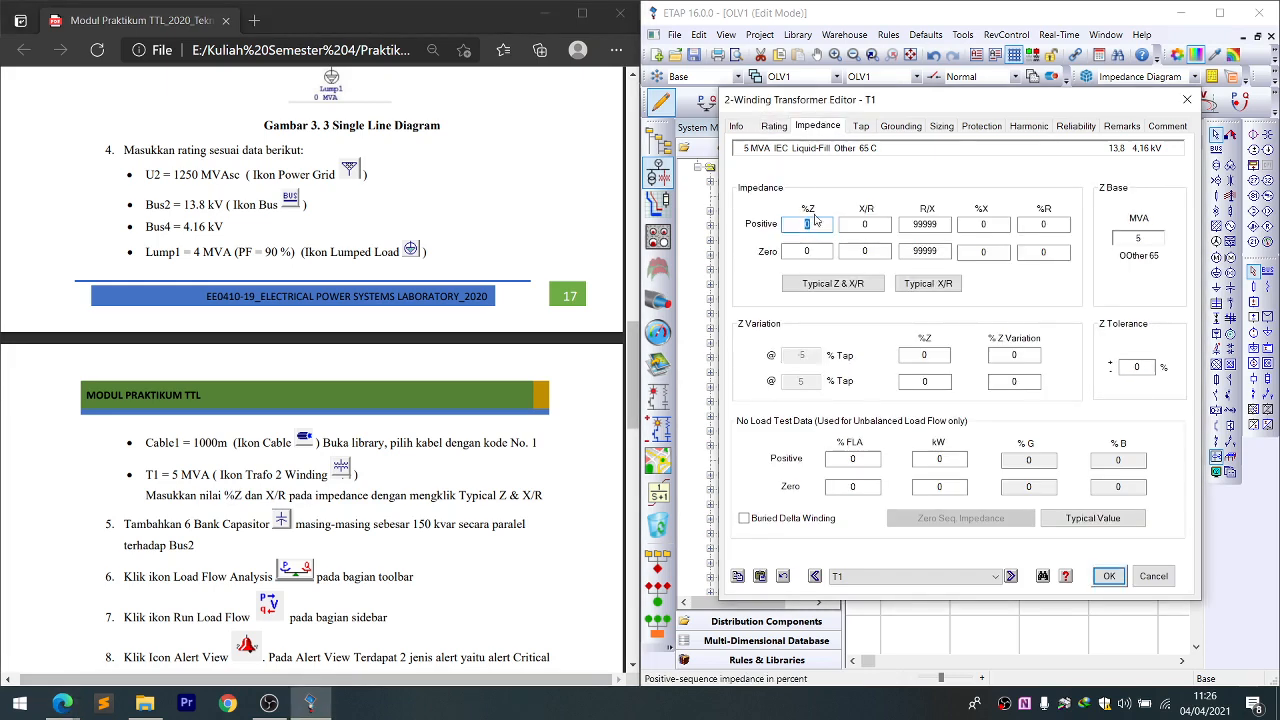
left_click(466, 497)
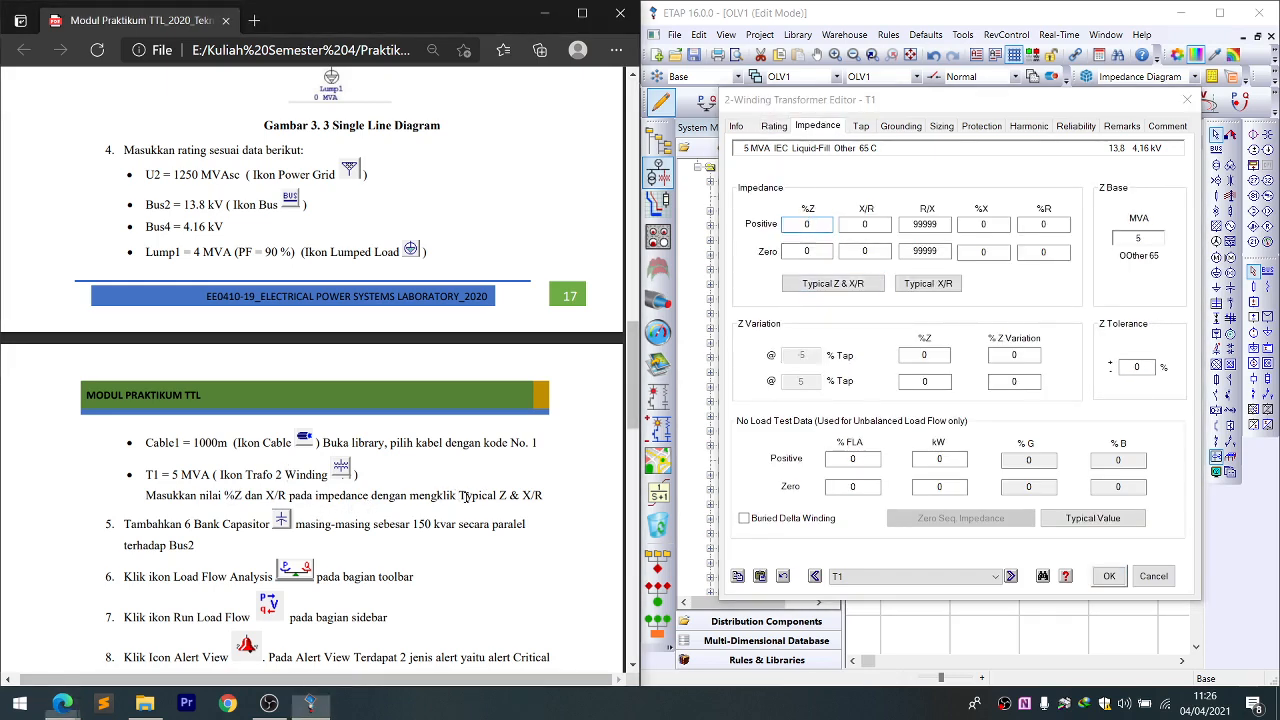
left_click(829, 286)
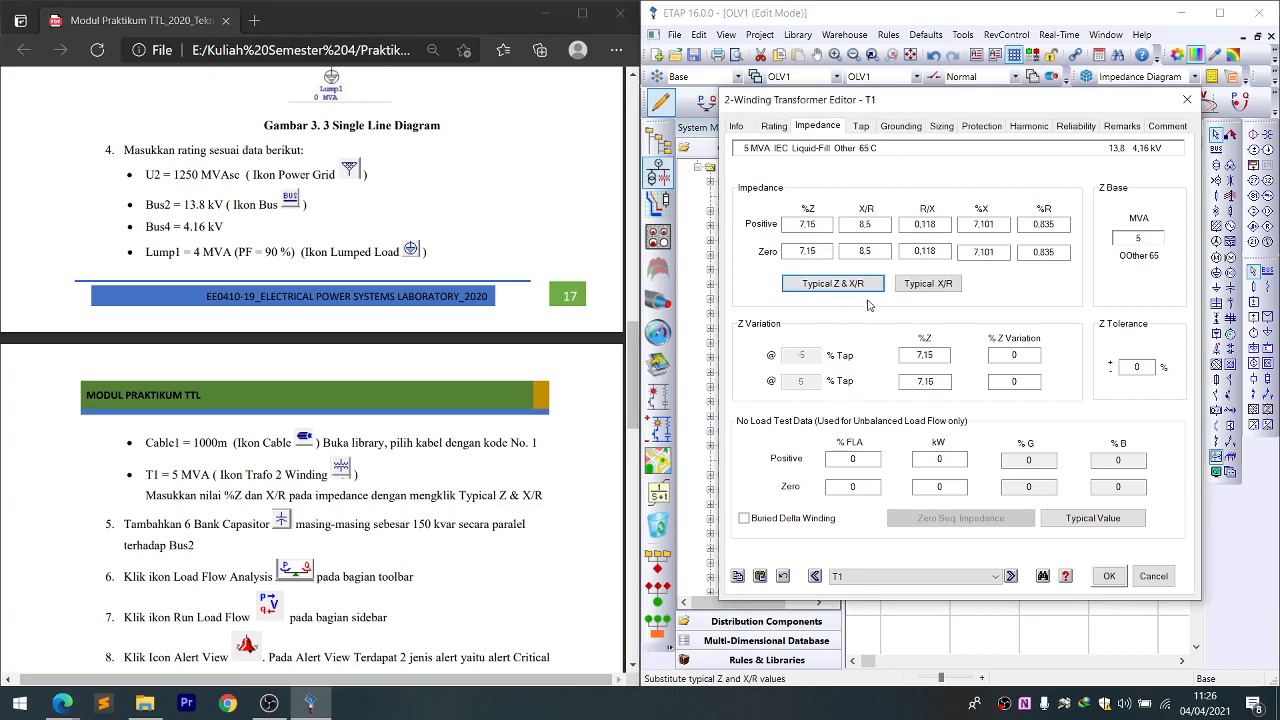
left_click(1120, 581)
- Read the capacitor bank instruction in the module PDF, then lengthen Bus1's bar in ETAP so it extends to the right of the vertical line
scroll(921, 383, "up", 5)
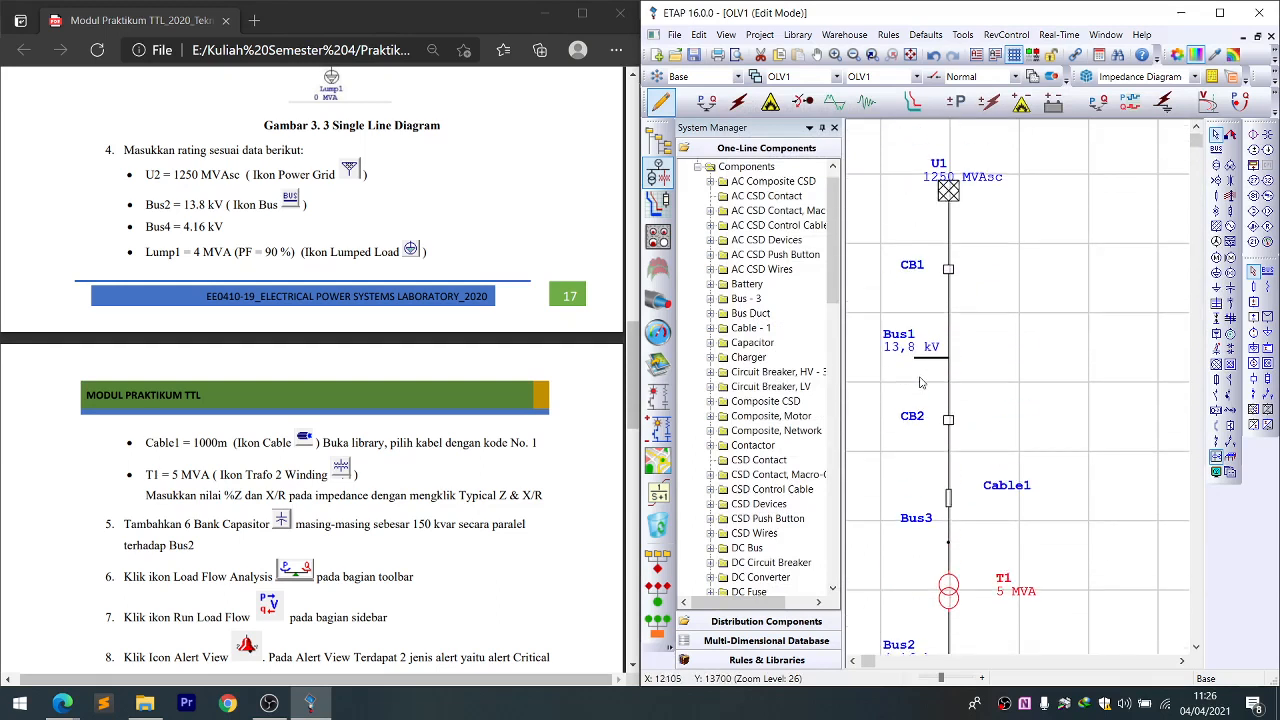
left_click_drag(213, 525, 241, 527)
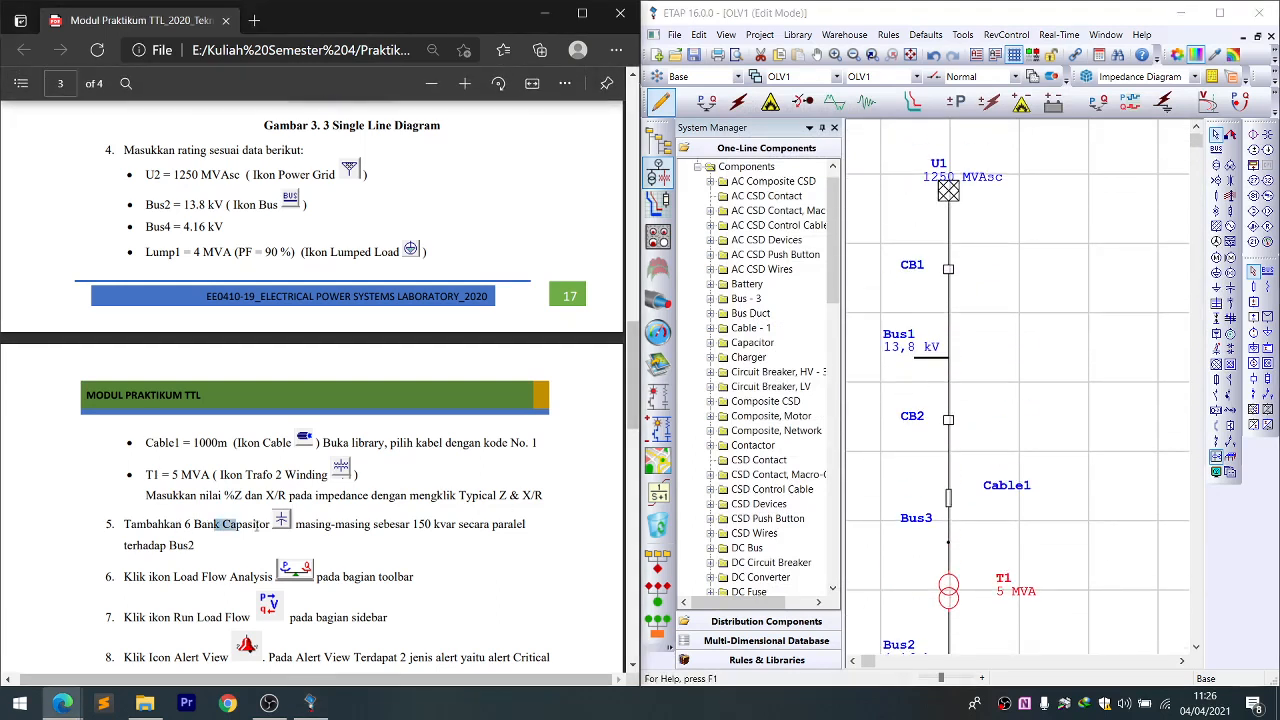
left_click_drag(335, 527, 342, 529)
left_click(393, 548)
scroll(255, 425, "up", 3)
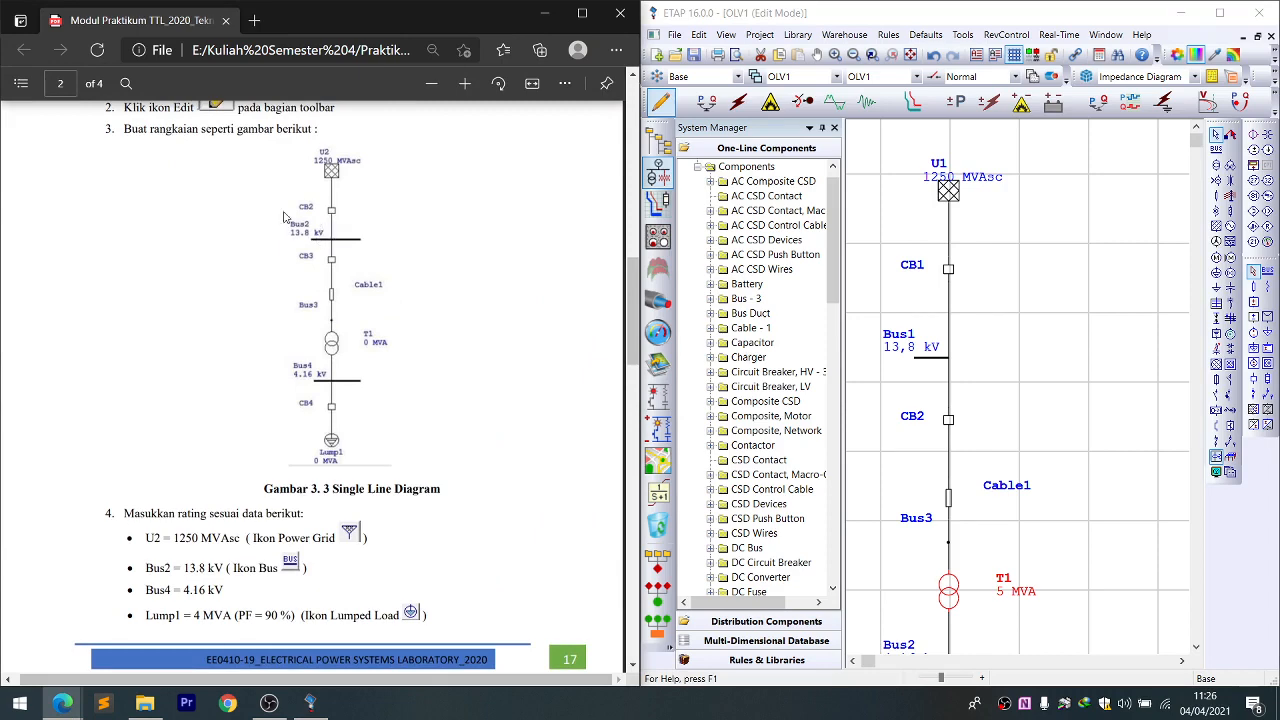
scroll(341, 483, "down", 5)
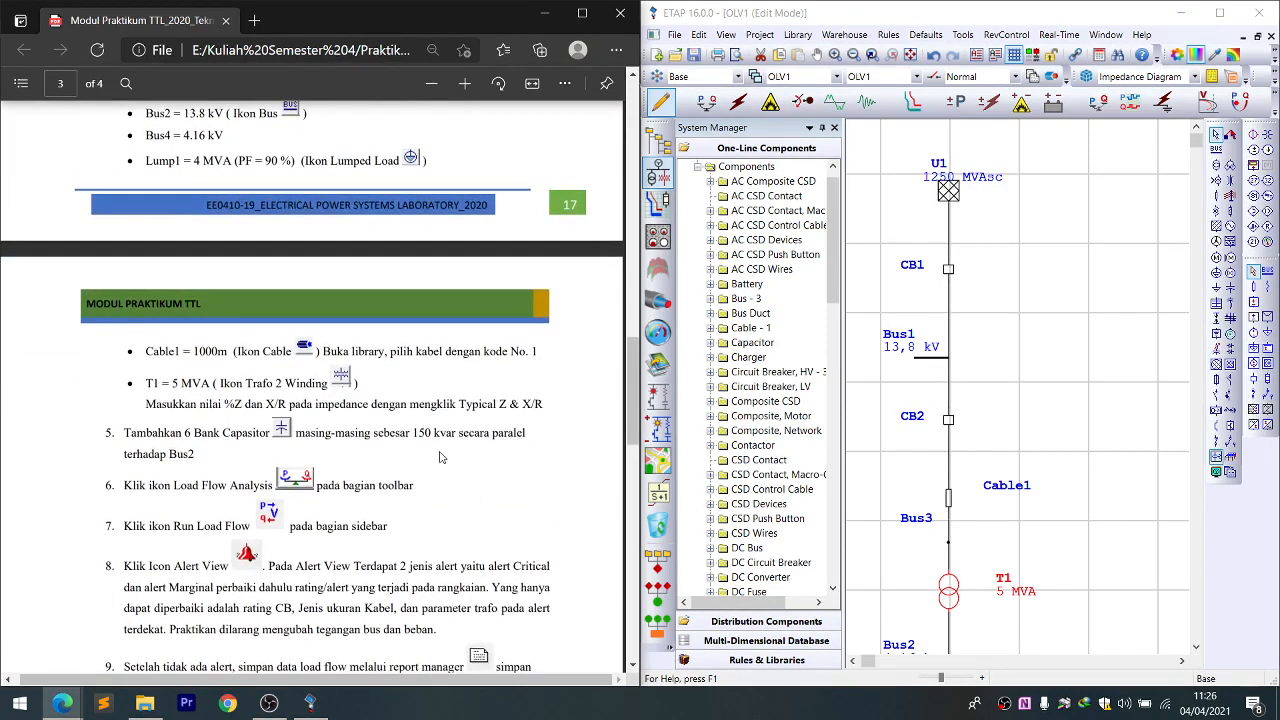
left_click(945, 357)
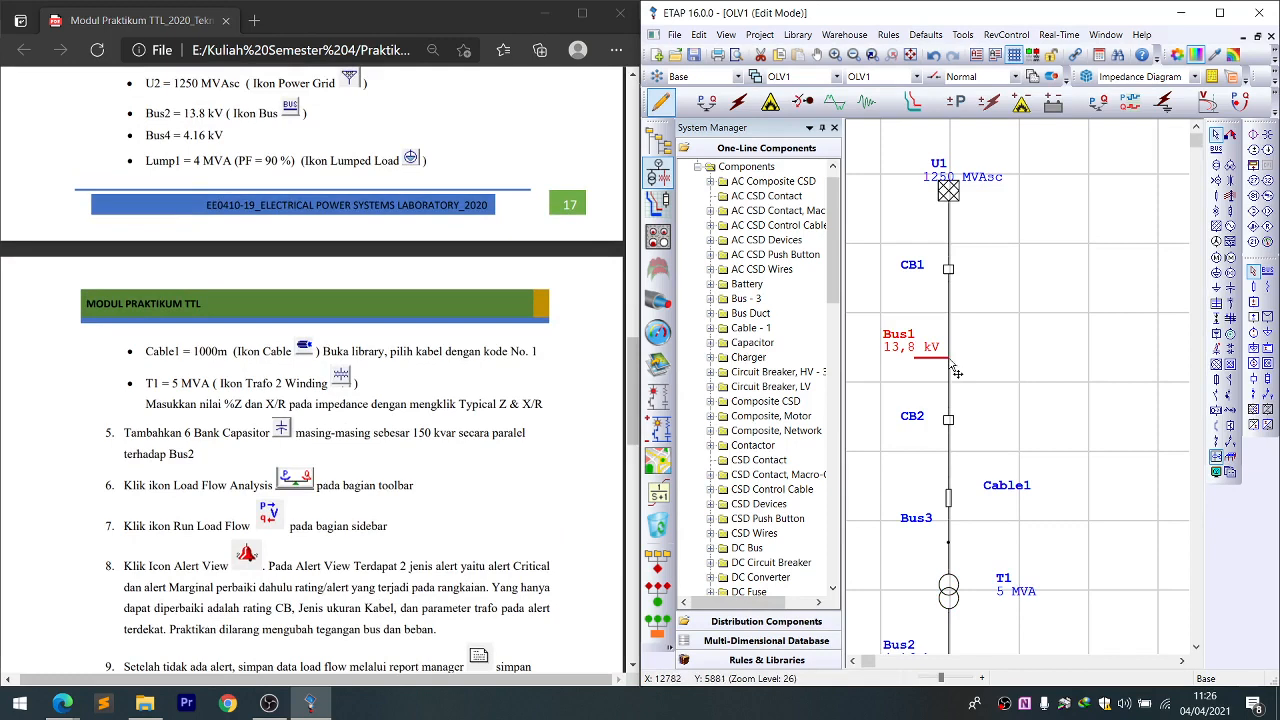
left_click_drag(948, 357, 1074, 358)
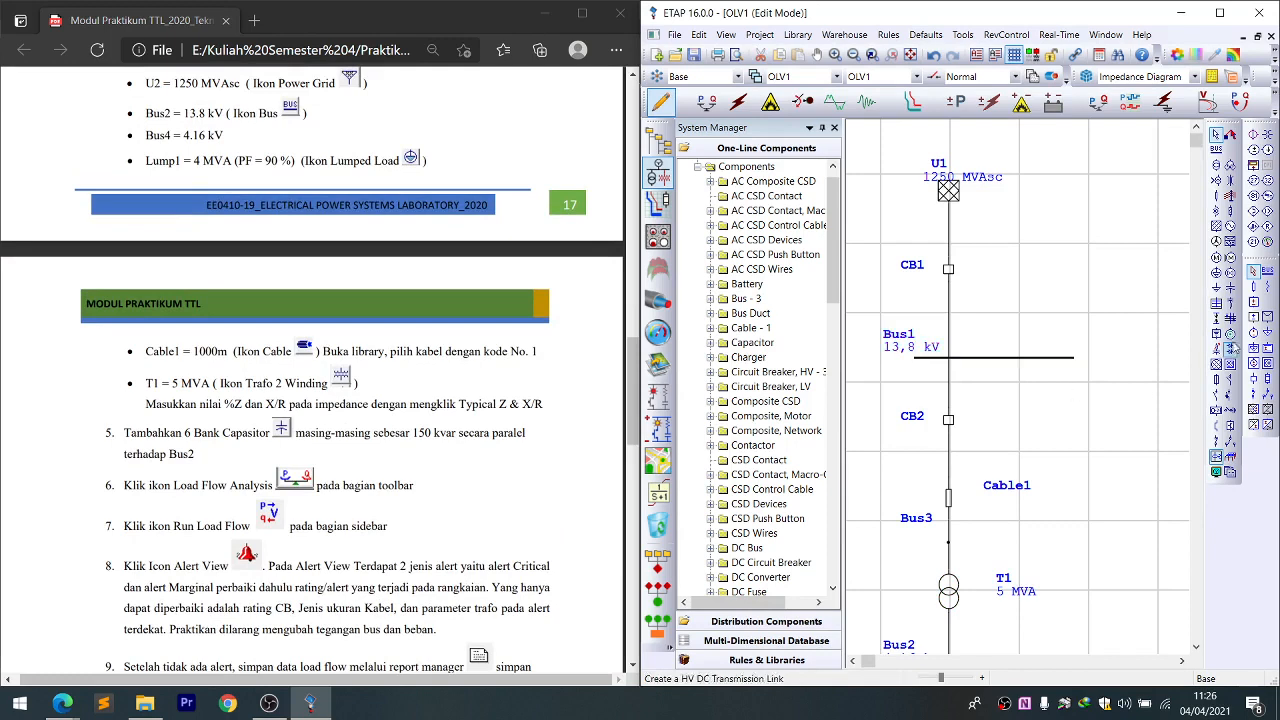
- Place a capacitor below the extended part of Bus1 and connect it to the bus
left_click(1231, 288)
left_click(1046, 385)
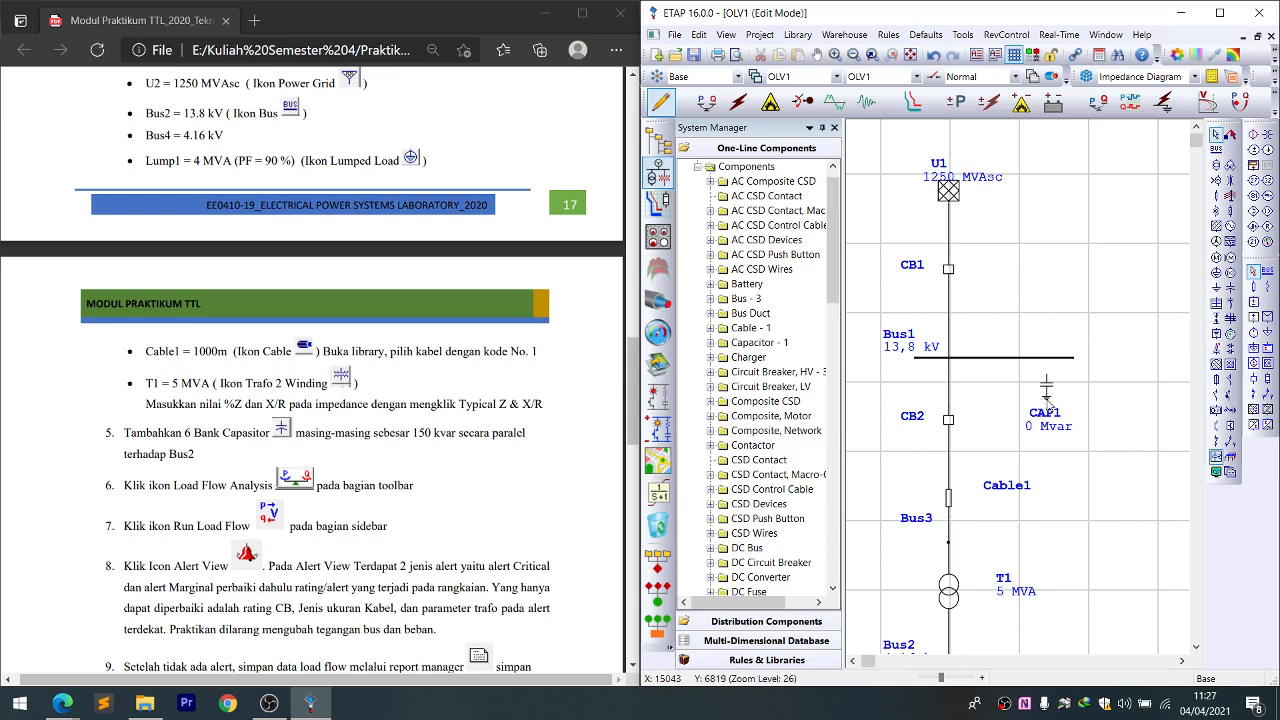
left_click_drag(1046, 377, 1046, 358)
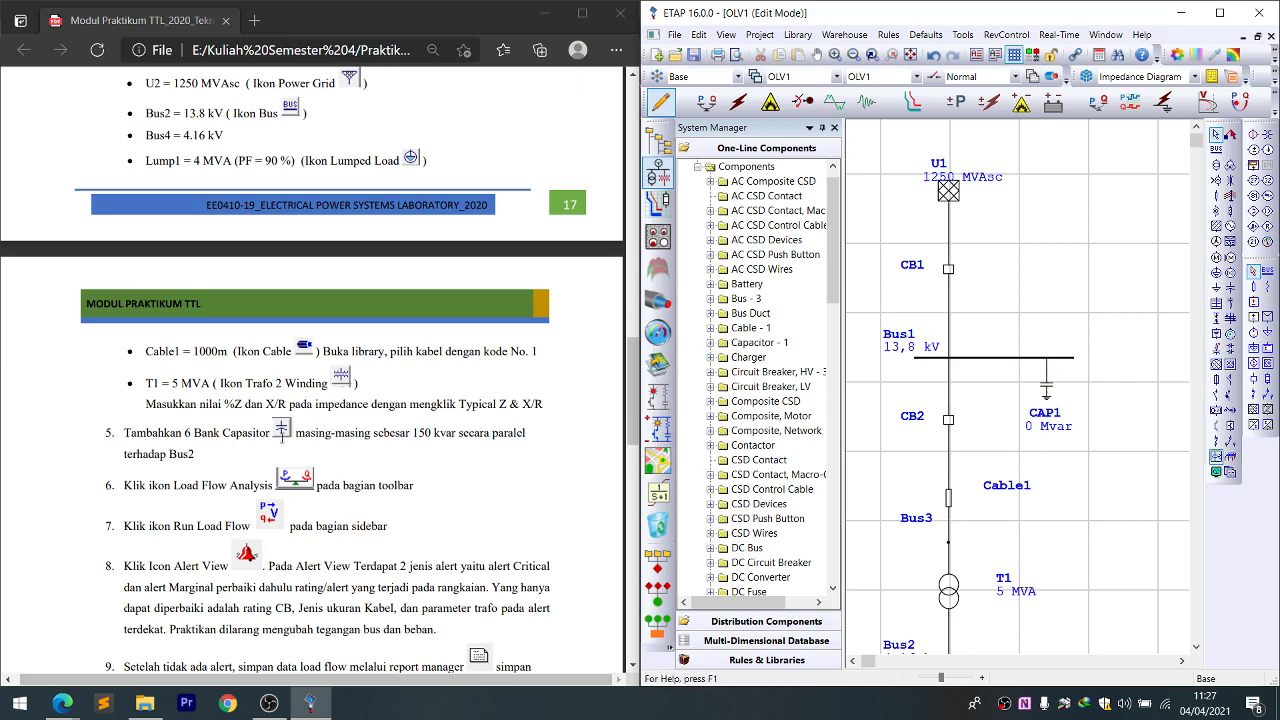
left_click(184, 428)
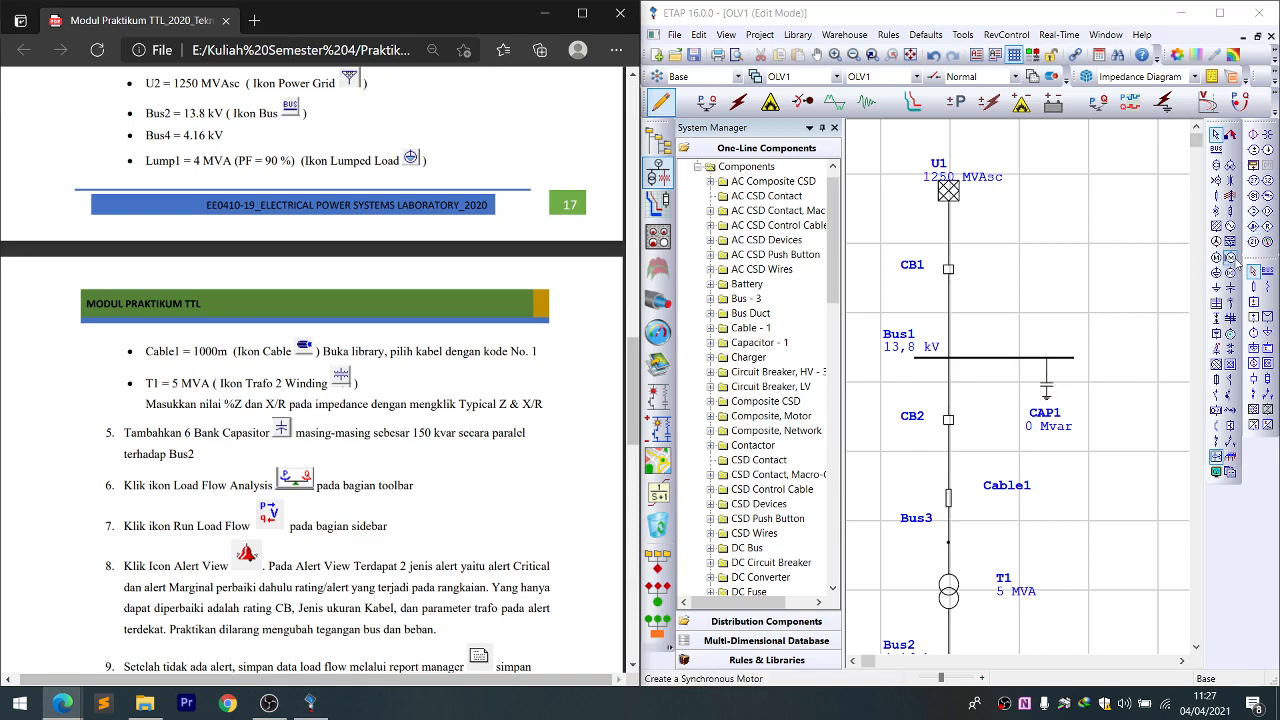
left_click(1229, 288)
left_click(1083, 377)
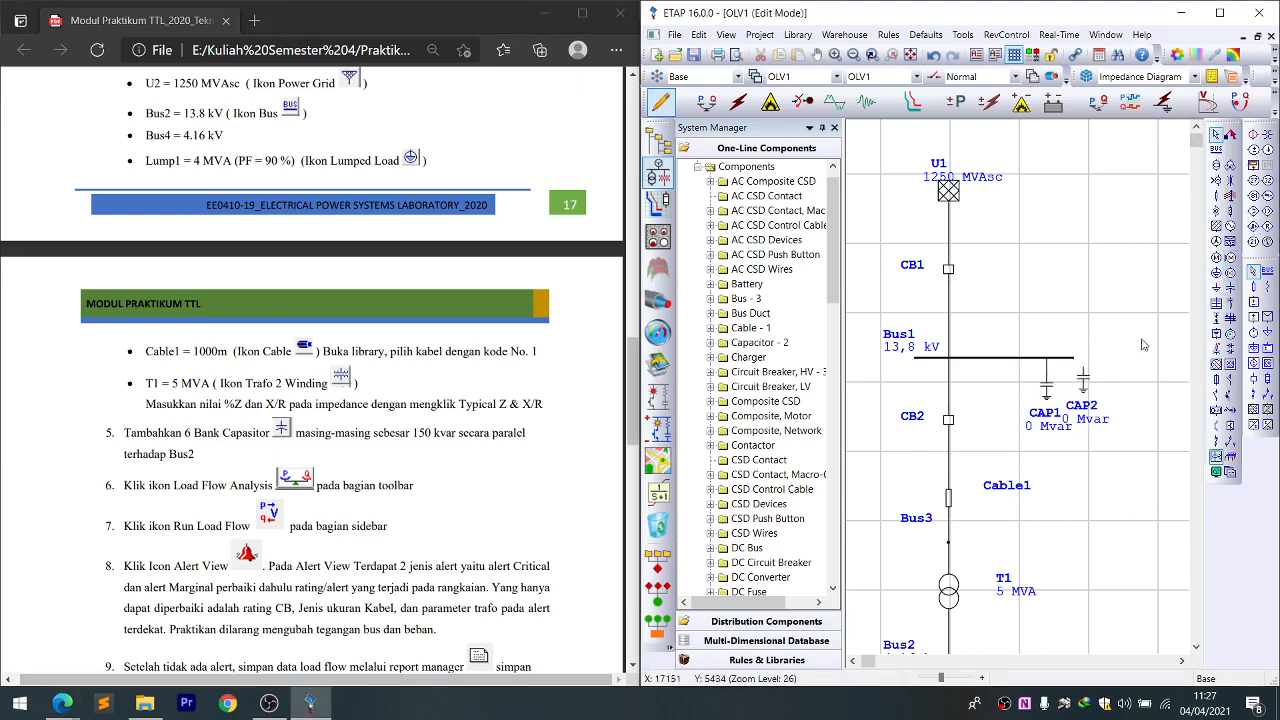
key("Delete")
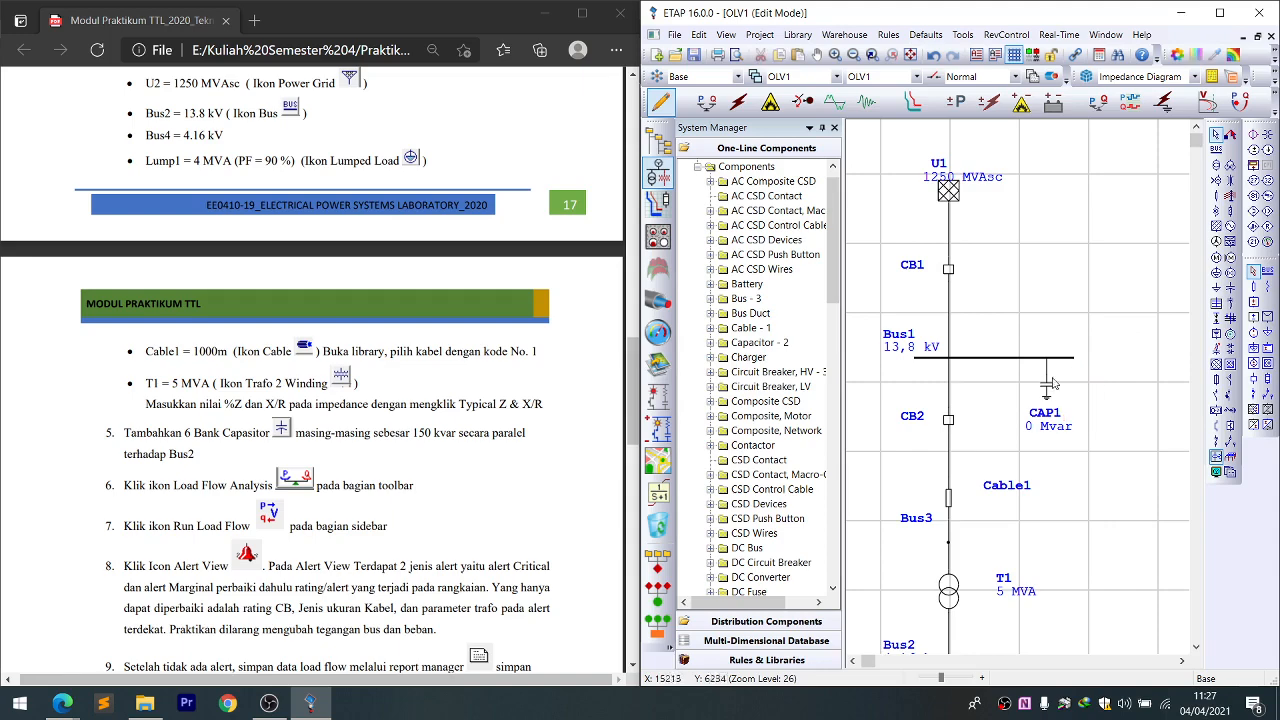
- Switch capacitor CAP1's rating unit to kvar and set its rating to 150 kvar per bank
double_click(1048, 392)
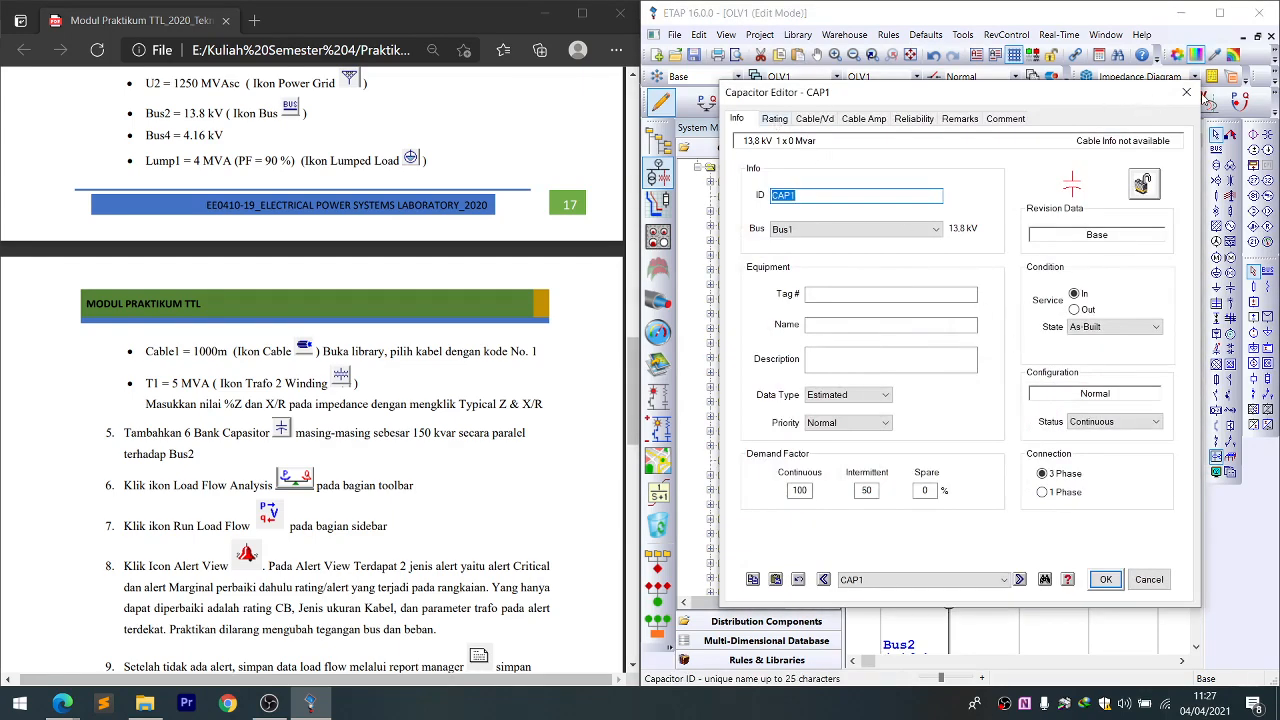
left_click(1186, 92)
double_click(1045, 400)
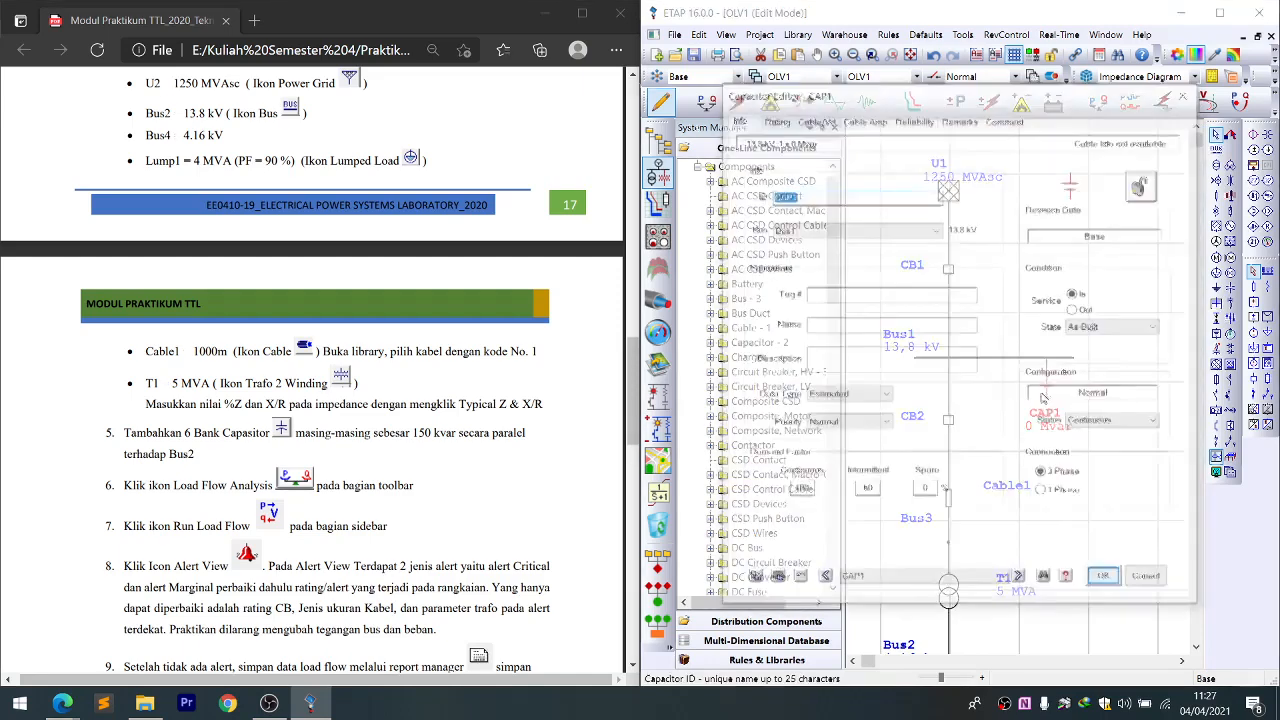
left_click(775, 119)
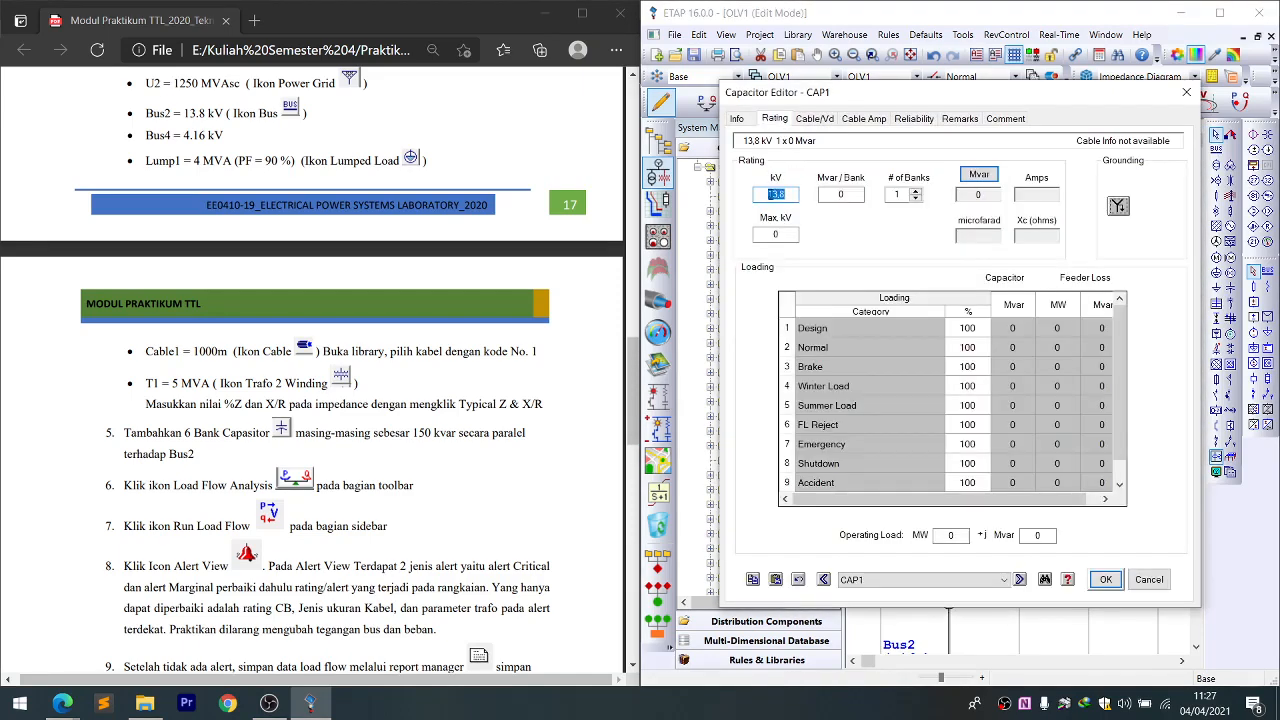
left_click(843, 196)
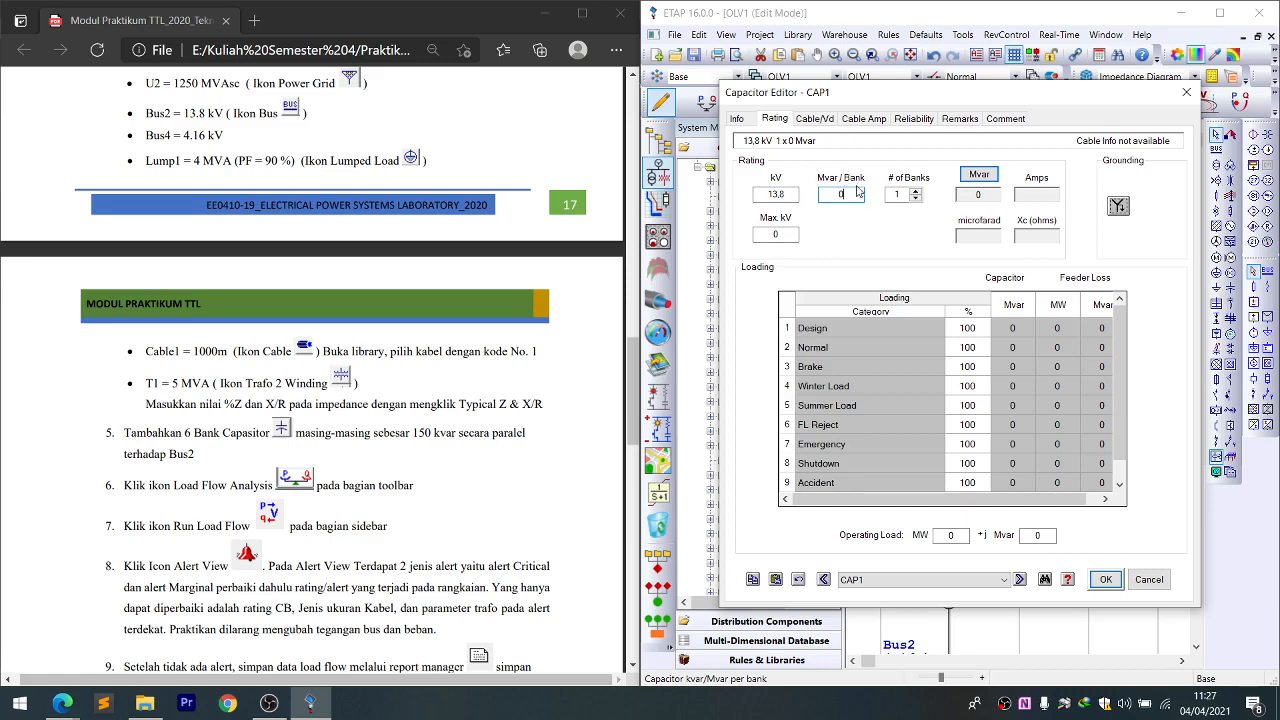
left_click(983, 175)
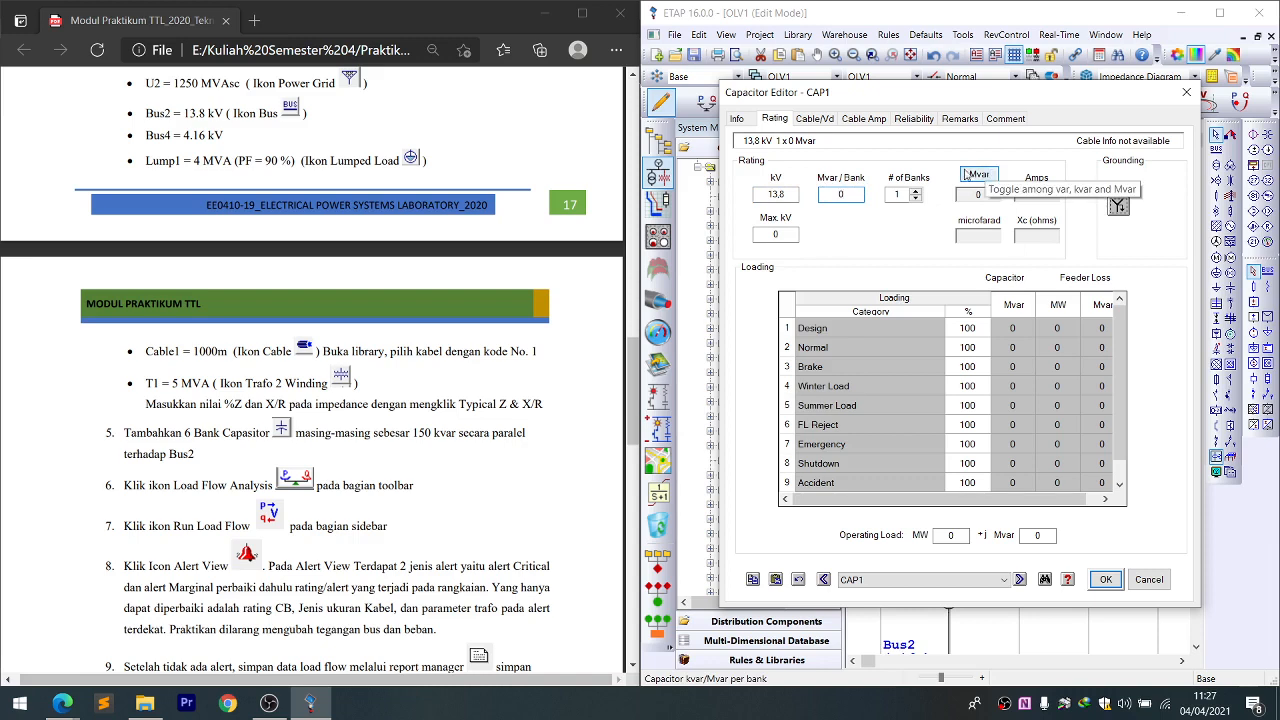
left_click(983, 175)
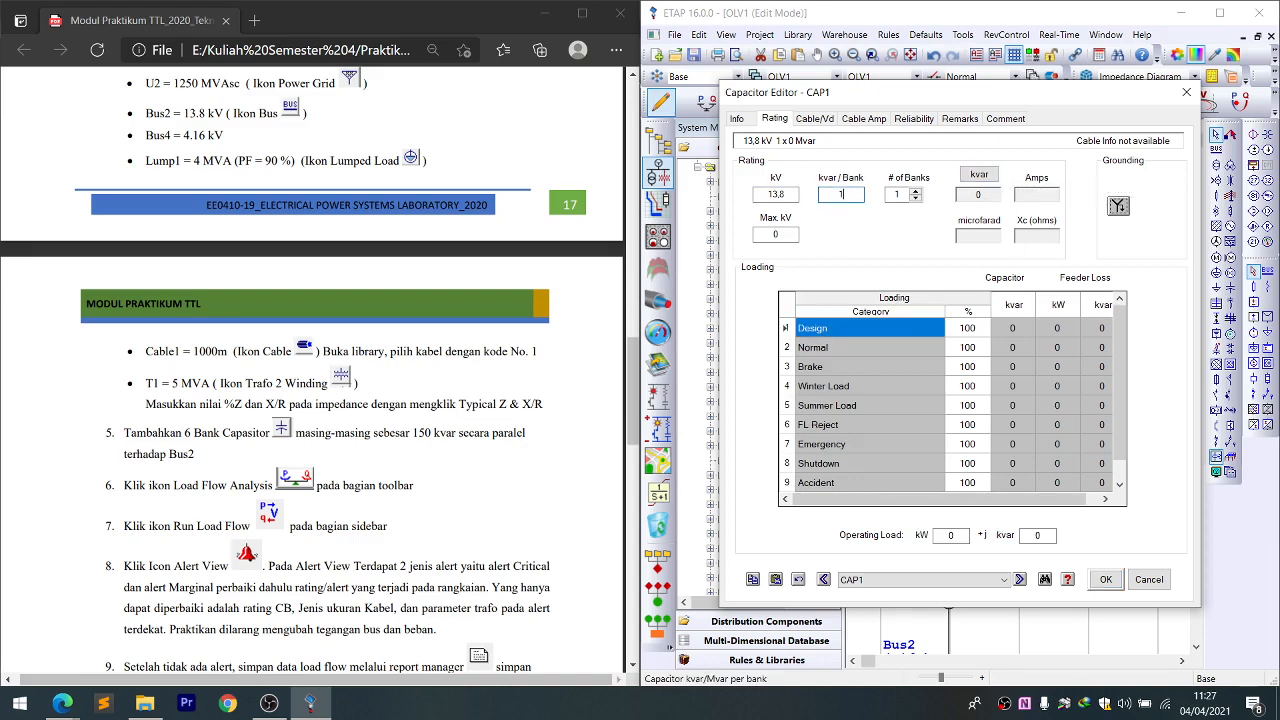
left_click(849, 251)
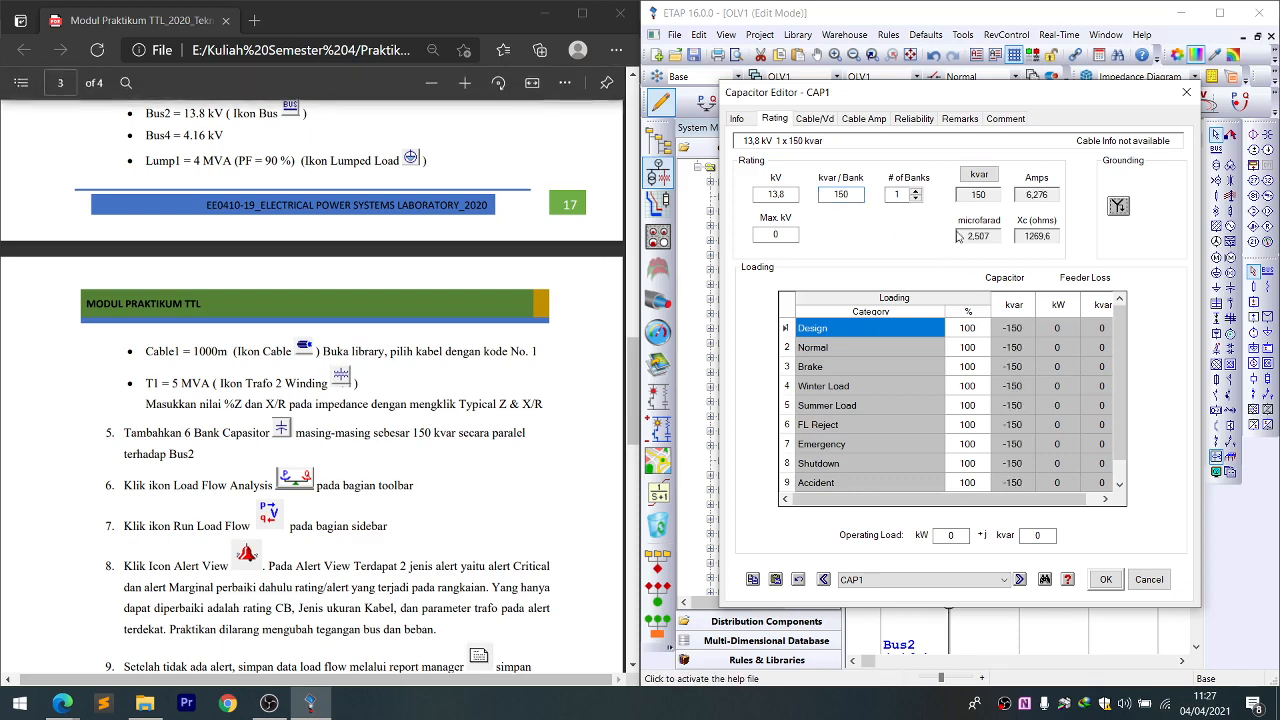
- Set CAP1's number of banks to 6 and save the capacitor properties
left_click(916, 191)
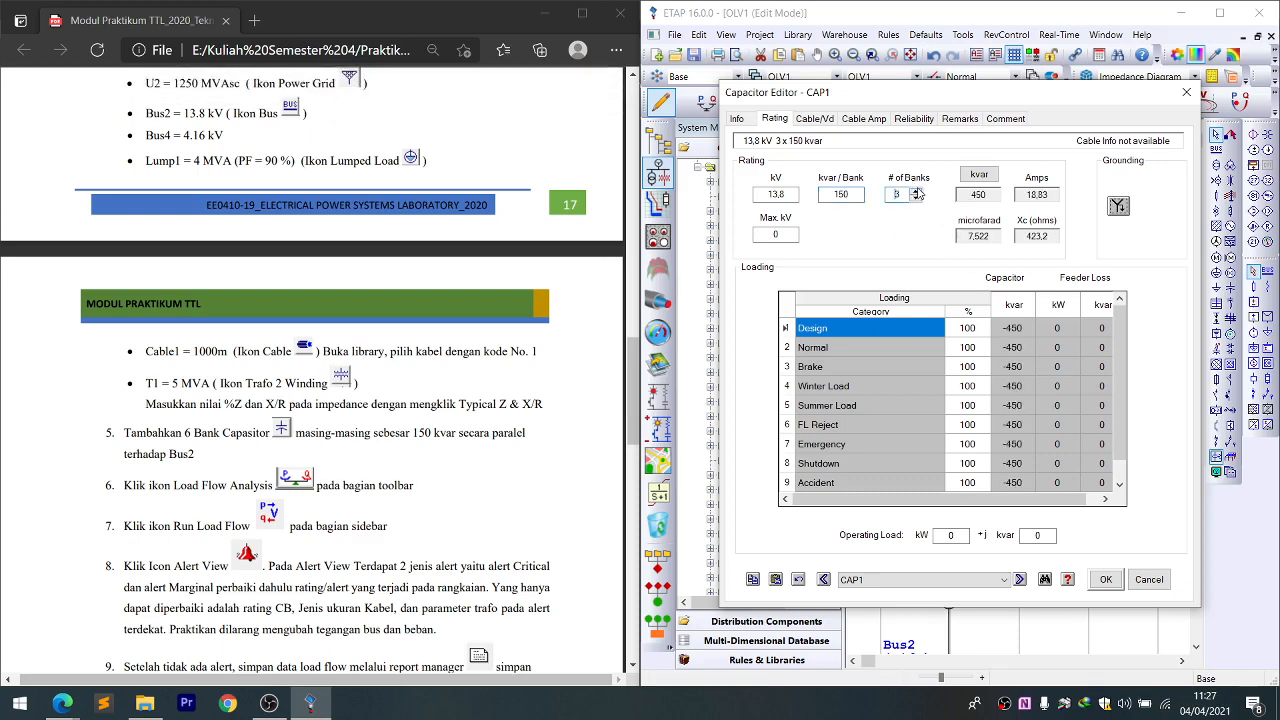
left_click(916, 191)
left_click(916, 191)
left_click(916, 191)
left_click(916, 191)
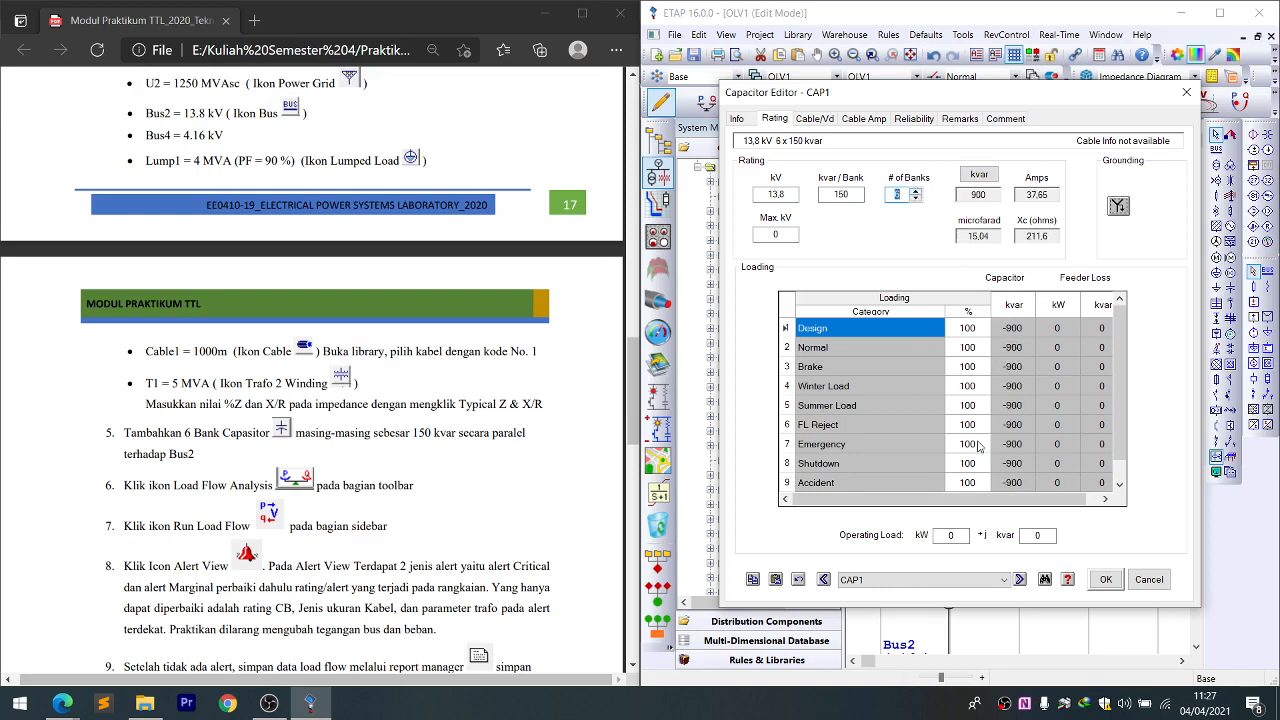
left_click(1106, 580)
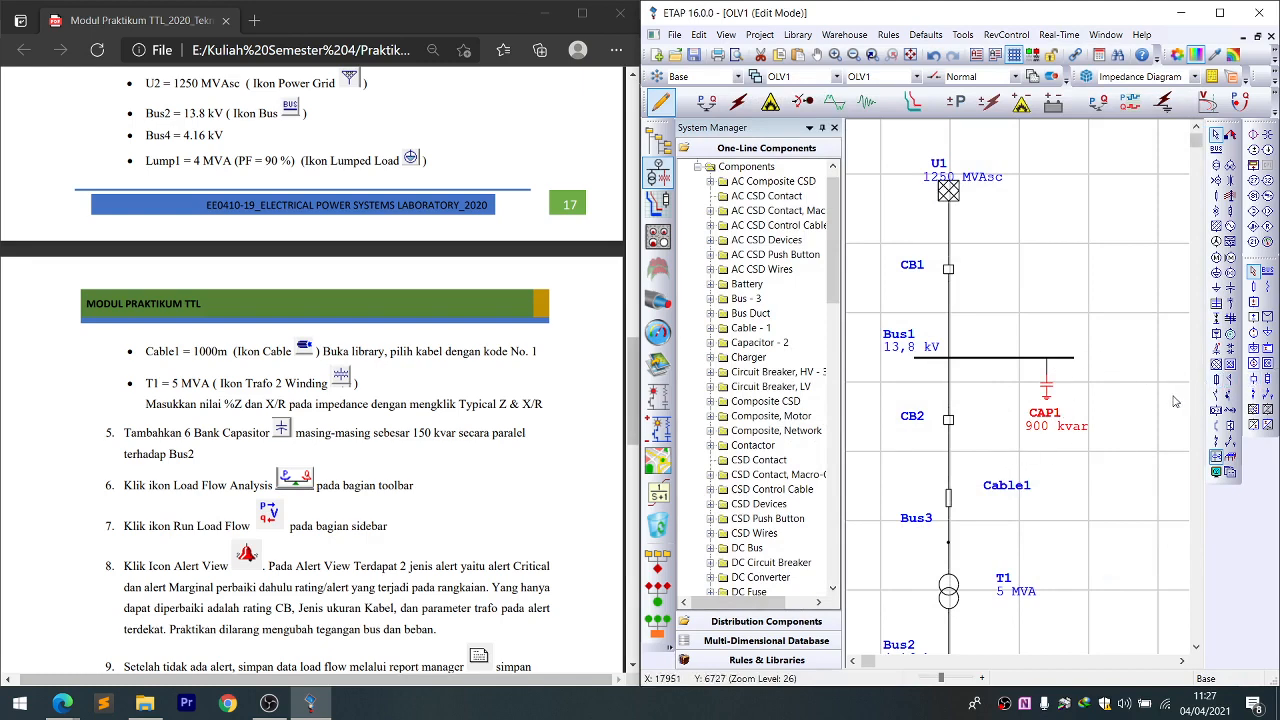
- Read the Load Flow Analysis instruction in the module PDF and widen the ETAP window beside it
scroll(1020, 474, "down", 3)
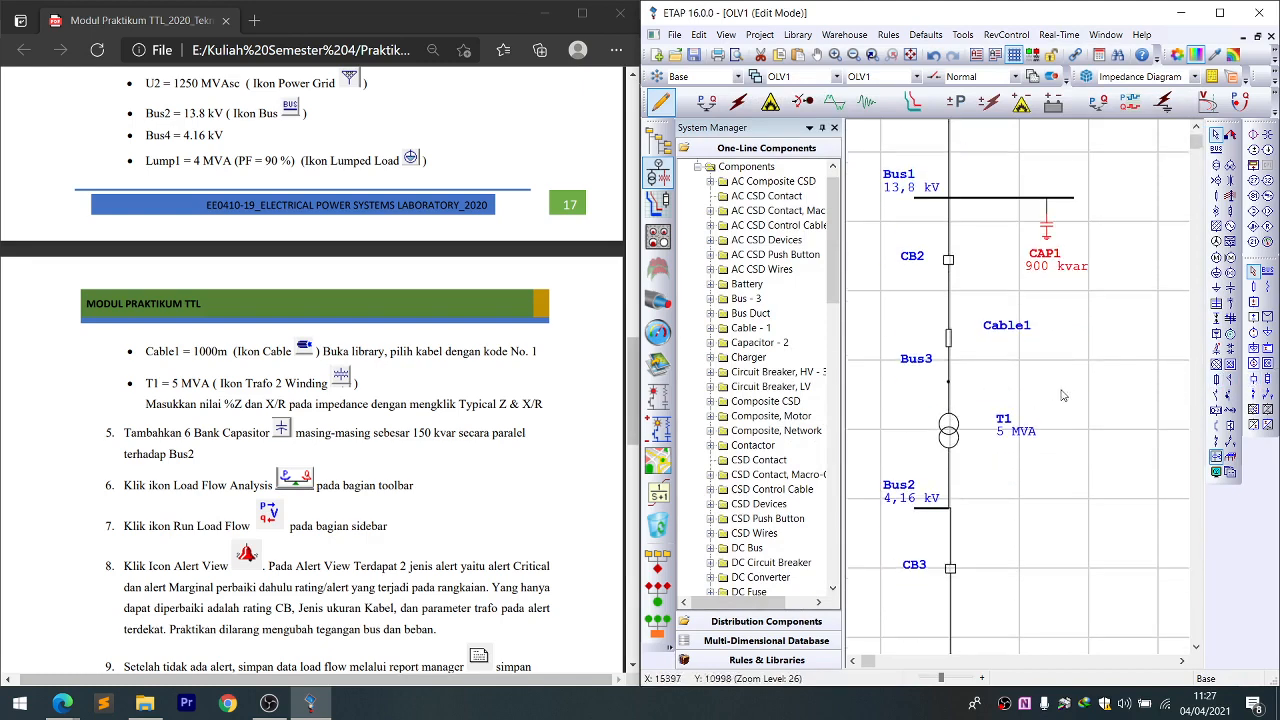
scroll(243, 440, "down", 2)
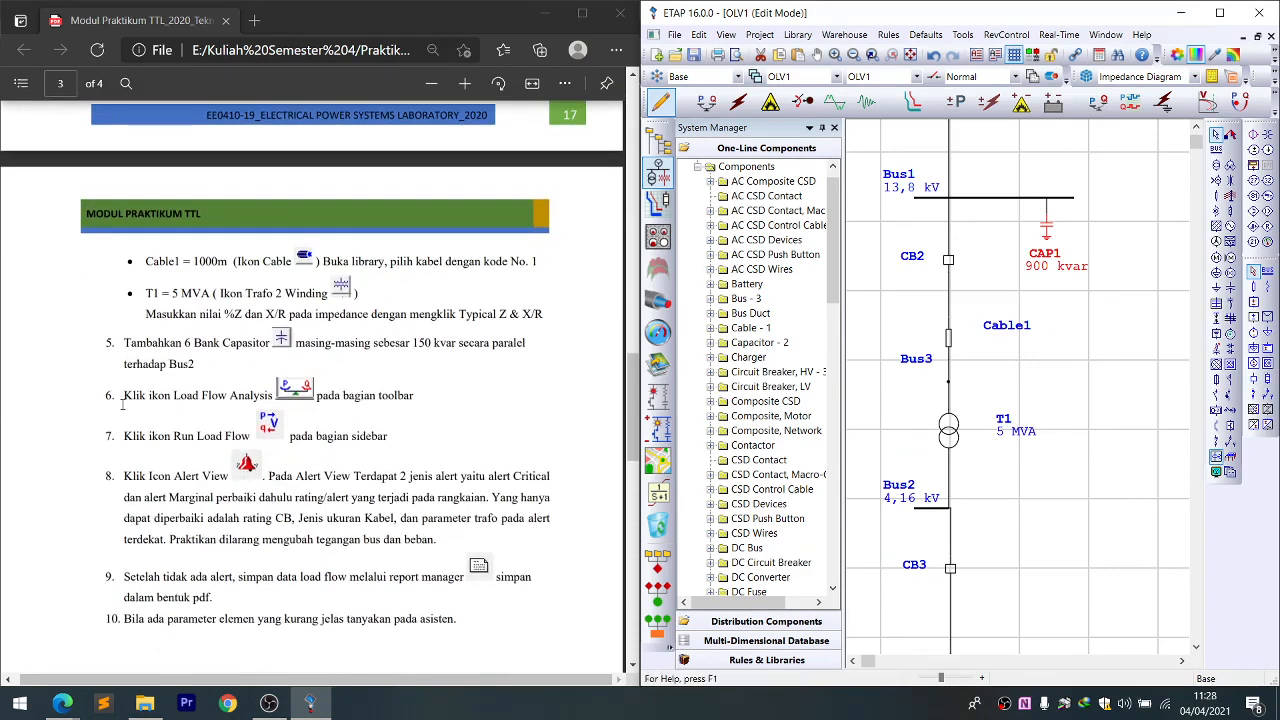
left_click_drag(125, 396, 176, 402)
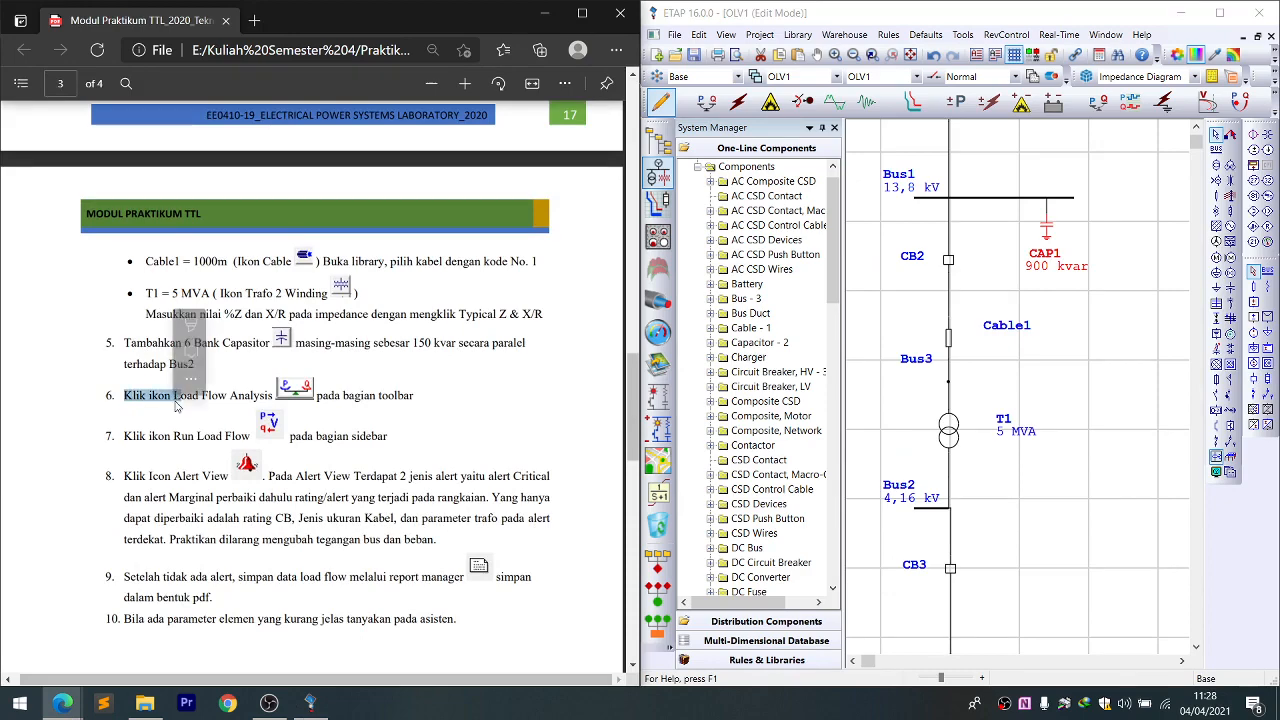
left_click(346, 420)
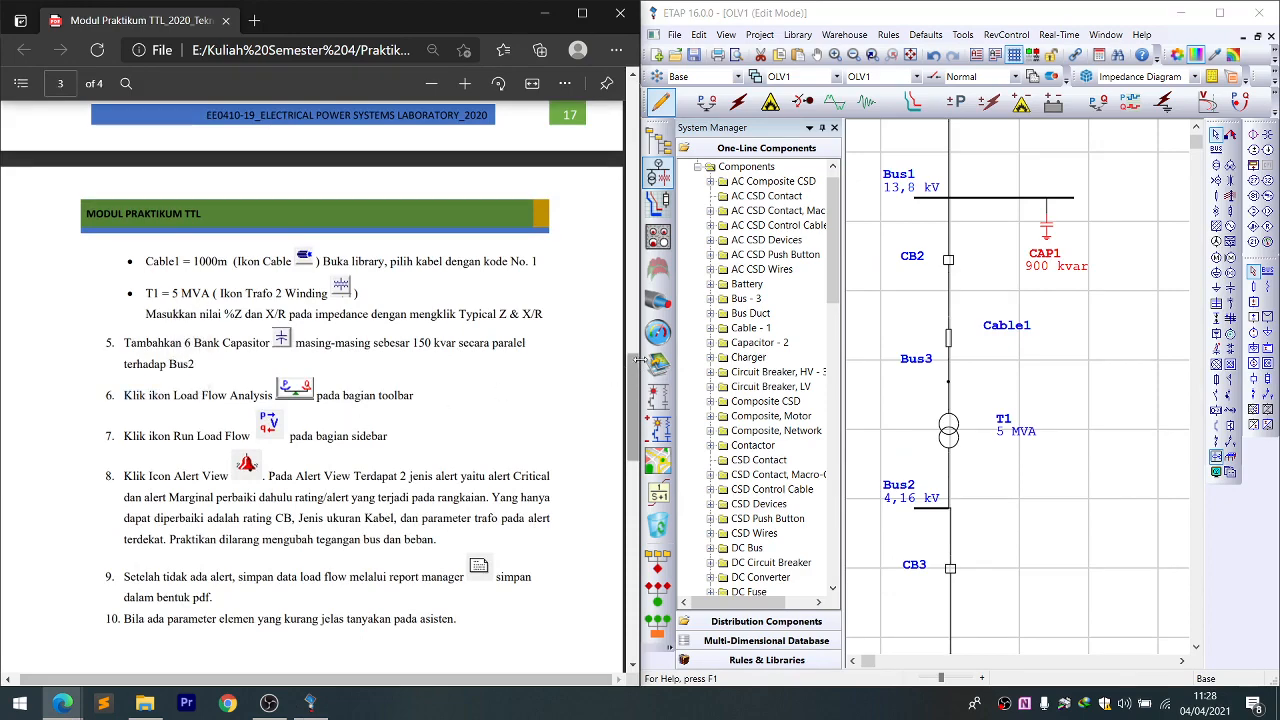
left_click_drag(640, 358, 420, 340)
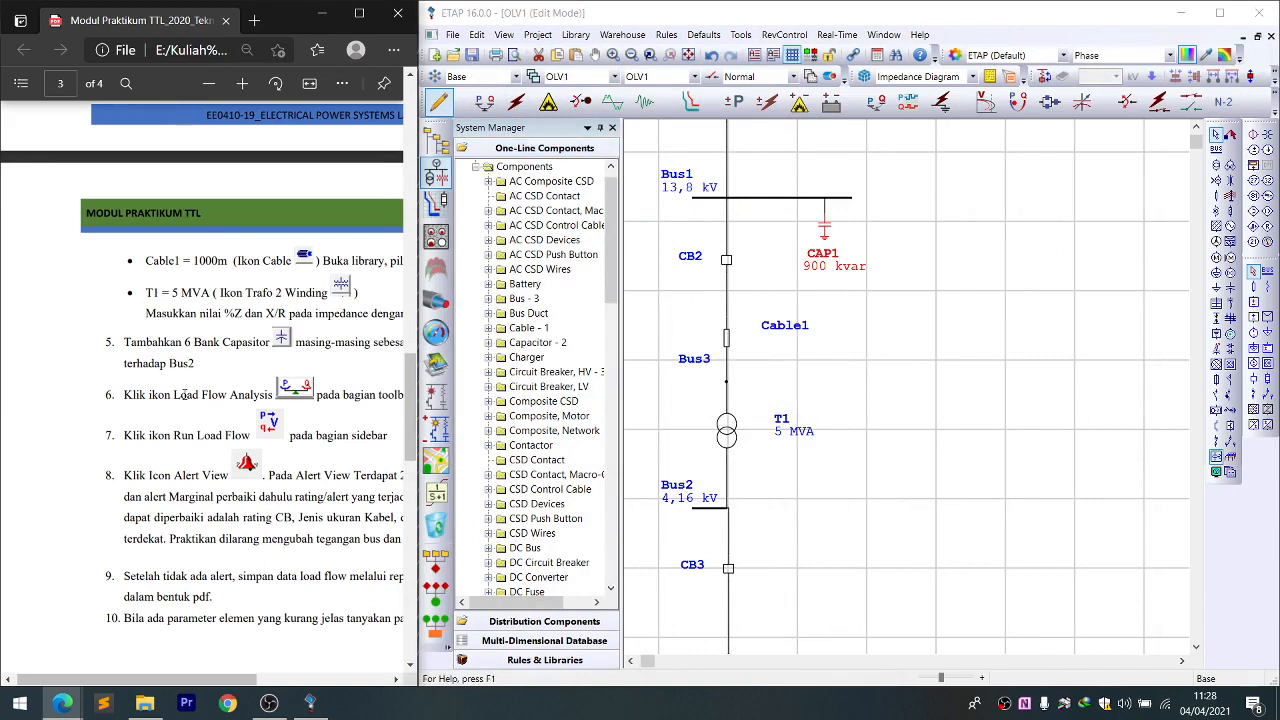
scroll(145, 352, "down", 2)
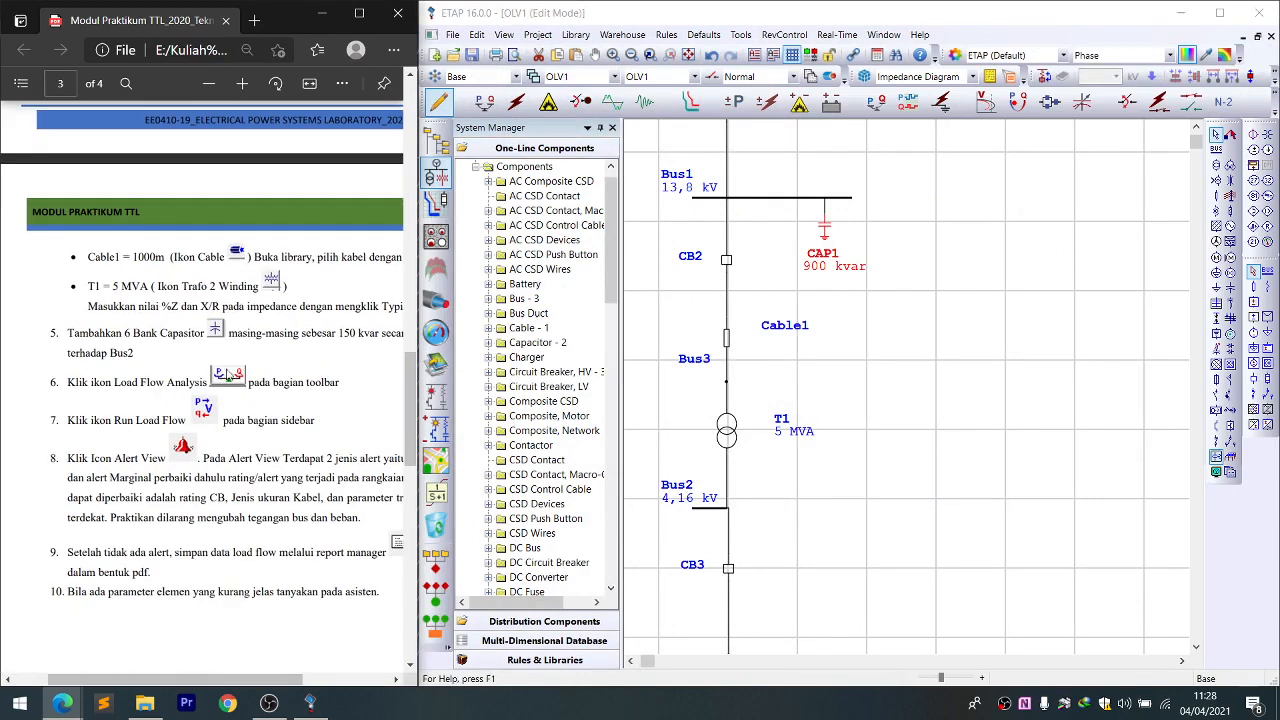
- Switch the one-line diagram to Load Flow Analysis mode and run the load flow with the output file name ak
left_click(484, 102)
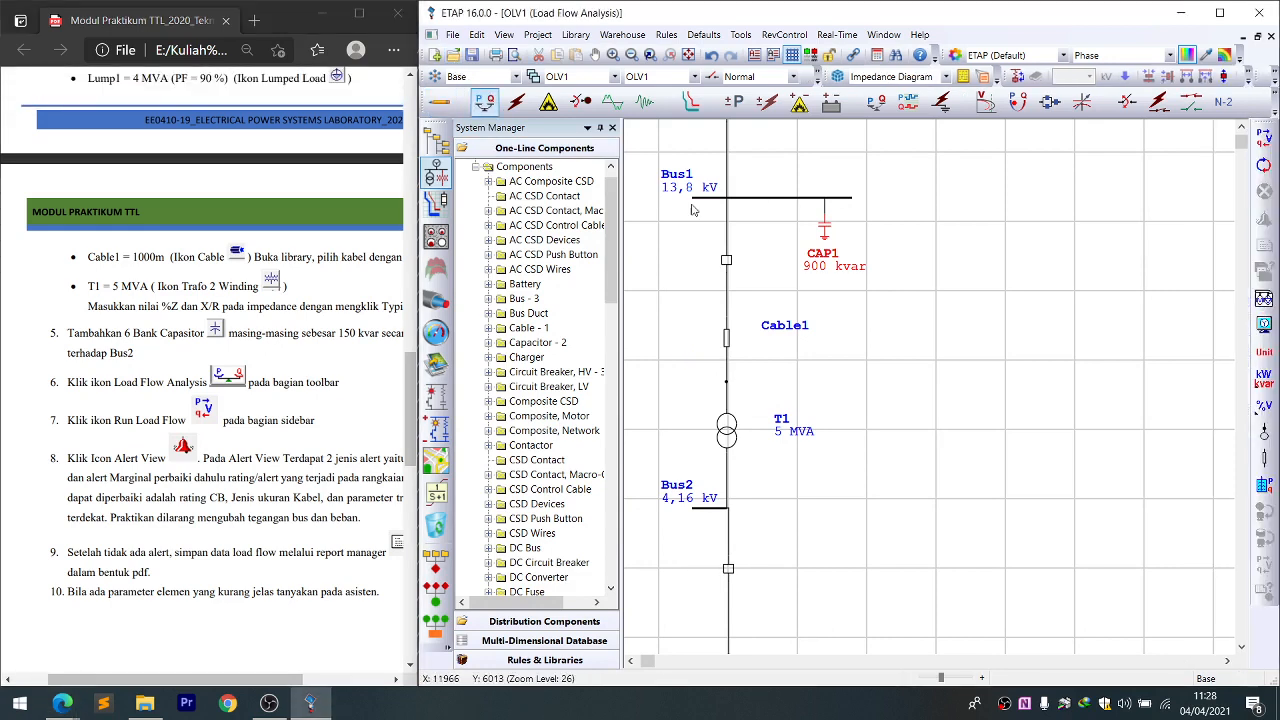
scroll(756, 217, "up", 2)
scroll(759, 226, "down", 1)
scroll(762, 230, "down", 2)
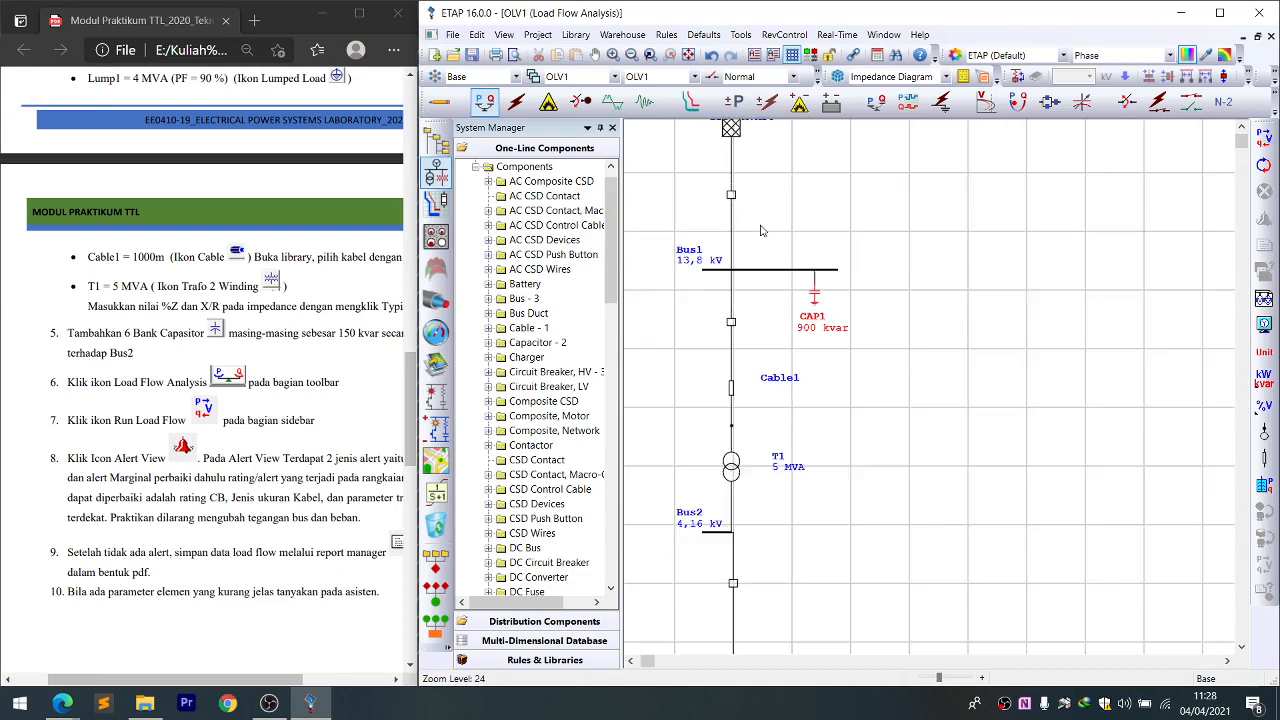
scroll(760, 231, "down", 1)
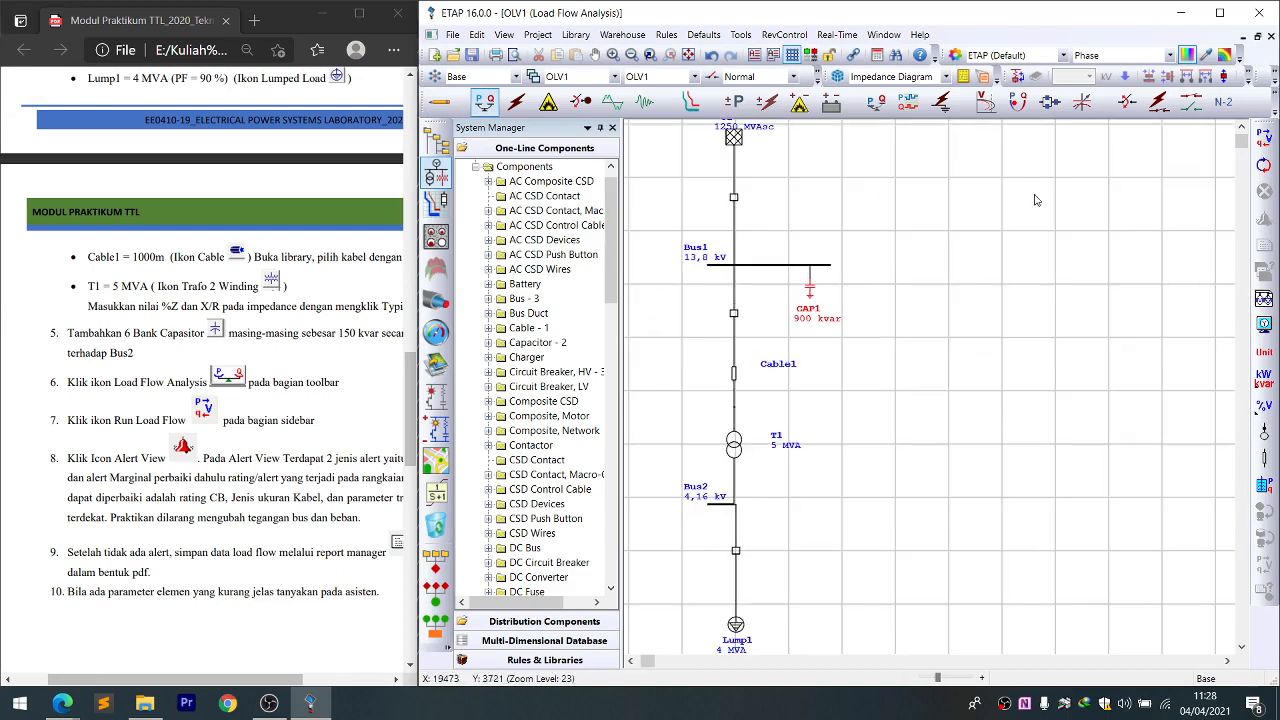
left_click(1263, 140)
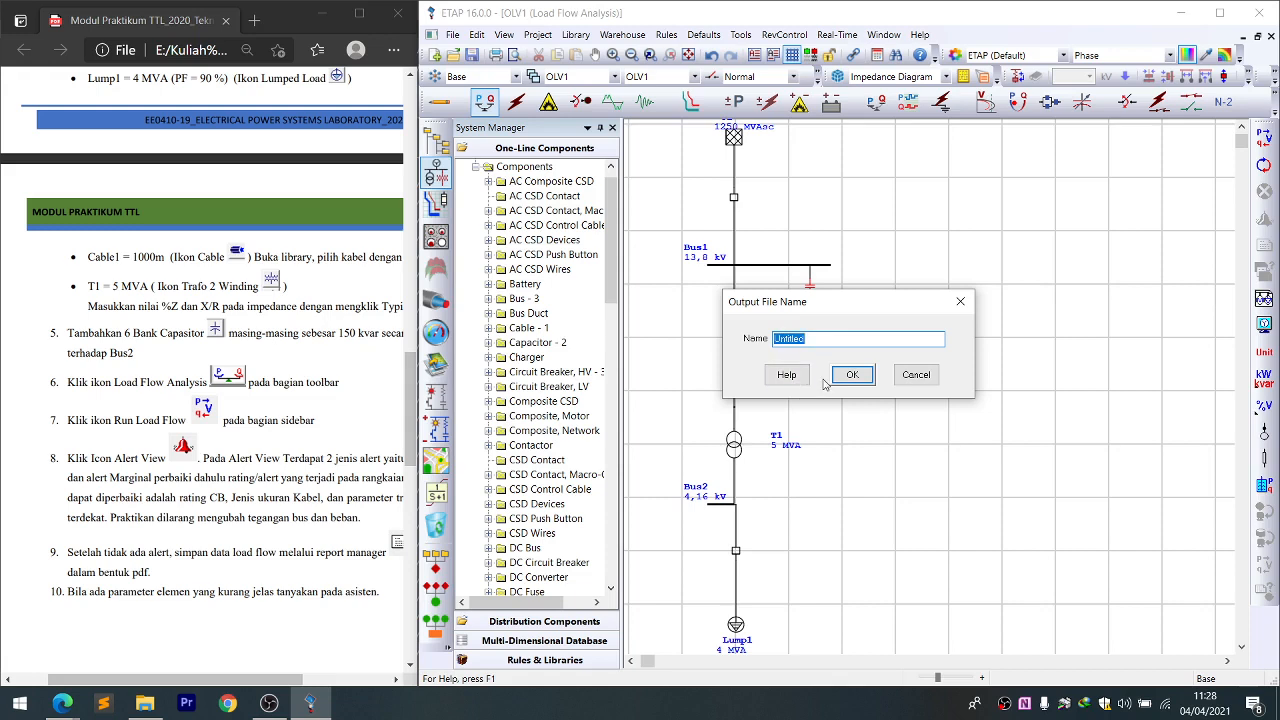
type("ak")
left_click(848, 377)
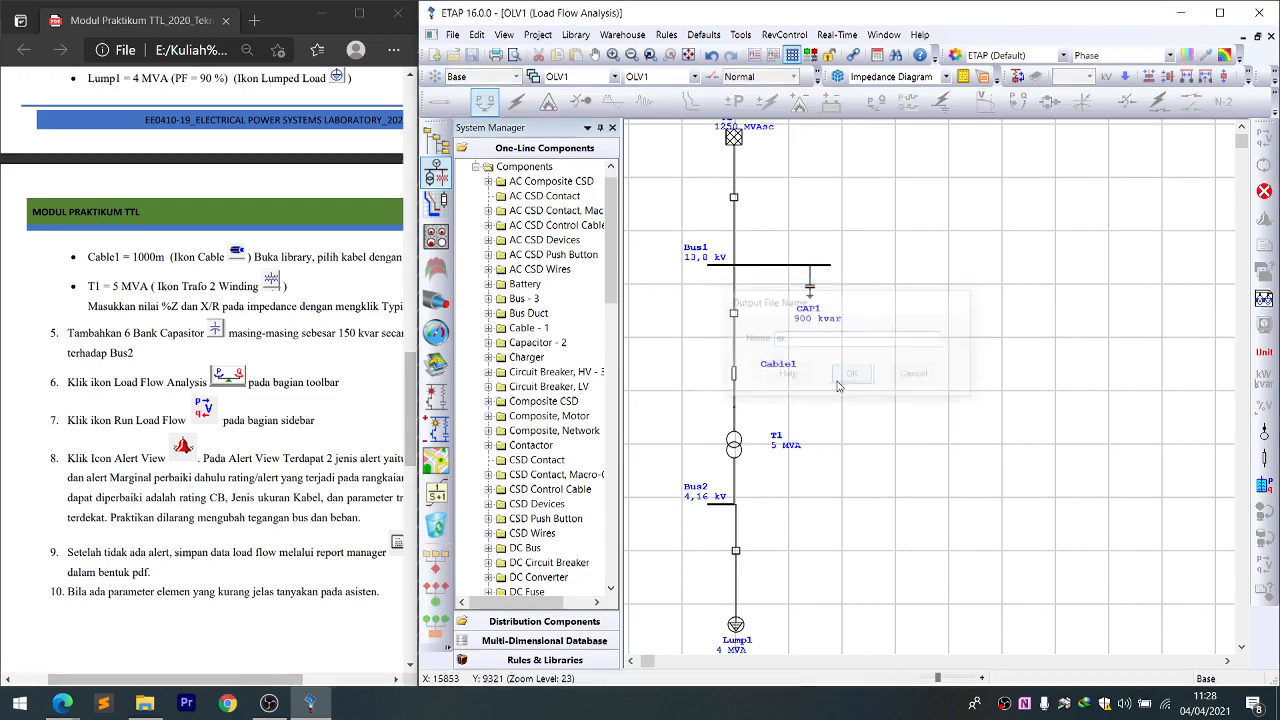
- Examine the load flow results along the one-line diagram, and read the Alert View instruction in the module PDF
scroll(758, 318, "down", 1)
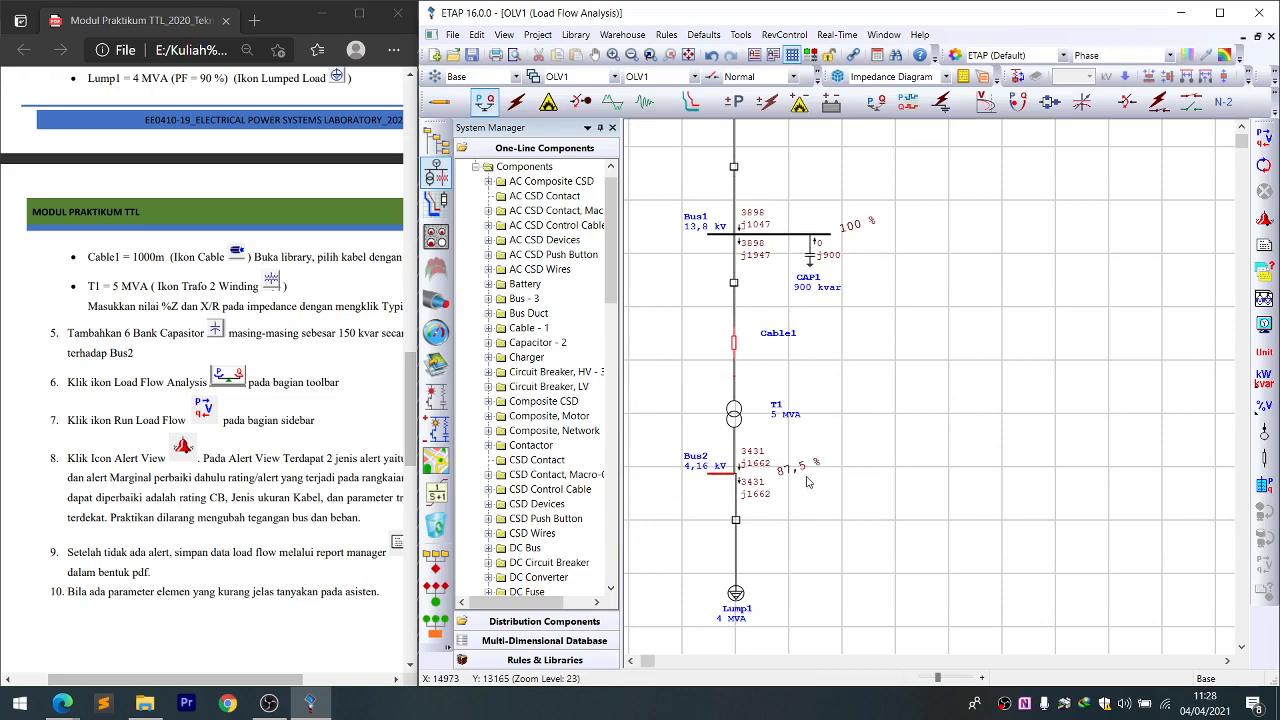
scroll(838, 487, "up", 3)
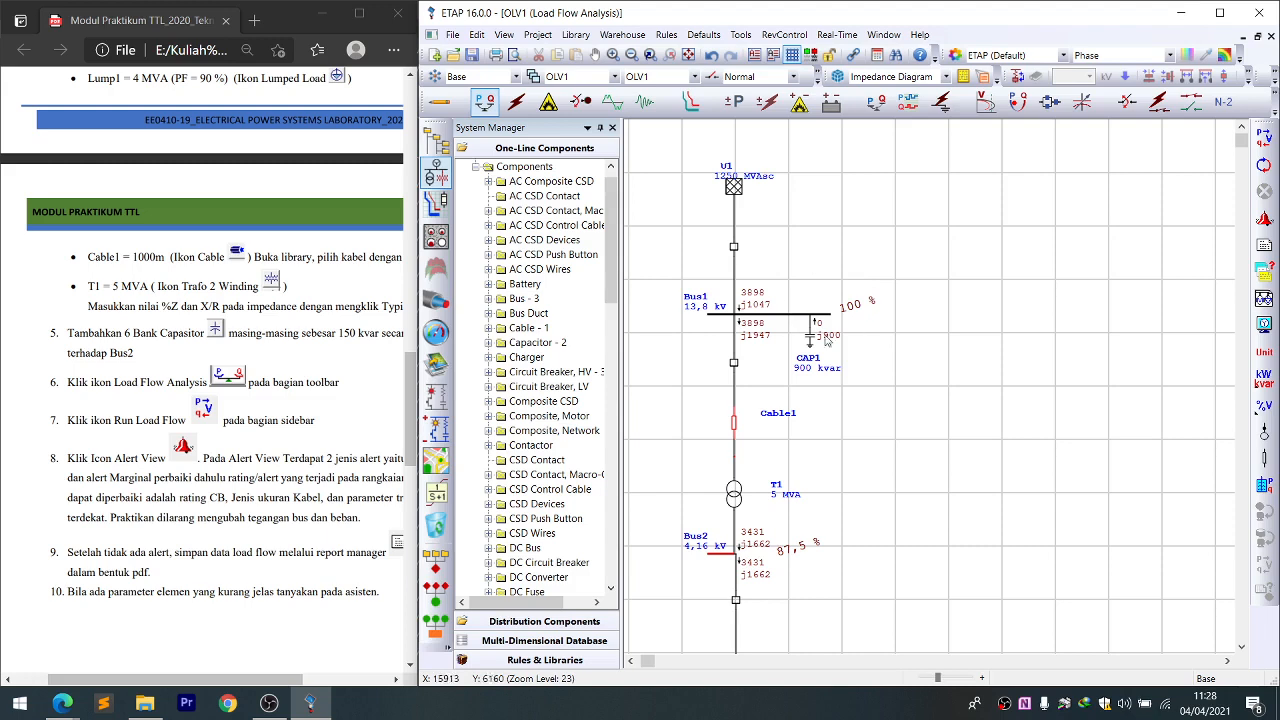
scroll(870, 320, "down", 5)
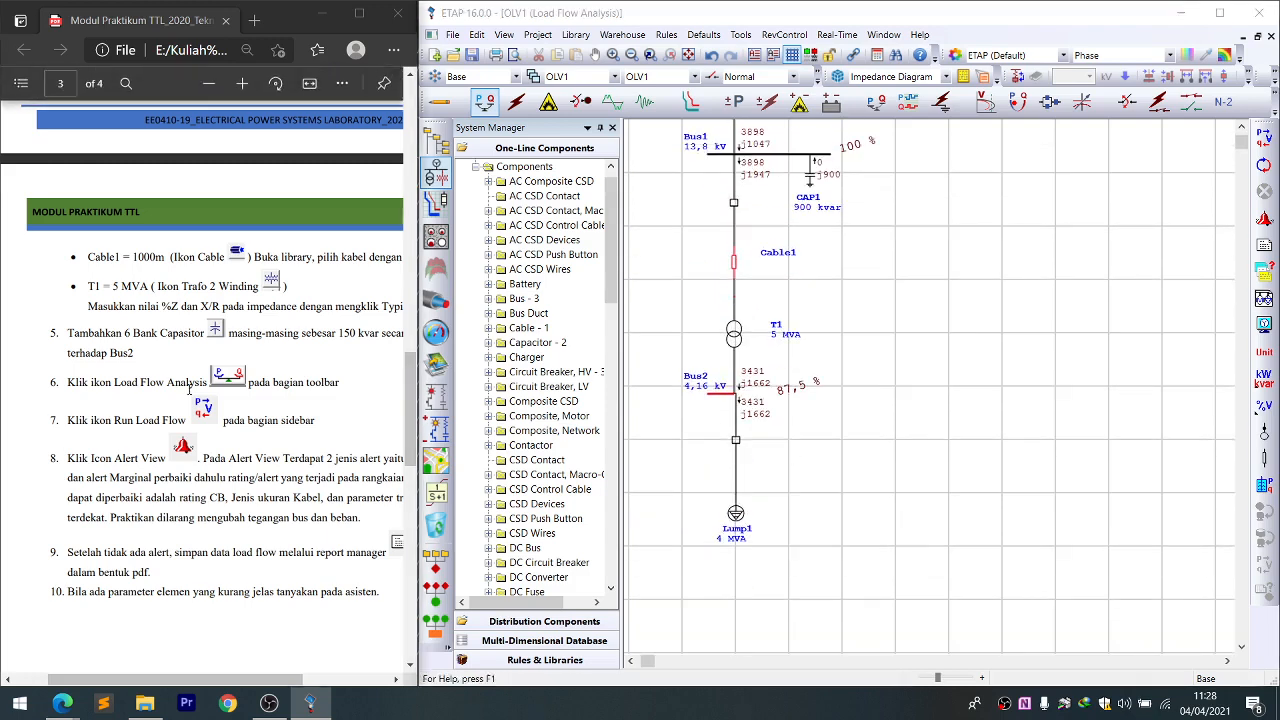
left_click(112, 481)
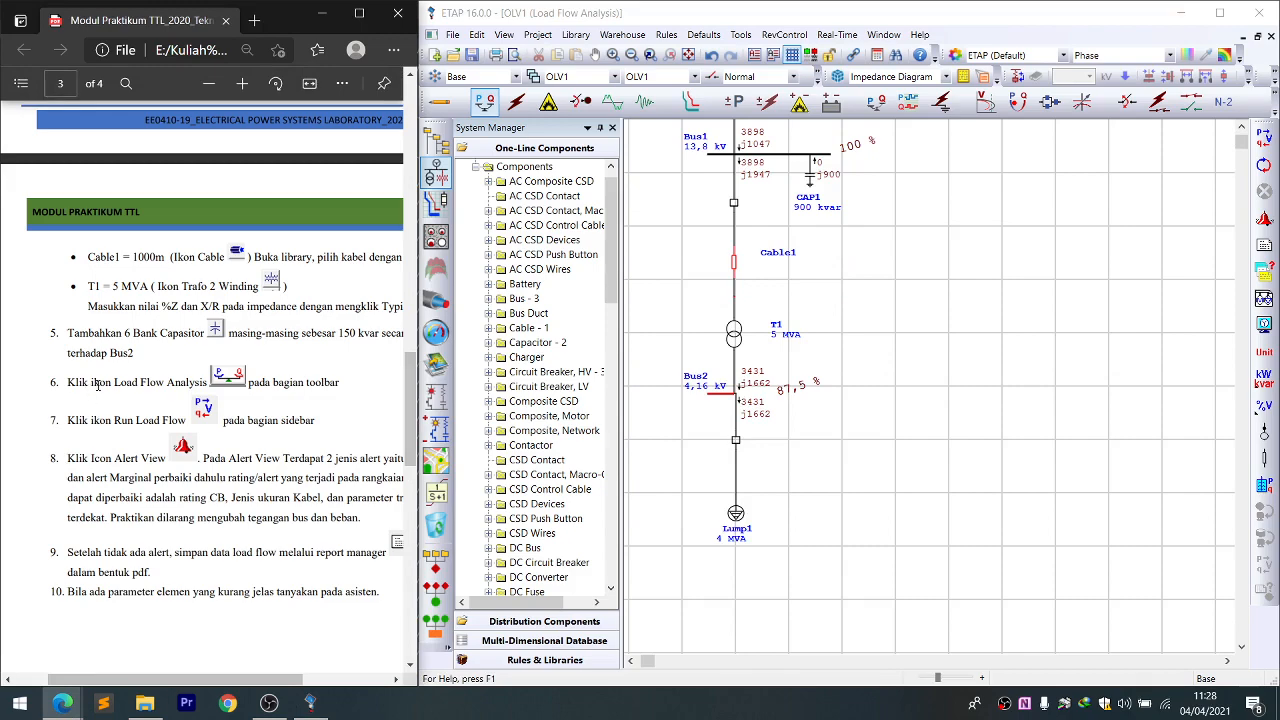
scroll(97, 385, "down", 5)
scroll(188, 449, "up", 5)
scroll(242, 468, "down", 2)
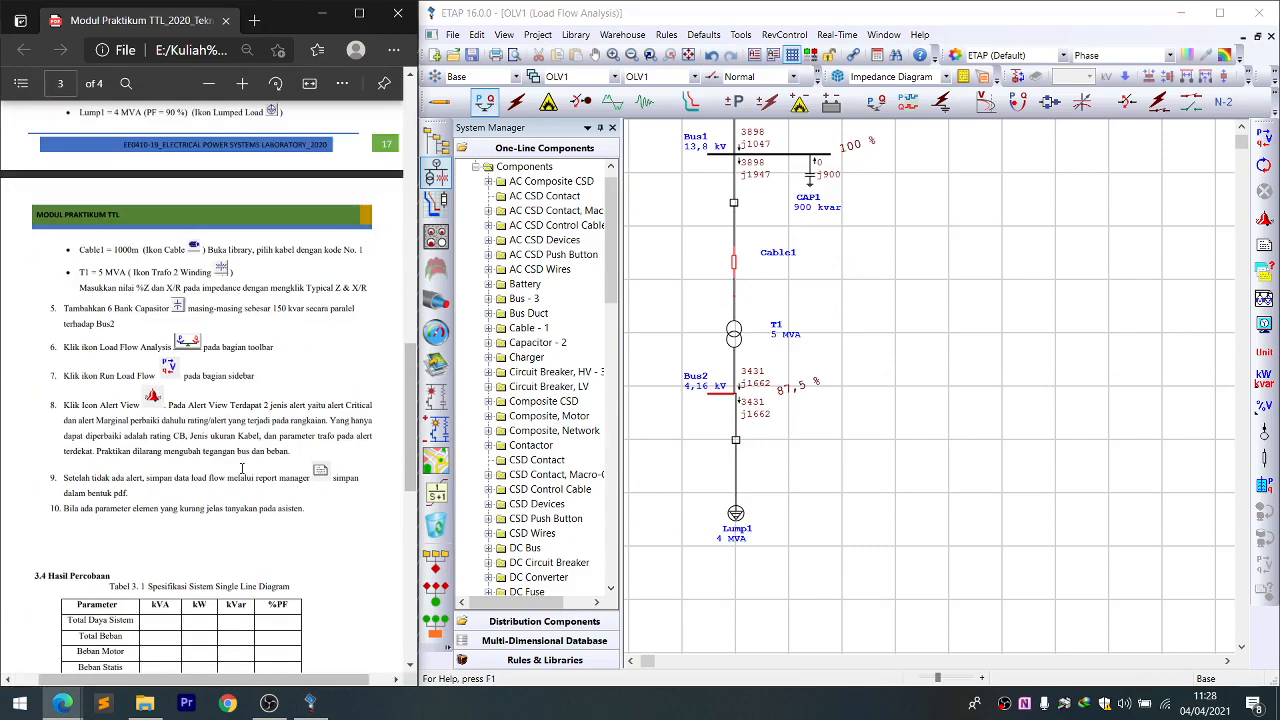
scroll(273, 469, "up", 2)
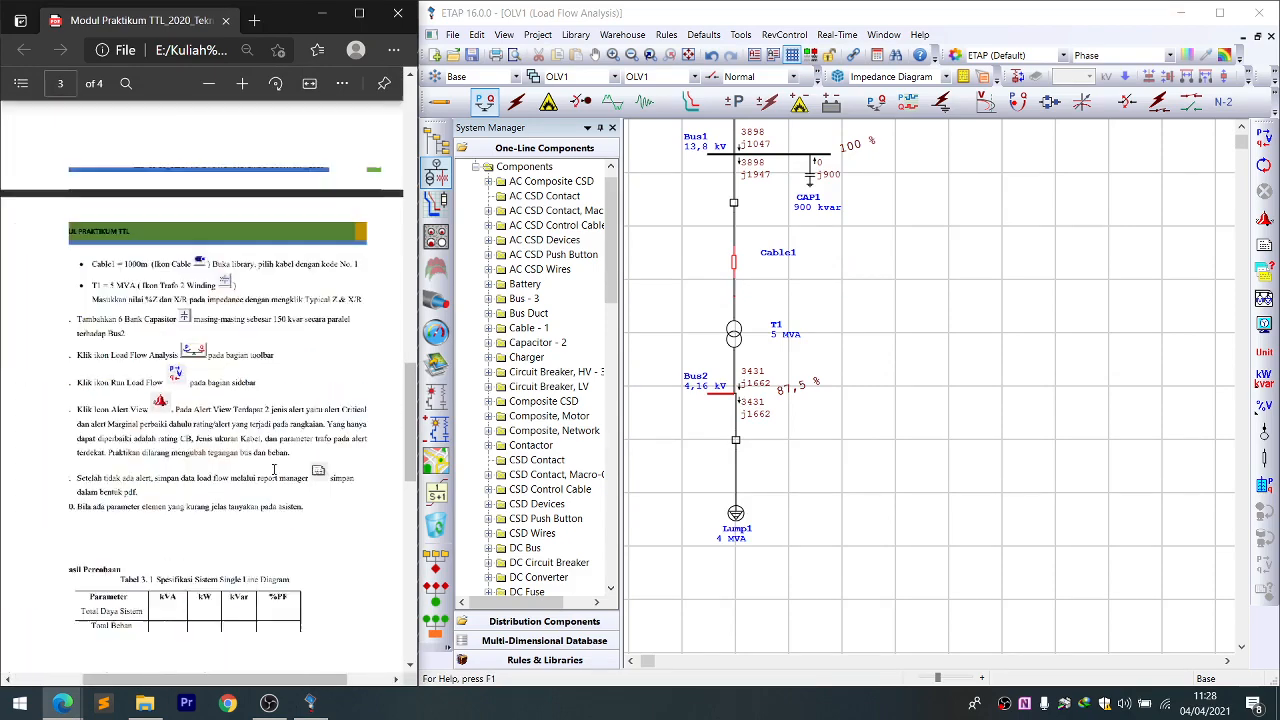
- Open the Load Flow Analysis Alert View and mark the critical and marginal alert wording in the module PDF
left_click(1264, 218)
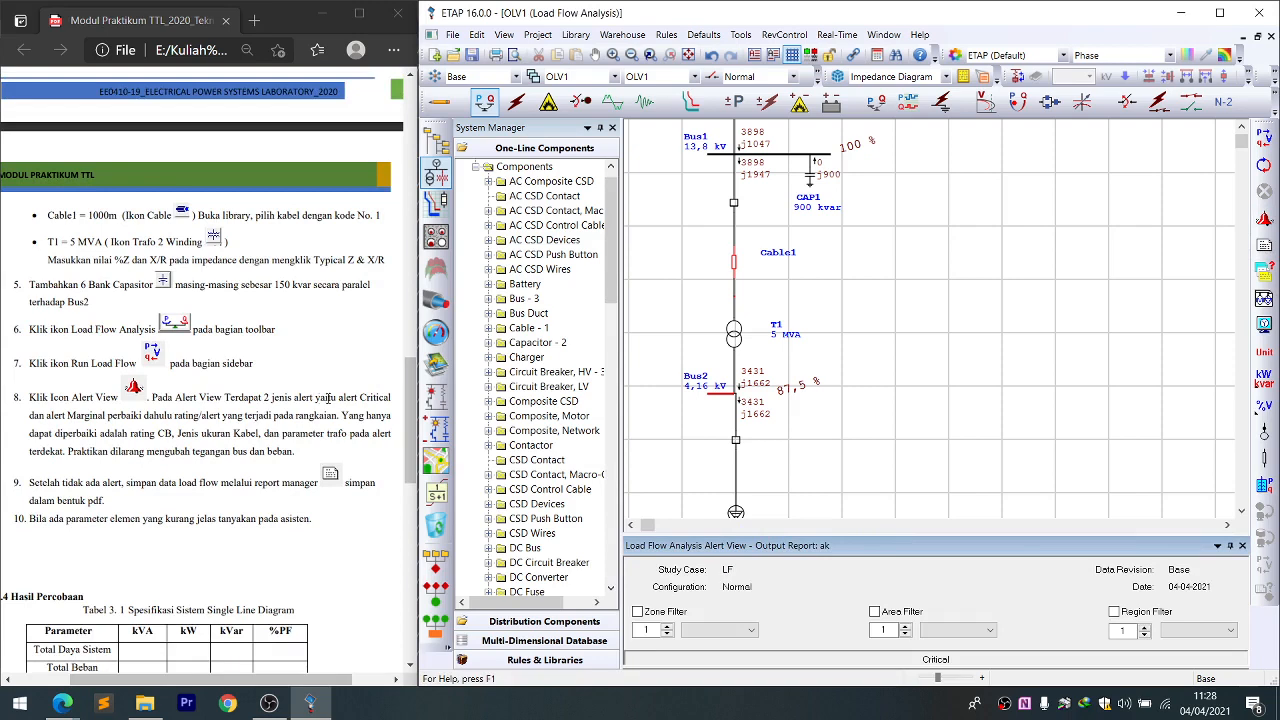
left_click_drag(341, 397, 366, 398)
left_click_drag(47, 415, 75, 416)
left_click(864, 530)
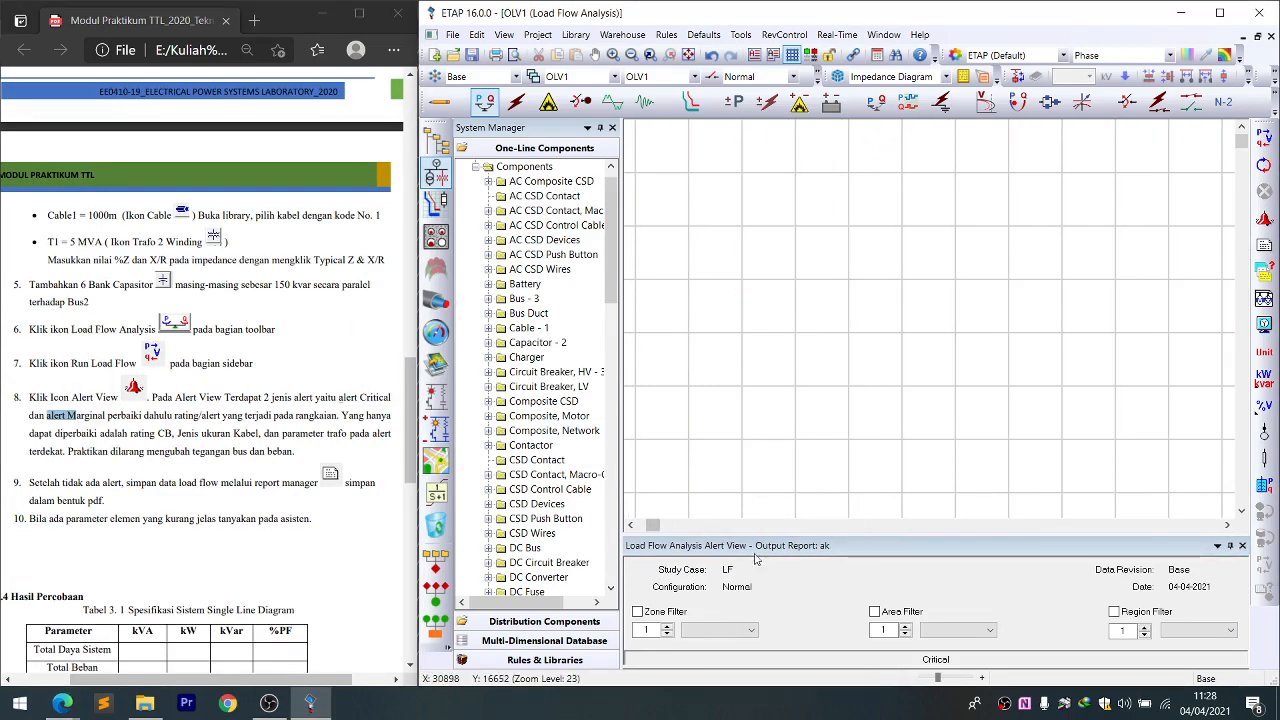
left_click_drag(653, 525, 647, 525)
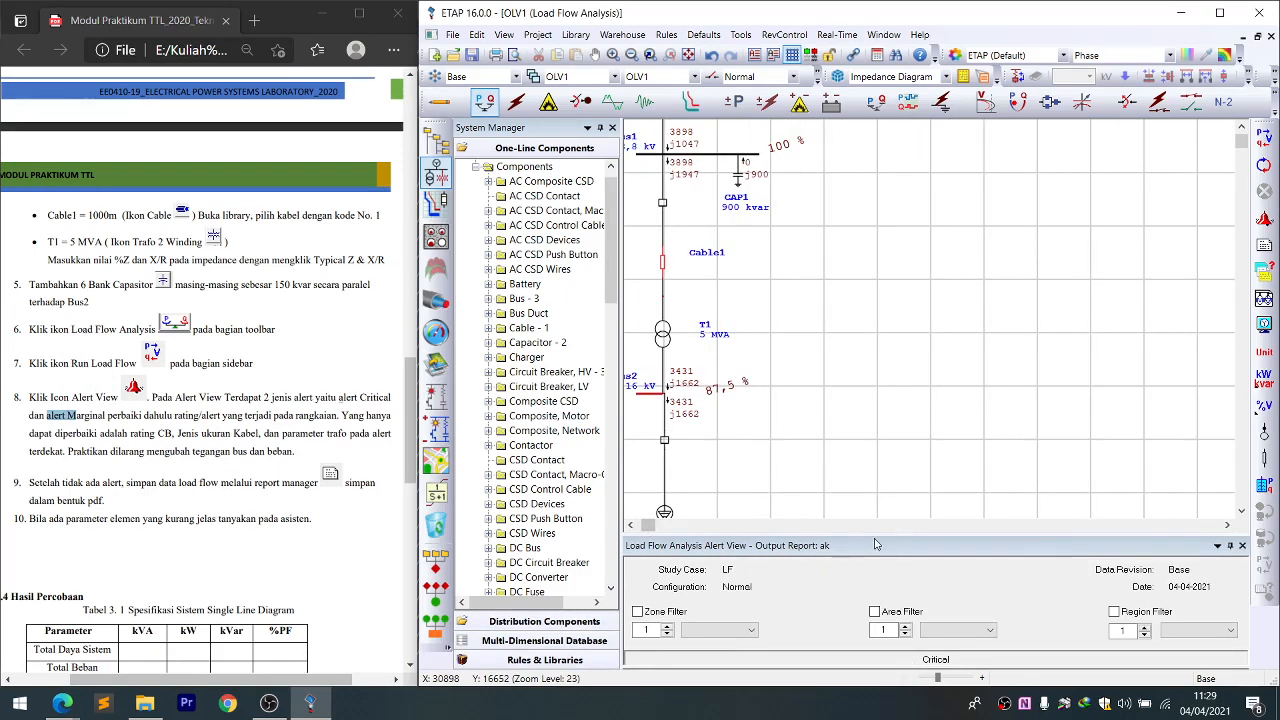
- Enlarge the Load Flow Analysis Alert View and its Critical section, and examine the listed alerts against the one-line diagram
left_click_drag(875, 538, 877, 390)
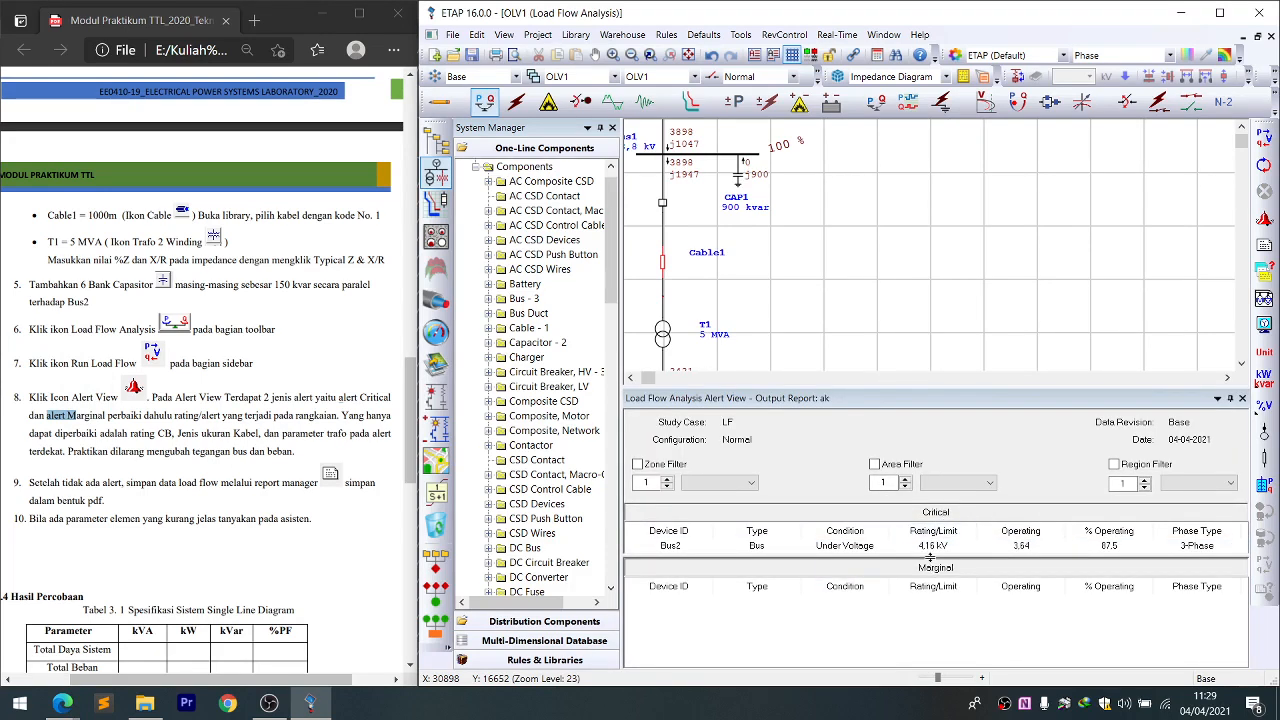
left_click_drag(930, 557, 935, 618)
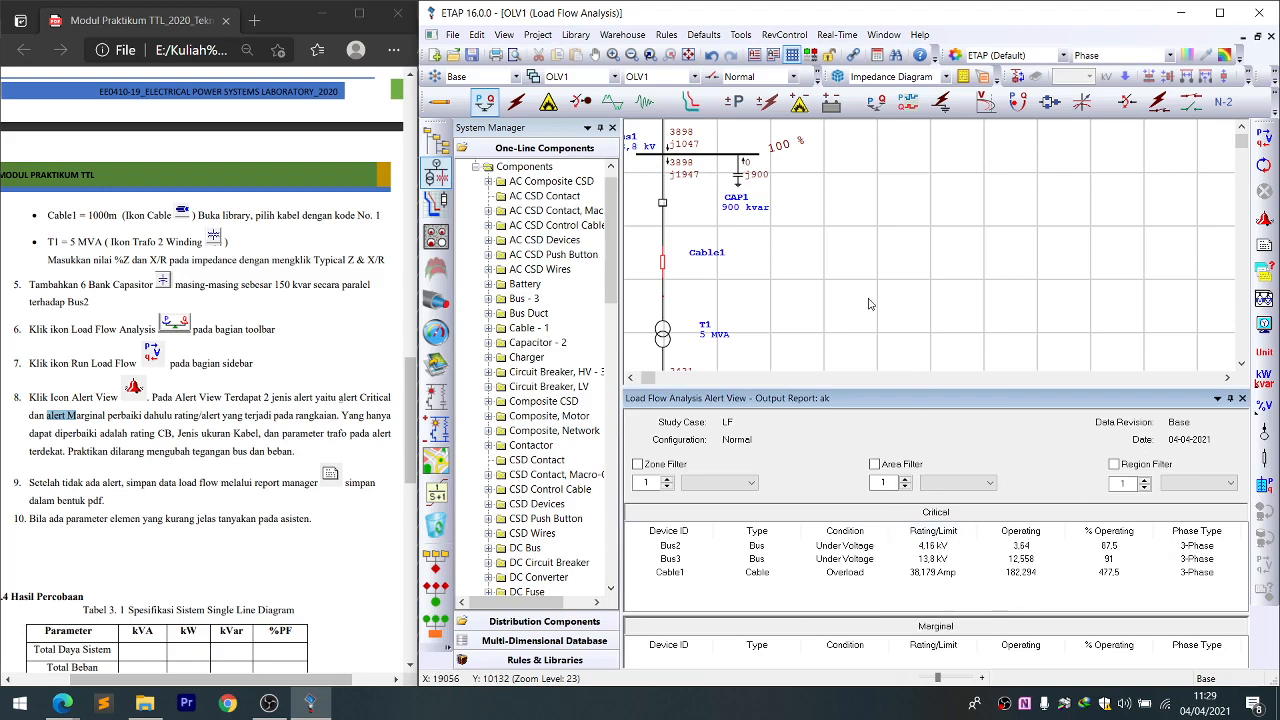
scroll(600, 243, "up", 1)
scroll(658, 252, "down", 1)
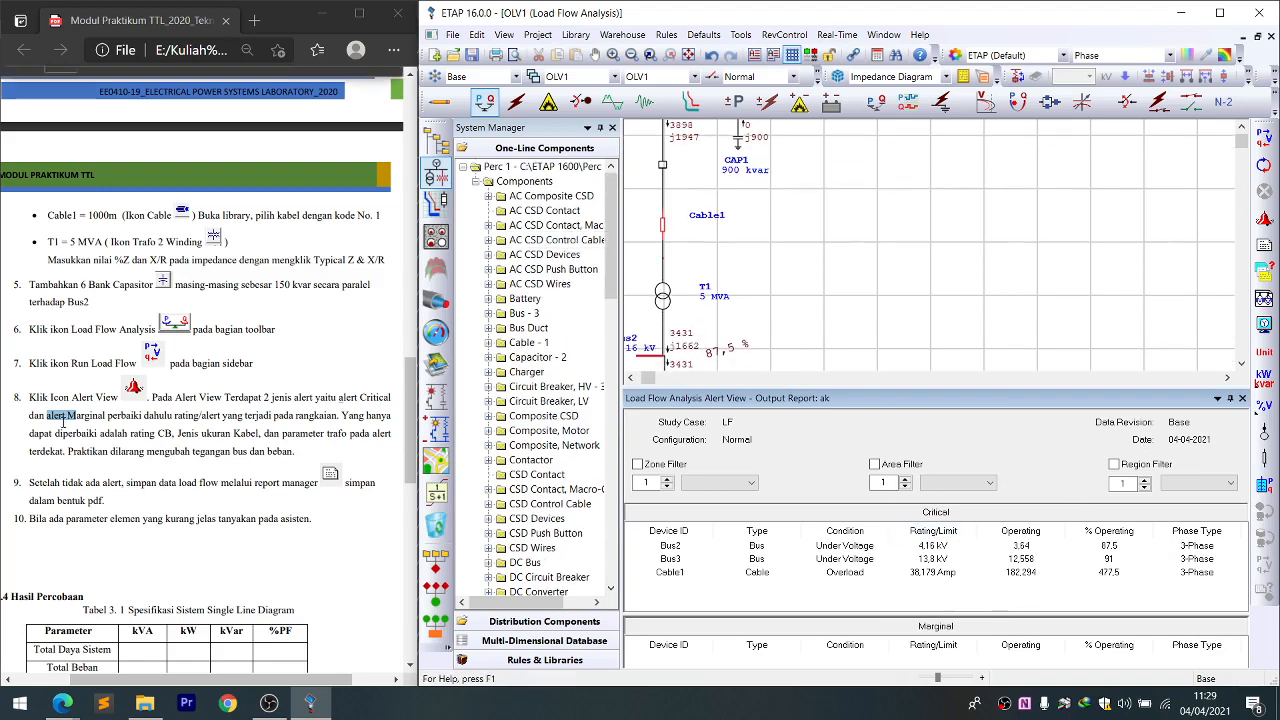
- Read the report manager instruction in the module PDF and export the Complete load flow report ak in PDF format
left_click(166, 398)
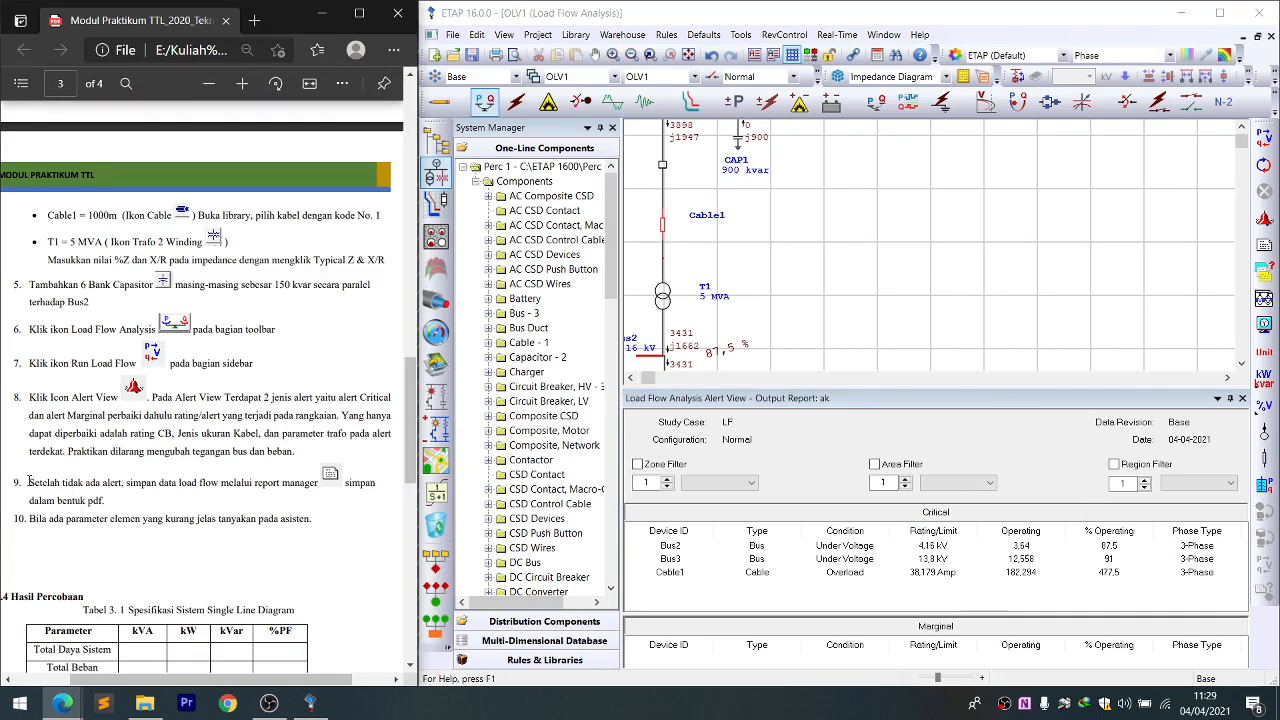
left_click_drag(29, 482, 100, 484)
left_click(93, 517)
left_click(1265, 247)
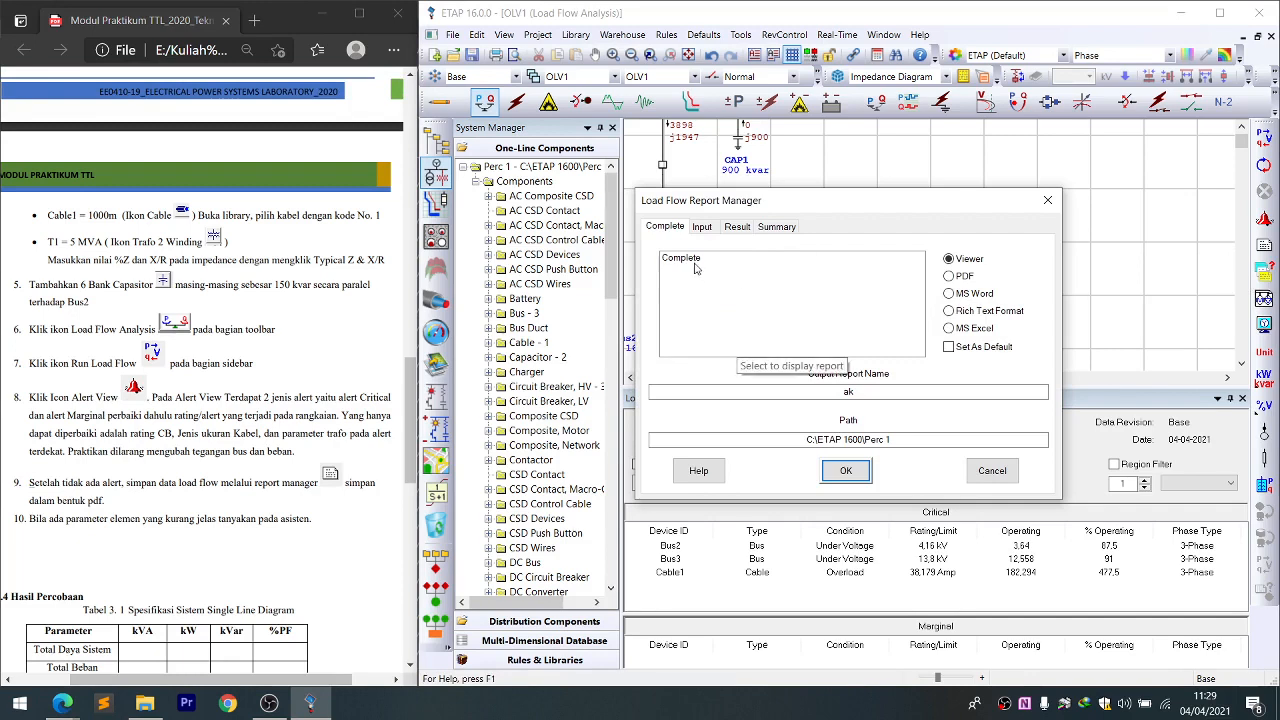
left_click(682, 261)
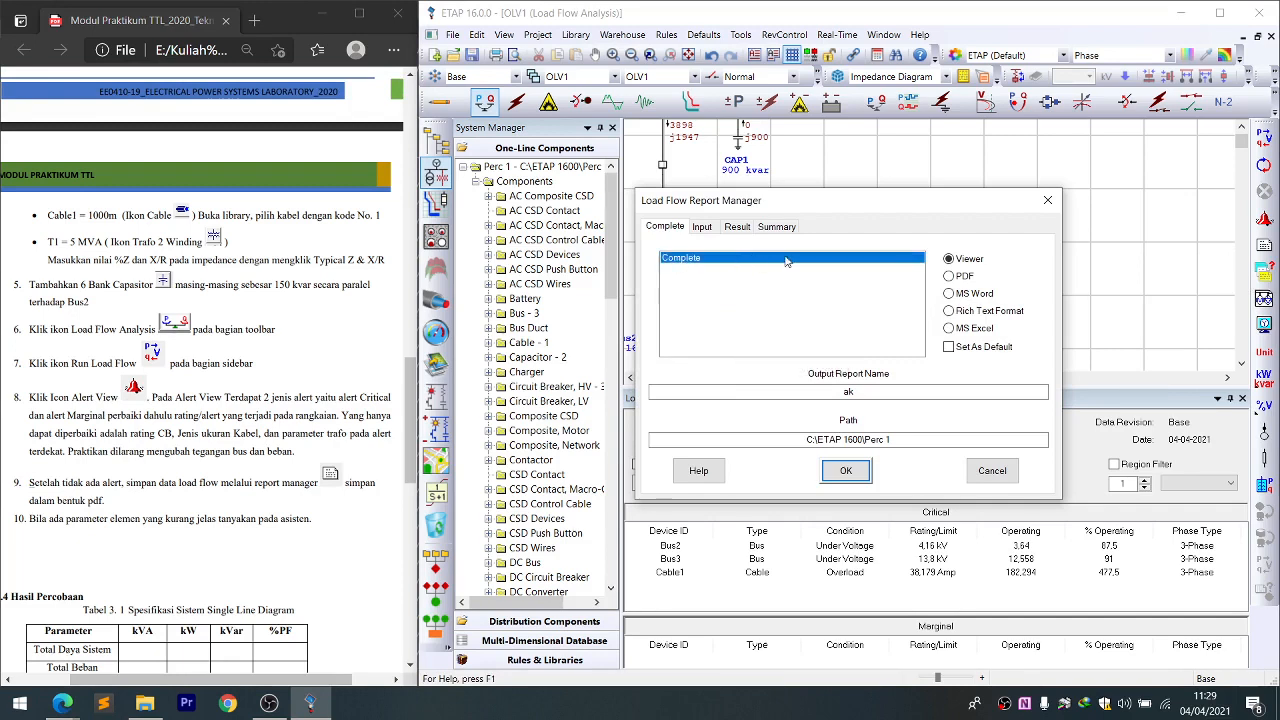
left_click(964, 278)
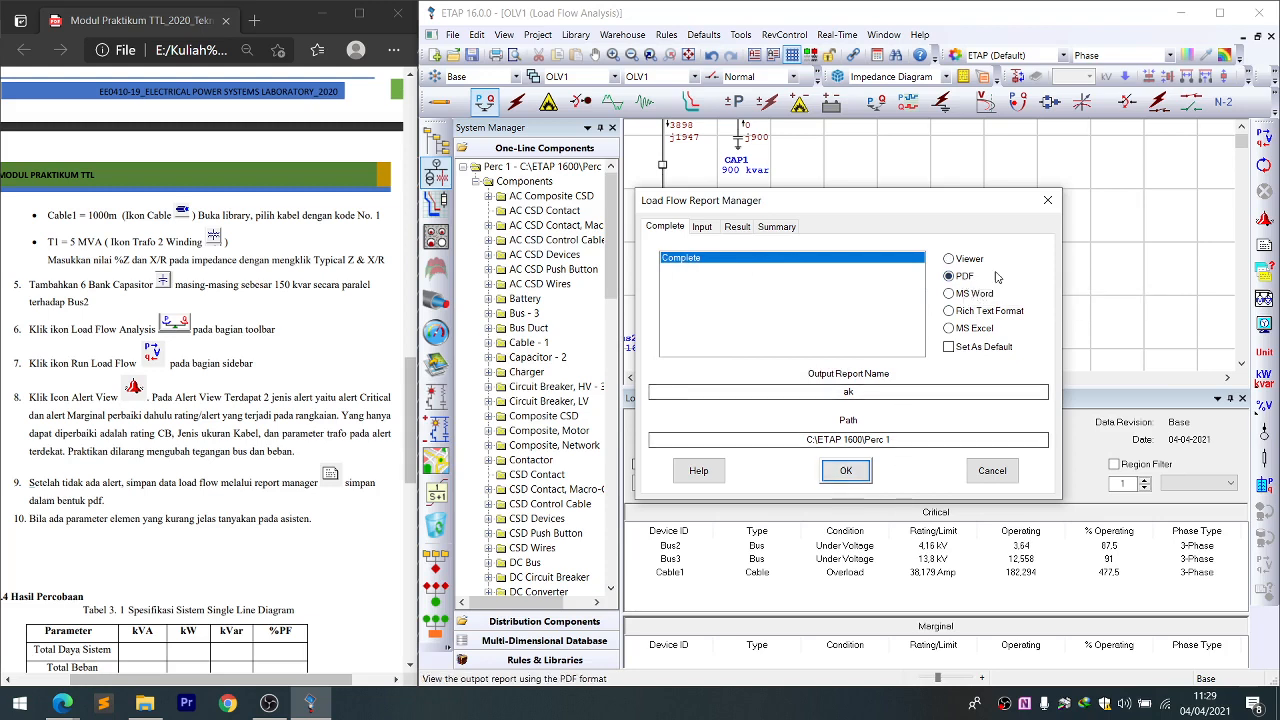
left_click(852, 470)
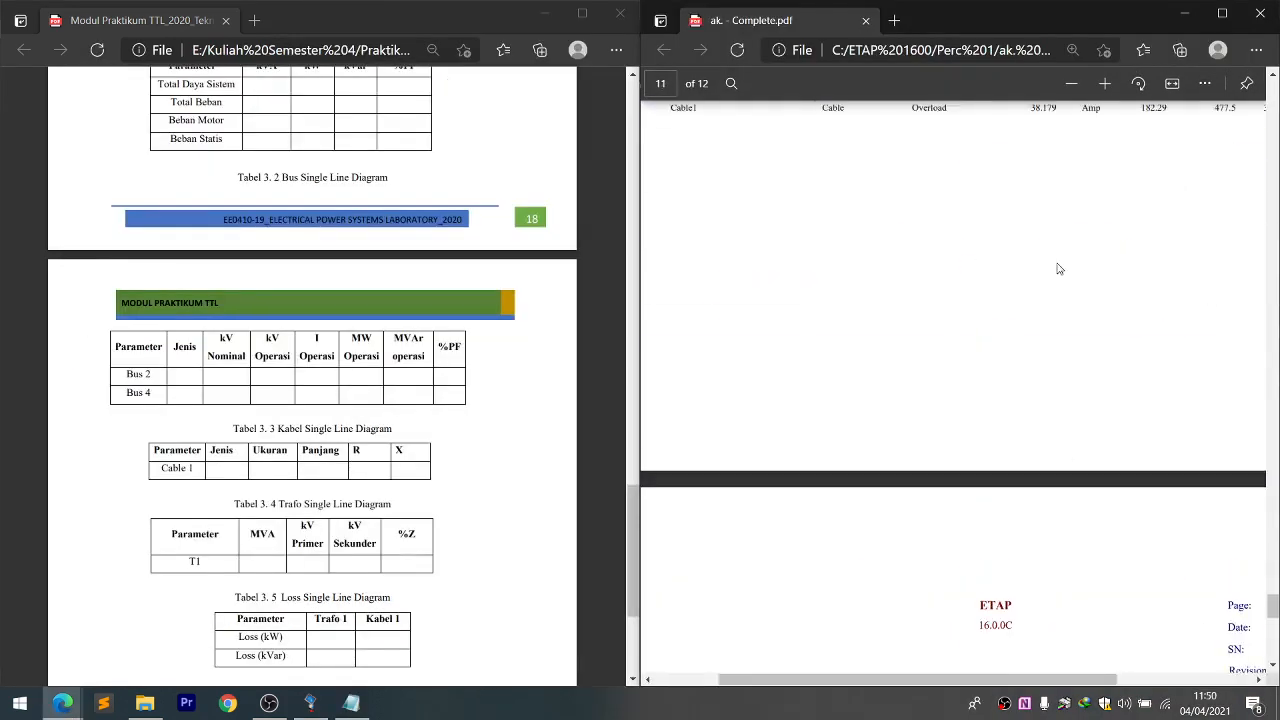
- Return to the first page of the ak report and find Table 3.1 in the module PDF's Hasil Percobaan section
scroll(1235, 548, "up", 1)
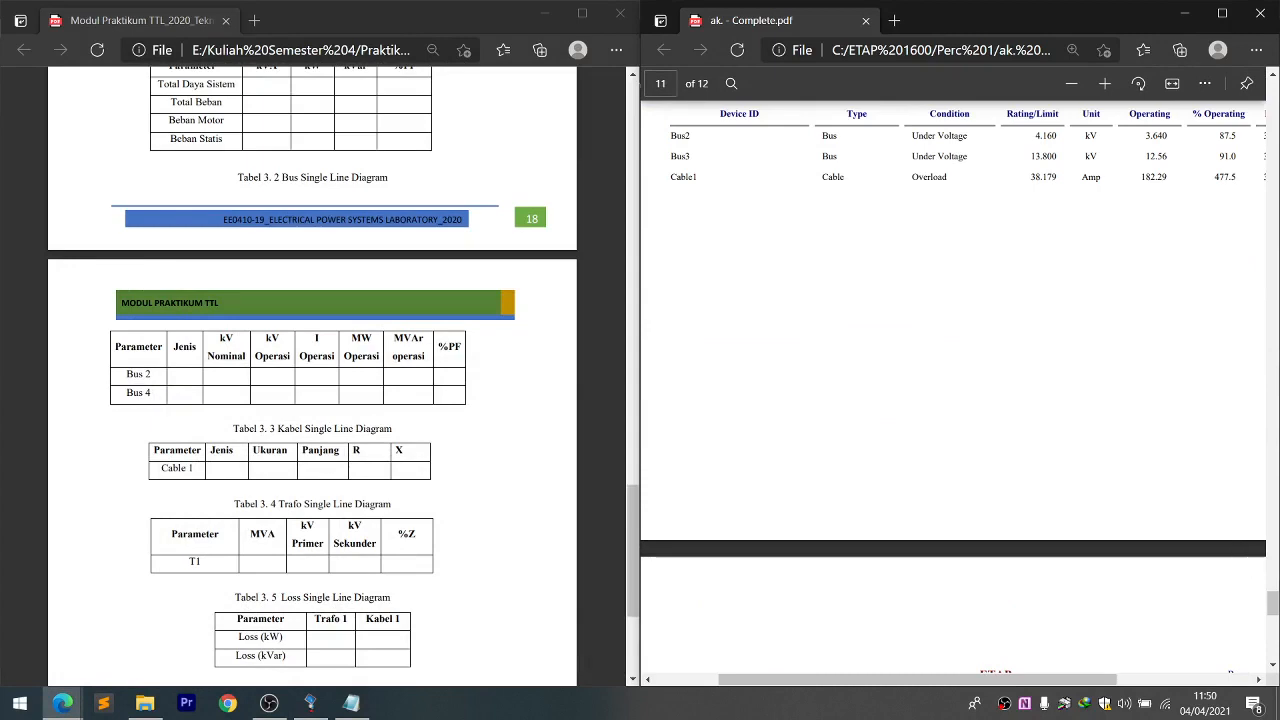
left_click_drag(1273, 602, 1240, 76)
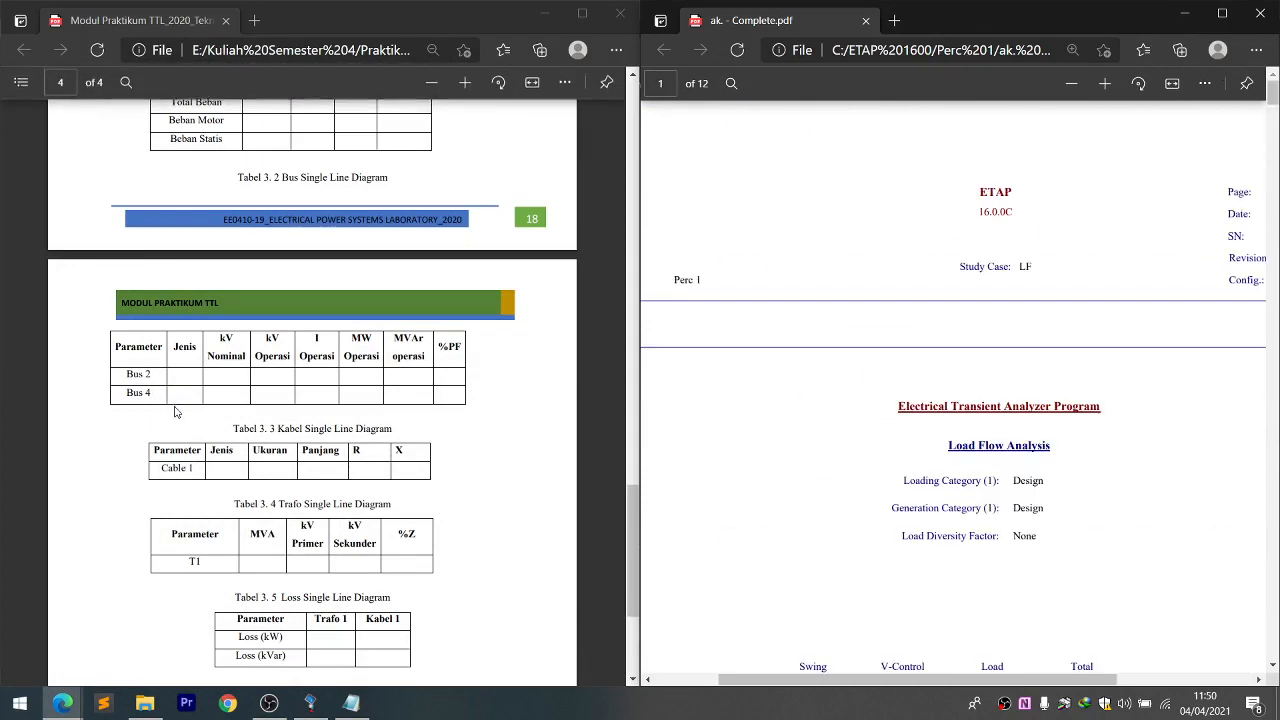
scroll(212, 396, "up", 4)
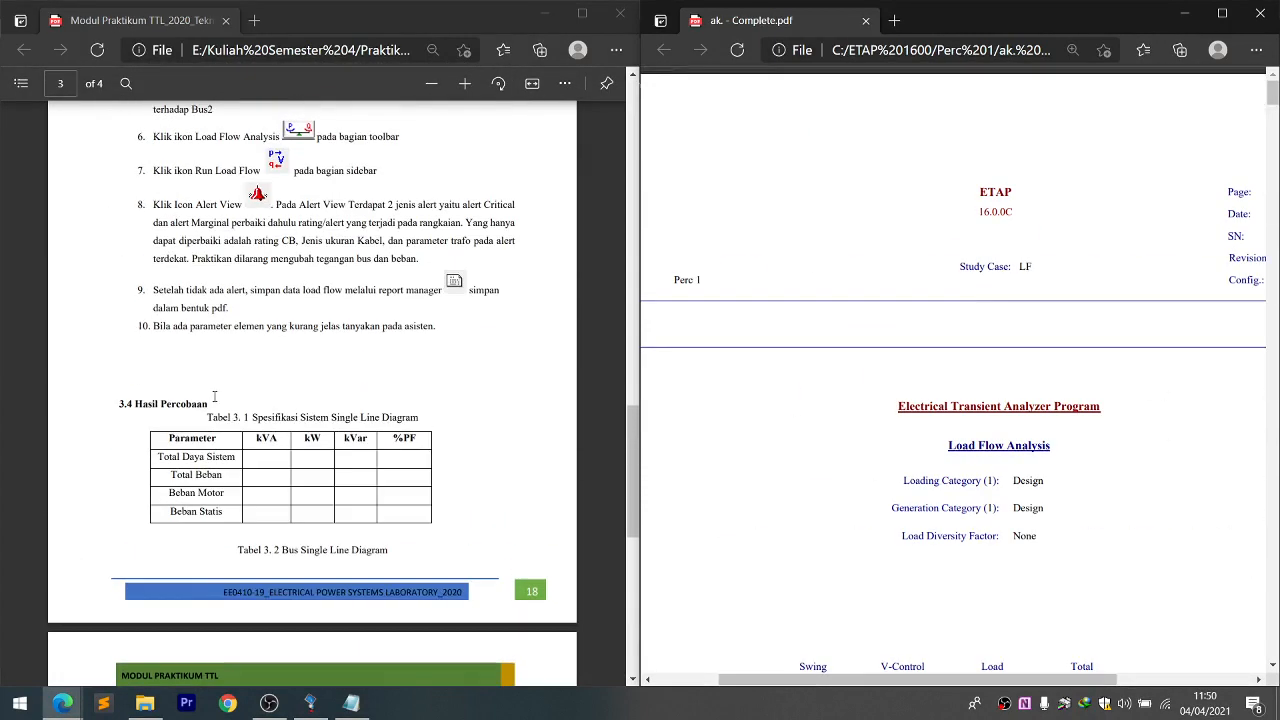
scroll(205, 395, "down", 1)
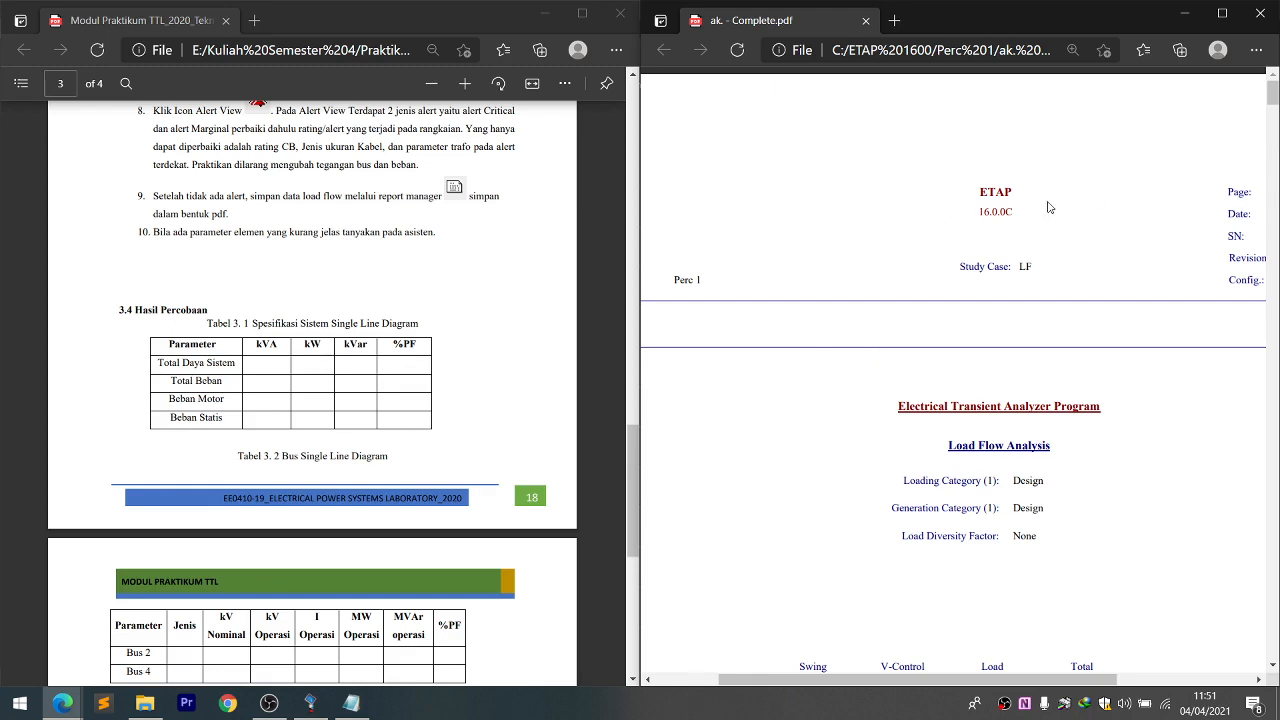
- Examine the Summary of Total Generation, Loading & Demand in the ak report for the system specification values of Table 3.1
left_click_drag(1272, 100, 1272, 632)
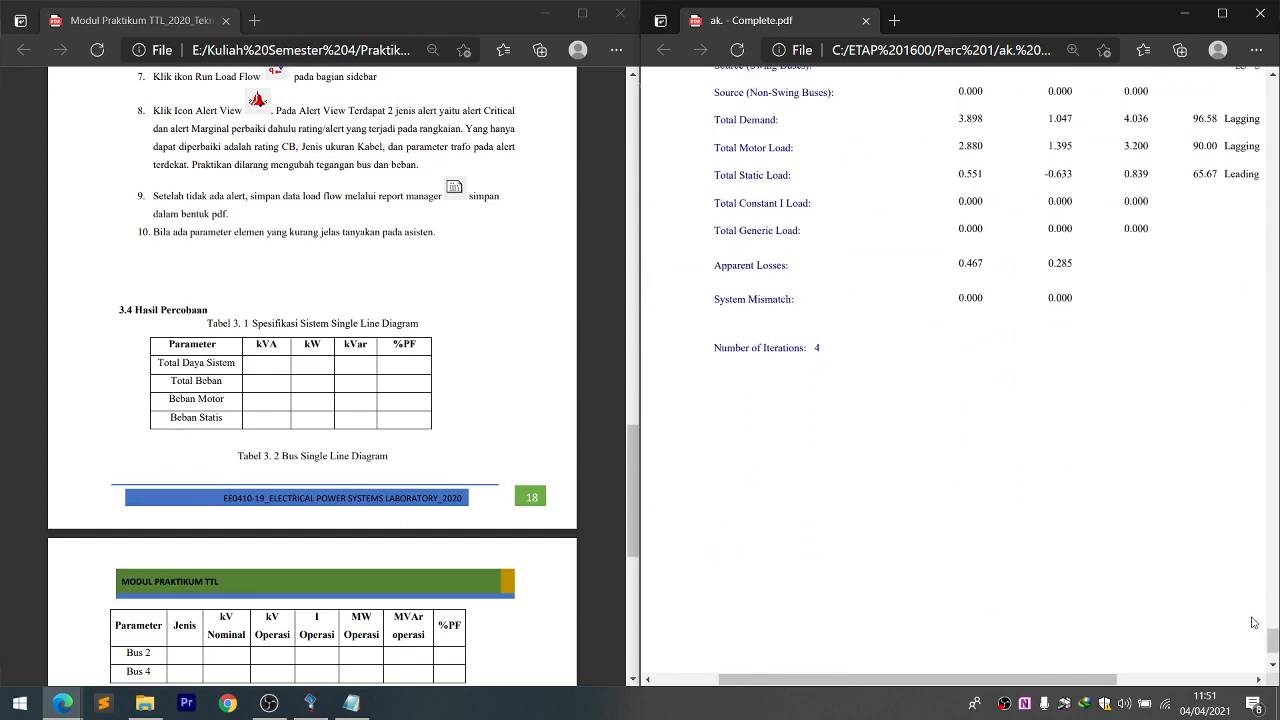
scroll(1232, 600, "down", 1)
scroll(969, 452, "down", 1)
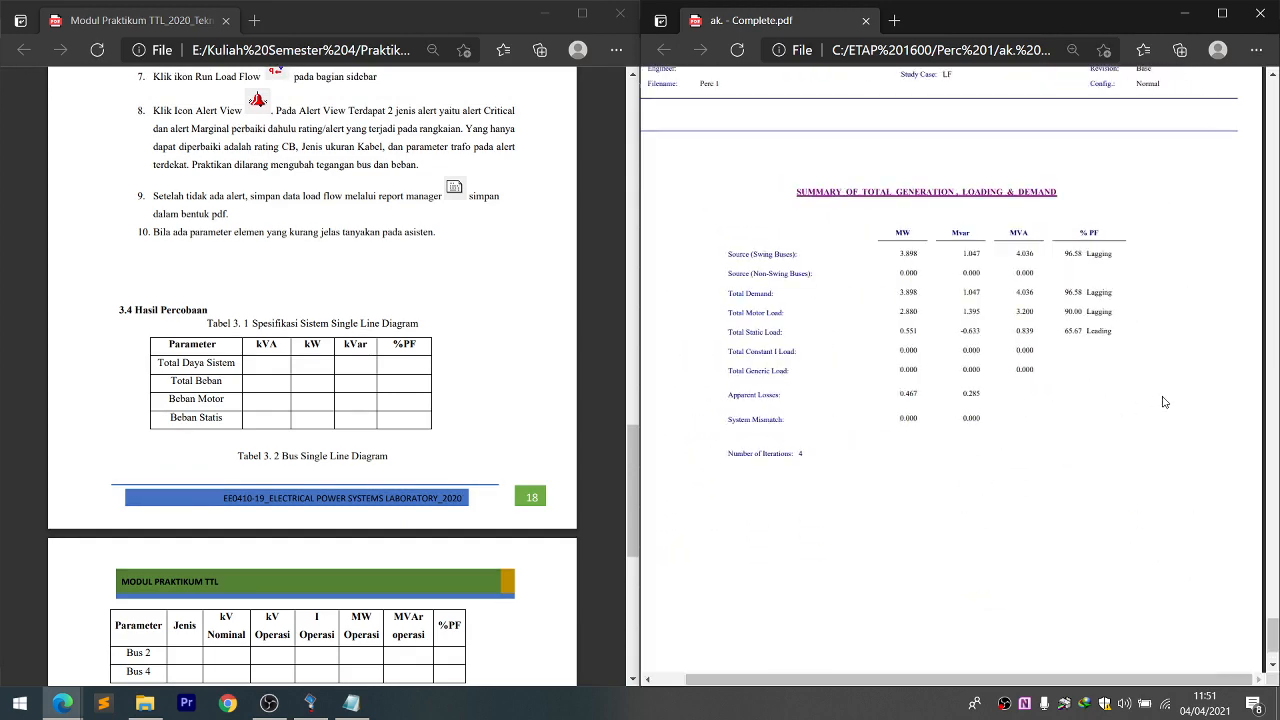
scroll(1117, 400, "up", 1)
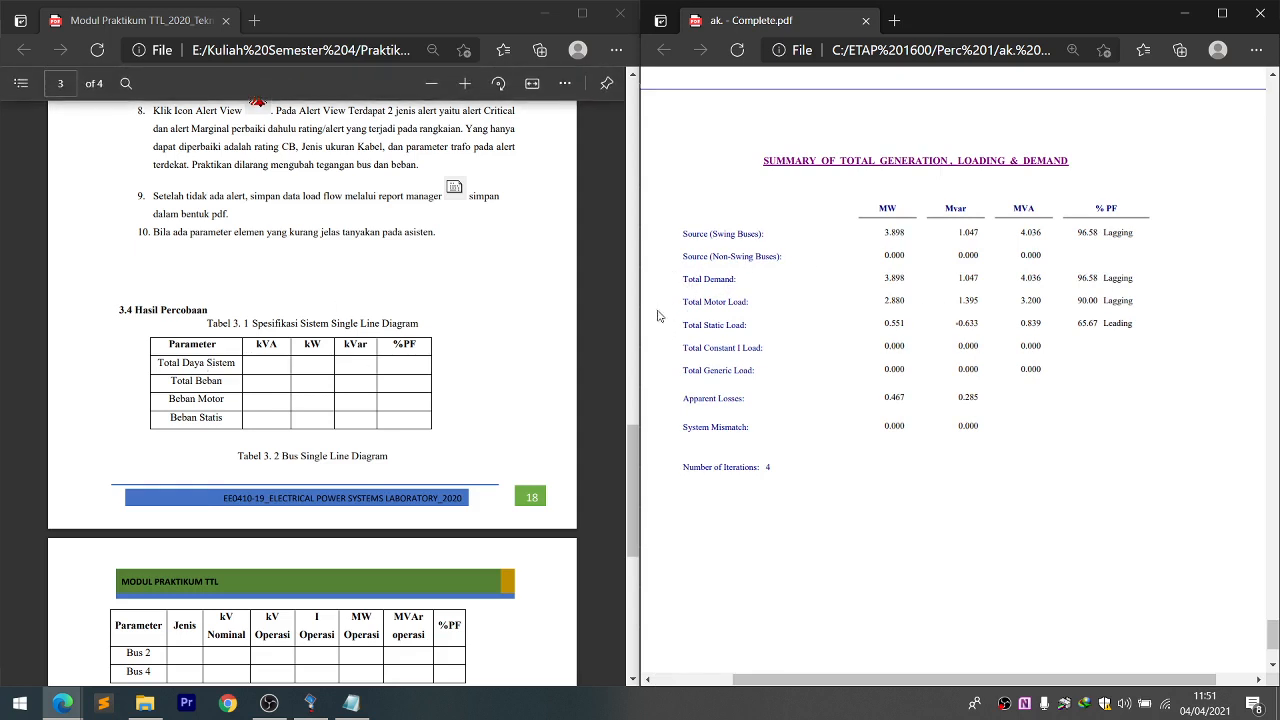
double_click(695, 287)
left_click(694, 306)
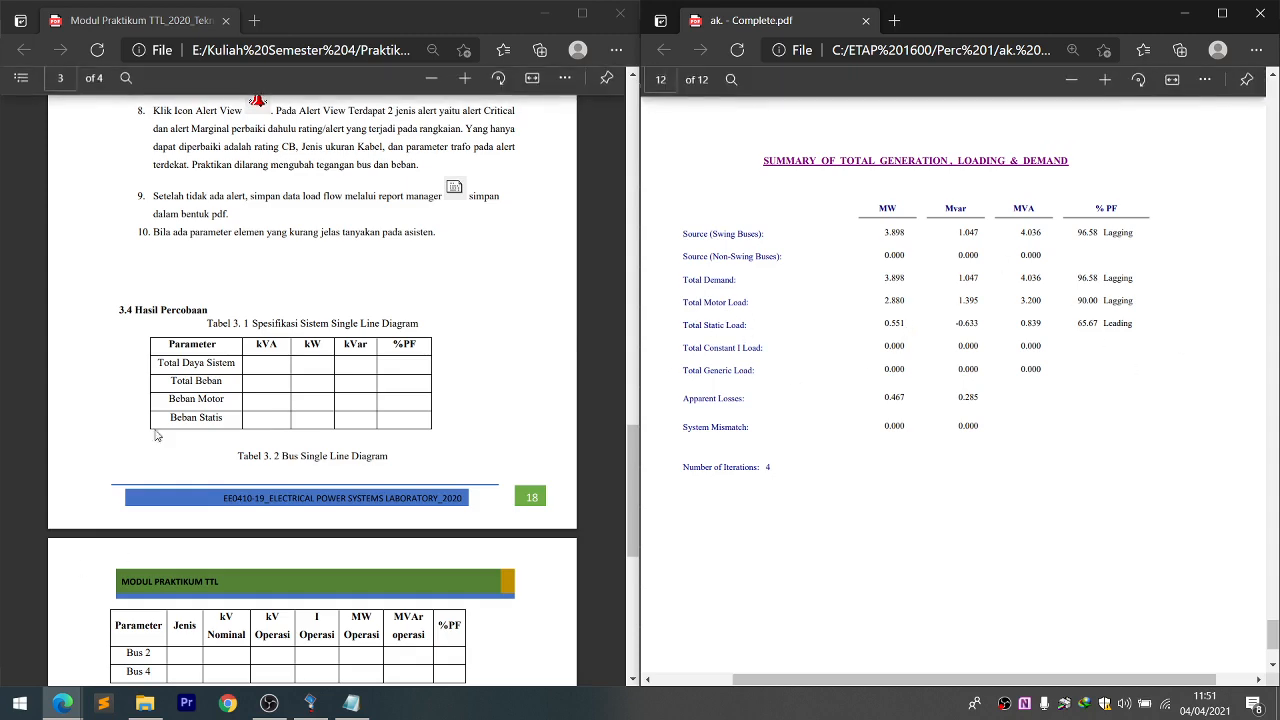
- Read the bus, cable, transformer and loss tables in the module PDF and compare the bus names with its single line diagram
scroll(150, 410, "down", 3)
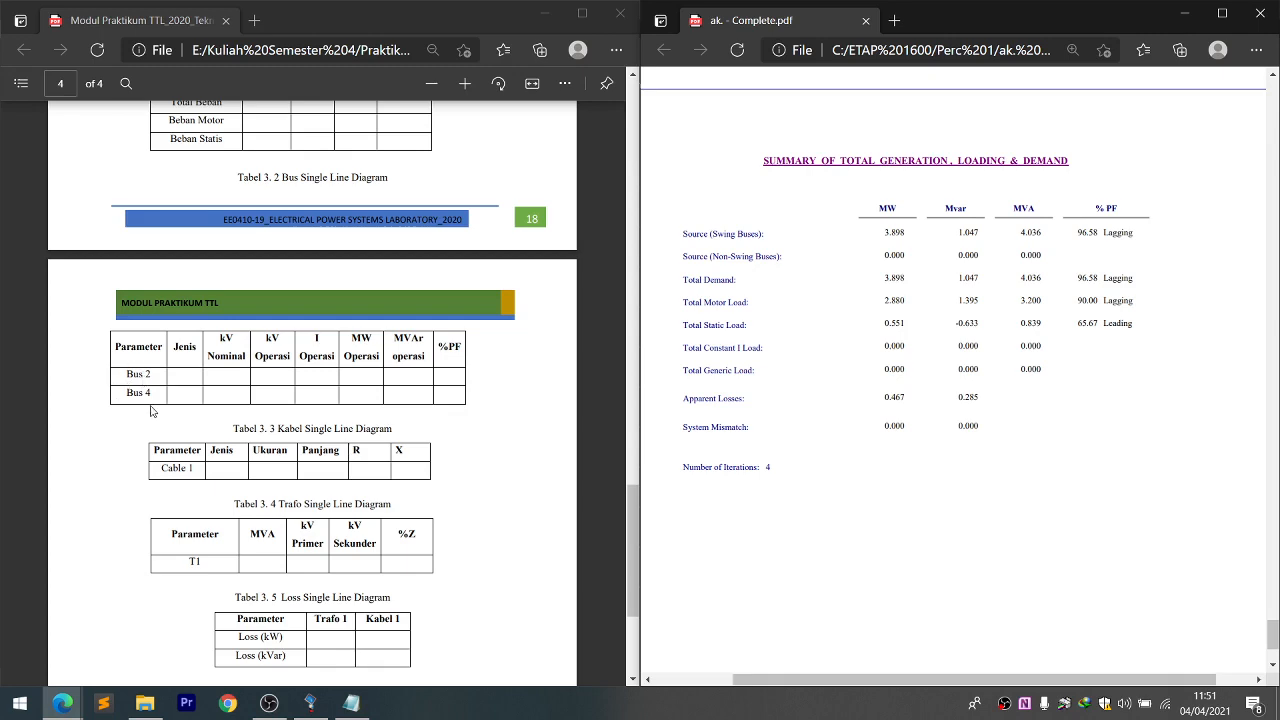
scroll(160, 410, "up", 2)
scroll(170, 450, "down", 1)
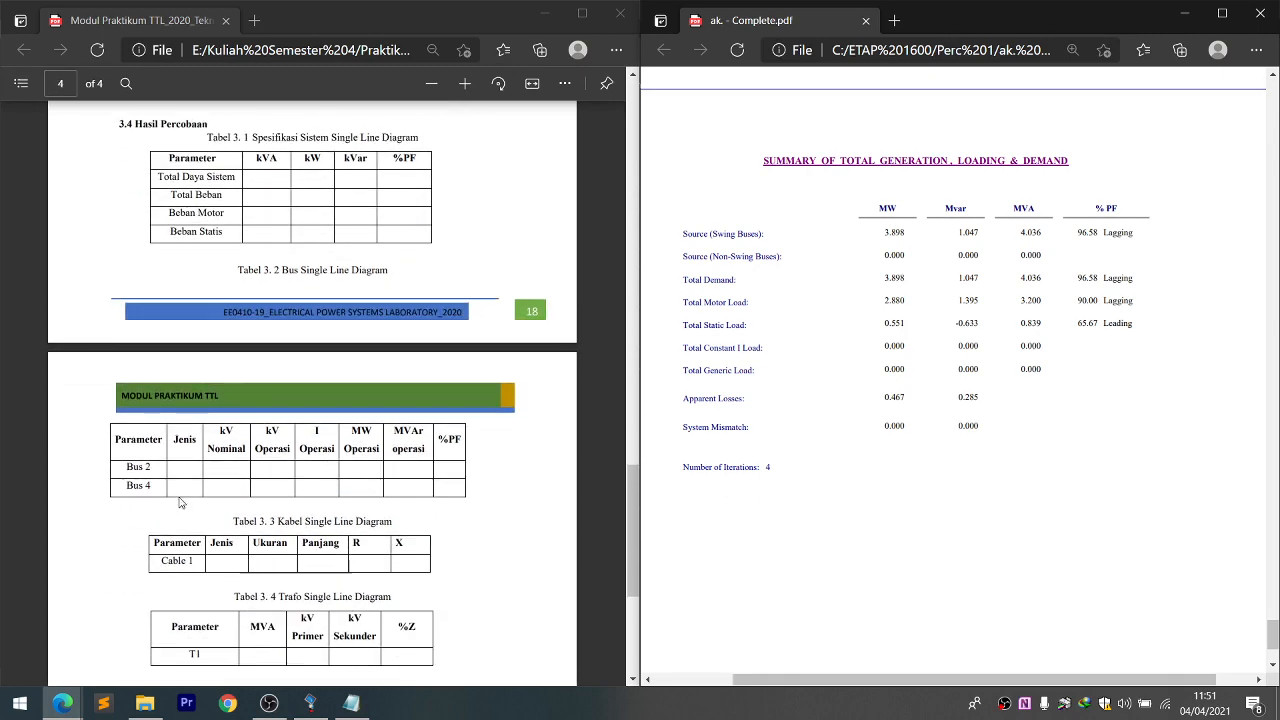
scroll(212, 505, "up", 9)
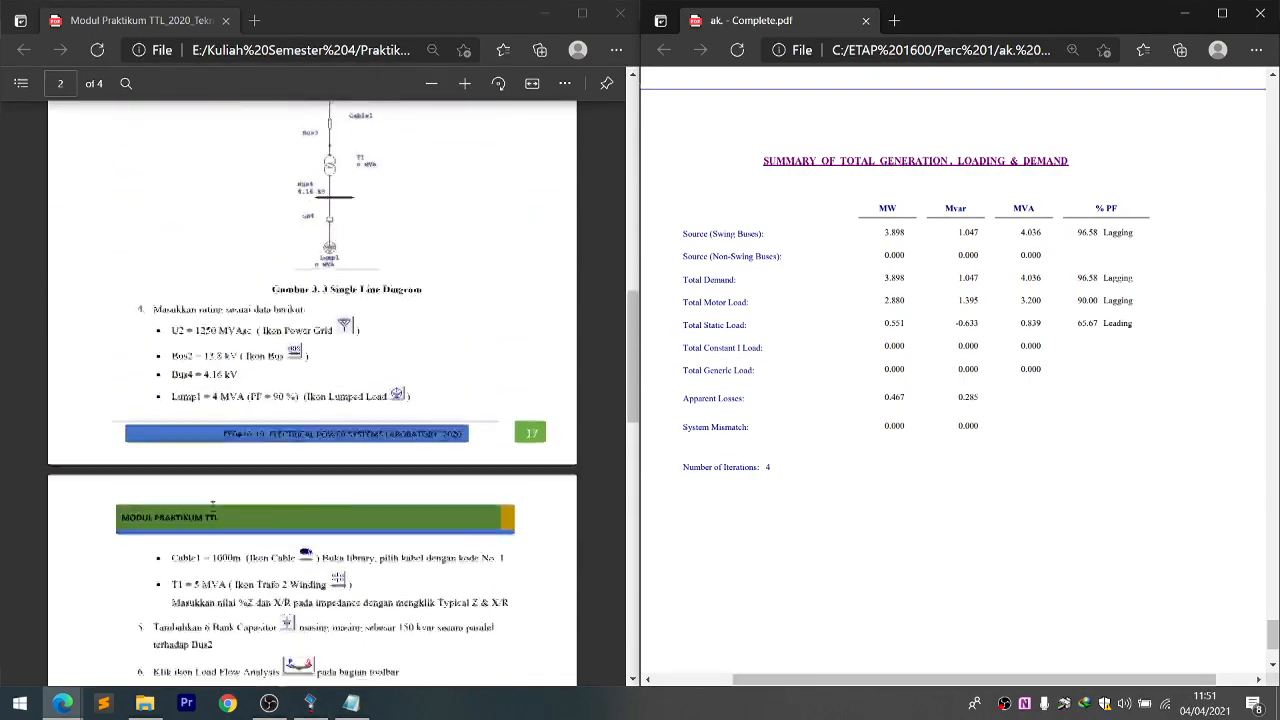
scroll(212, 505, "up", 4)
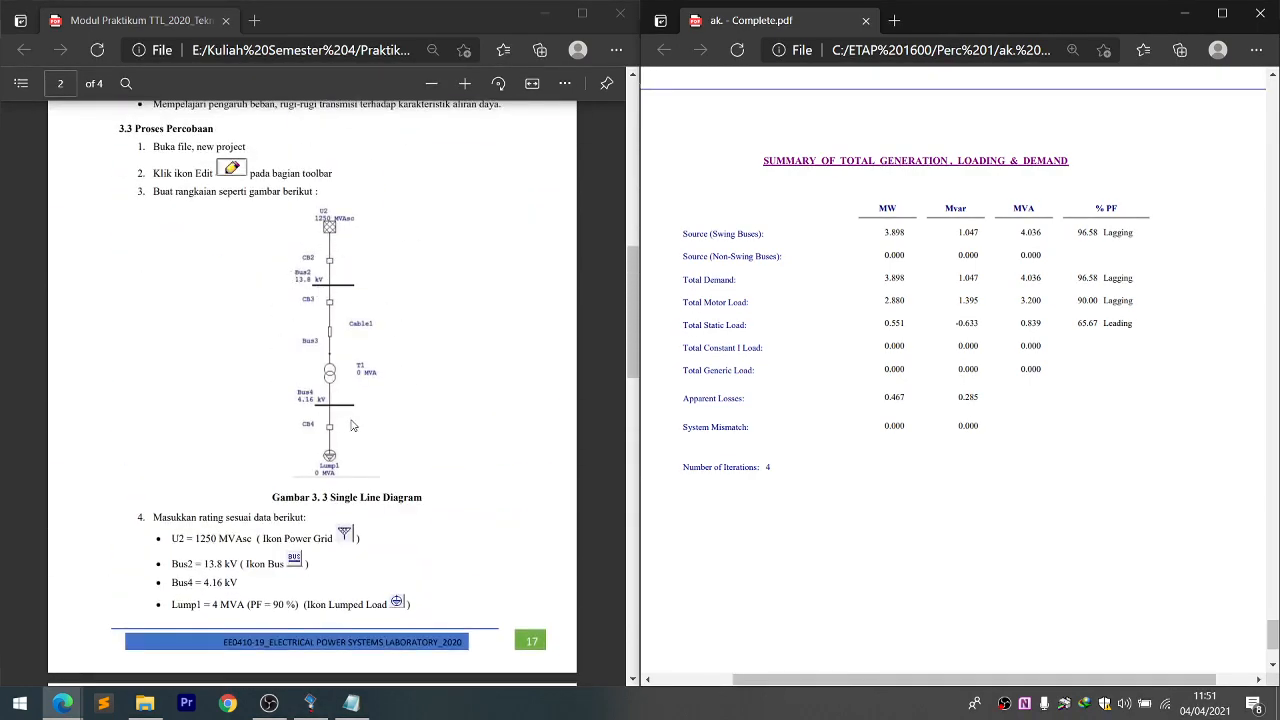
scroll(290, 411, "down", 20)
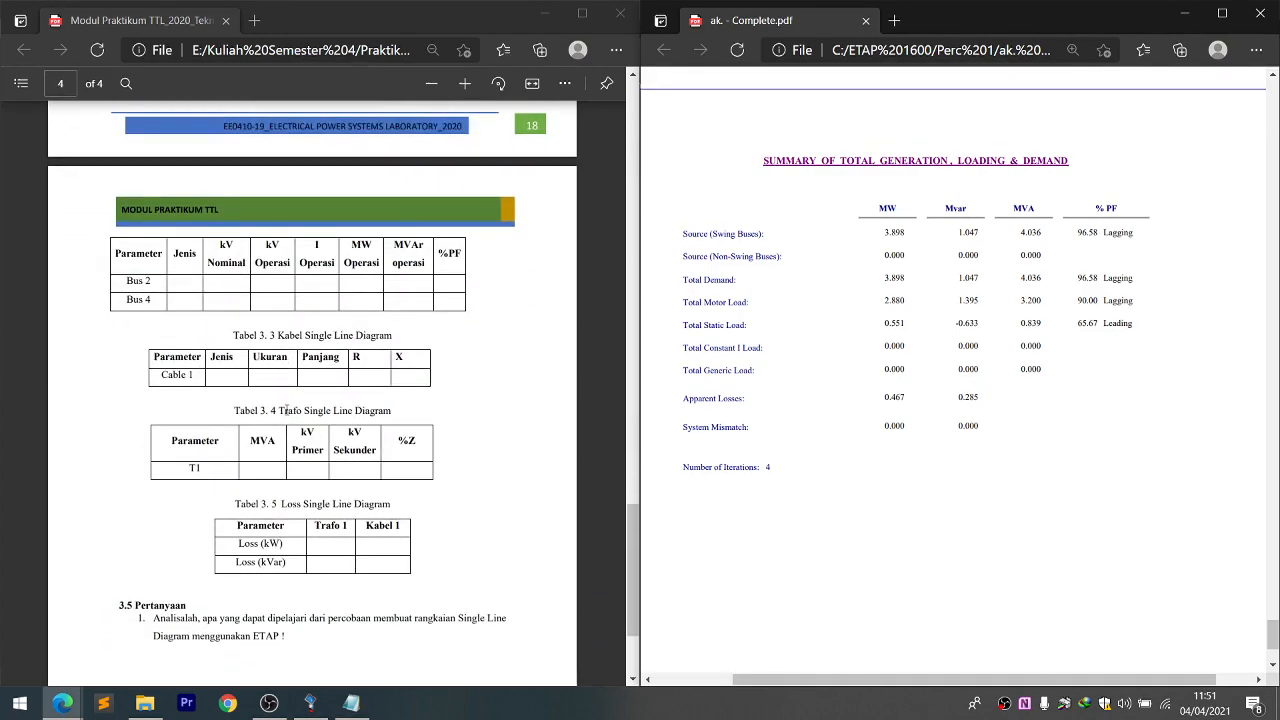
scroll(287, 410, "up", 1)
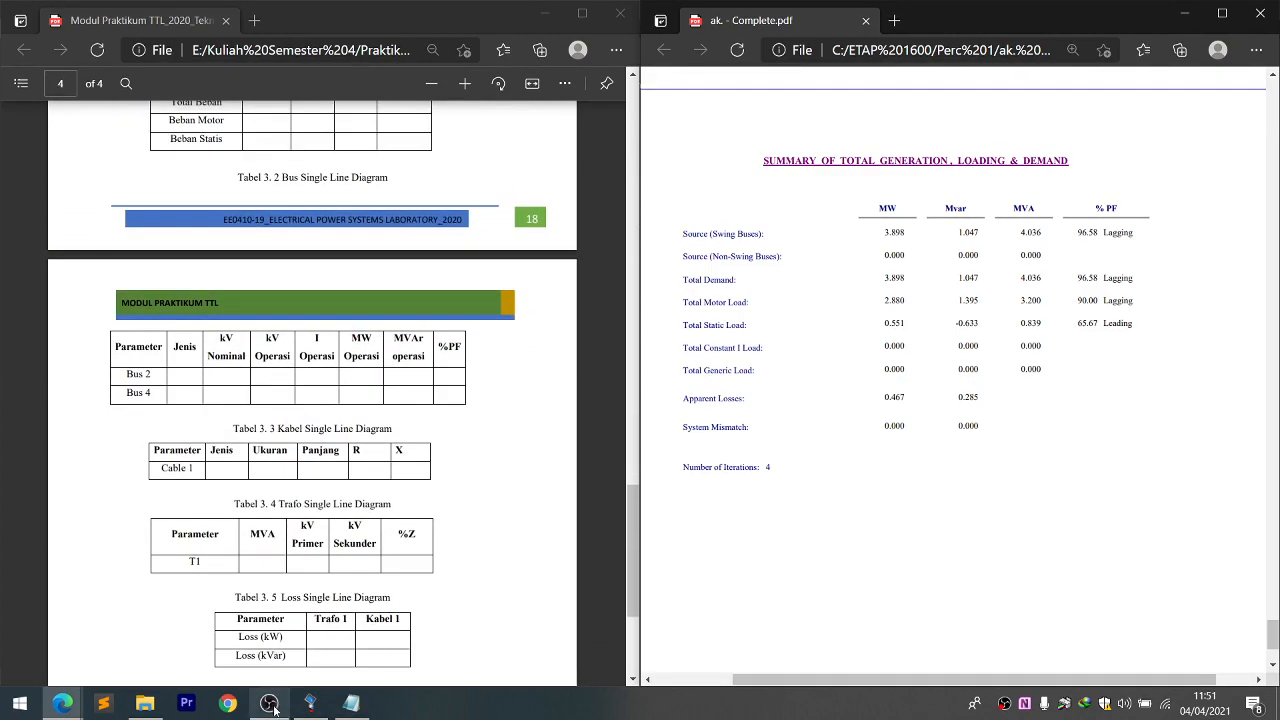
- Switch to ETAP to inspect Bus2 on the one-line diagram, and return to the ak report and module PDF
left_click(310, 703)
scroll(731, 321, "down", 3)
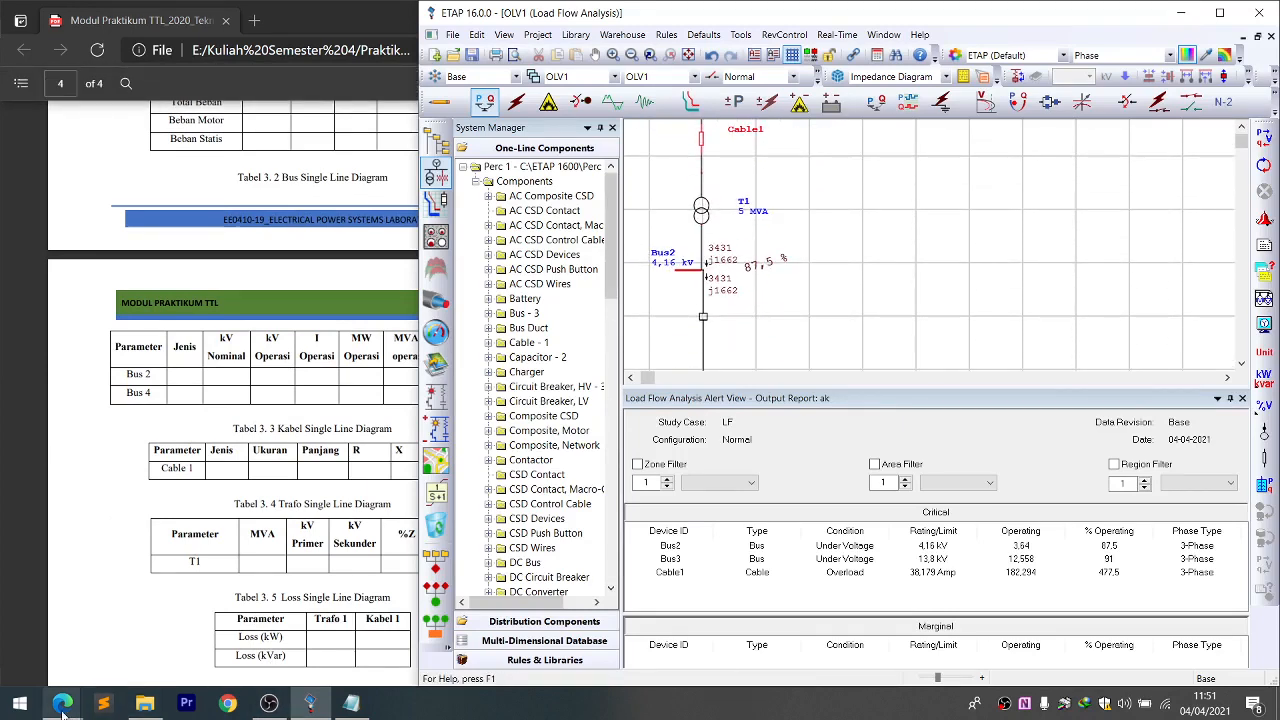
left_click(134, 615)
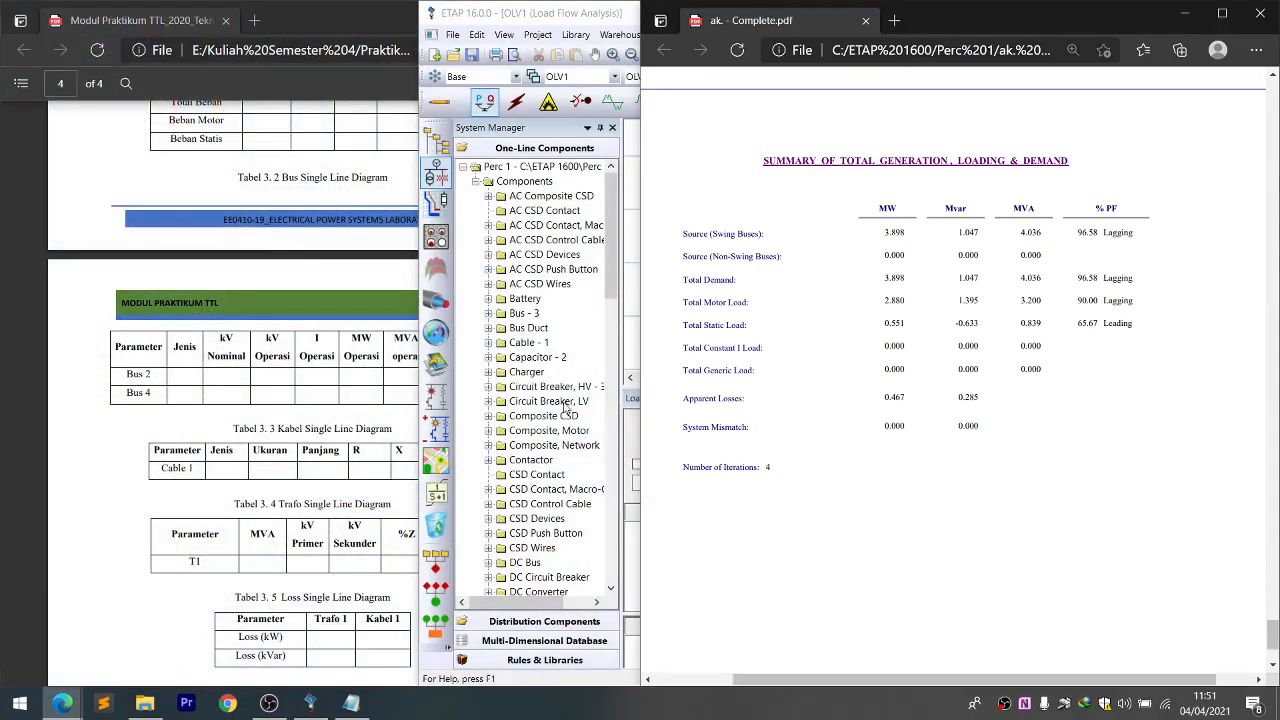
left_click(350, 600)
- Bring the Notepad notes into view over the PDFs and examine the Load Flow Report page in the ak report for the bus data
left_click(362, 705)
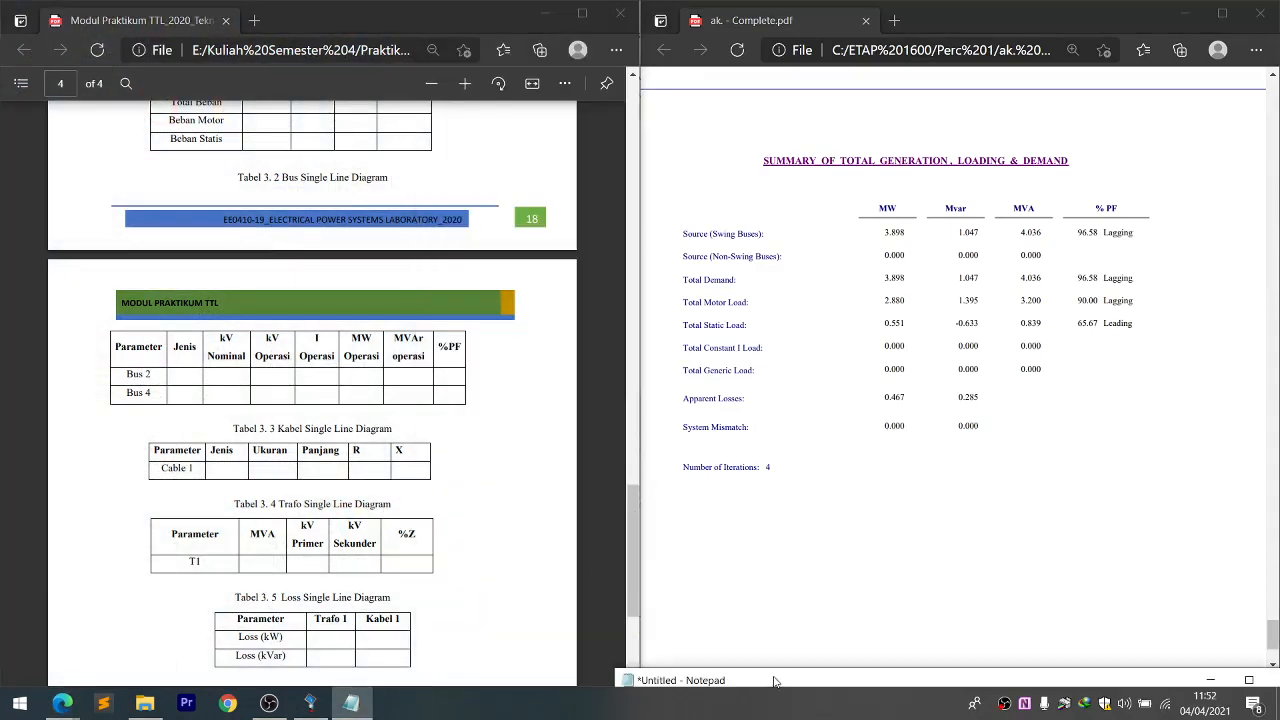
left_click_drag(774, 682, 641, 390)
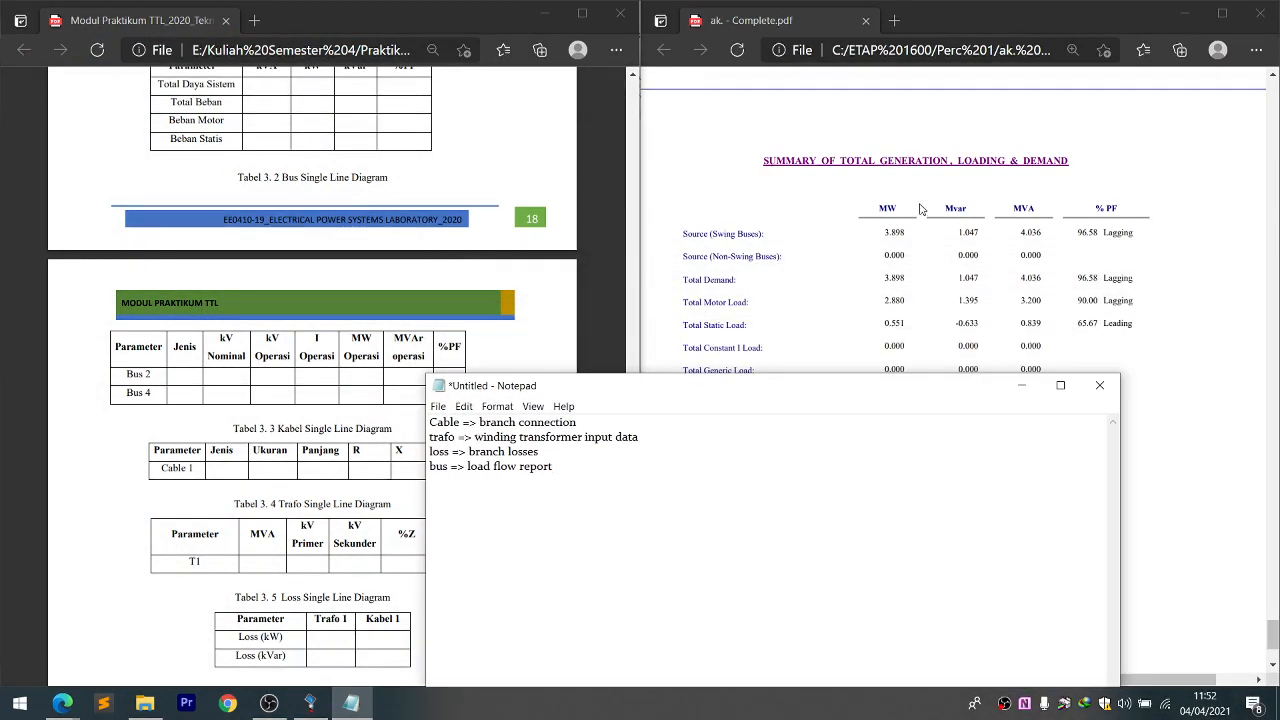
scroll(920, 210, "up", 5)
scroll(920, 213, "up", 5)
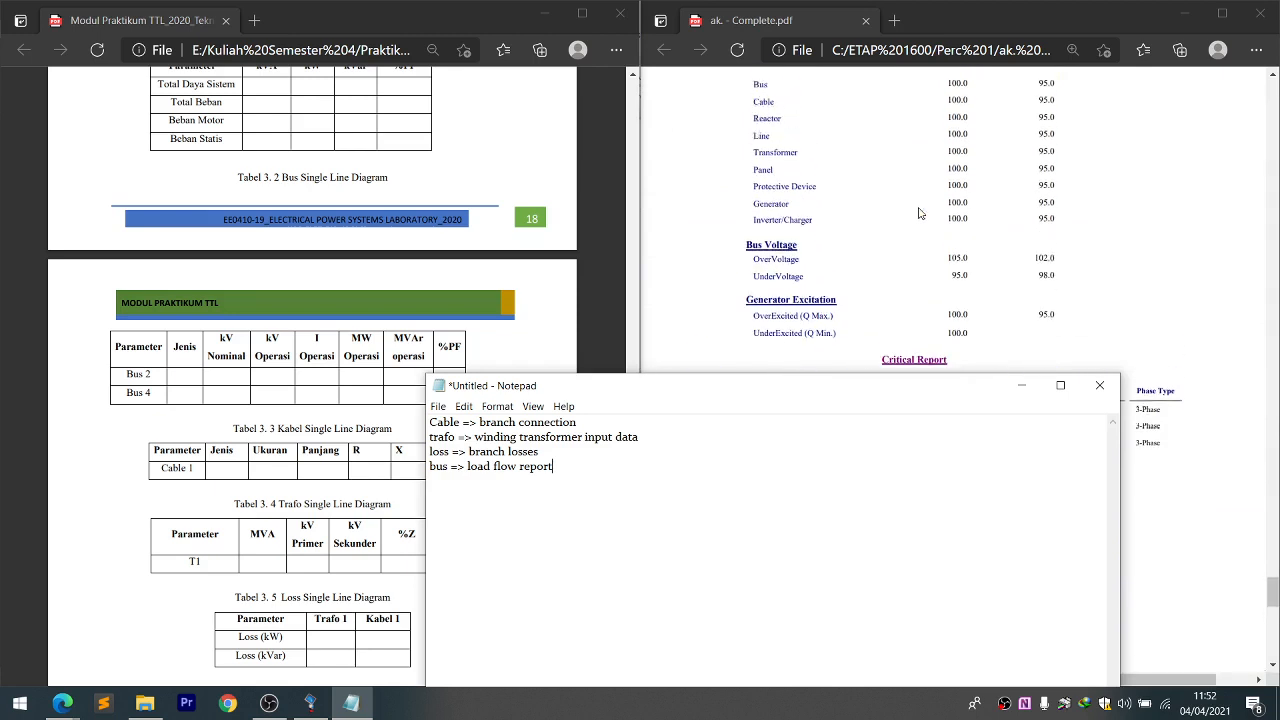
scroll(920, 213, "up", 10)
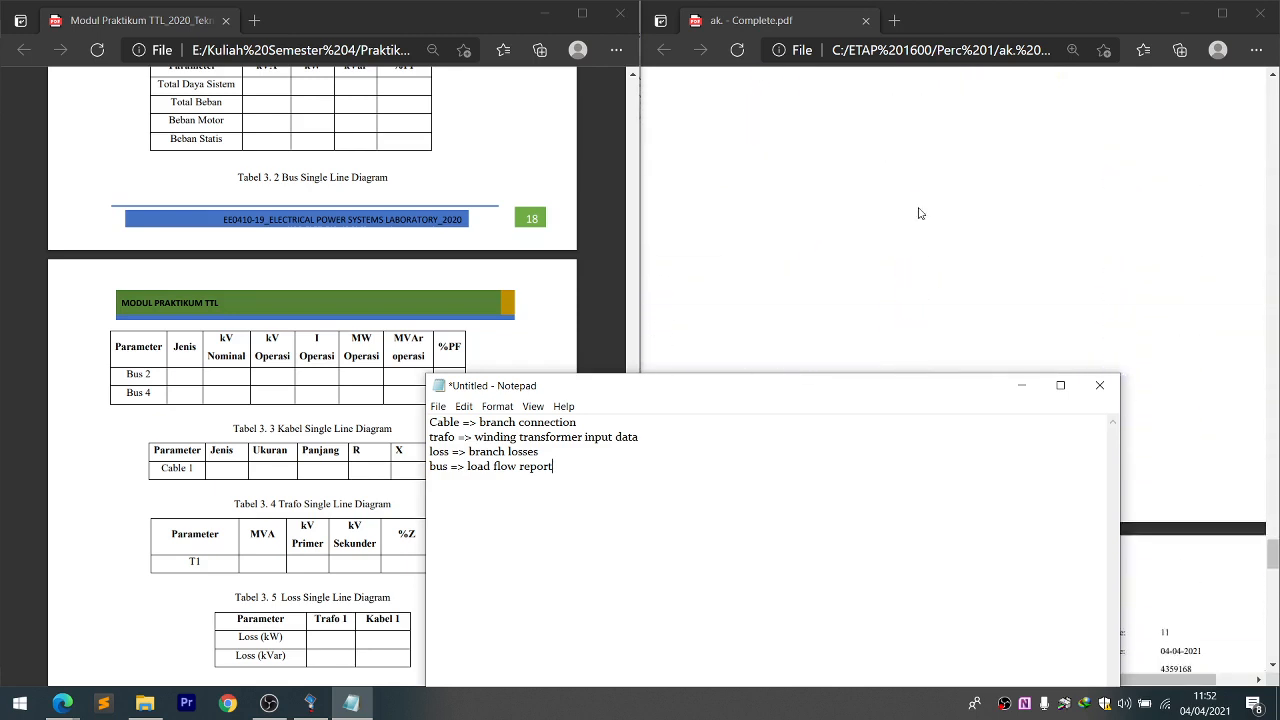
scroll(916, 207, "up", 10)
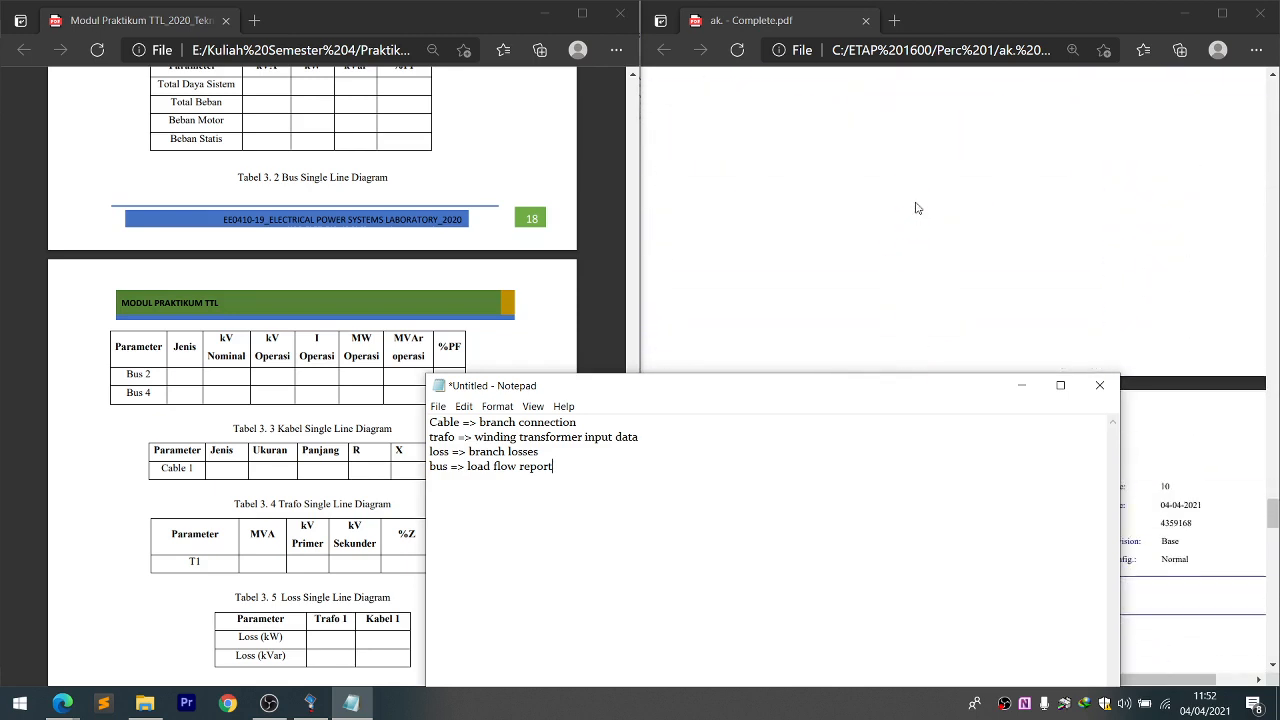
scroll(913, 207, "up", 10)
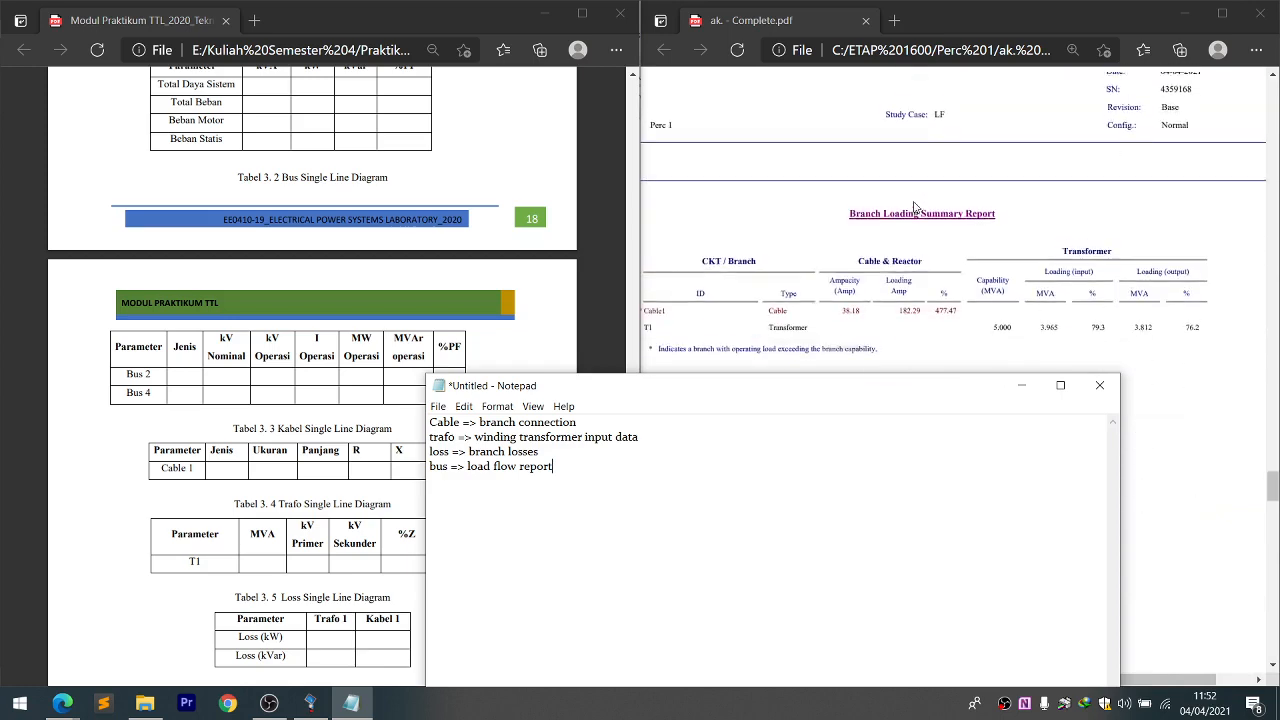
scroll(913, 207, "up", 10)
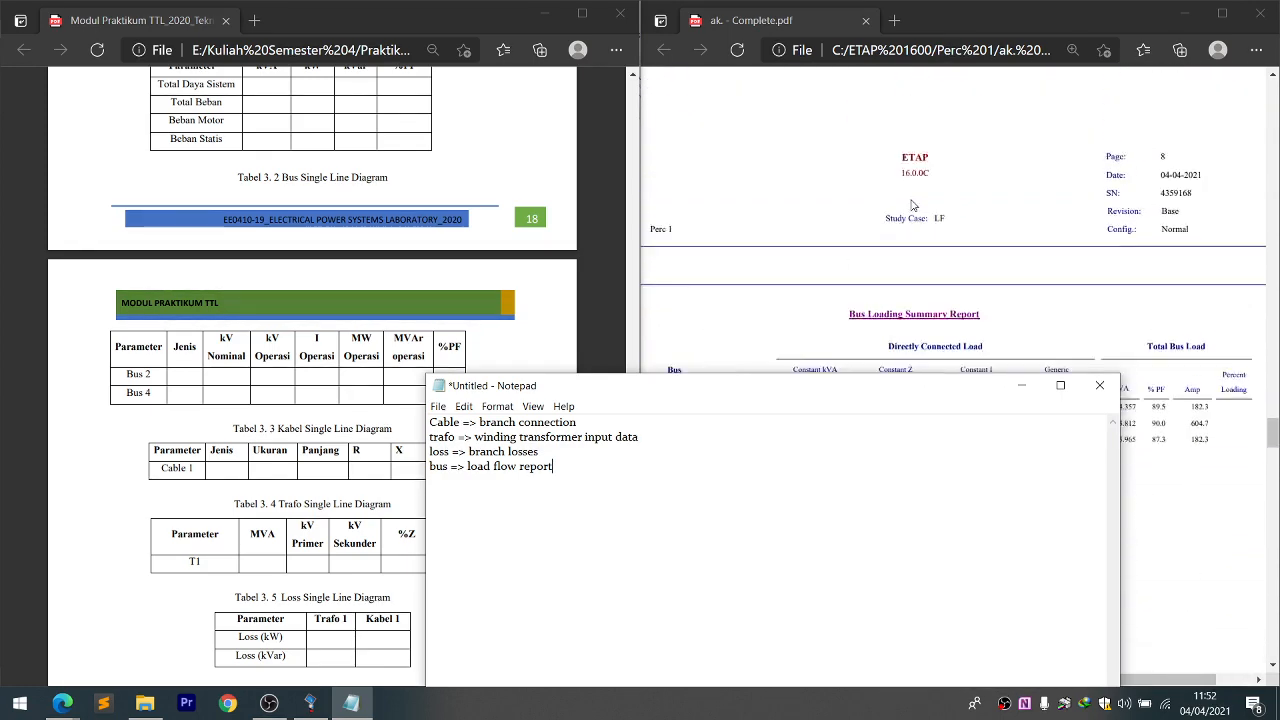
scroll(913, 206, "up", 3)
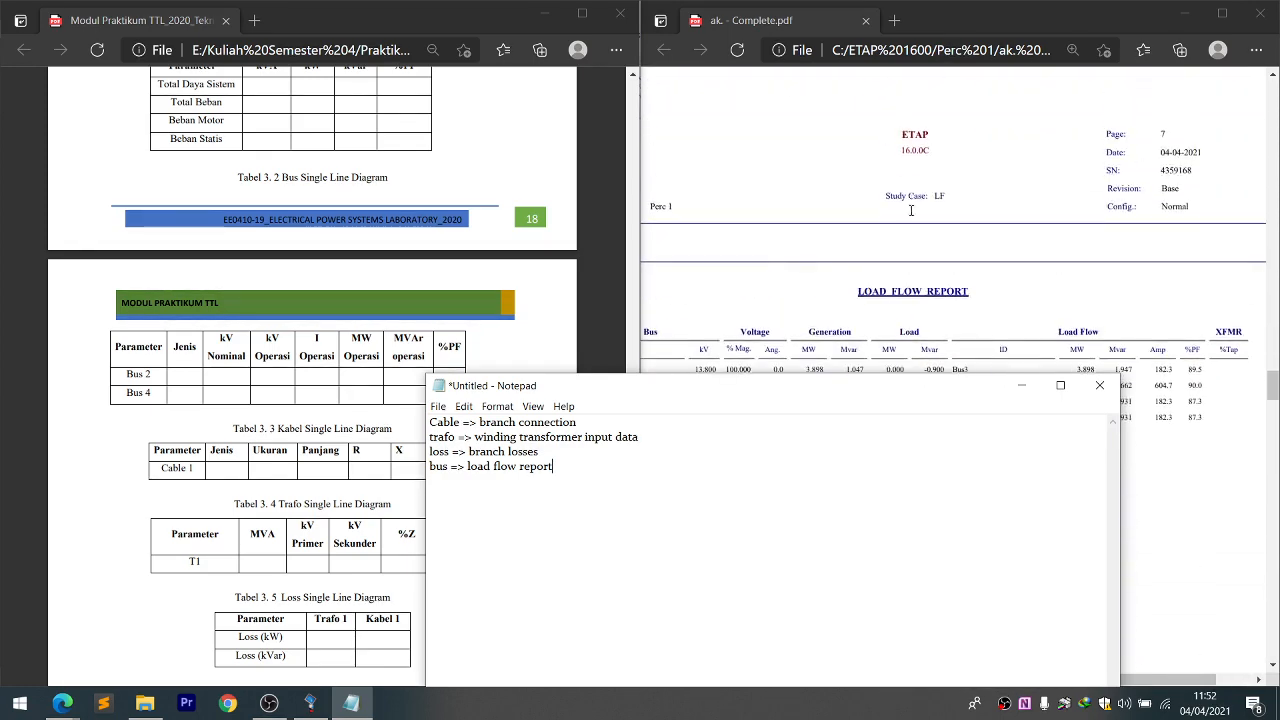
scroll(911, 212, "down", 2)
scroll(897, 234, "down", 3)
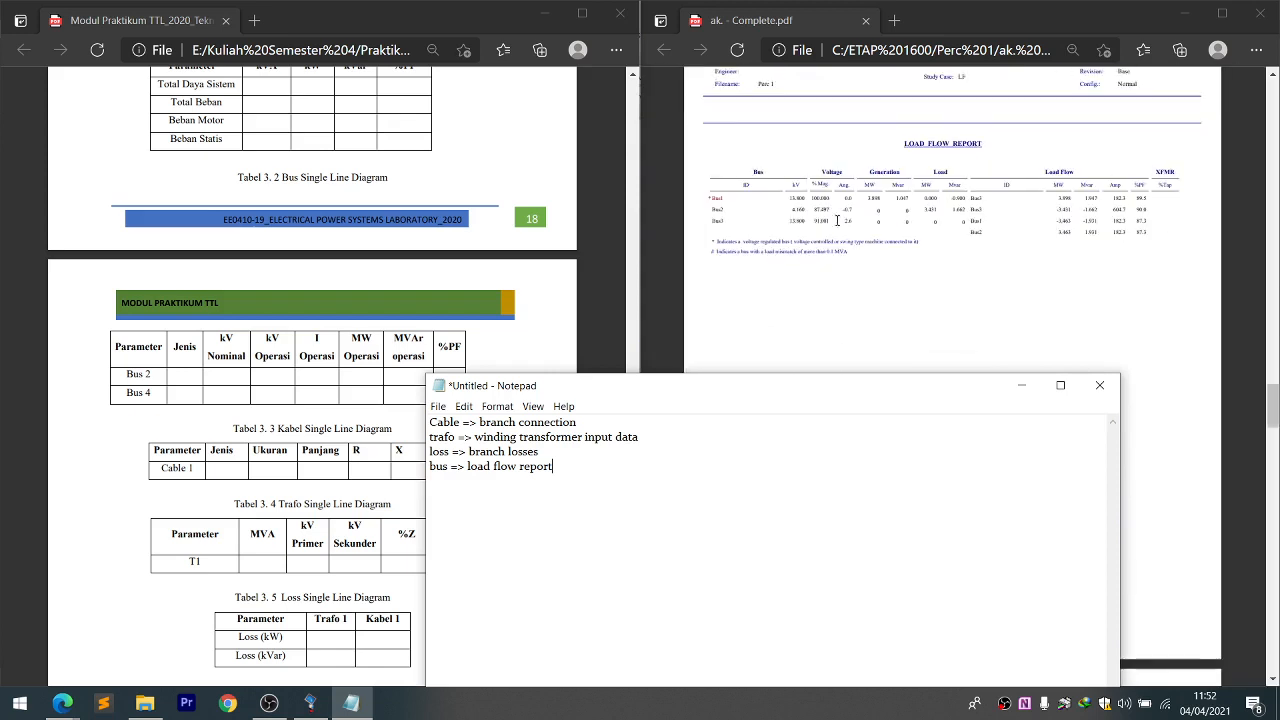
scroll(787, 218, "up", 1)
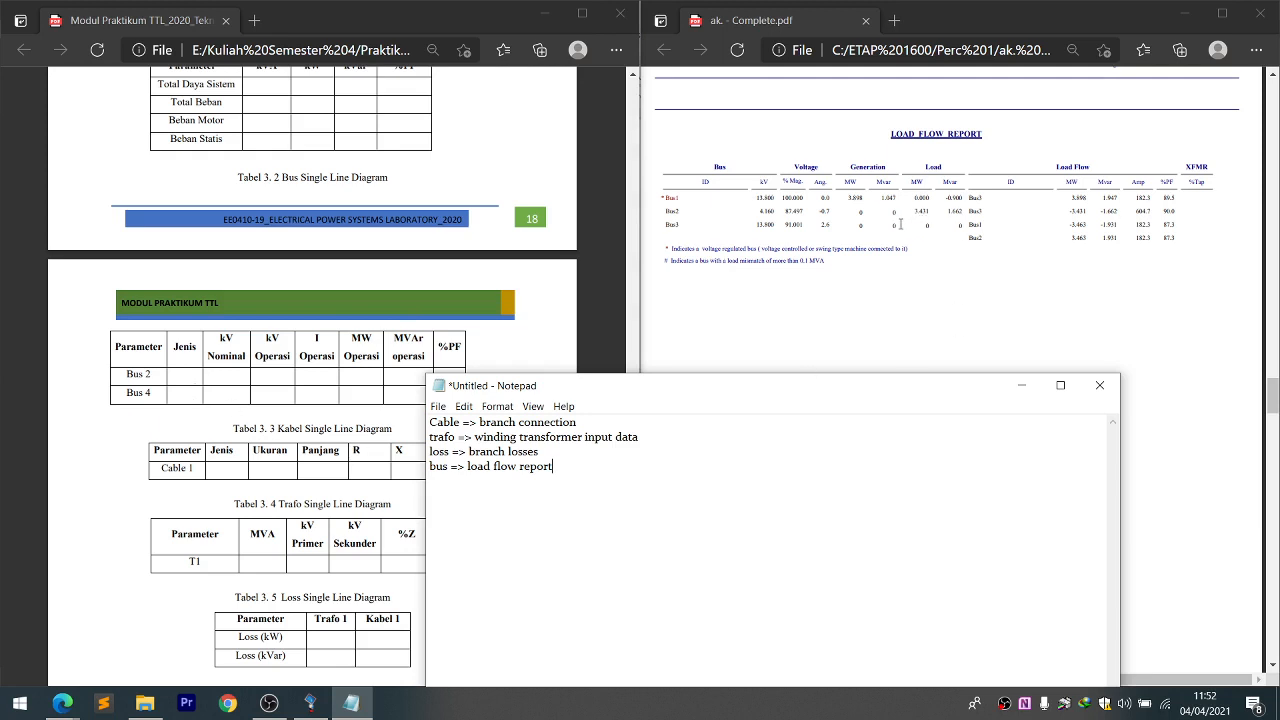
left_click(753, 198)
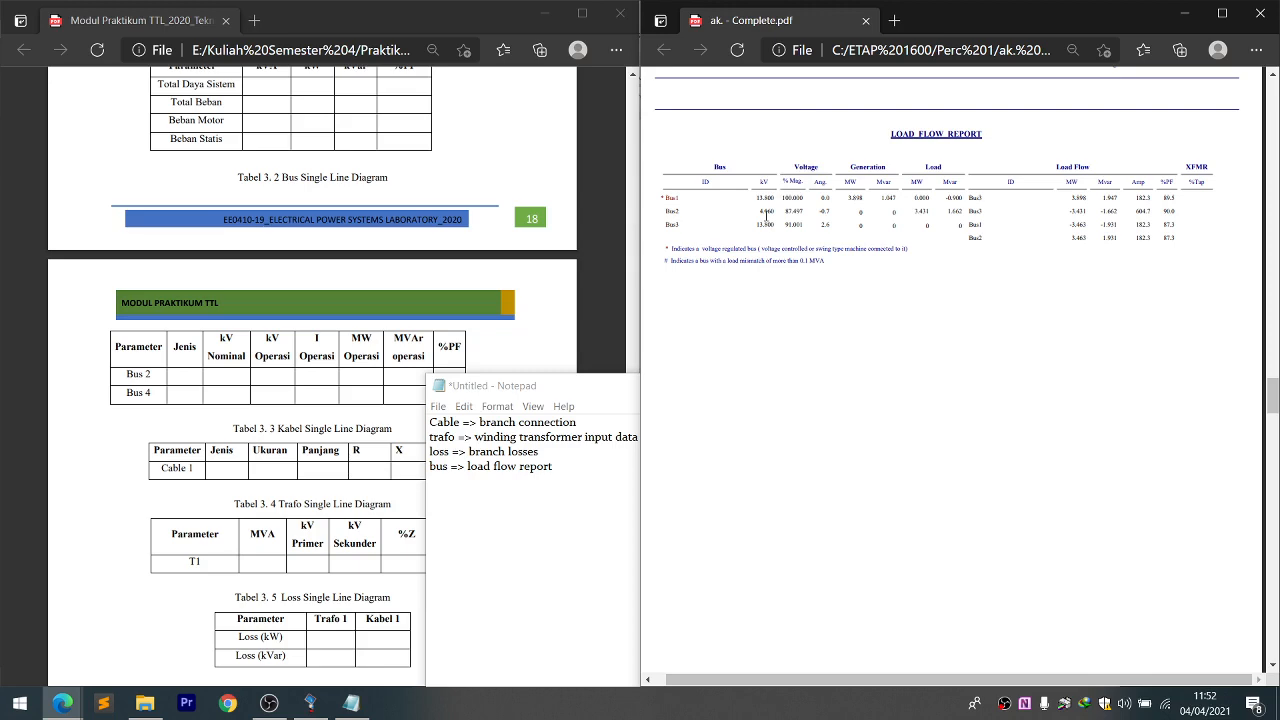
- Examine the Bus Loading Summary Report page in the ak report for the current and power factor of each bus
scroll(766, 215, "down", 7)
scroll(766, 215, "up", 3)
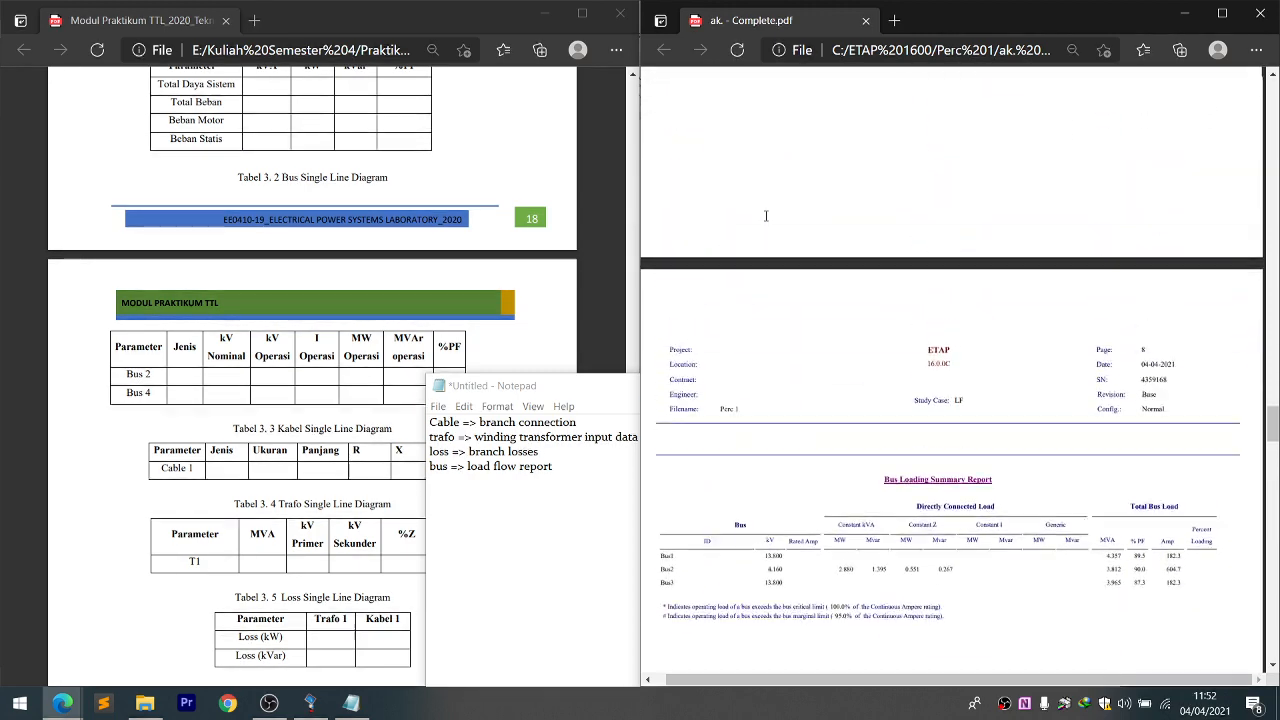
scroll(916, 414, "down", 1)
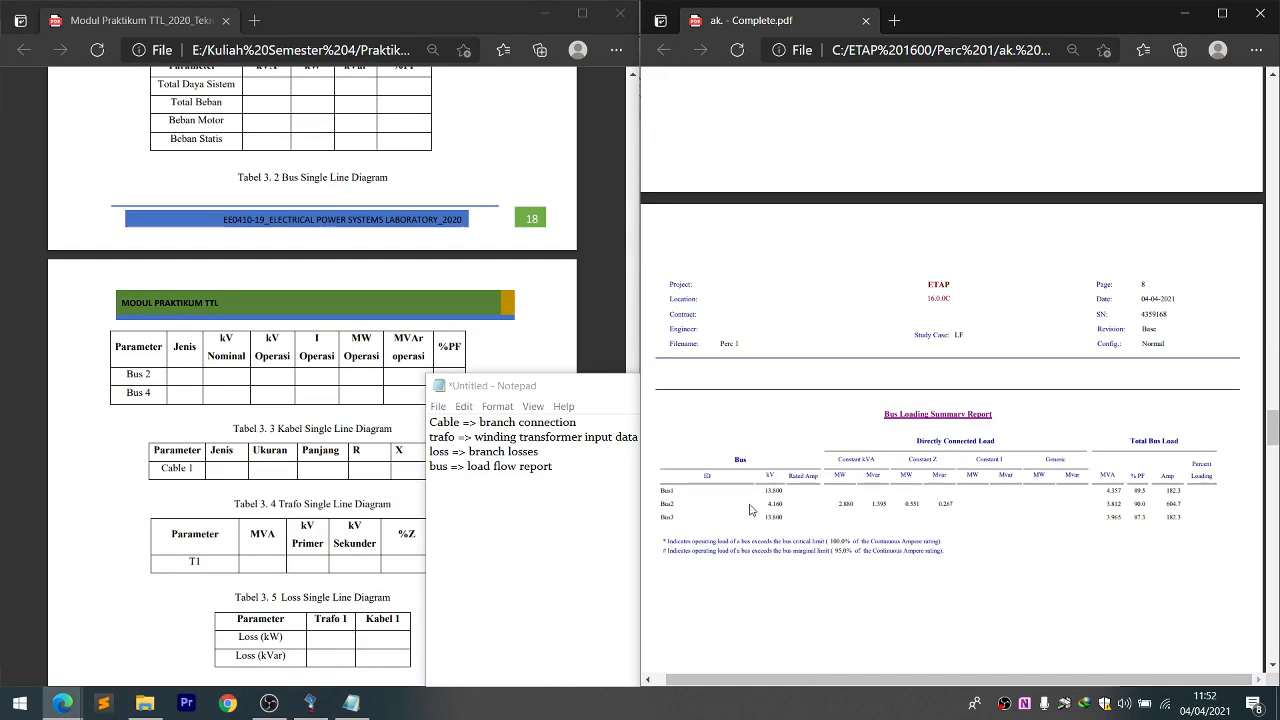
scroll(910, 465, "down", 1)
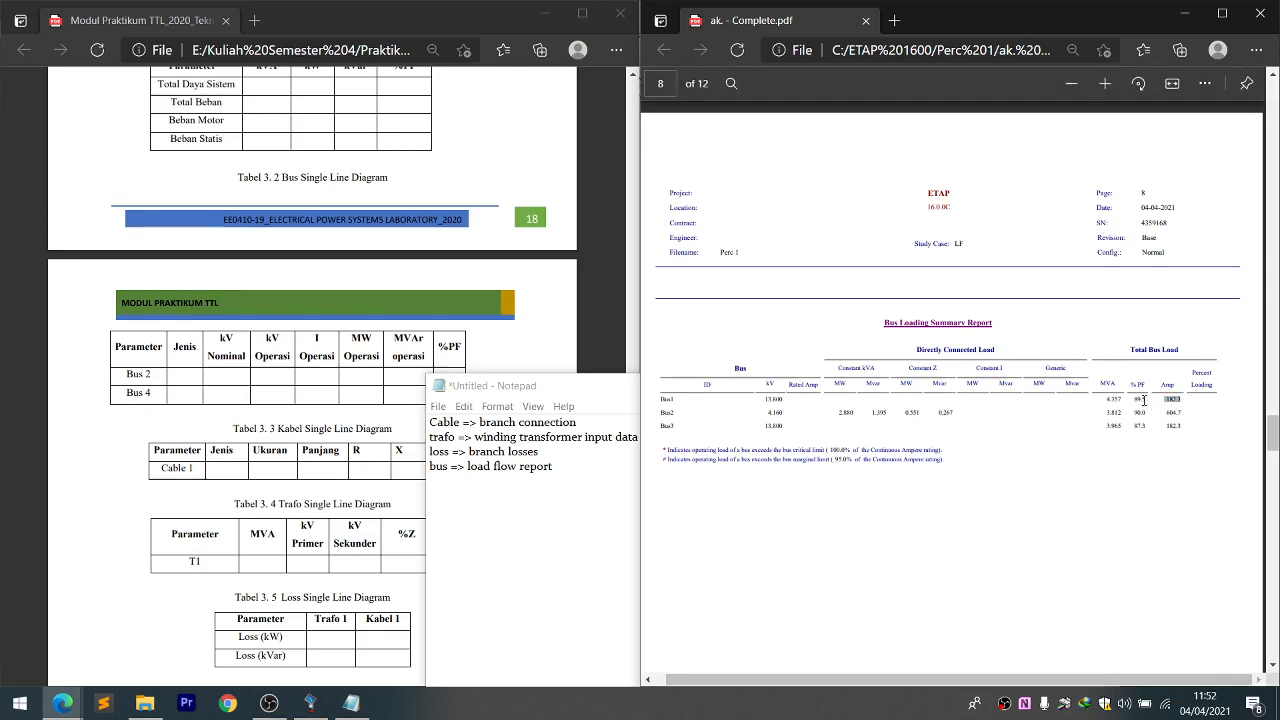
double_click(1186, 410)
scroll(883, 415, "up", 10)
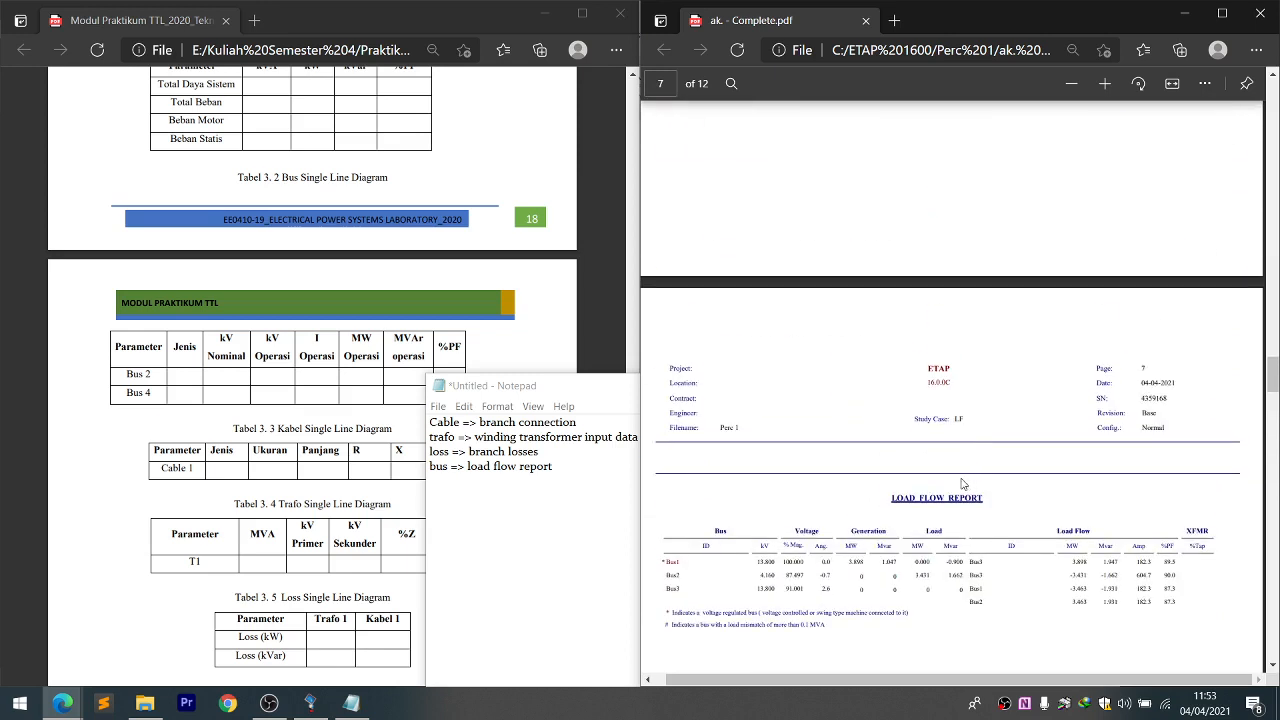
- Examine the Load Flow Report table up close for the buses' MW, Mvar, current and power factor columns
scroll(962, 484, "down", 1)
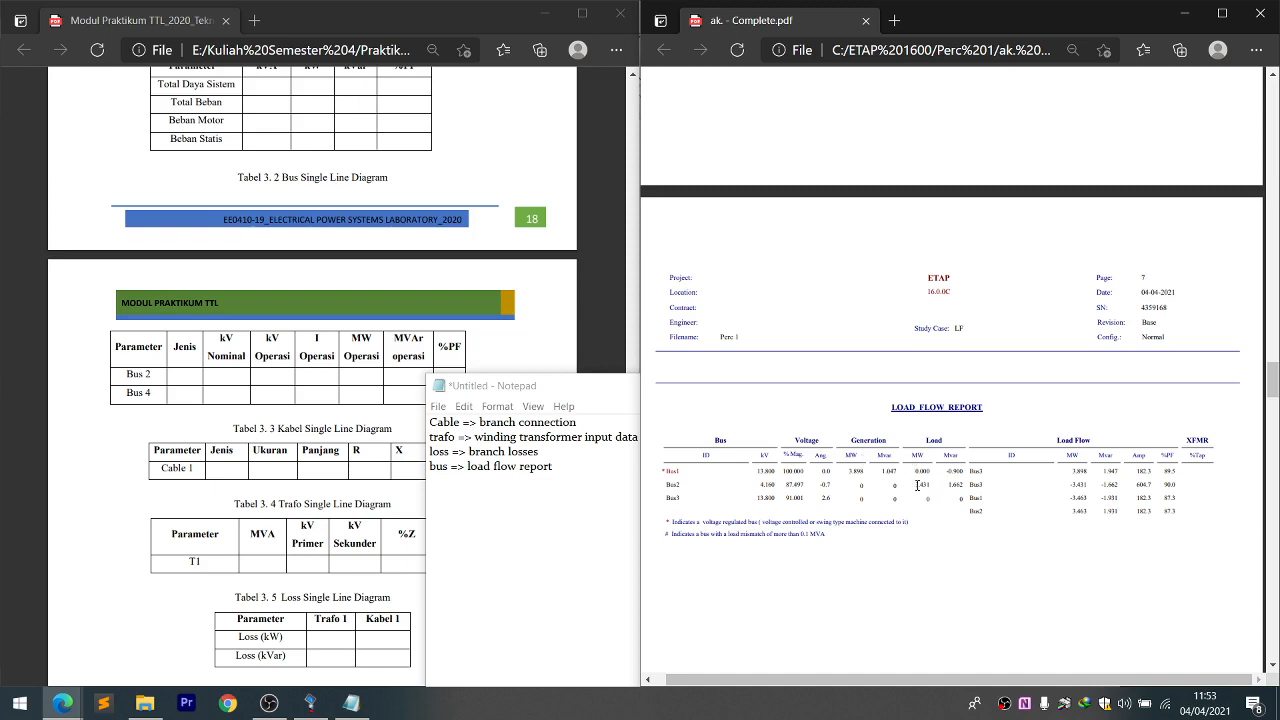
scroll(920, 468, "down", 3)
scroll(908, 460, "up", 3)
left_click_drag(921, 472, 916, 483)
double_click(922, 488)
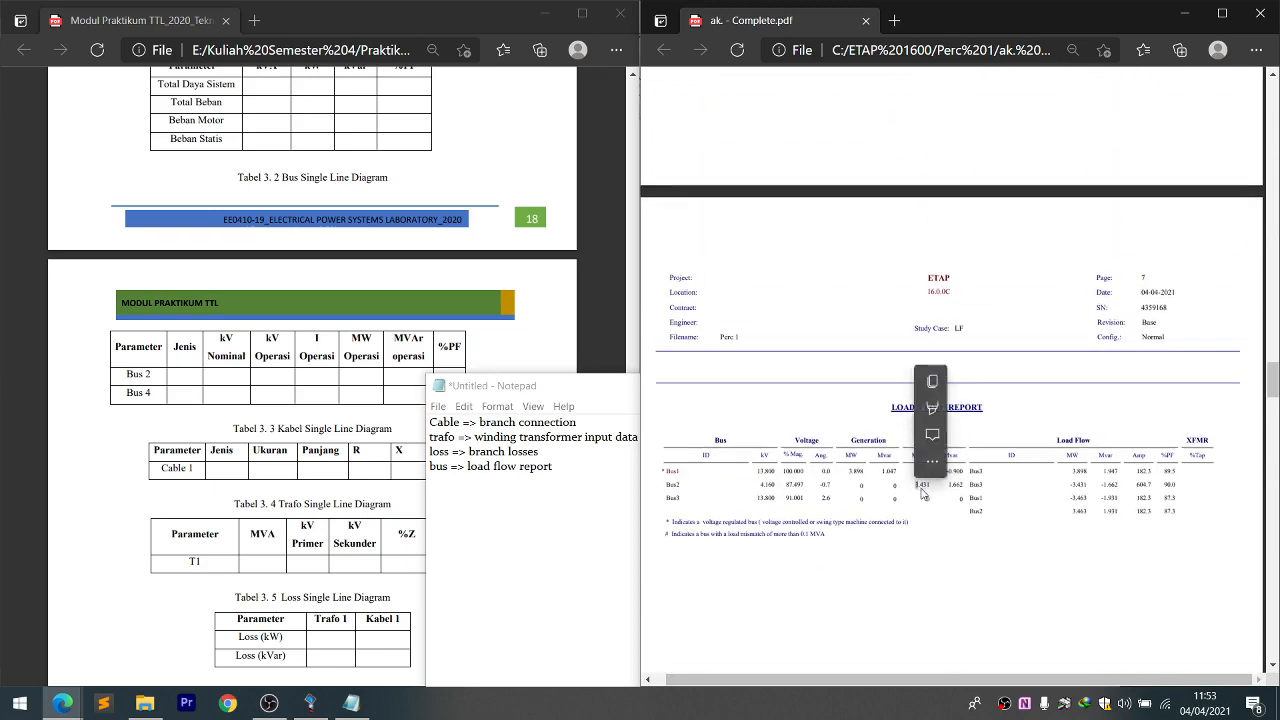
double_click(972, 513)
left_click(949, 501)
left_click_drag(948, 472, 956, 486)
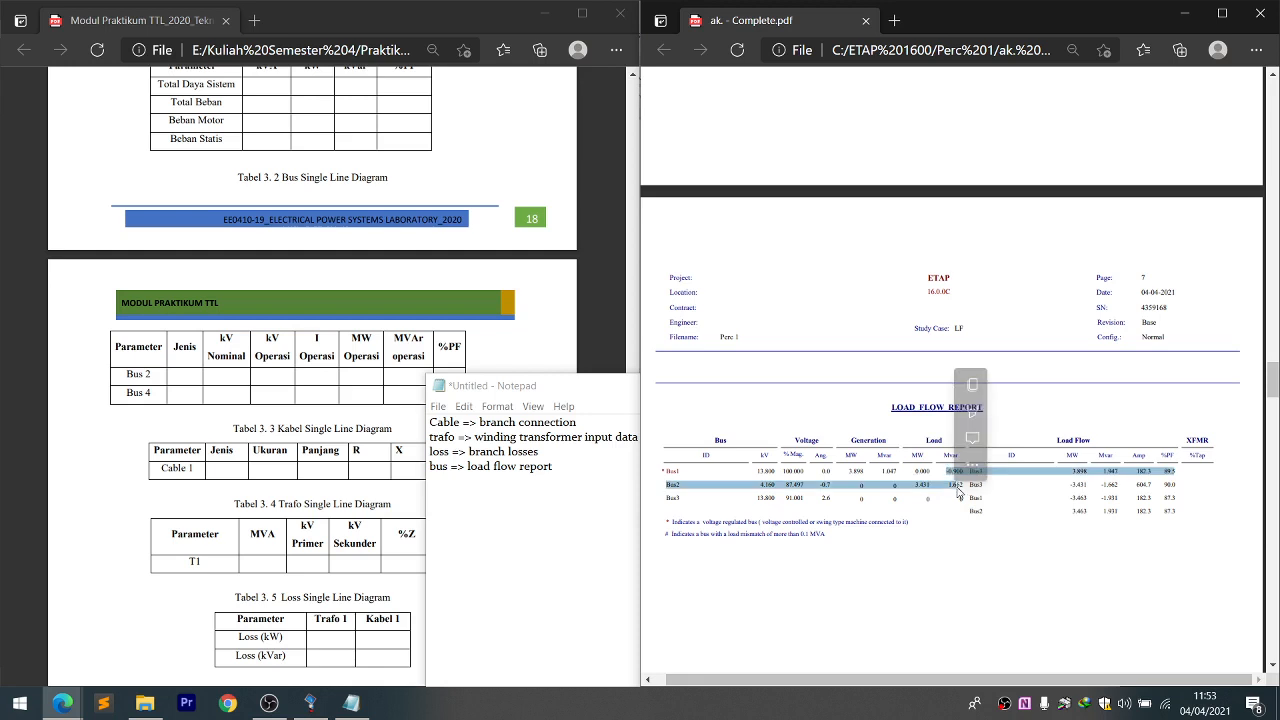
left_click(949, 487)
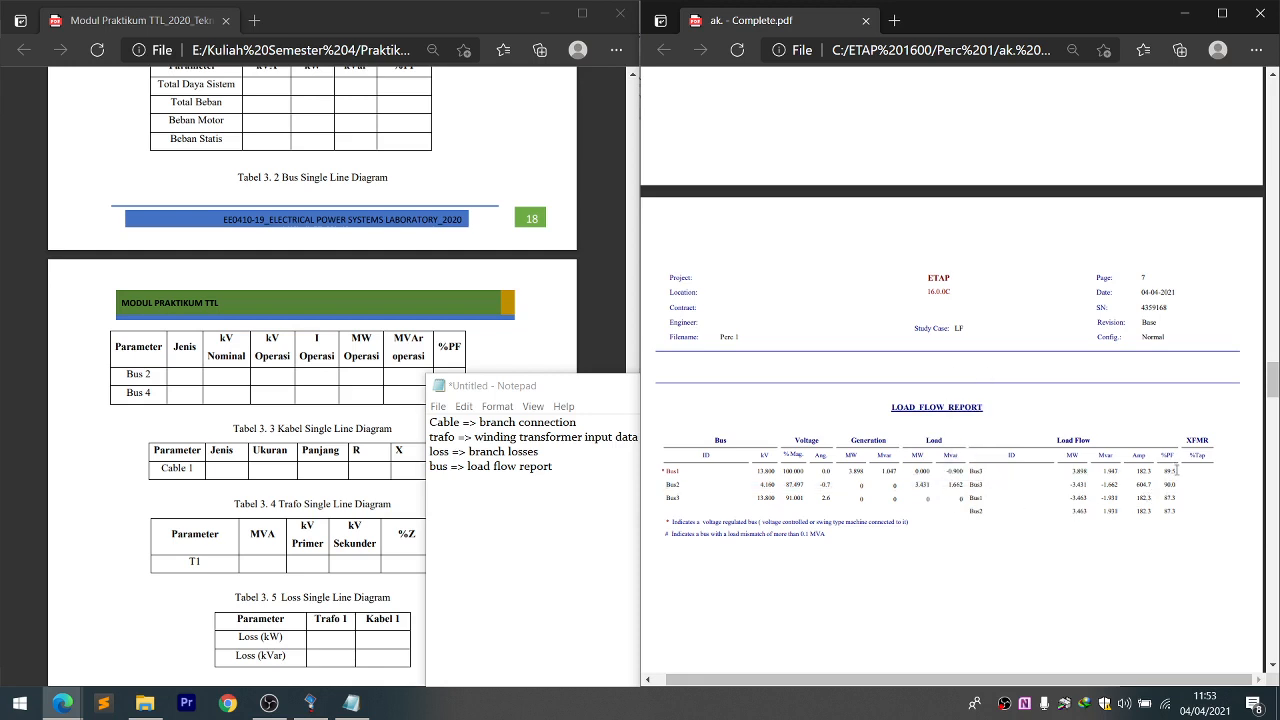
scroll(1170, 492, "up", 2, "ctrl")
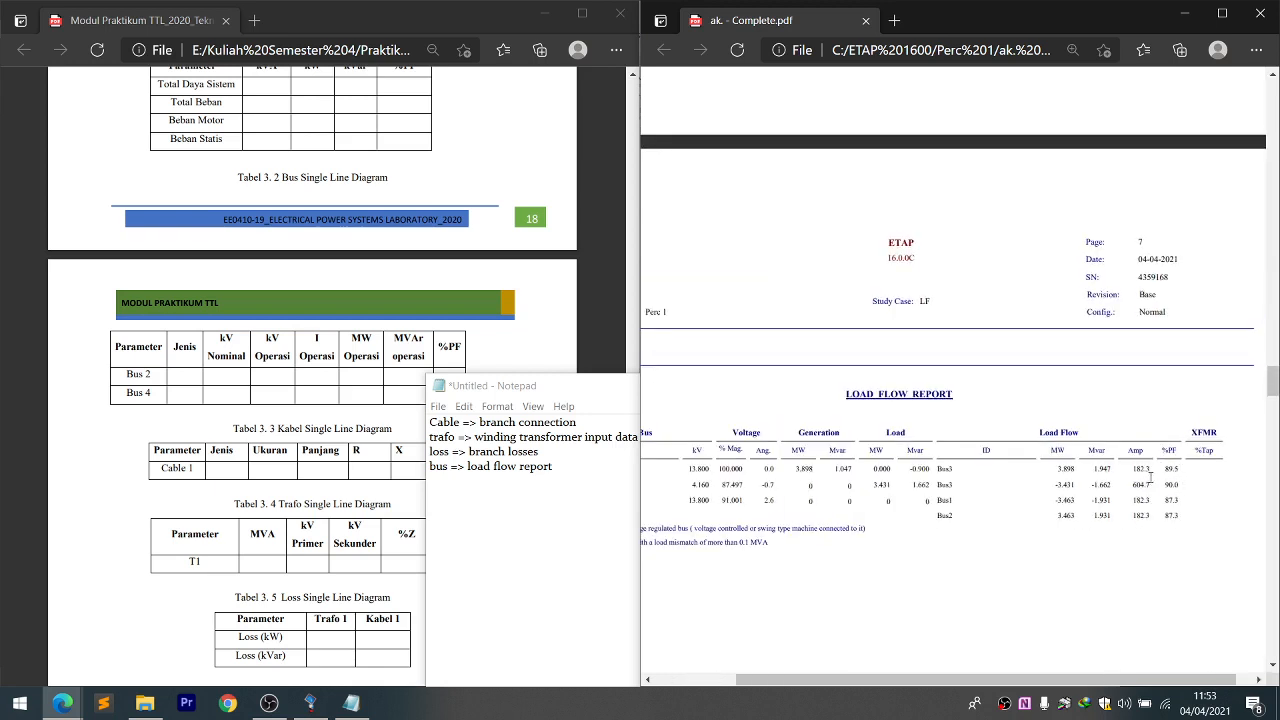
- Show the cable, transformer and loss tables in the module PDF and move the Notepad notes below them
scroll(165, 308, "down", 3)
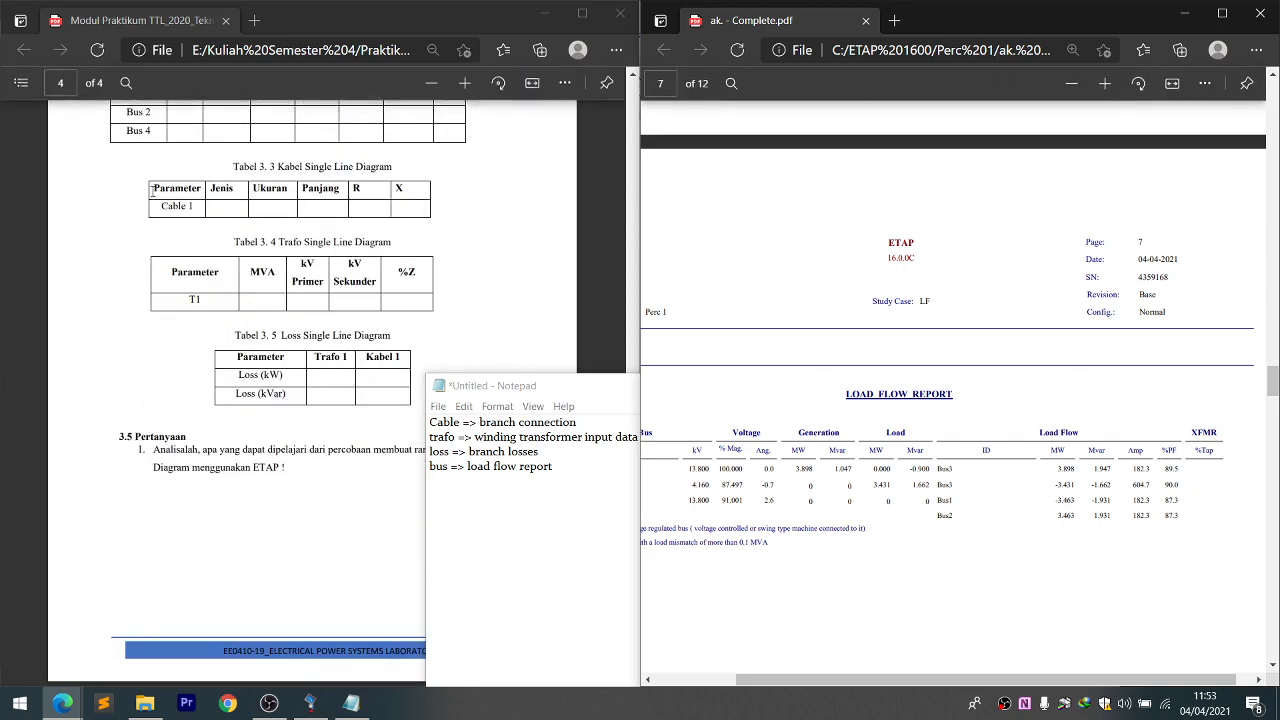
left_click(501, 432)
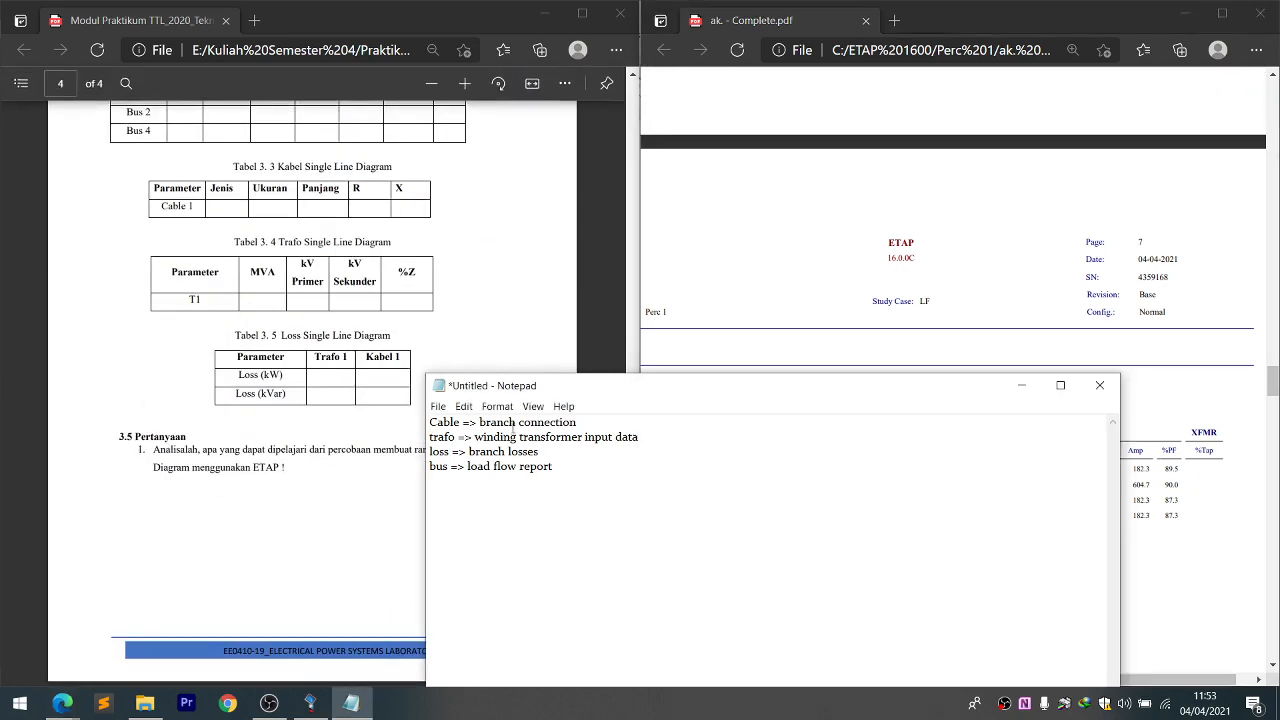
left_click_drag(579, 386, 354, 474)
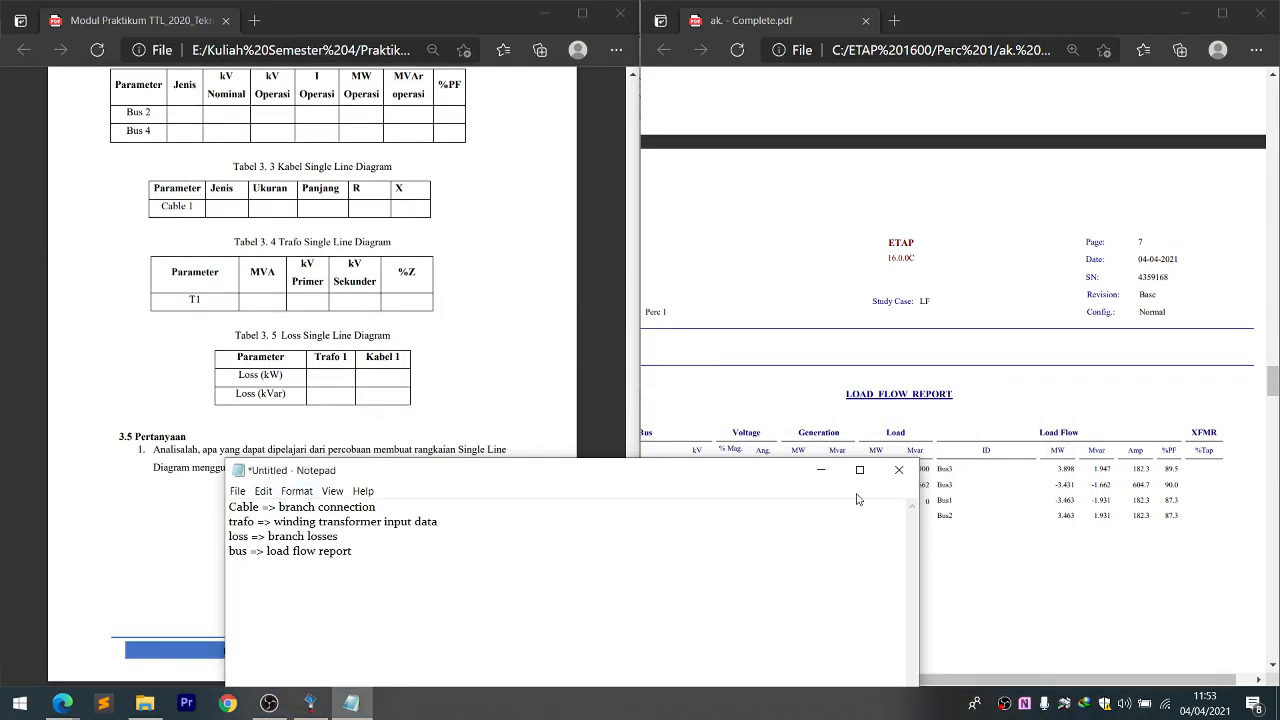
- Look through the branch loading, branch losses and alert summary pages of the ak report for the cable data
scroll(1020, 307, "down", 15)
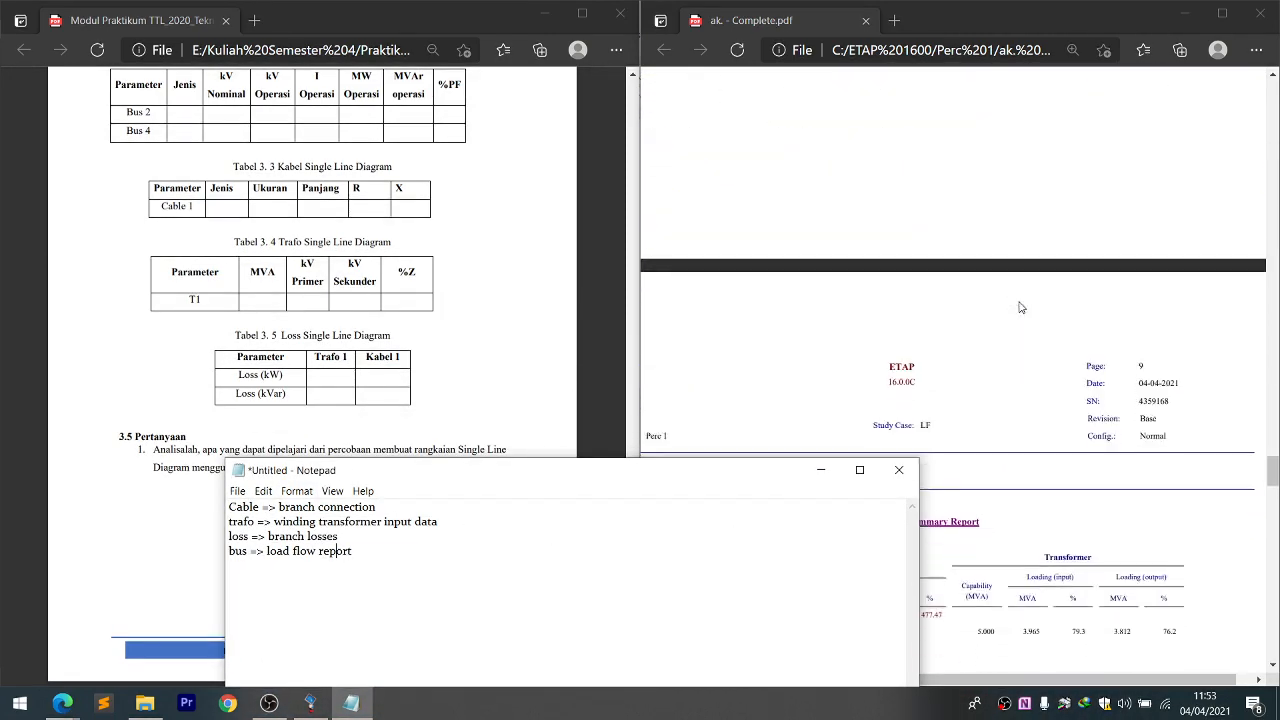
scroll(1020, 307, "down", 10)
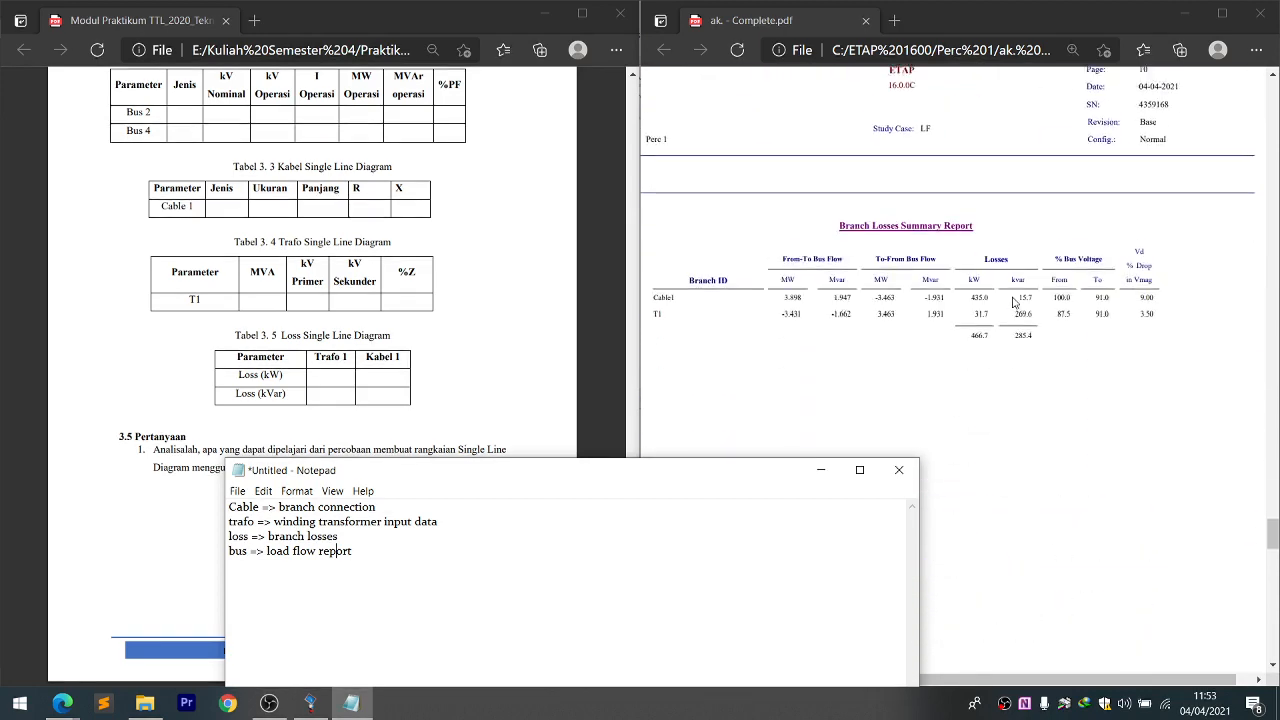
scroll(1015, 303, "down", 8)
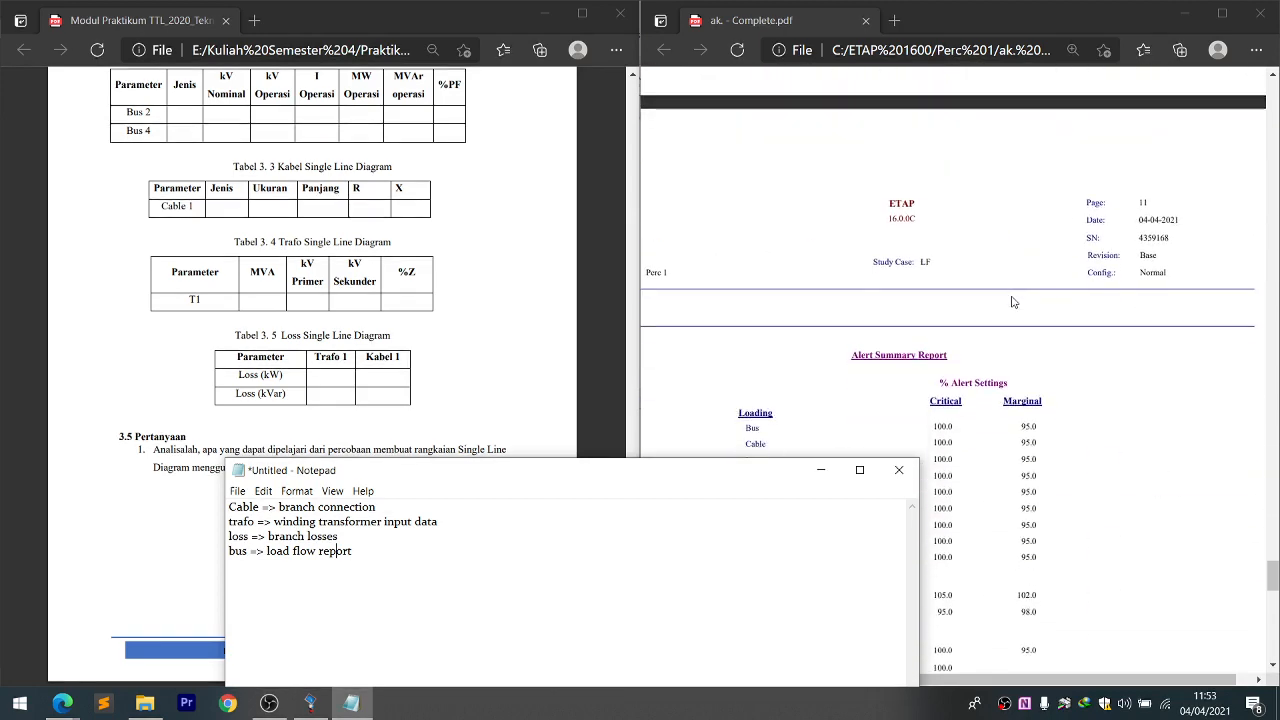
scroll(1012, 302, "down", 10)
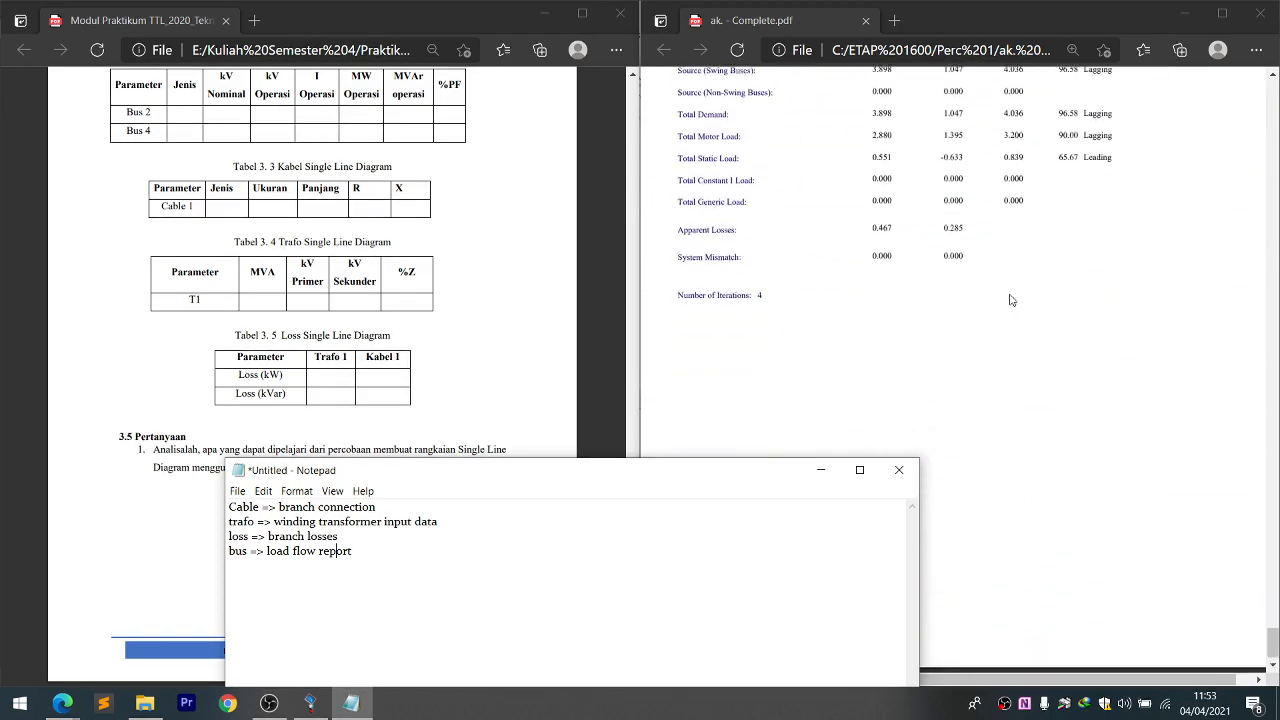
scroll(1000, 290, "up", 8)
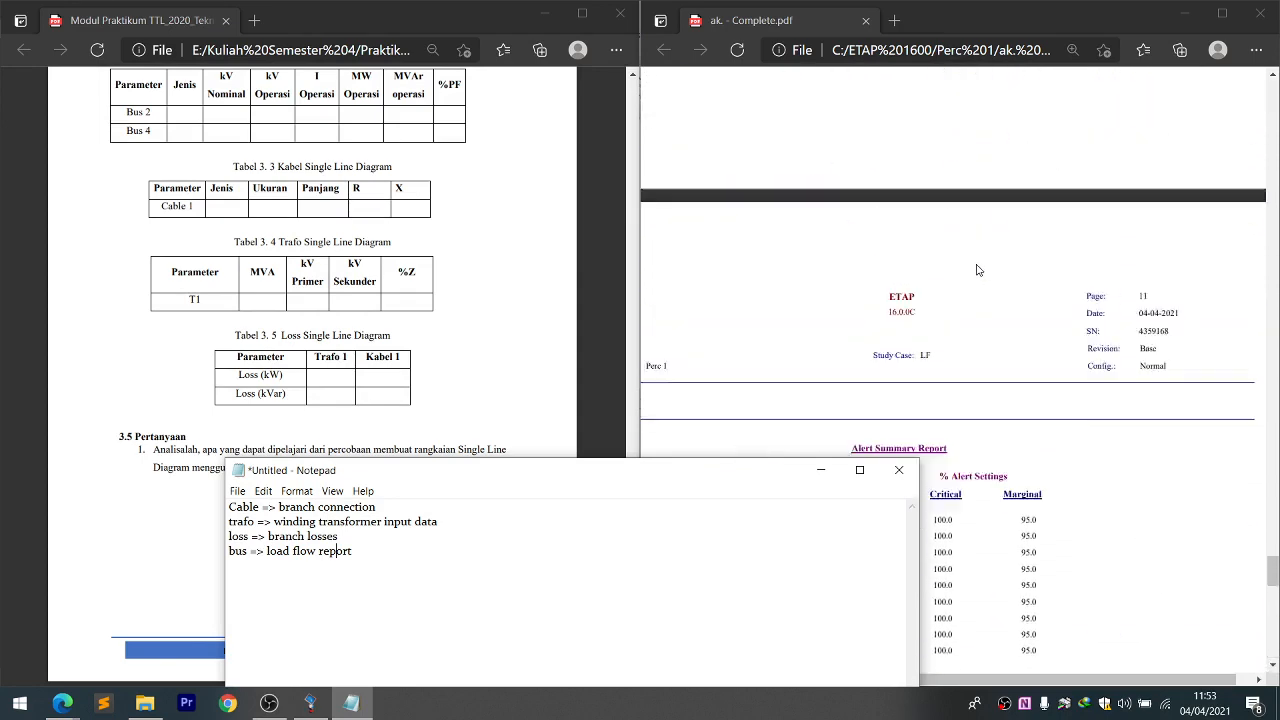
scroll(978, 270, "up", 10)
scroll(970, 266, "down", 2)
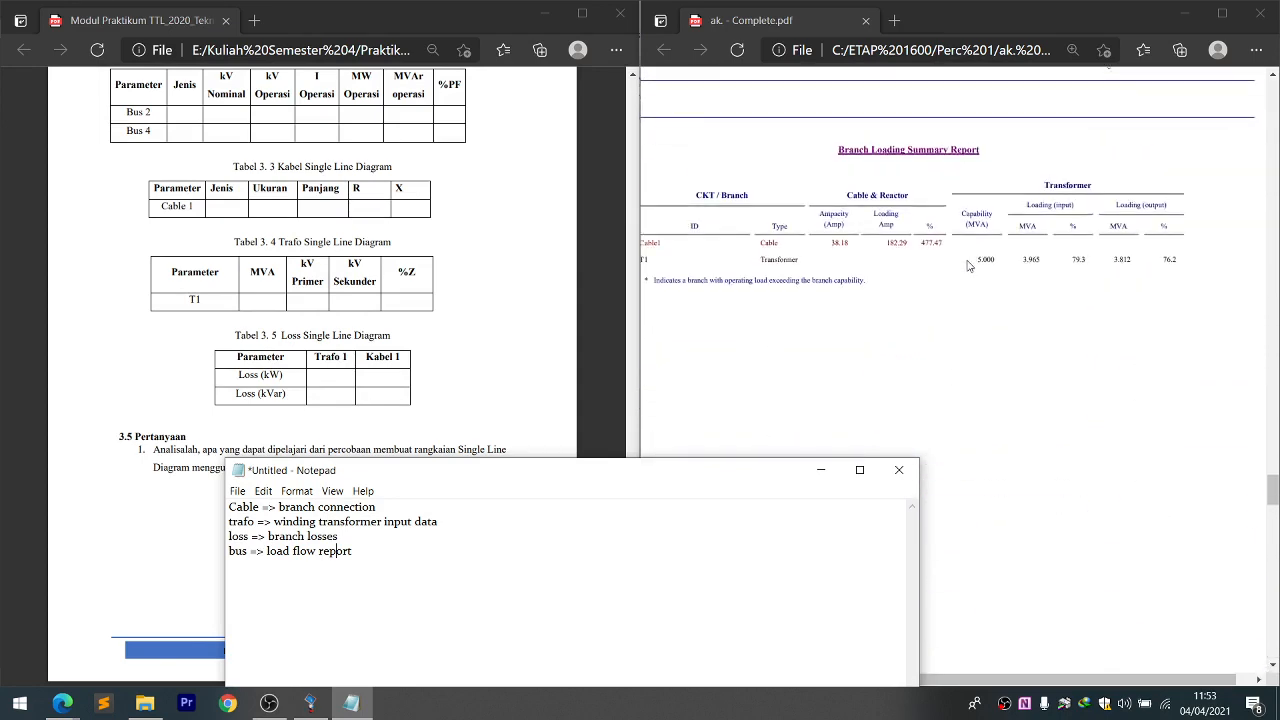
- Find the Branch Connections page in the ak report and examine the cable's type, R and X for Table 3.3
scroll(960, 262, "up", 15)
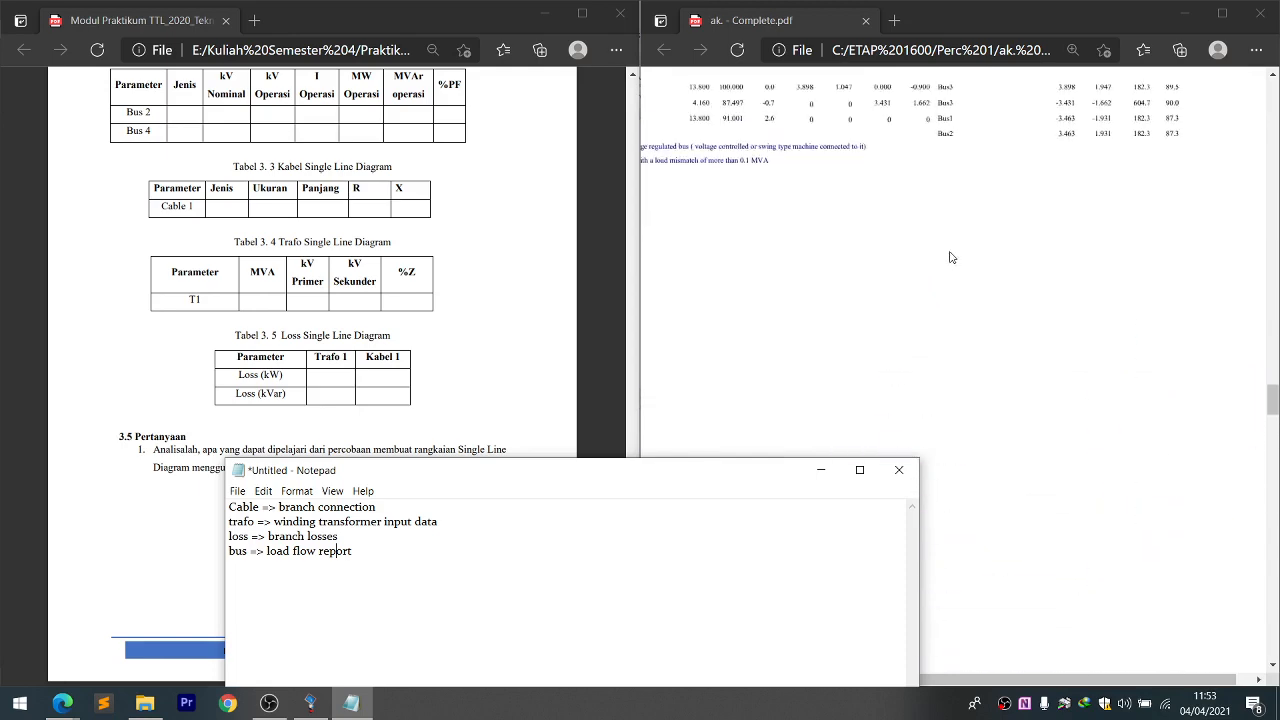
scroll(948, 257, "up", 15)
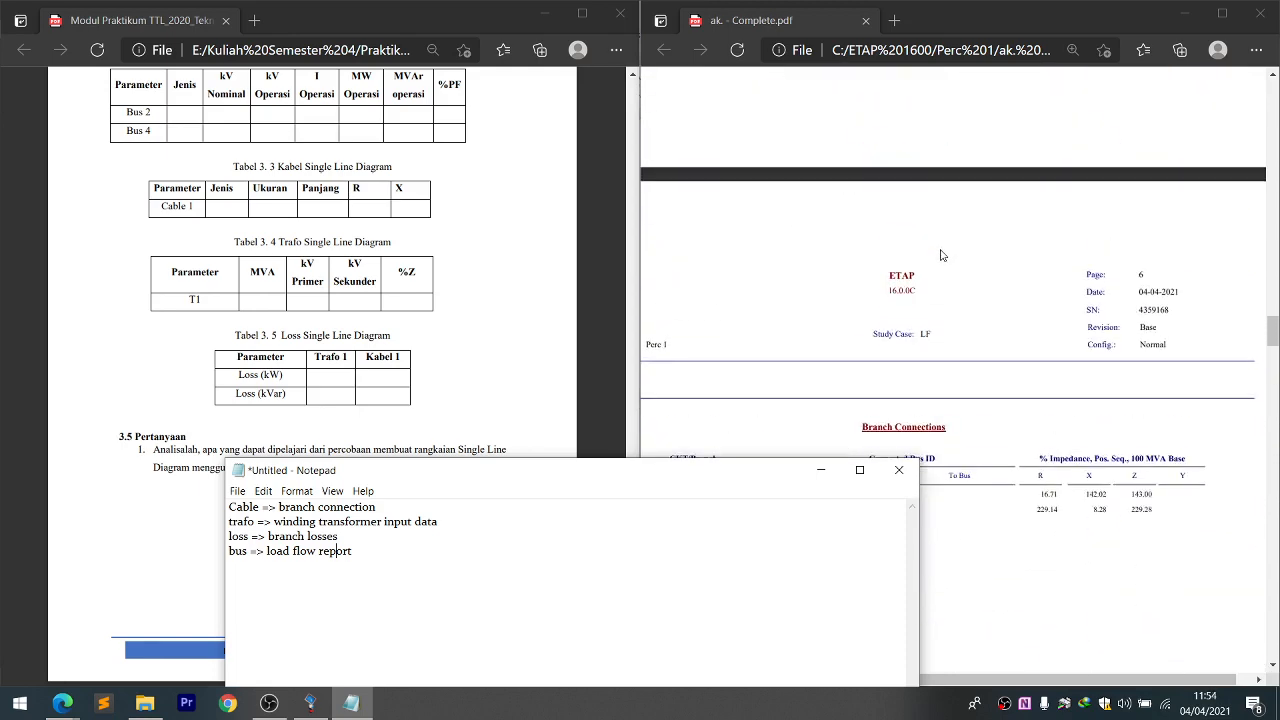
scroll(940, 255, "down", 3)
scroll(882, 288, "down", 1, "ctrl")
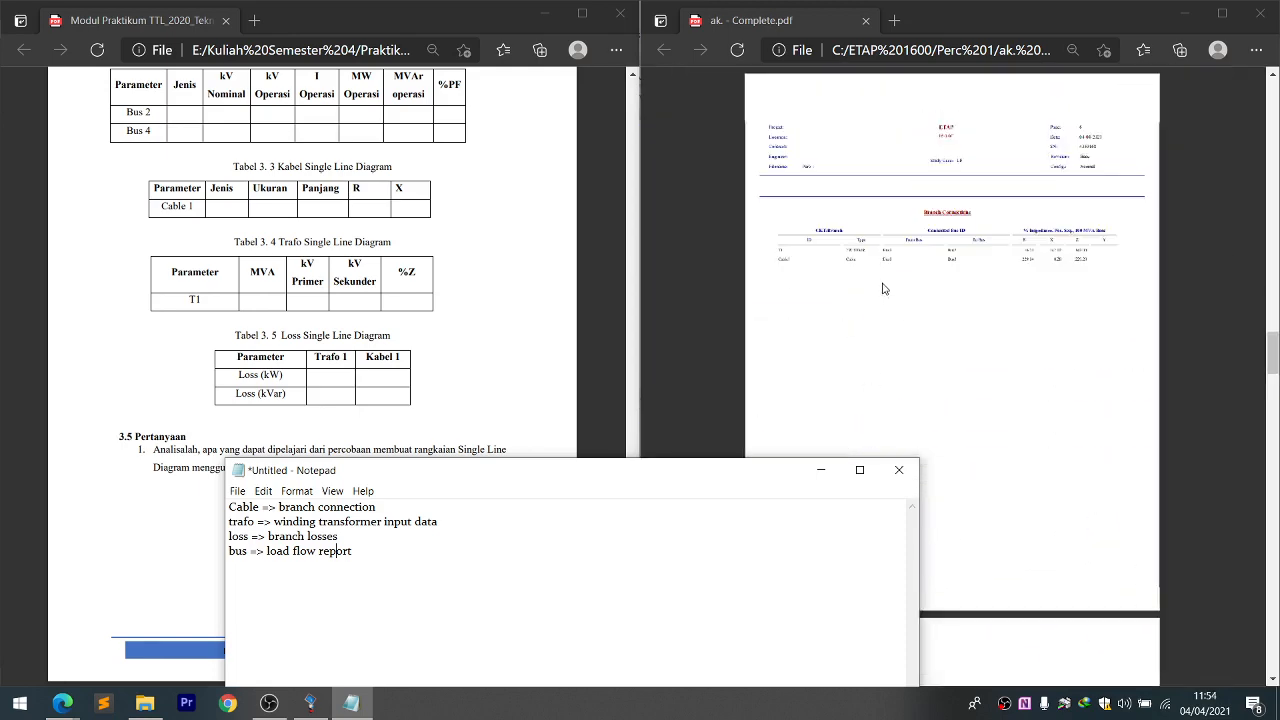
scroll(882, 288, "up", 1, "ctrl")
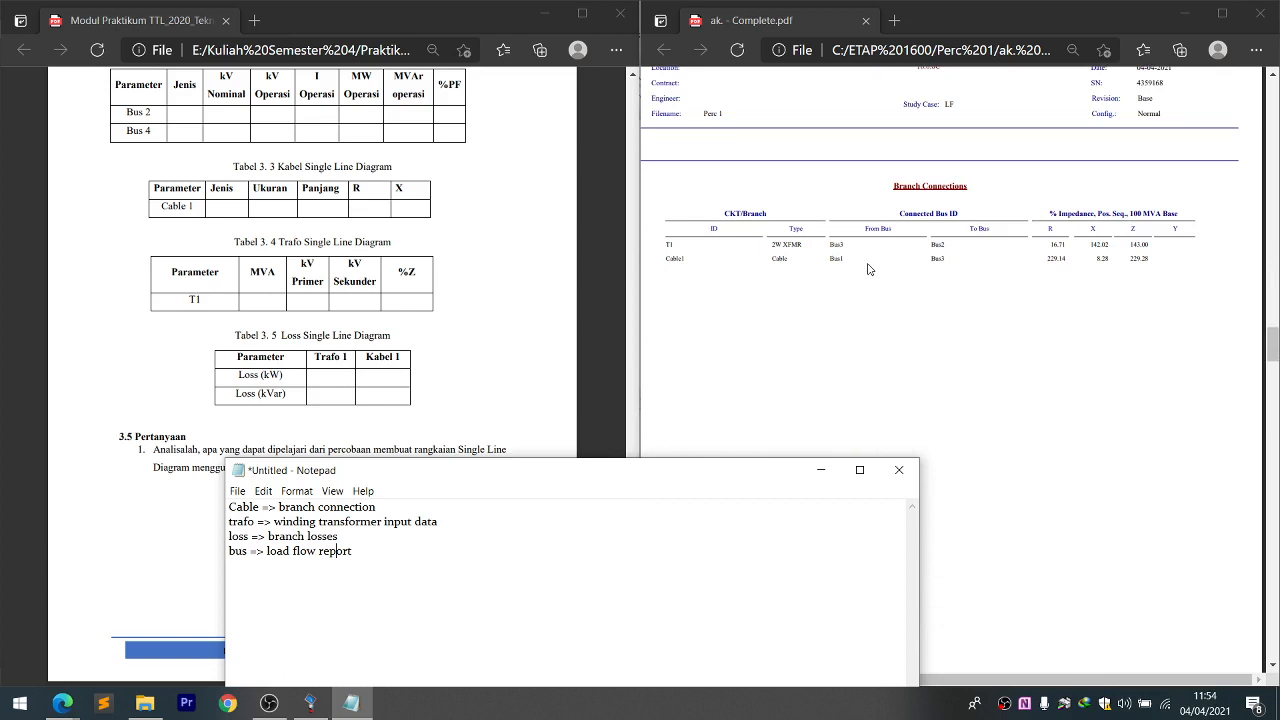
left_click(773, 260)
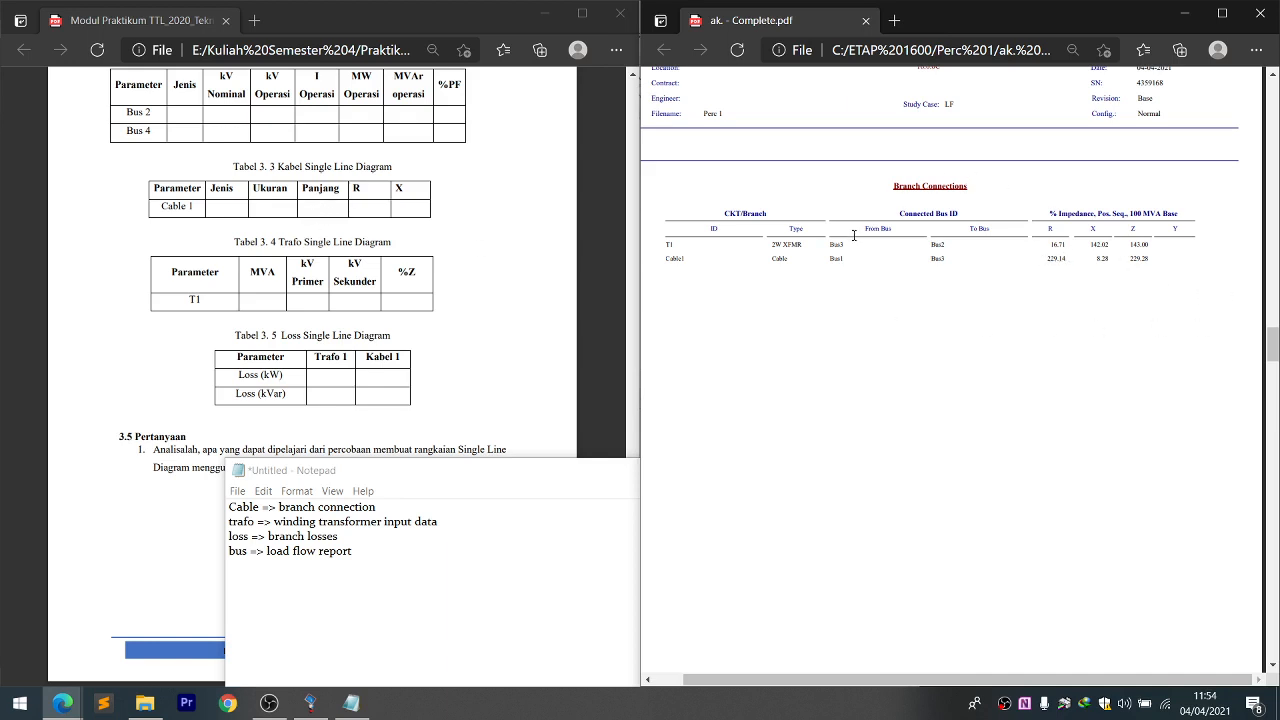
scroll(821, 242, "up", 3)
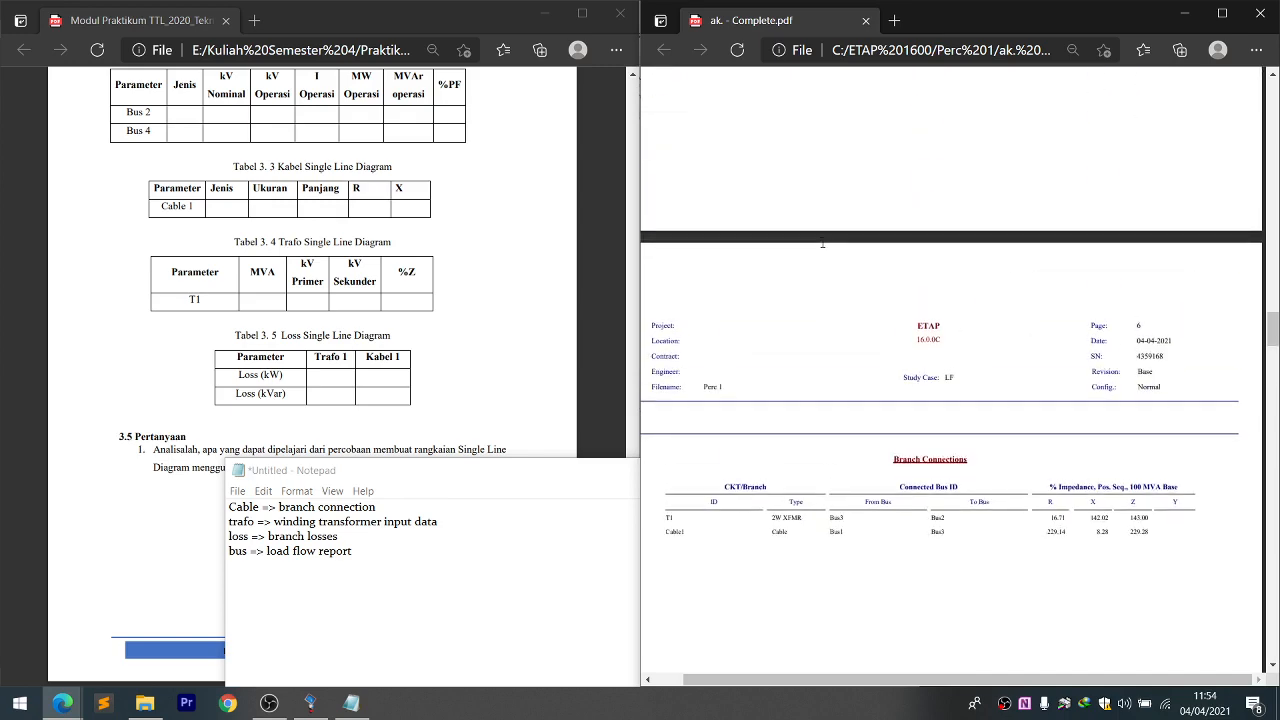
scroll(821, 242, "down", 2)
- Switch to ETAP and inspect Cable1's size options, length and physical dimensions in its editor
left_click(310, 703)
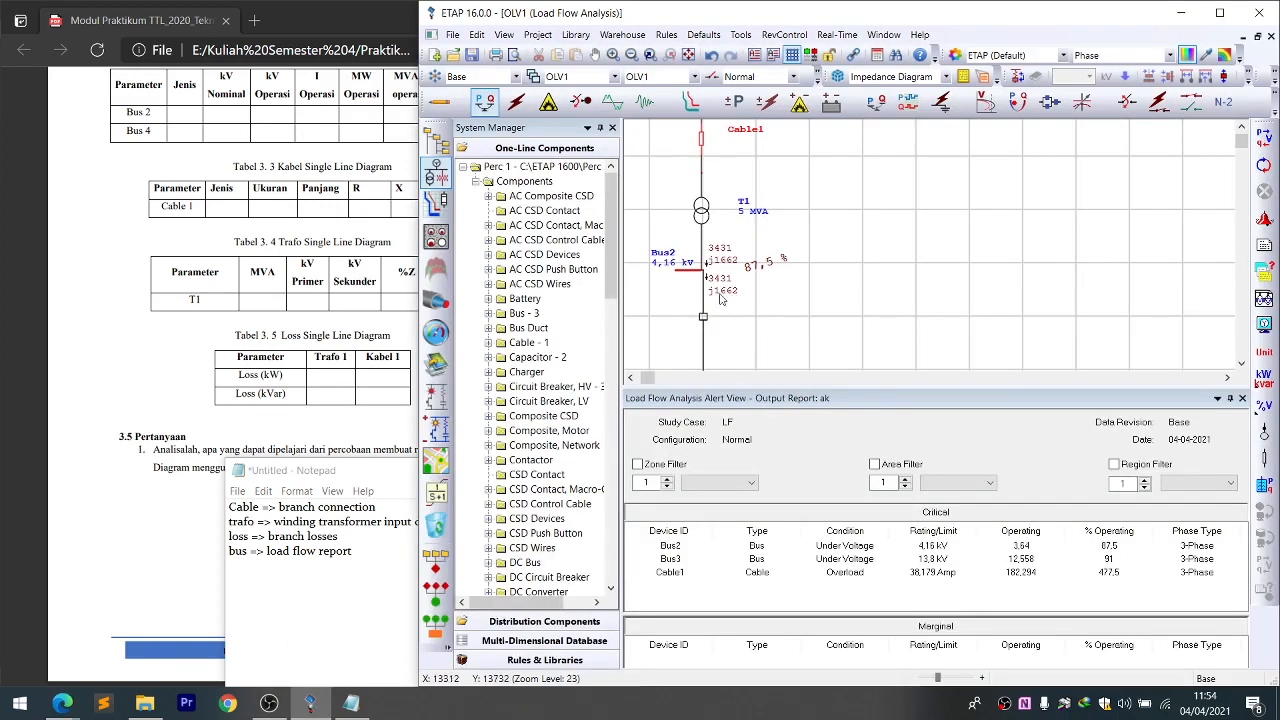
scroll(712, 295, "up", 5)
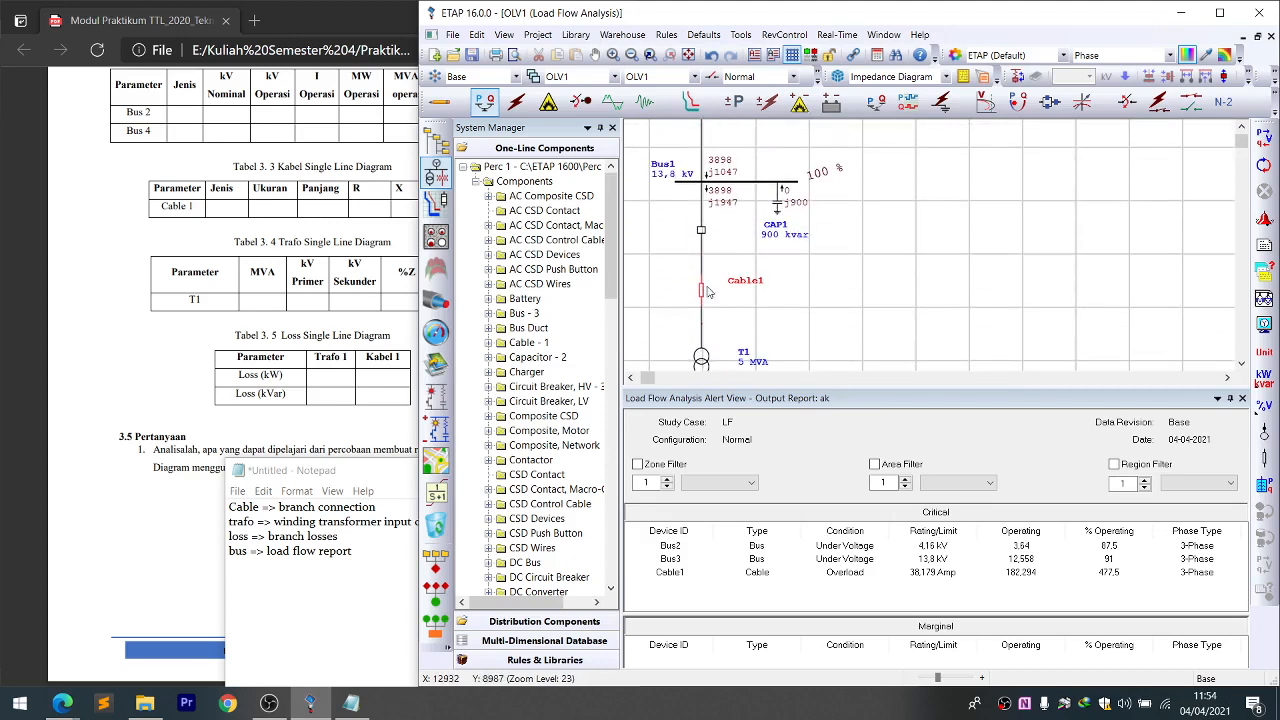
double_click(703, 291)
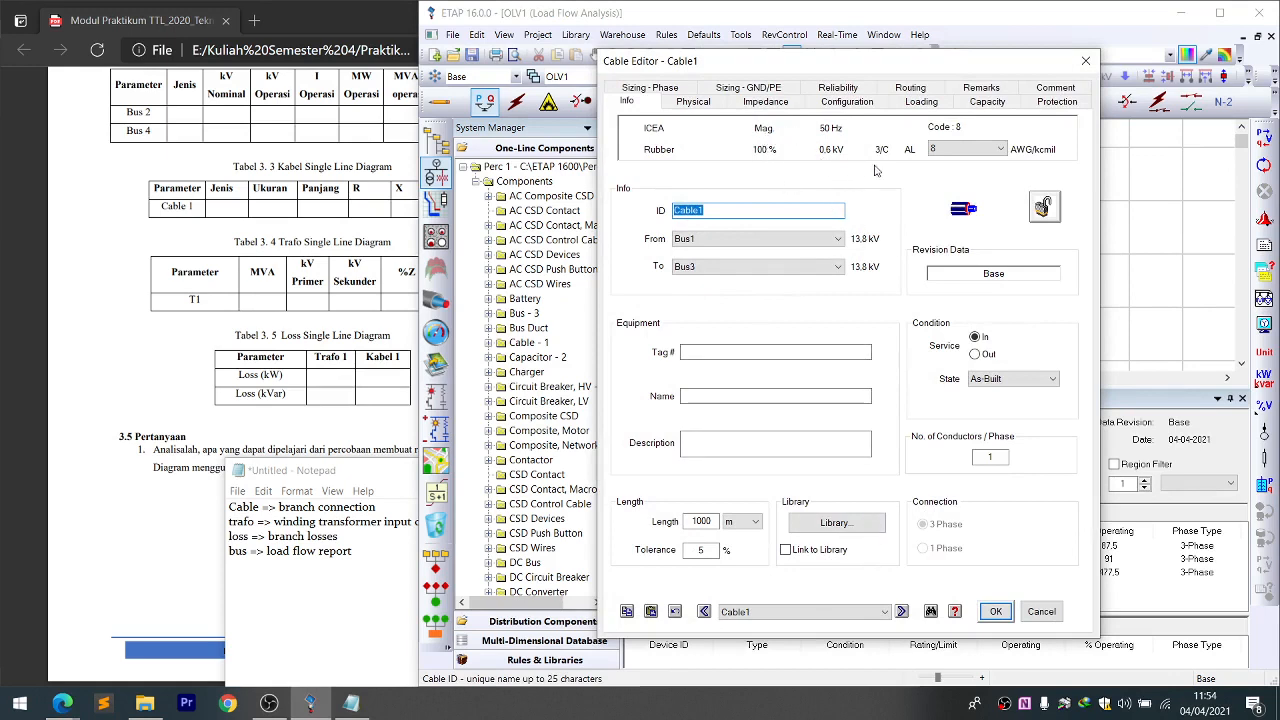
left_click(985, 149)
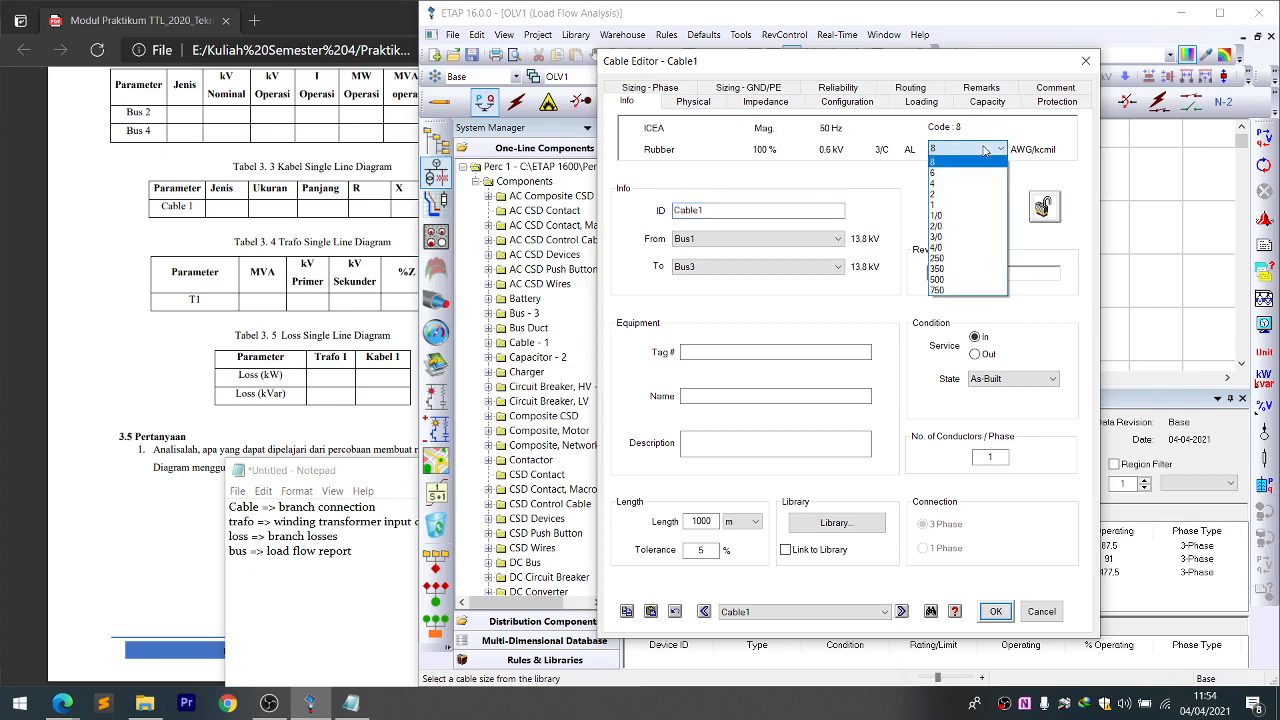
left_click(985, 149)
left_click(692, 101)
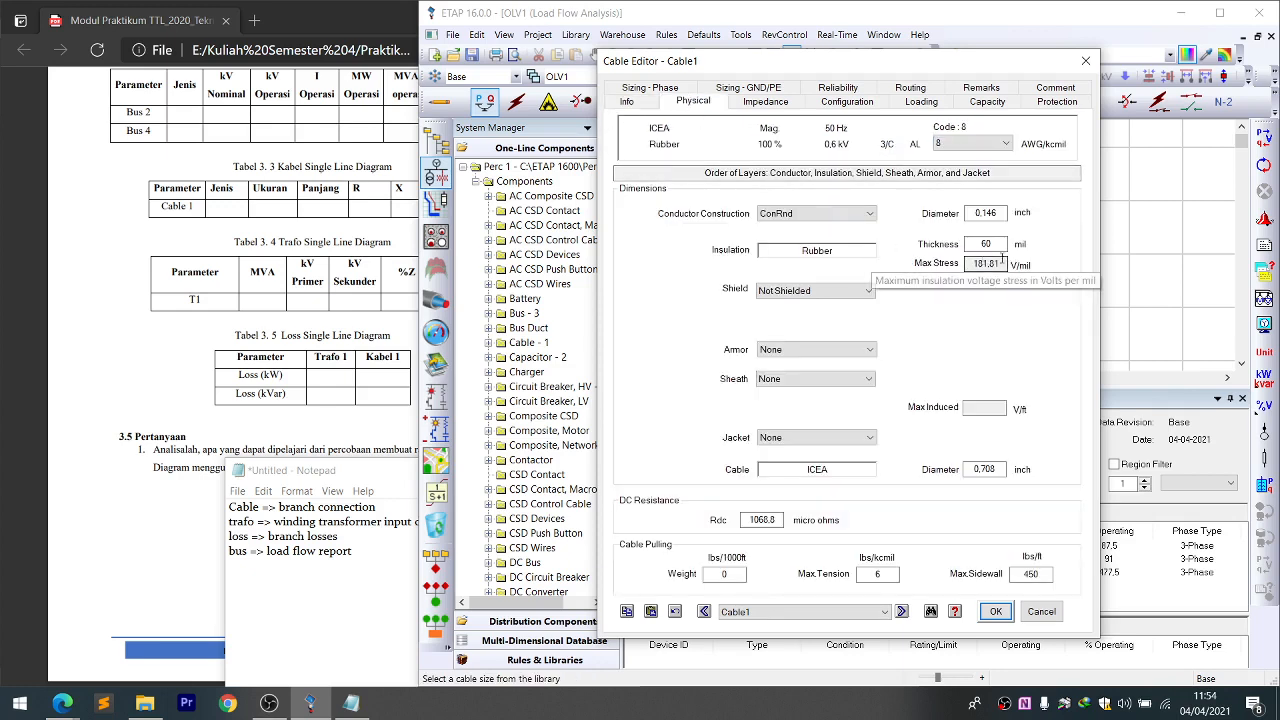
- Close the Cable1 editor to view the cable on the one-line diagram, and reopen its physical data to check the conductor diameter
left_click_drag(916, 67, 900, 350)
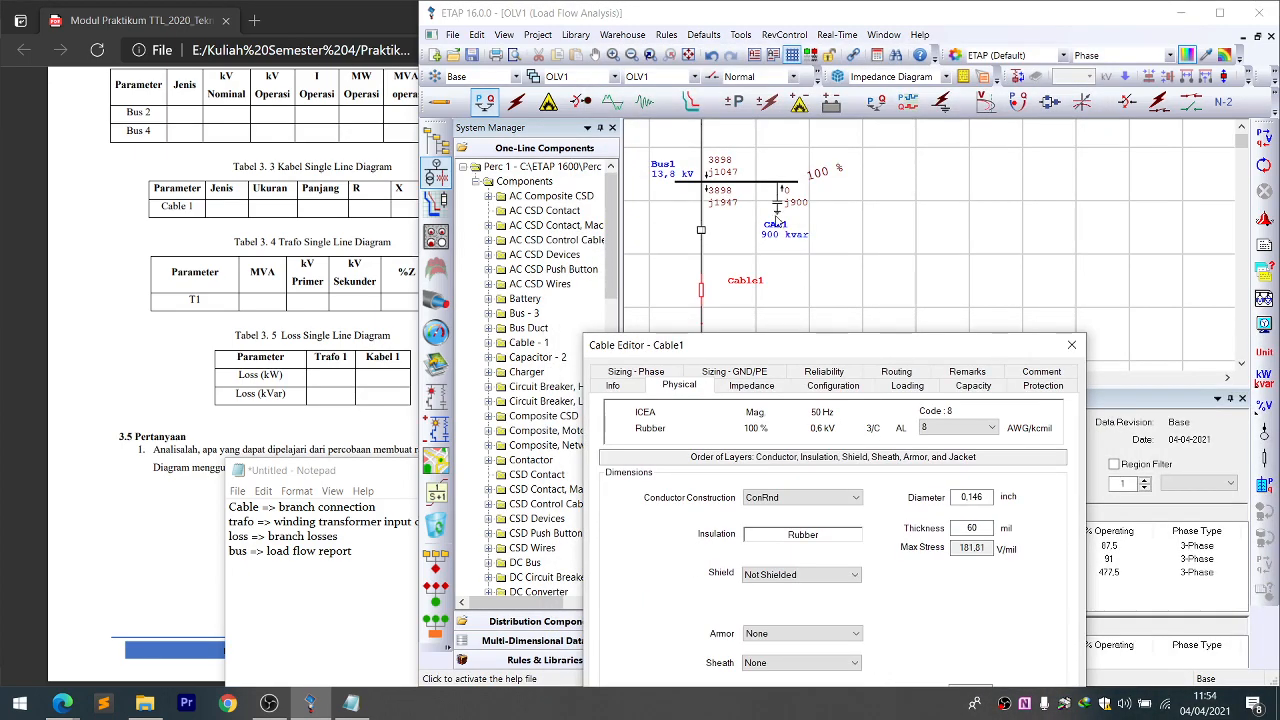
left_click_drag(676, 347, 586, 282)
left_click(951, 274)
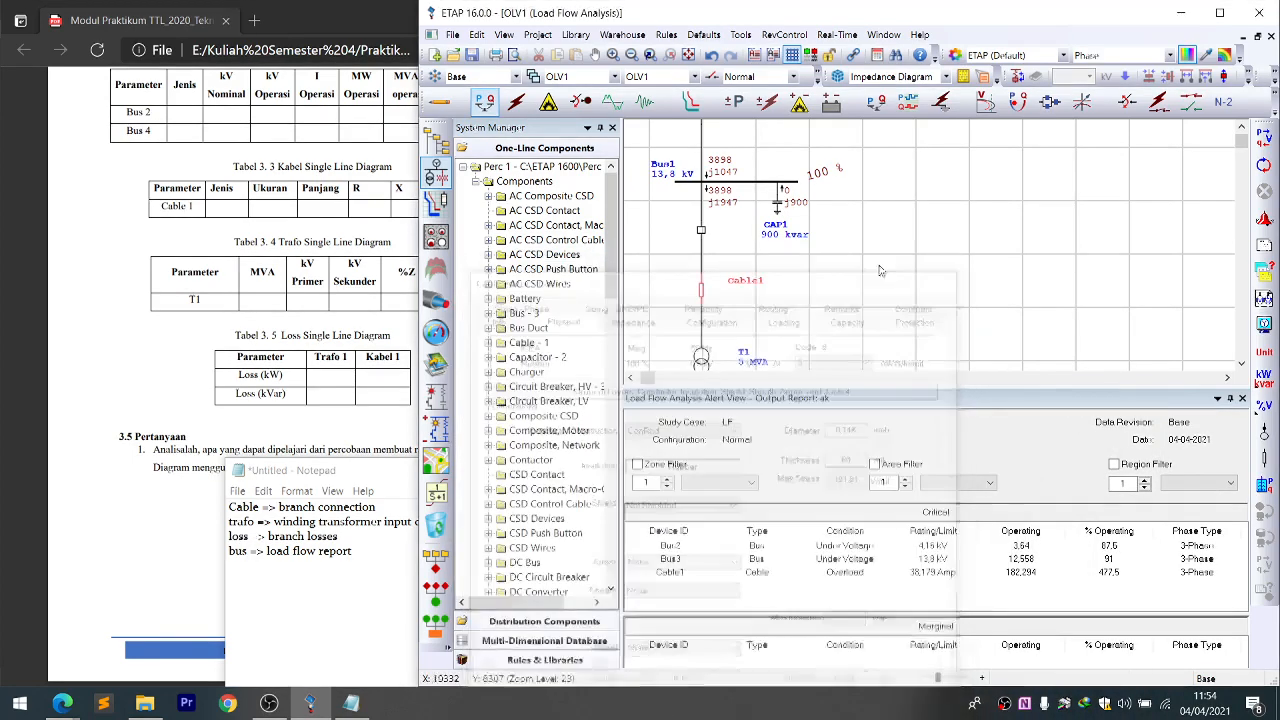
double_click(706, 298)
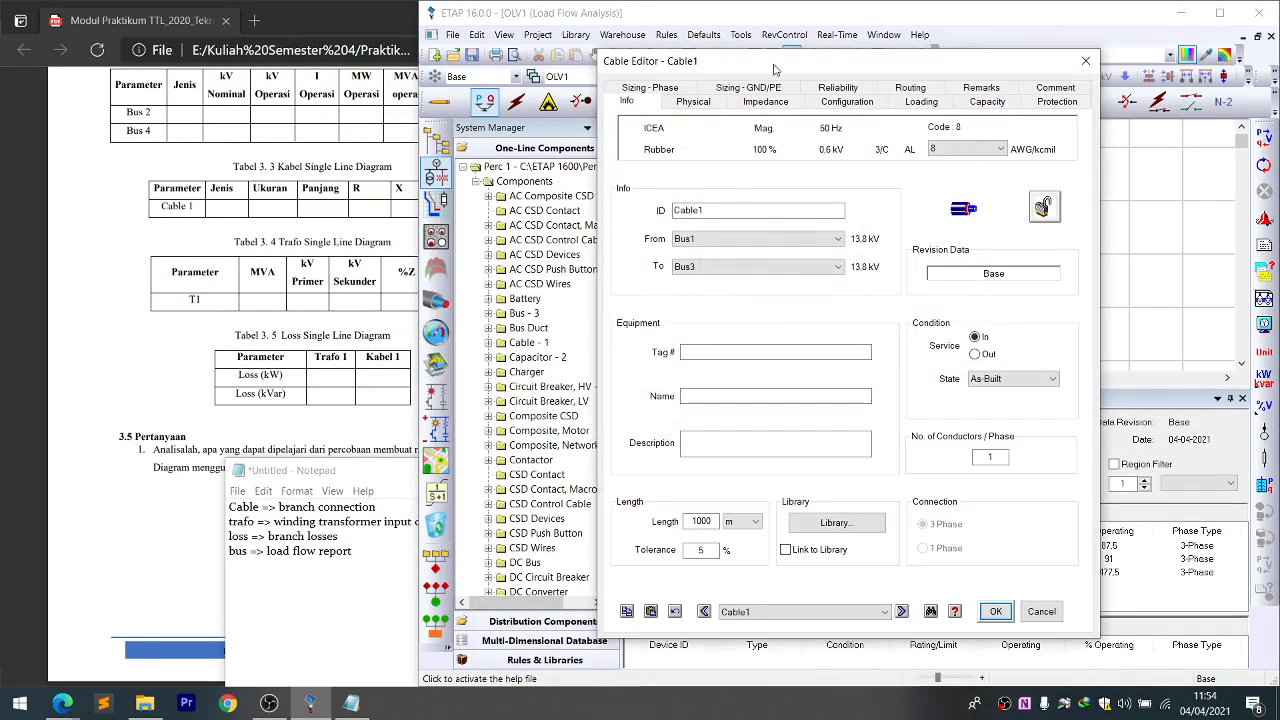
left_click(694, 103)
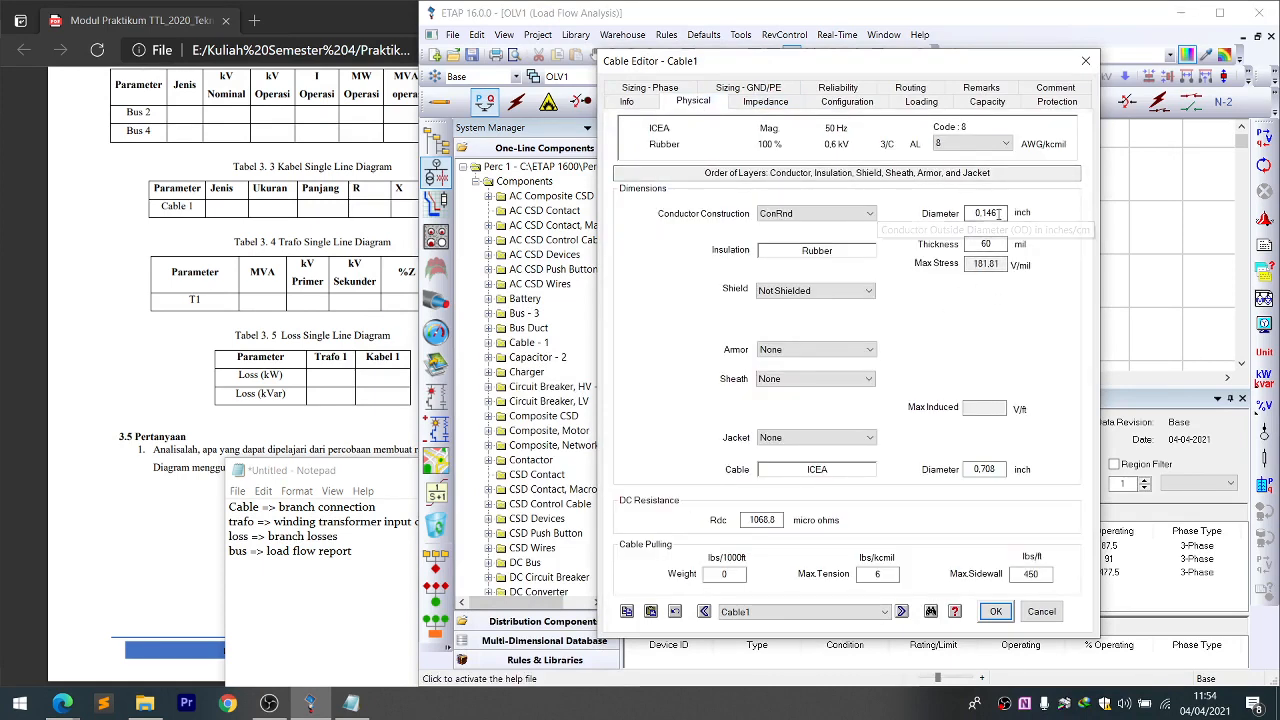
- Return to the module PDF's cable table and the Branch Connections page of the ak report
left_click(330, 224)
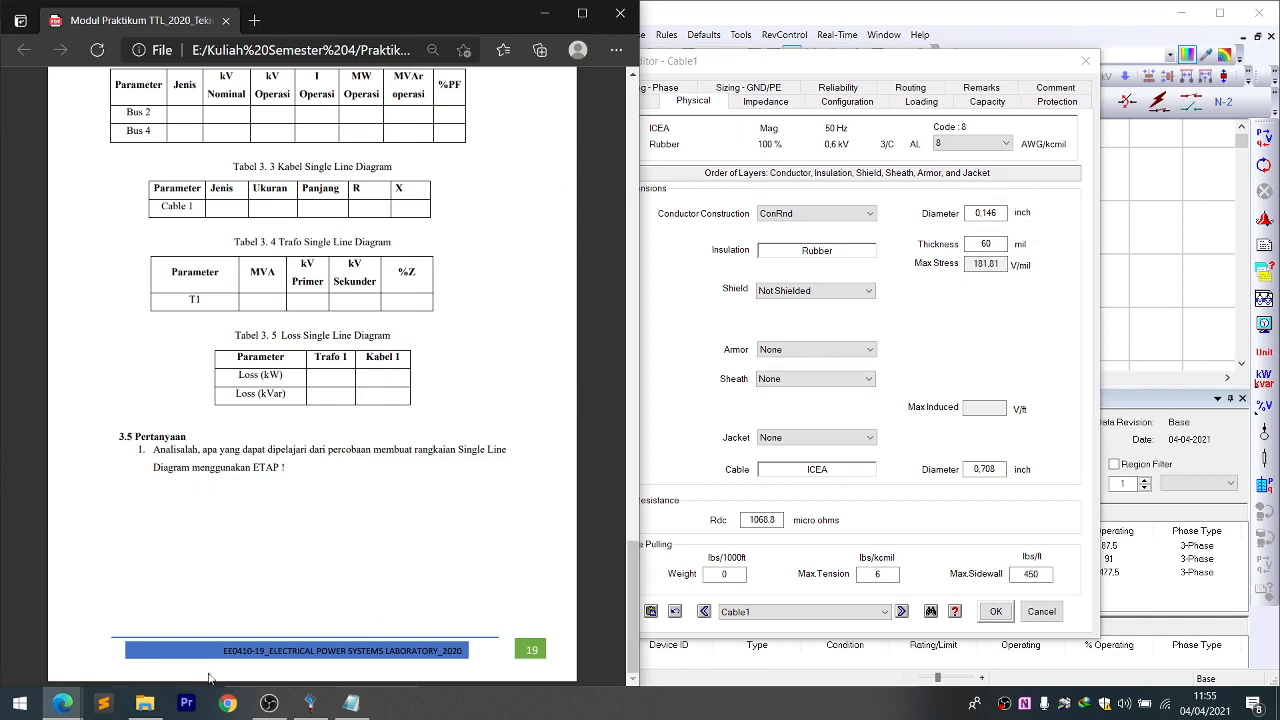
mouse_move(63, 703)
left_click(148, 620)
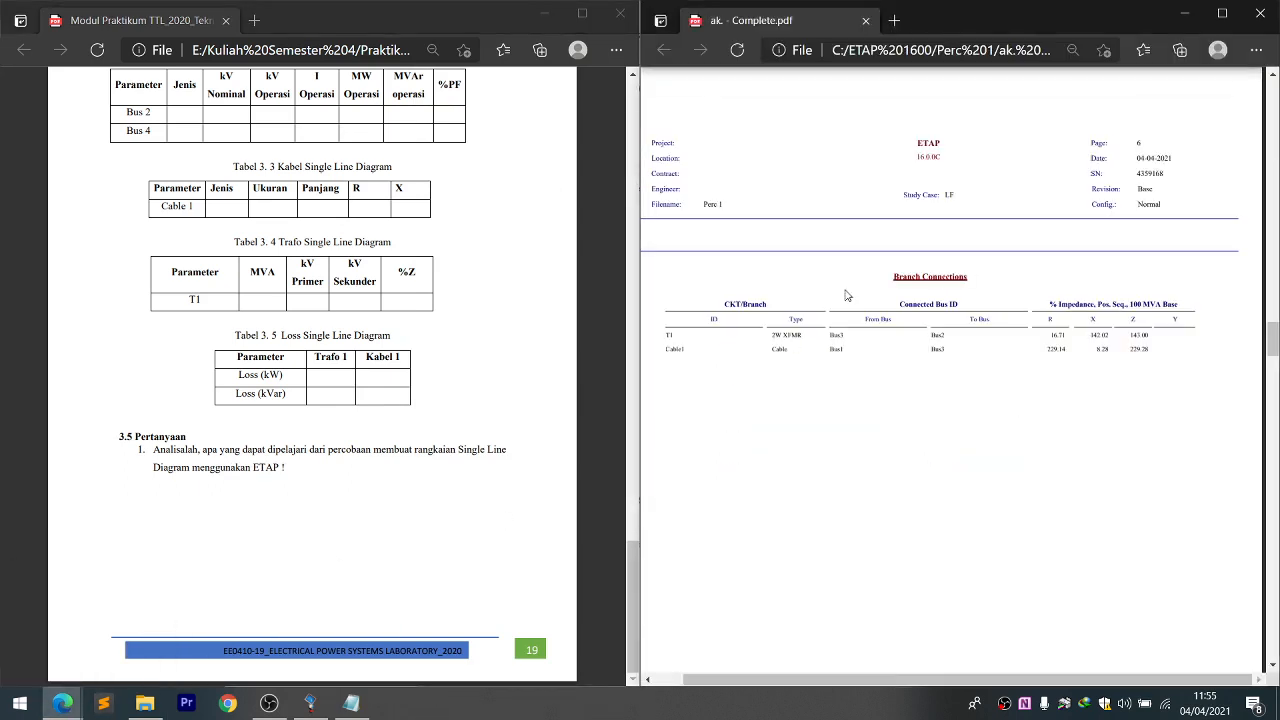
- Check the impedance values on the Branch Connections page and bring up the Notepad list of report sections
double_click(1048, 340)
left_click(1066, 414)
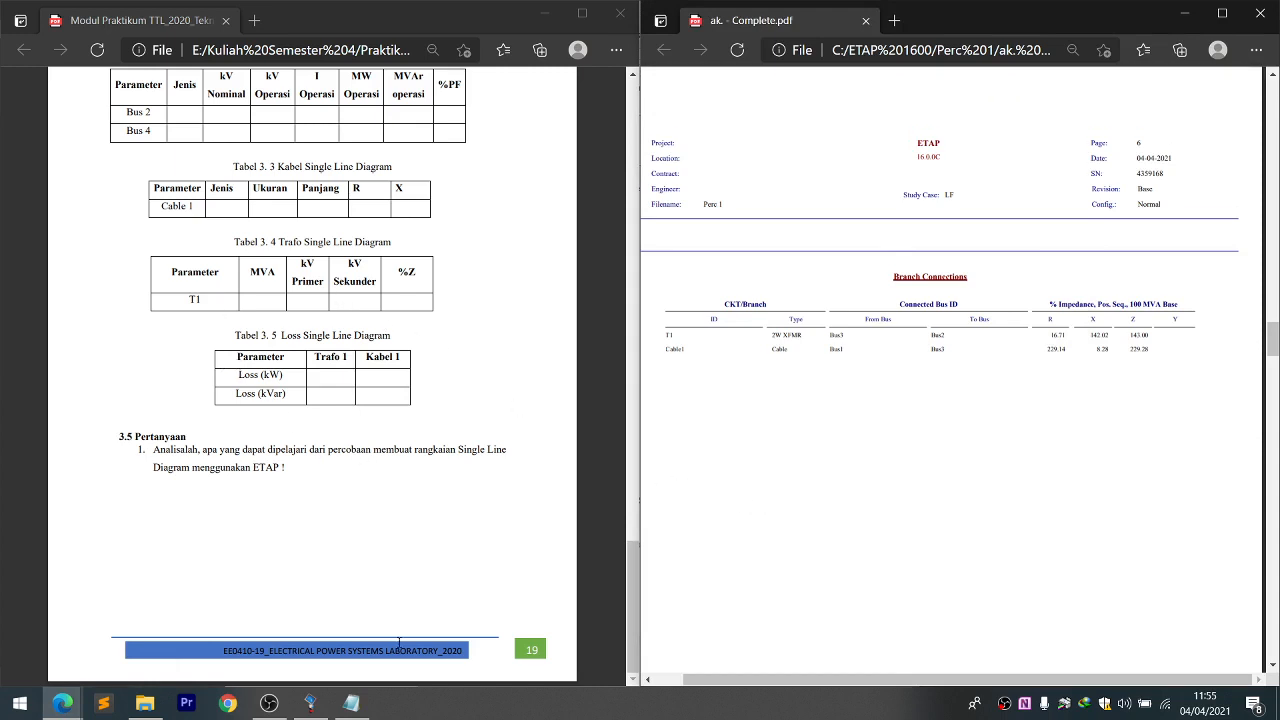
left_click(351, 703)
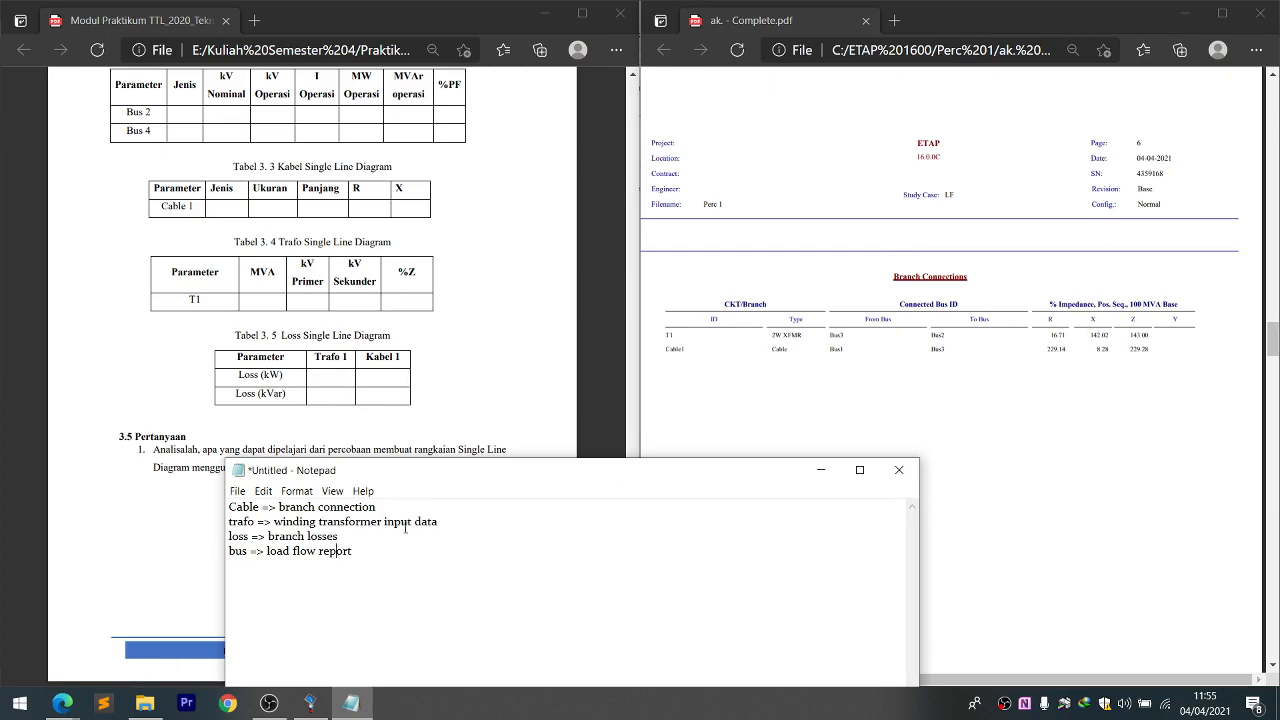
- Find the 2-Winding Transformer Input Data page in the ak report and enlarge T1's rating data
scroll(1005, 365, "up", 3)
scroll(1000, 365, "down", 2)
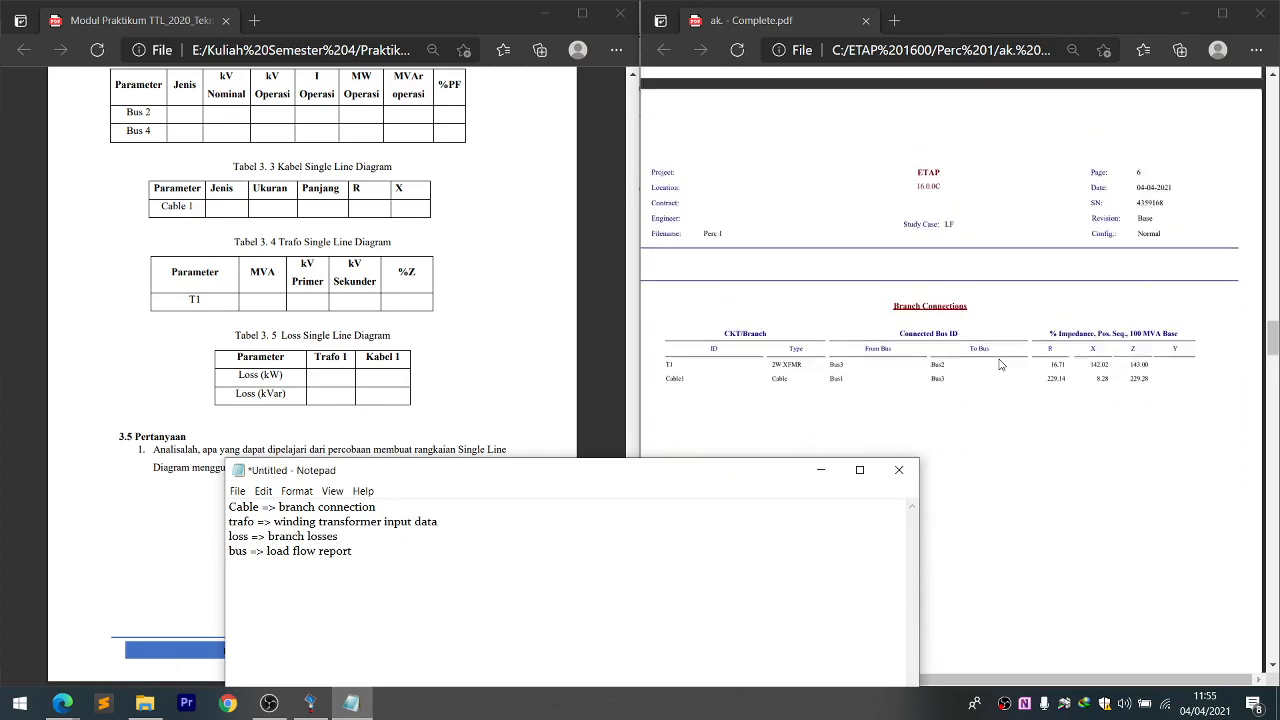
scroll(995, 360, "up", 6)
scroll(970, 345, "down", 2)
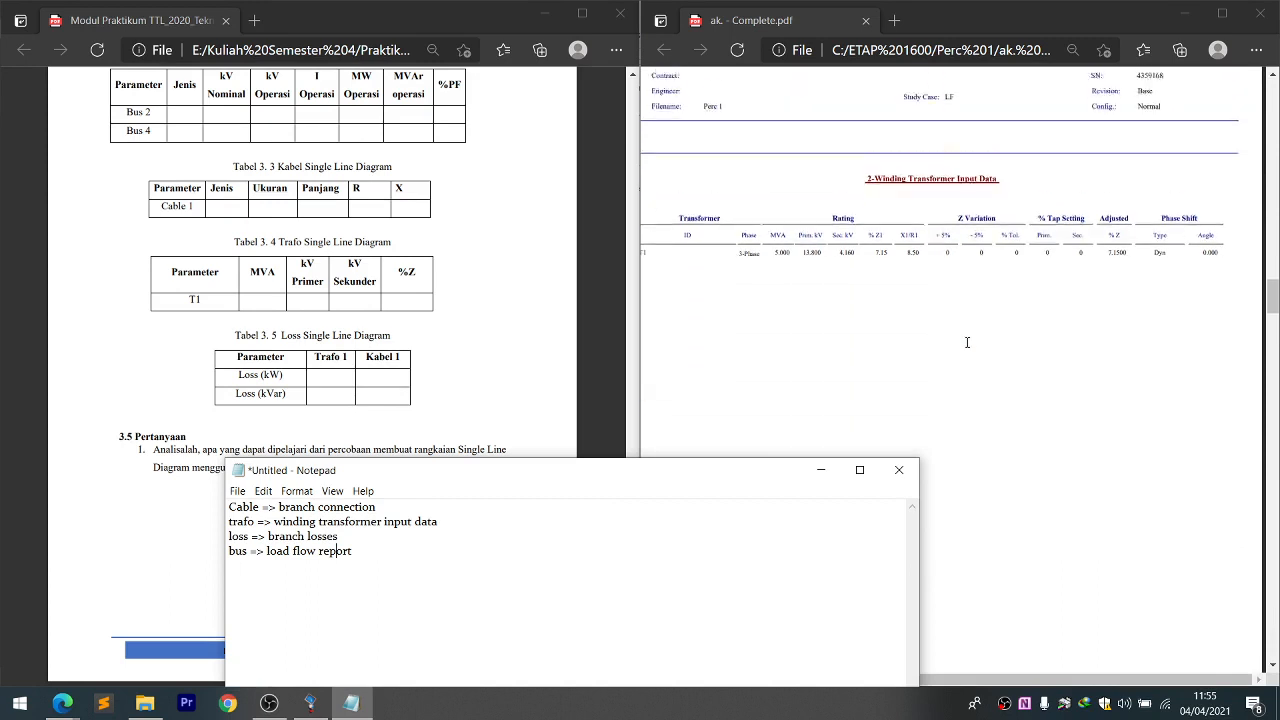
scroll(967, 342, "down", 1)
scroll(890, 222, "down", 1)
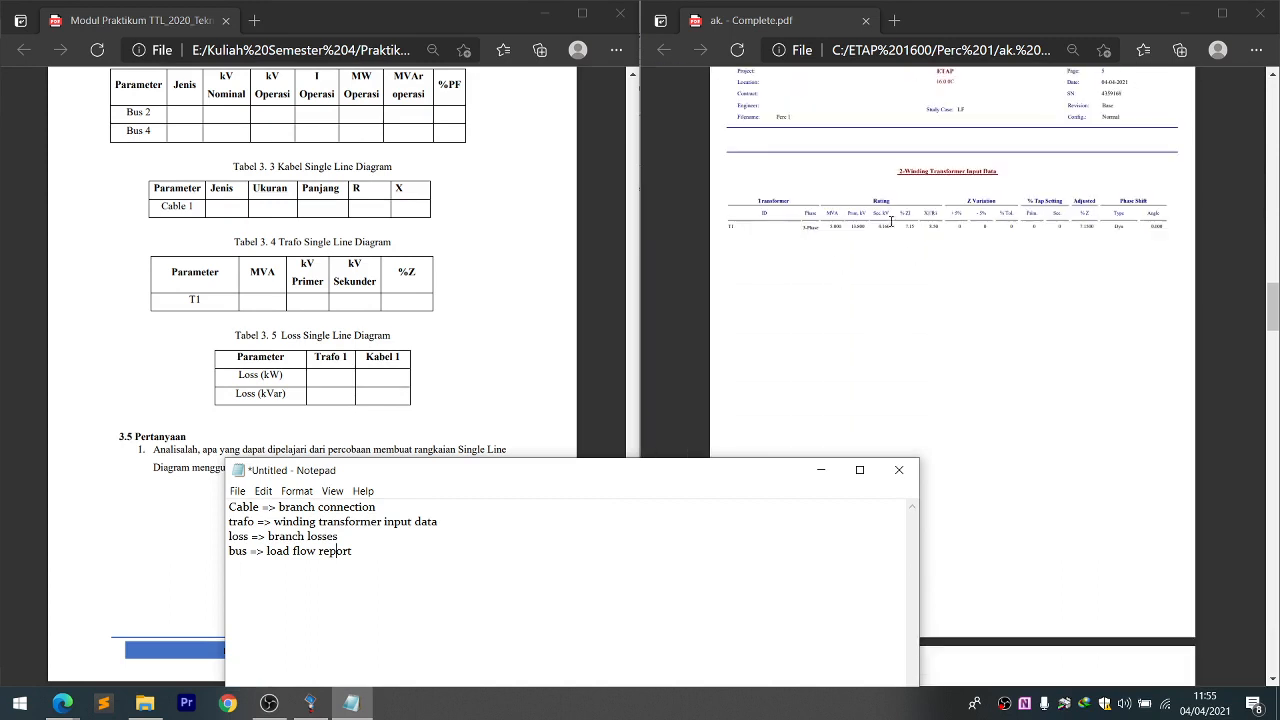
scroll(790, 231, "up", 3)
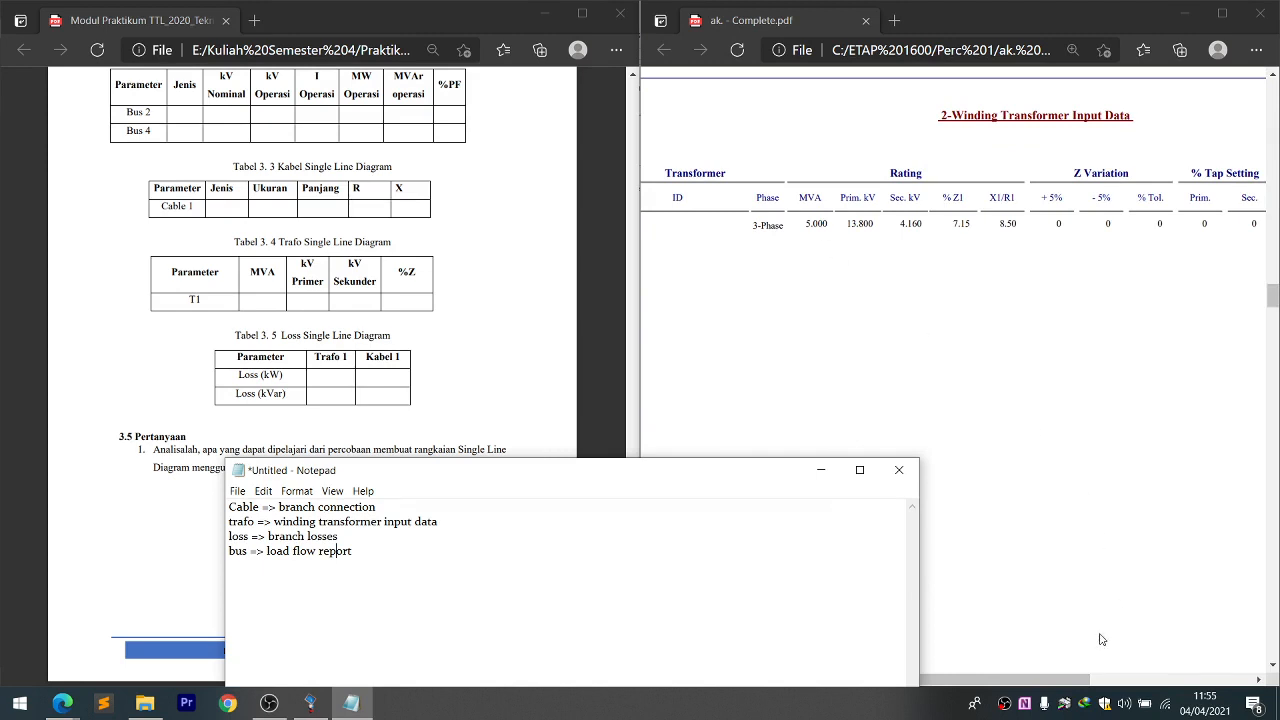
left_click_drag(1040, 681, 994, 682)
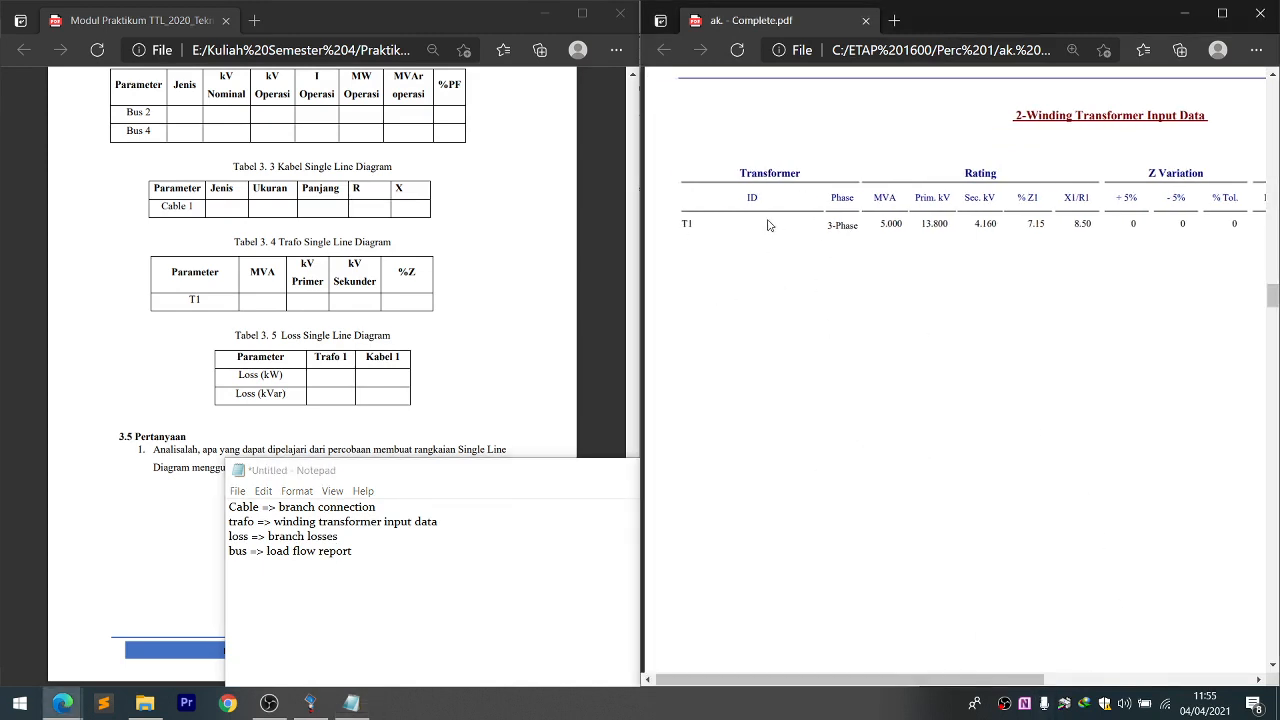
- Examine T1's MVA, primary kV, secondary kV and %Z ratings for Table 3.4
double_click(879, 225)
left_click(974, 240)
left_click_drag(937, 225, 1046, 226)
left_click(988, 228)
left_click(1007, 280)
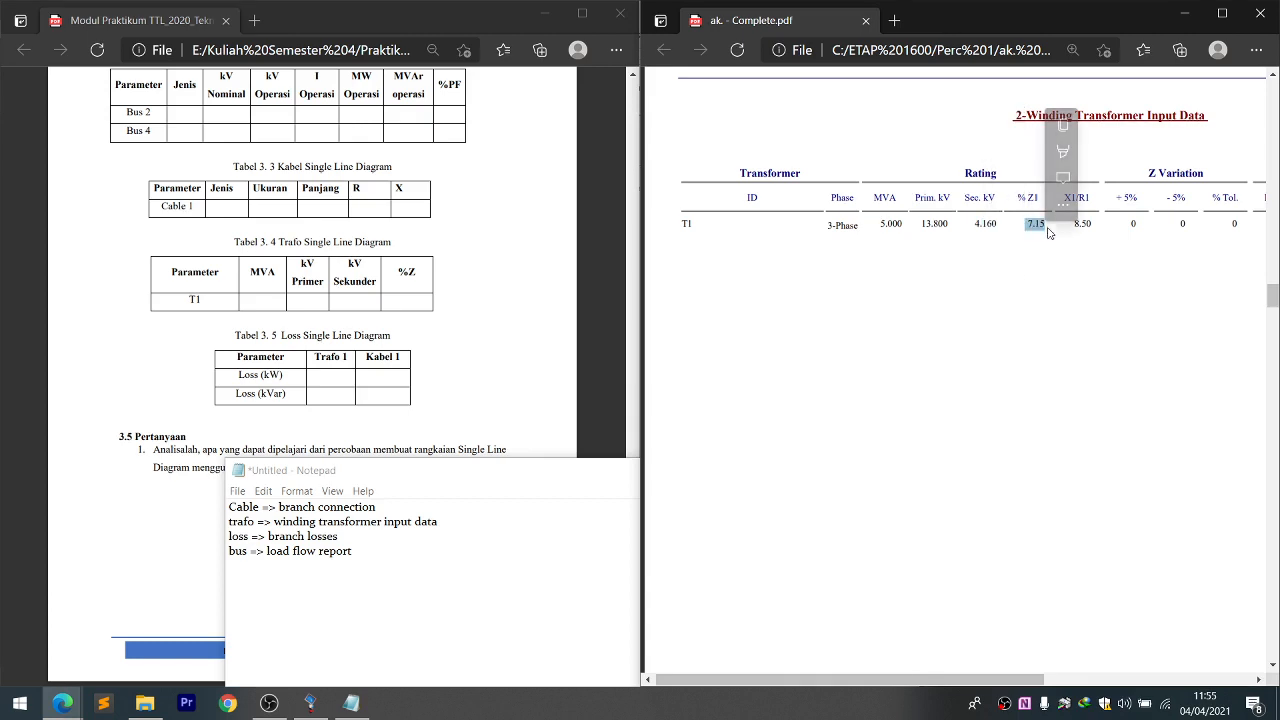
left_click(1055, 300)
- Consult the Notepad list, find the ak report's Branch Losses Summary Report, and examine the kW and kvar losses of Cable1 and T1 for Table 3.5
left_click(410, 472)
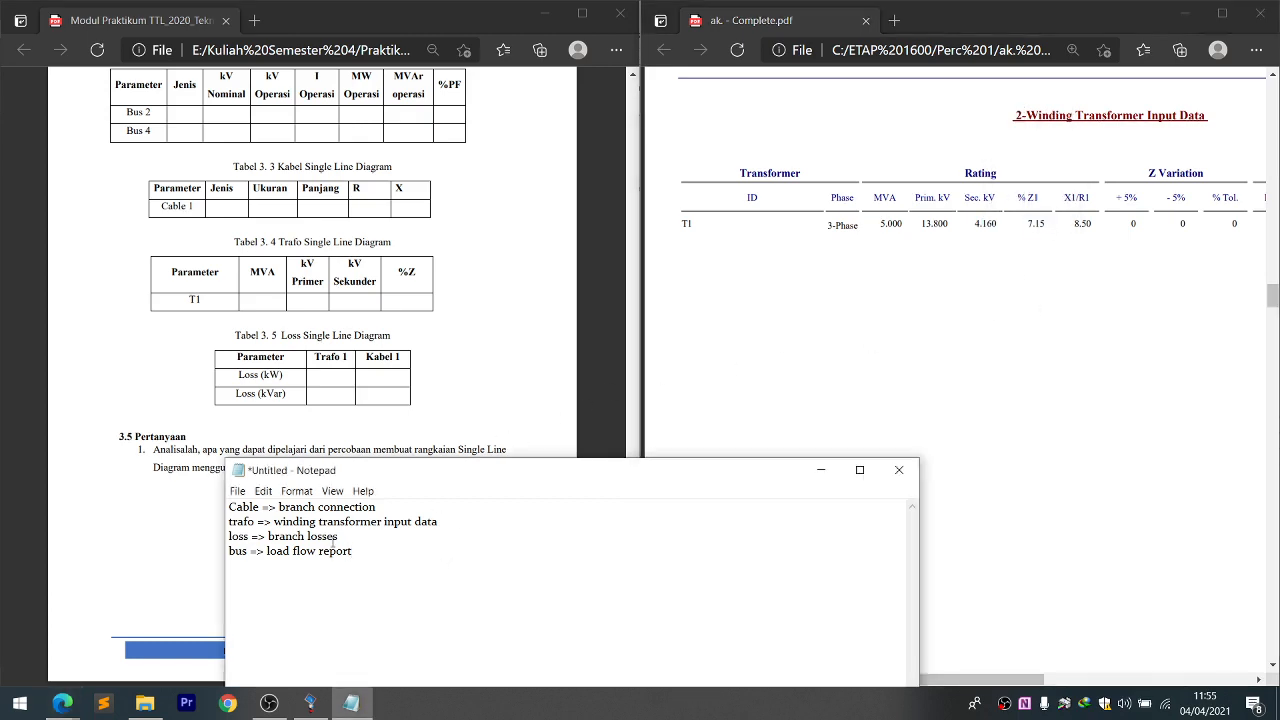
scroll(1212, 353, "up", 10)
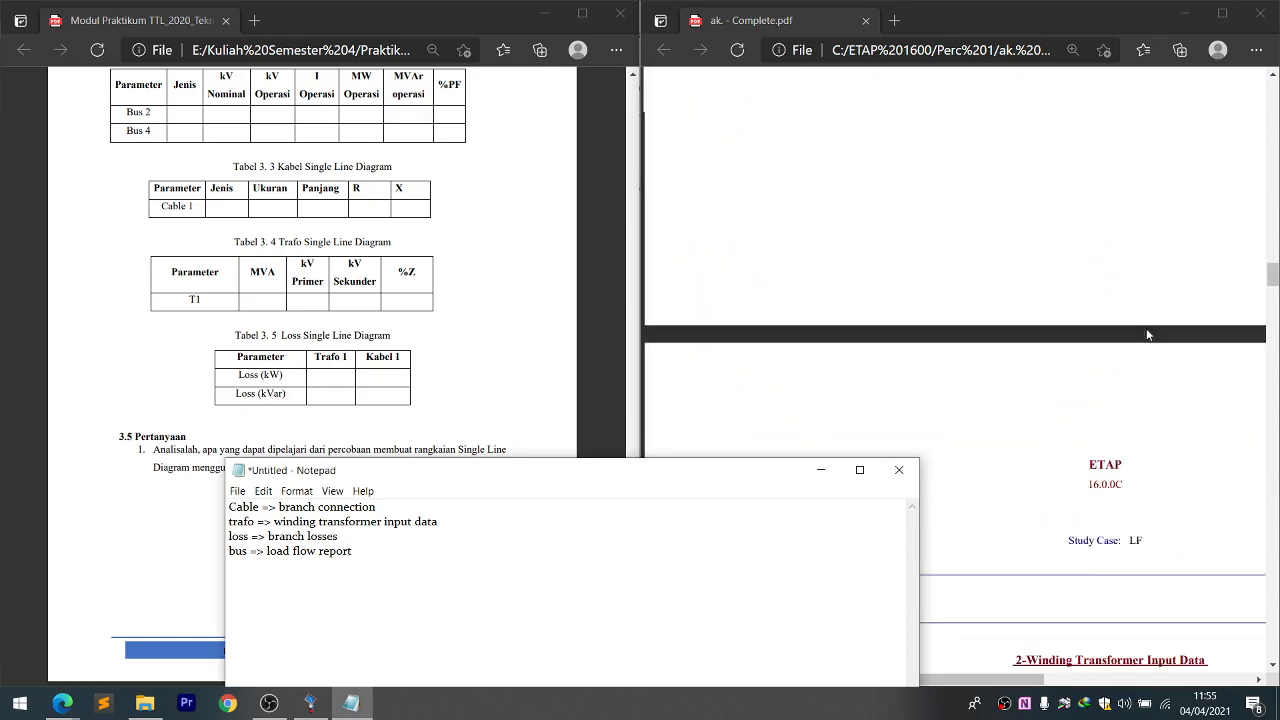
scroll(1118, 335, "up", 10)
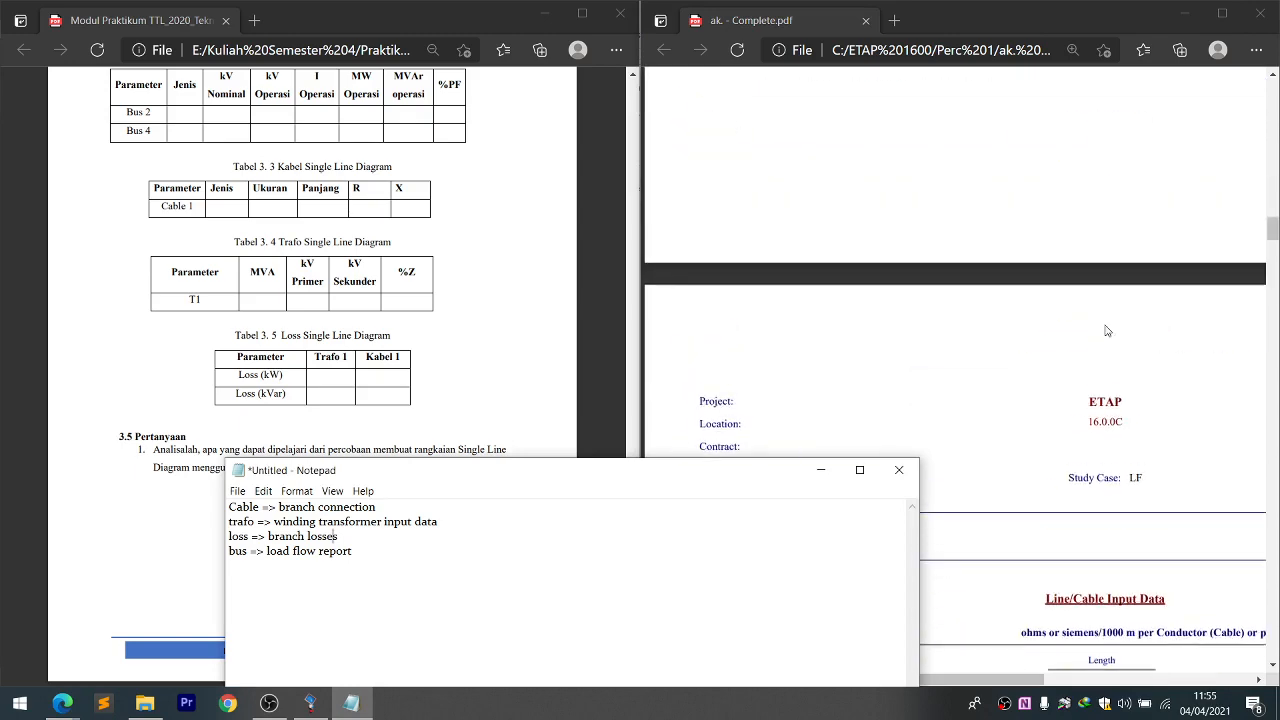
scroll(1063, 316, "up", 15)
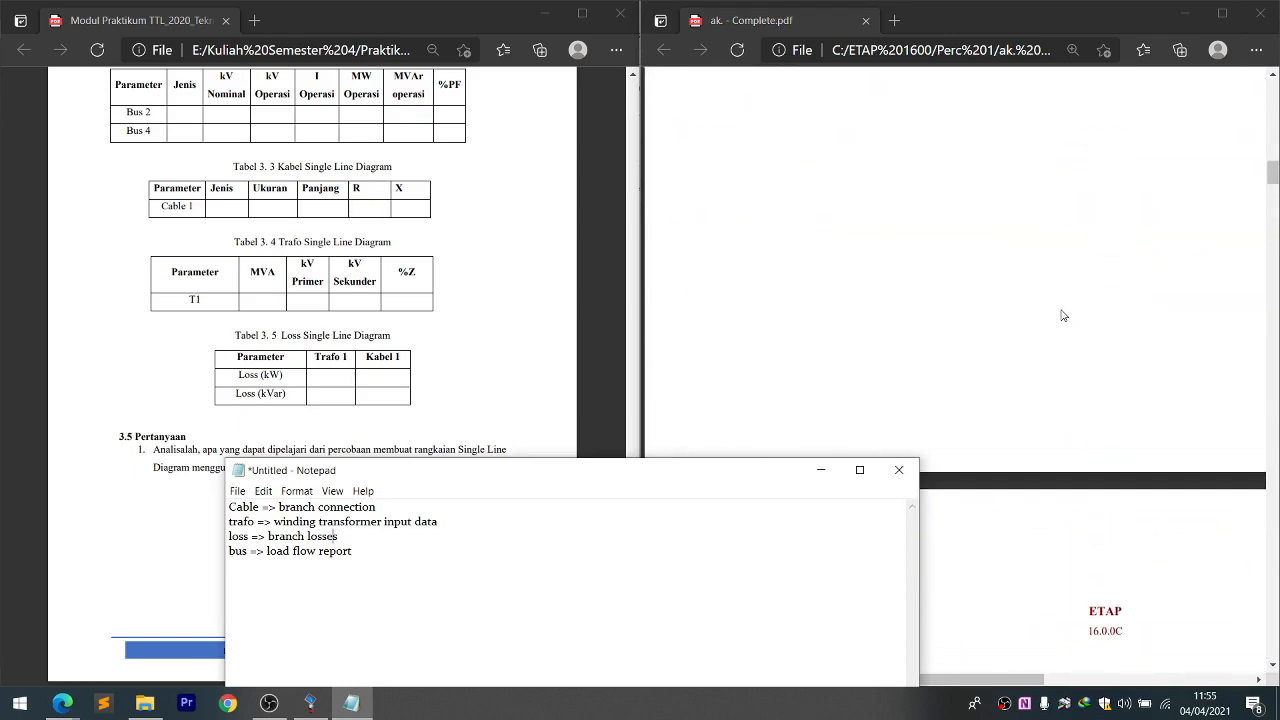
scroll(1060, 315, "up", 10)
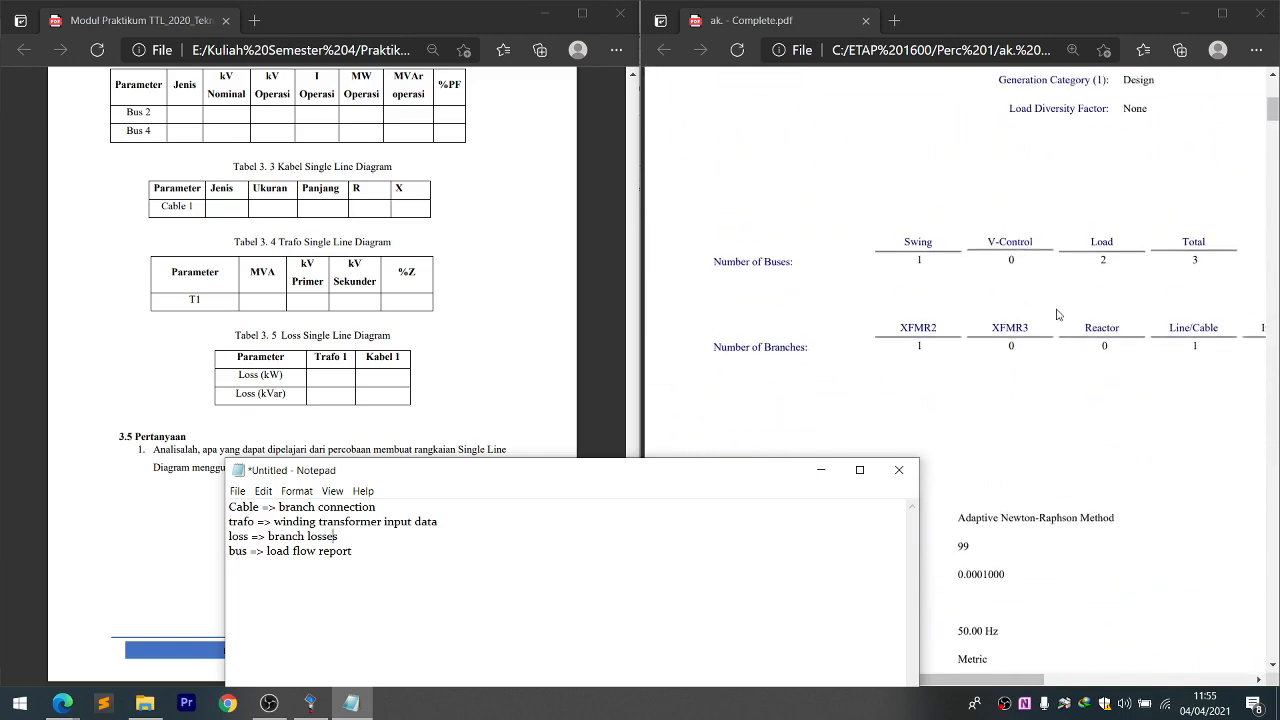
scroll(1058, 315, "down", 10)
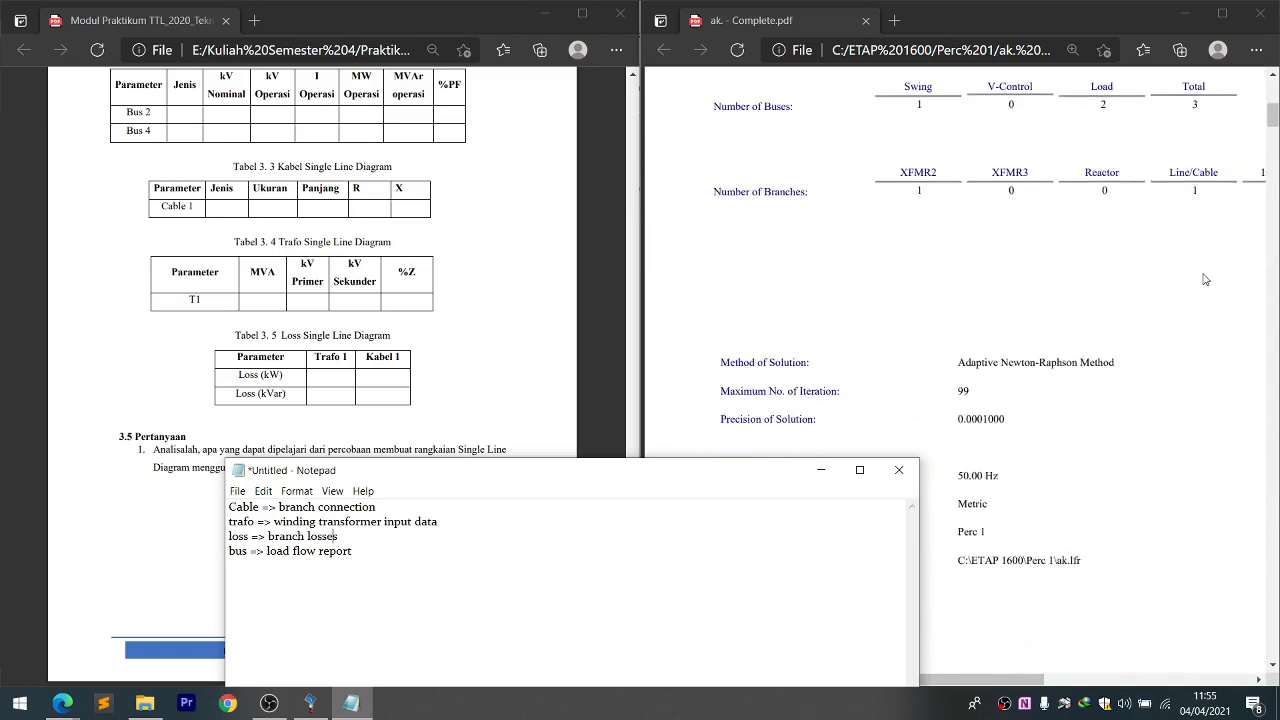
left_click_drag(1272, 128, 1272, 648)
scroll(1046, 330, "up", 10)
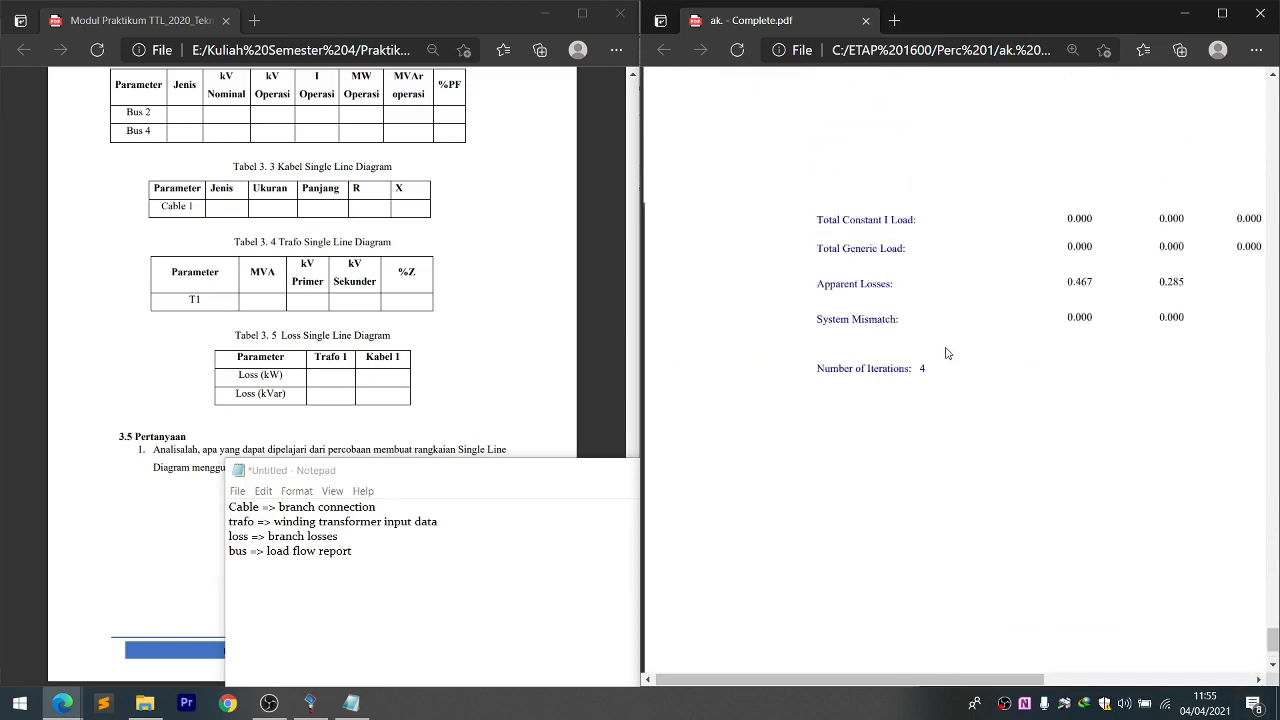
scroll(1046, 330, "up", 10)
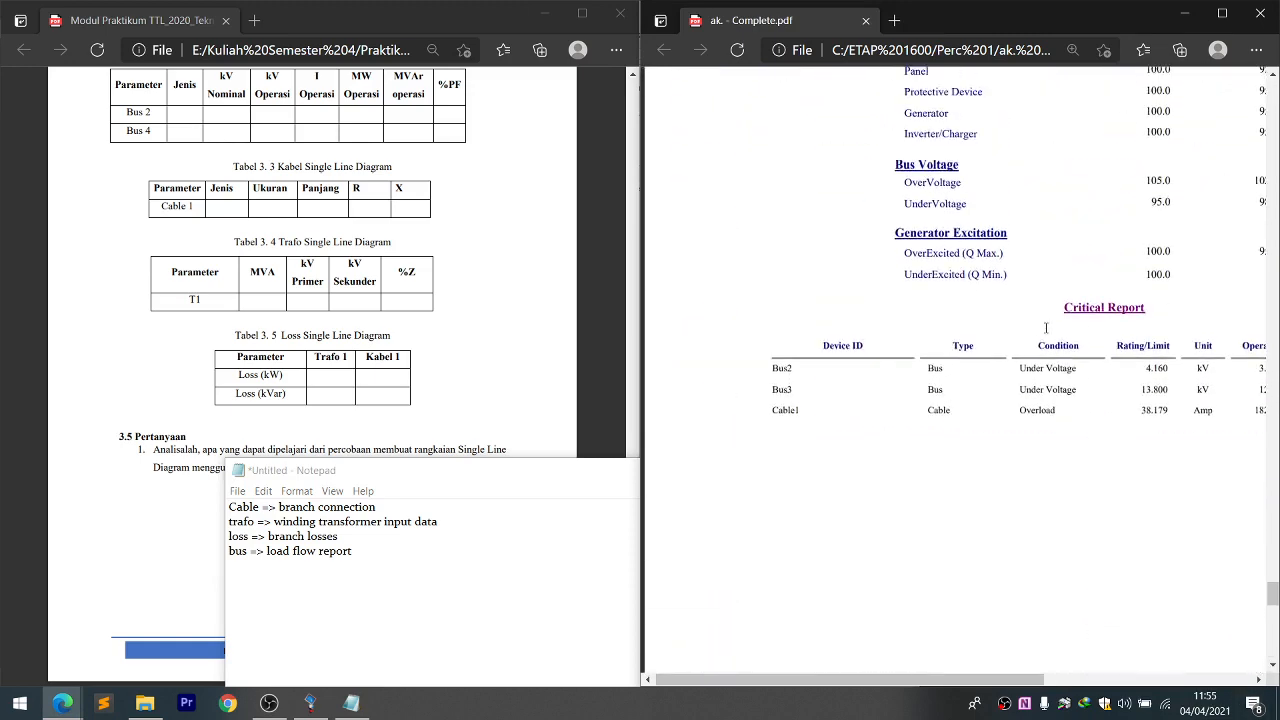
scroll(1045, 327, "down", 8)
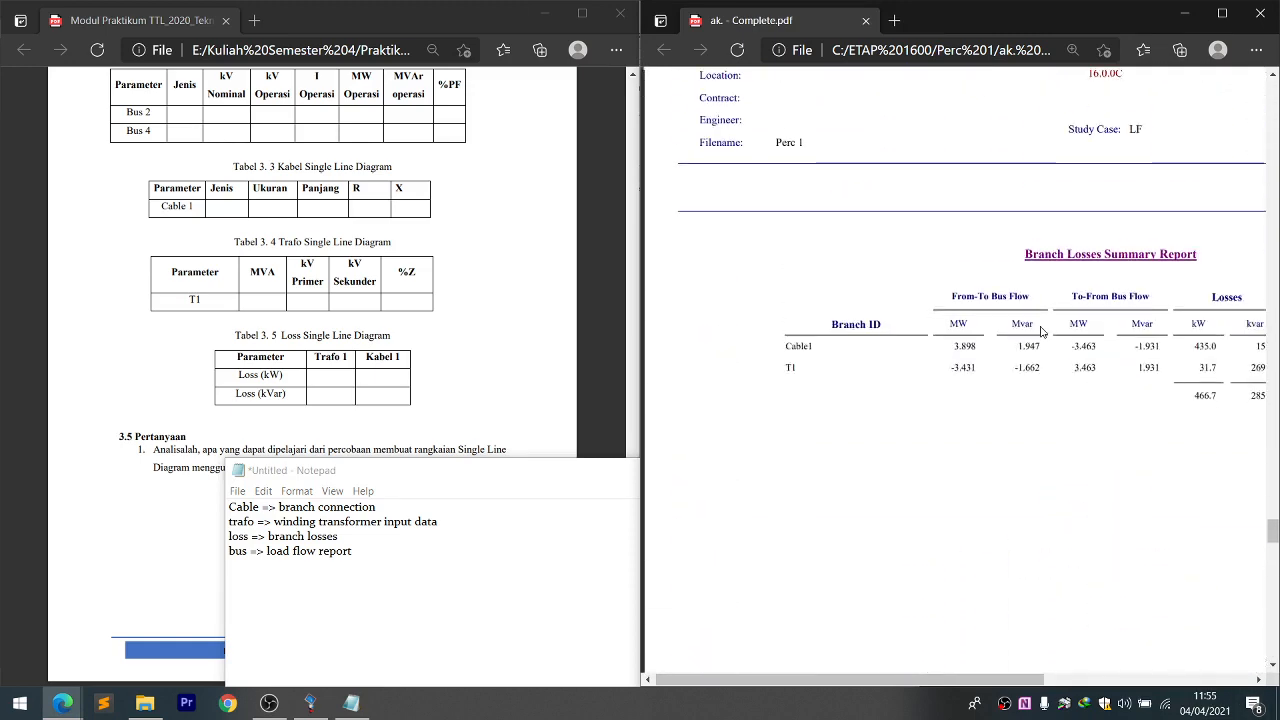
scroll(1000, 330, "up", 5)
scroll(963, 334, "down", 3)
scroll(815, 301, "down", 2, "ctrl")
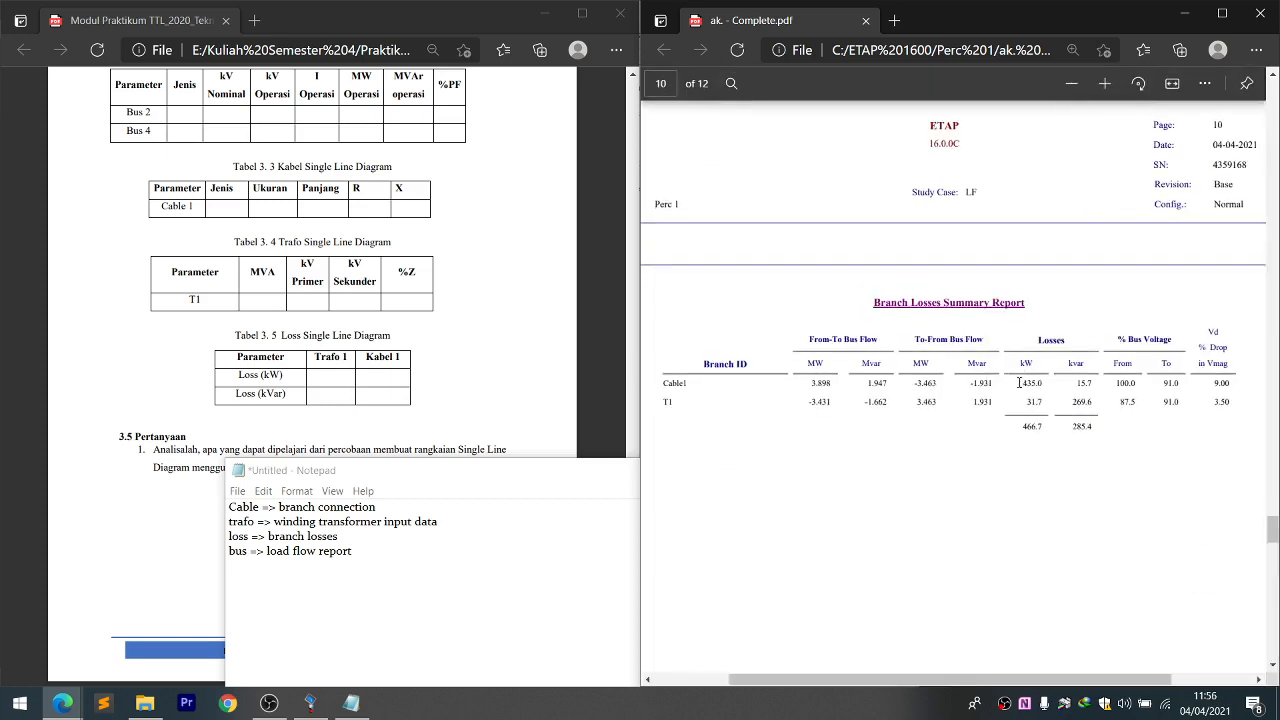
left_click_drag(1022, 383, 1077, 409)
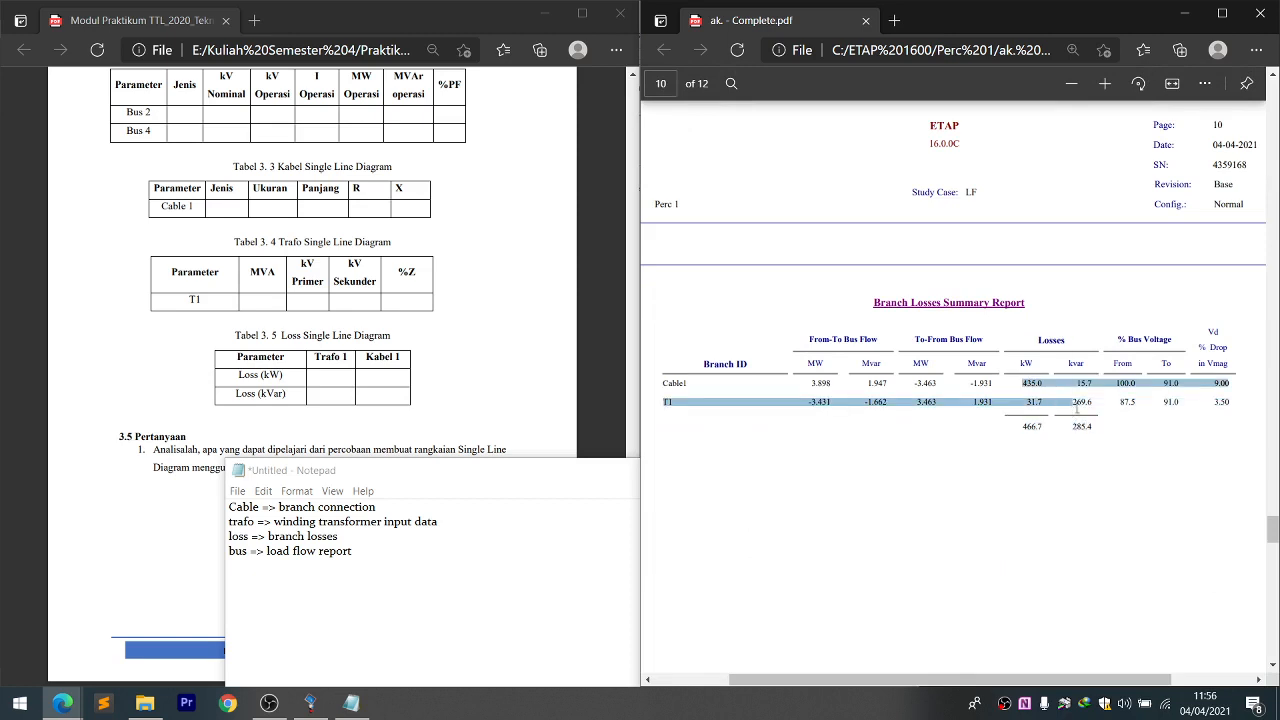
left_click(1029, 334)
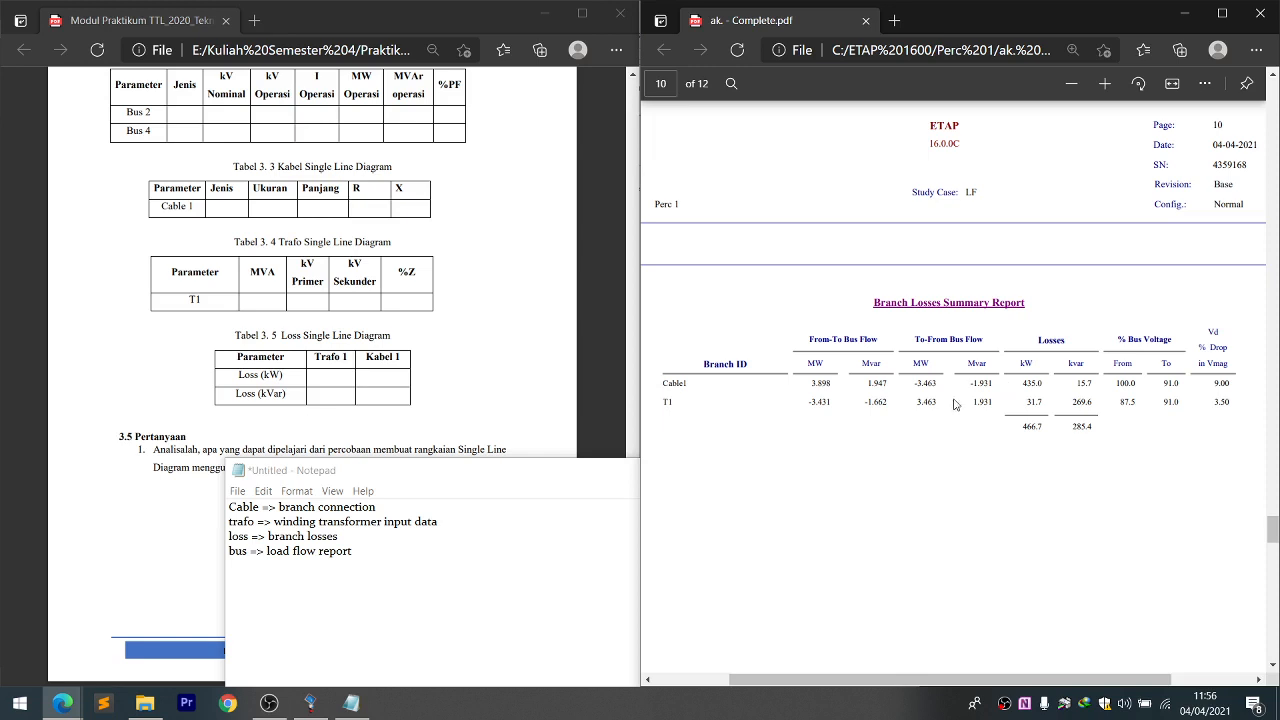
- Minimize the Notepad notes and return to the first page of the module PDF
left_click(537, 483)
left_click(820, 470)
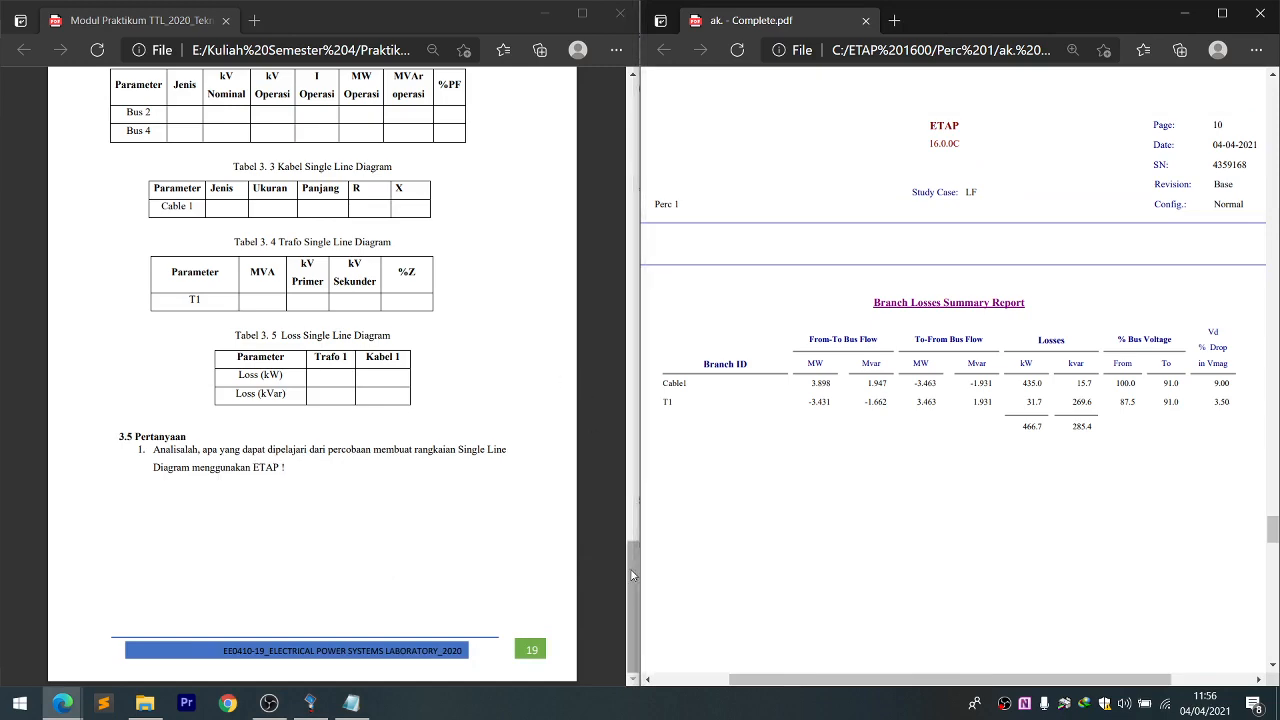
left_click_drag(632, 575, 612, 112)
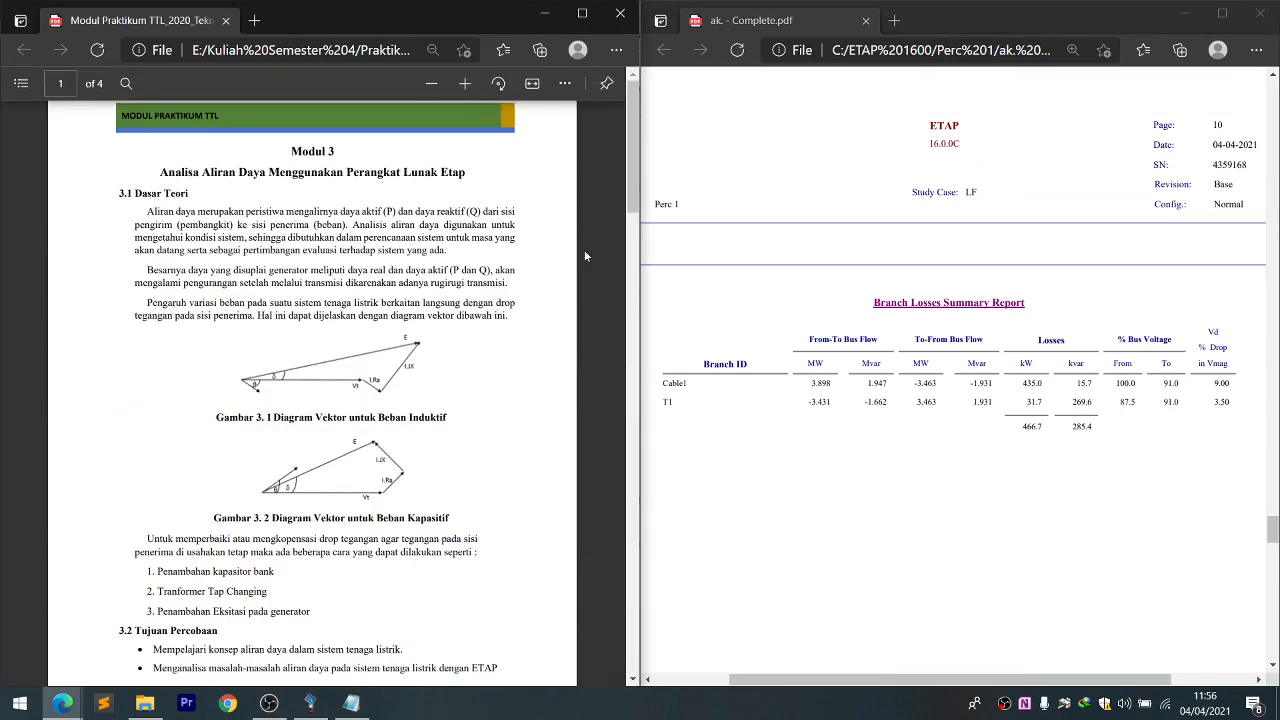